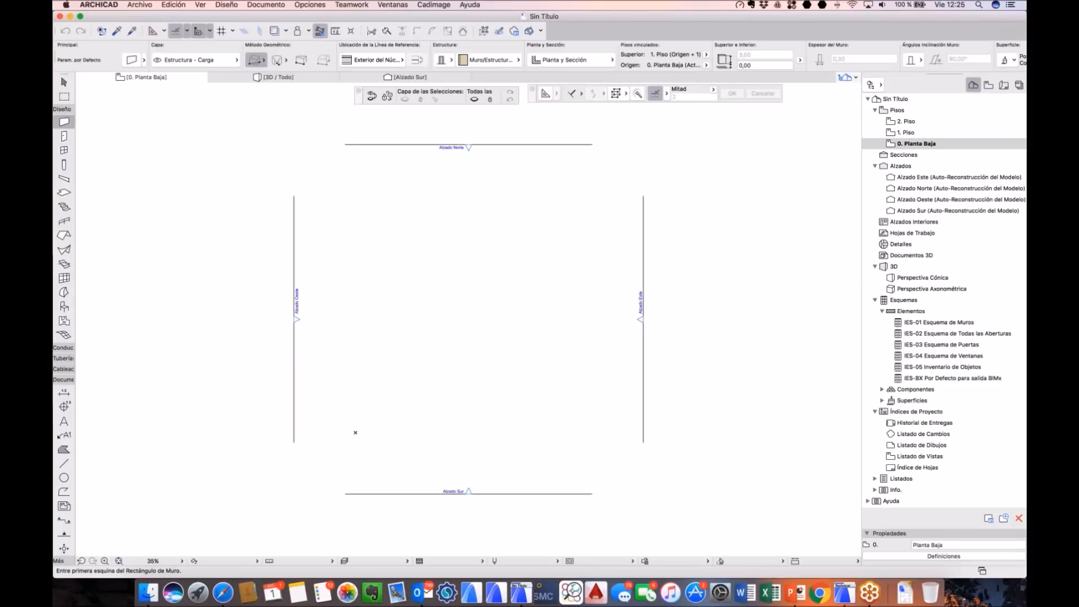
Step: Open the IFC translators settings (Traductores IFC) from the interoperability options
left_click(139, 6)
mouse_move(188, 129)
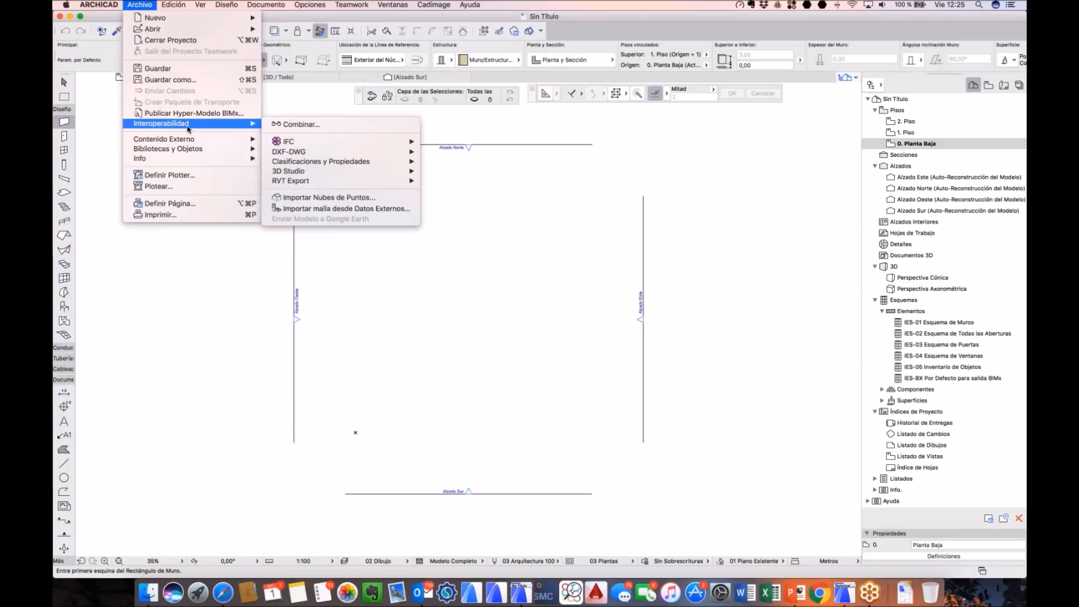
mouse_move(292, 142)
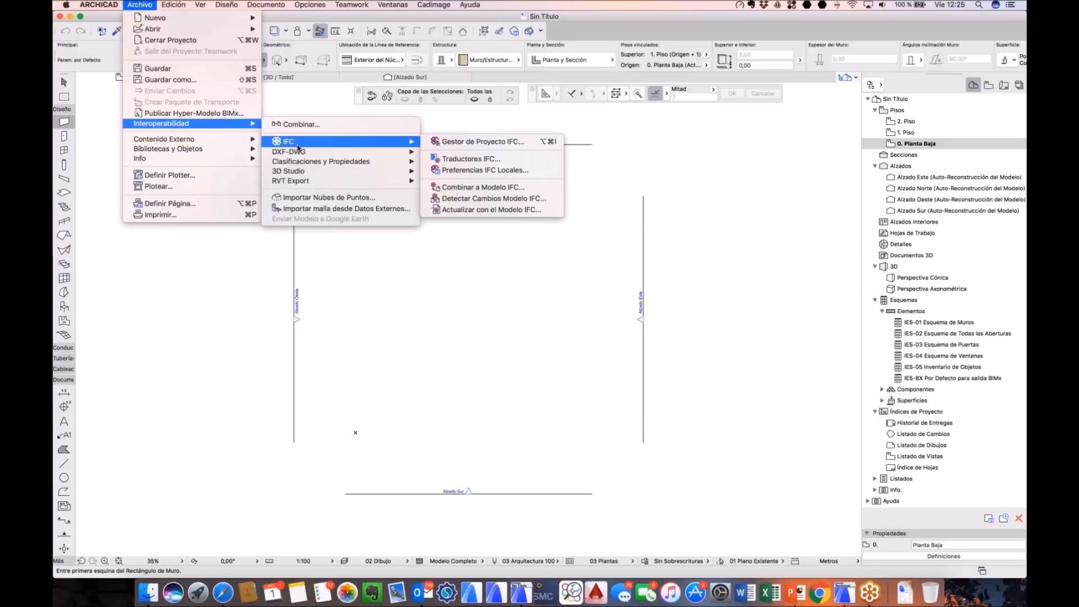
left_click(477, 158)
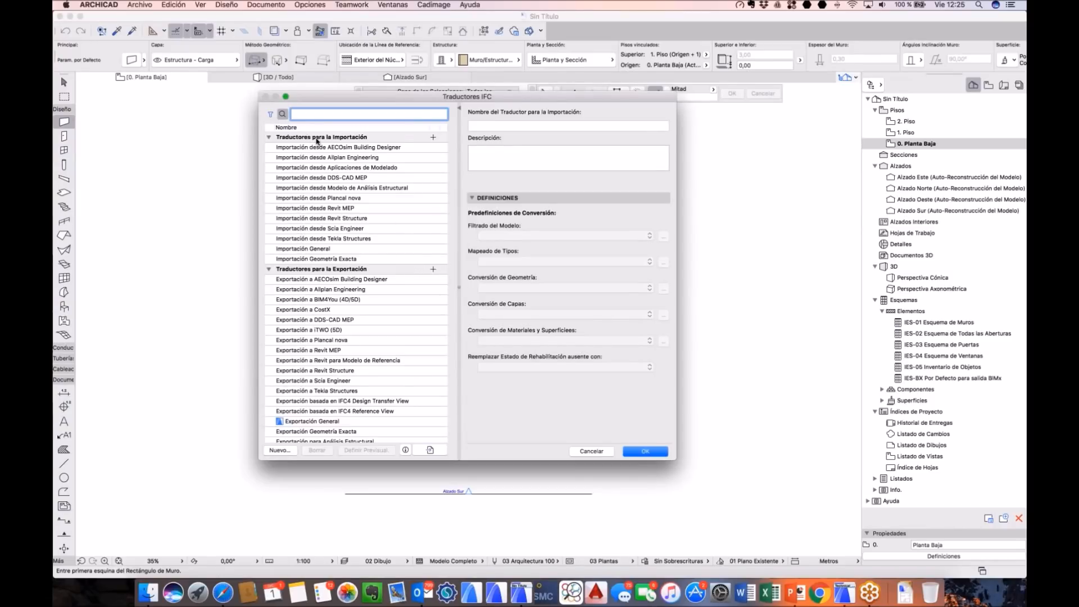
scroll(388, 258, "down", 1)
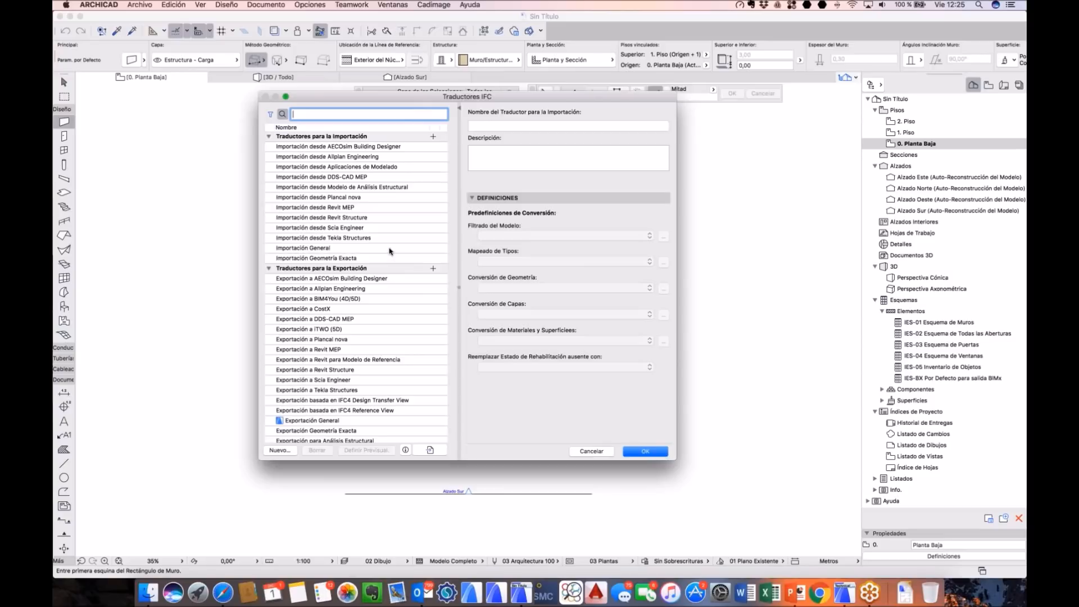
Step: Duplicate the Importación General import translator under the name "Importación RVT Arquitectura", collapsing the list of export translators
left_click(390, 249)
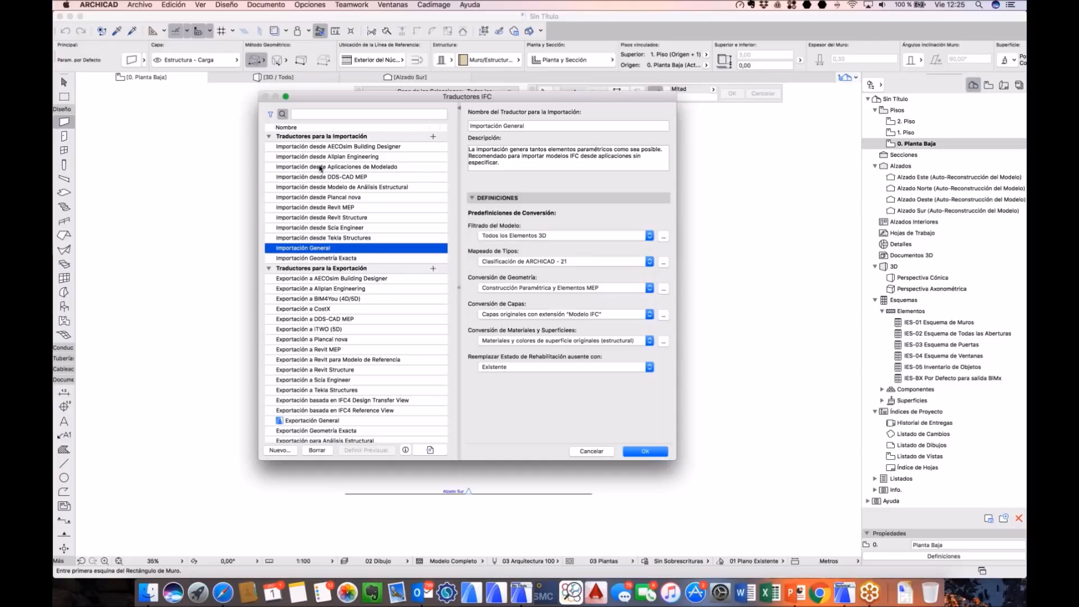
left_click(270, 270)
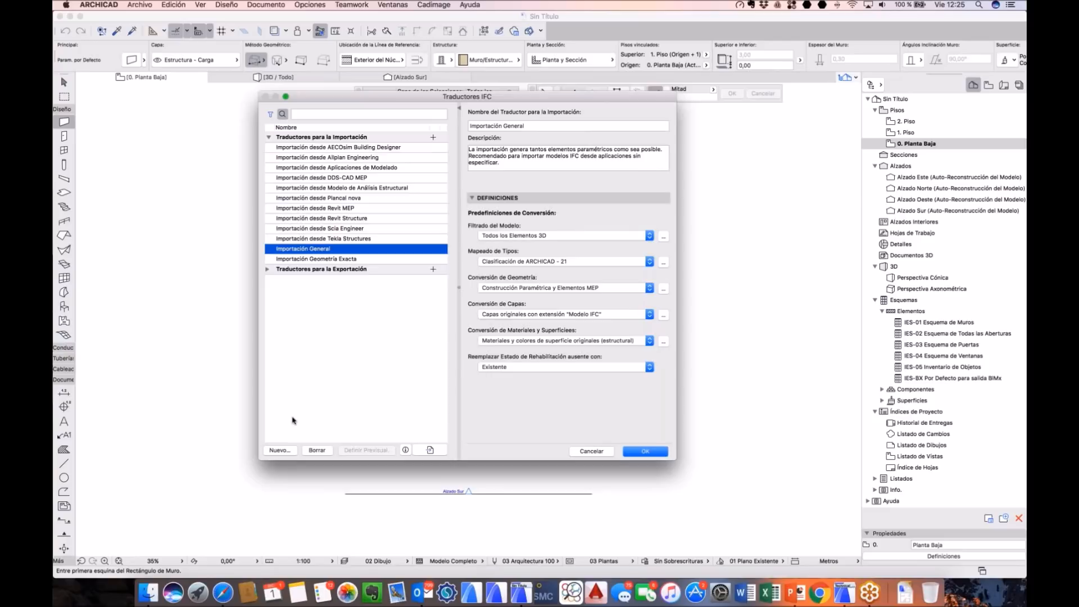
left_click(280, 450)
left_click_drag(607, 192, 548, 192)
type("R")
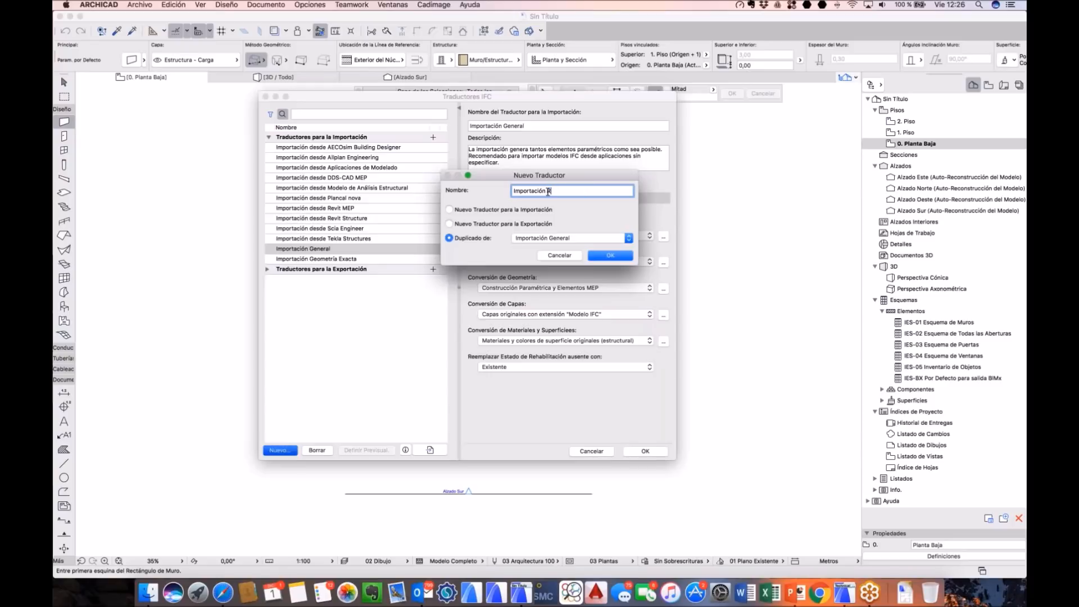
type("VT Arquitectura")
left_click(597, 258)
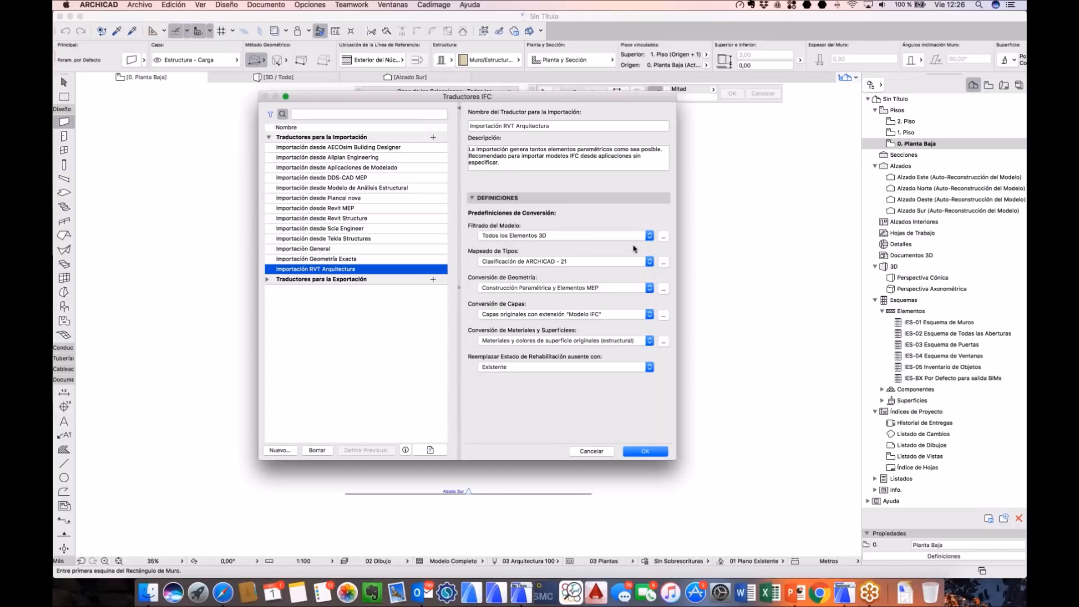
Step: Examine the new translator's model filter, including the IFC domain choices and the IFC element list, and leave without changes
left_click(664, 237)
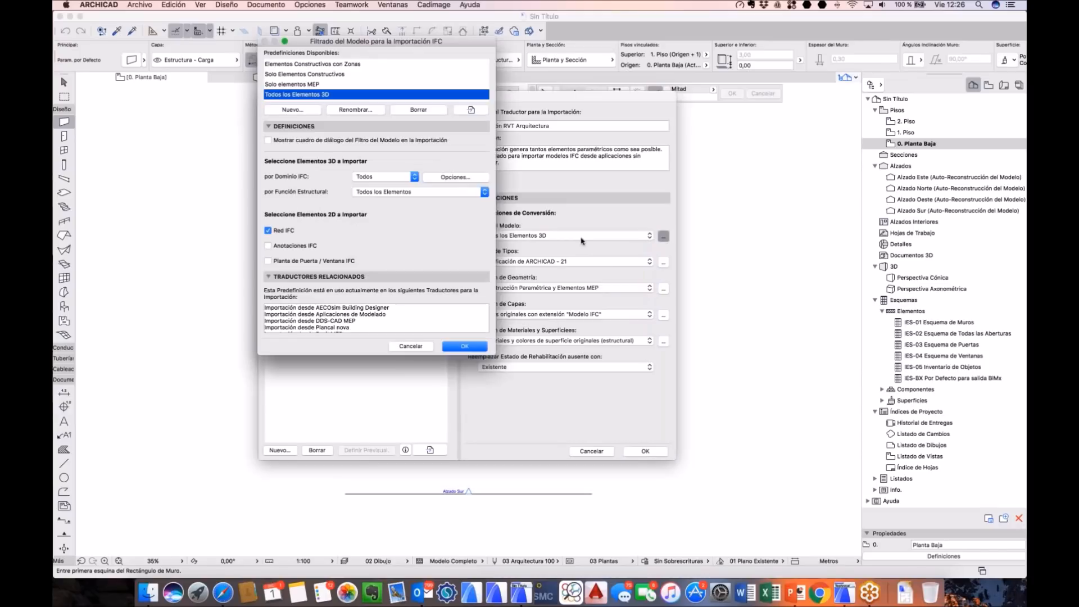
left_click(395, 179)
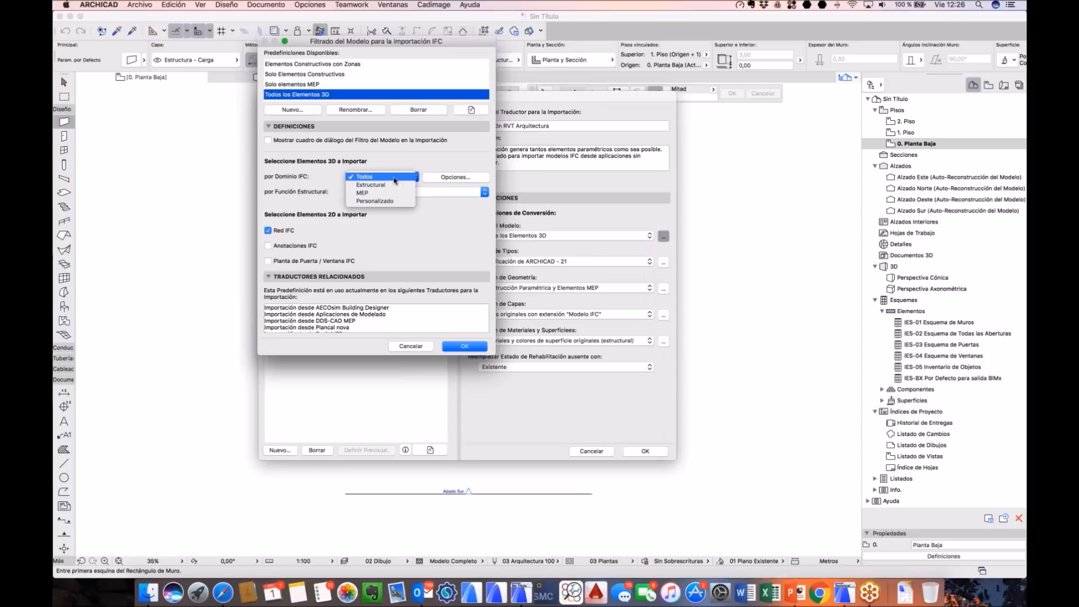
left_click(411, 212)
left_click(450, 178)
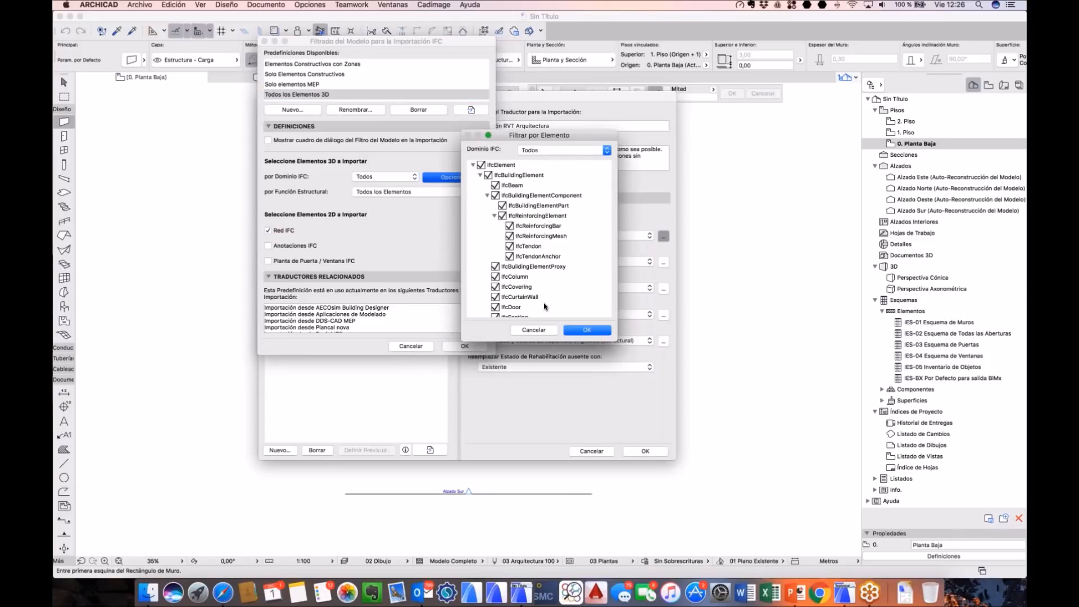
scroll(544, 306, "down", 10)
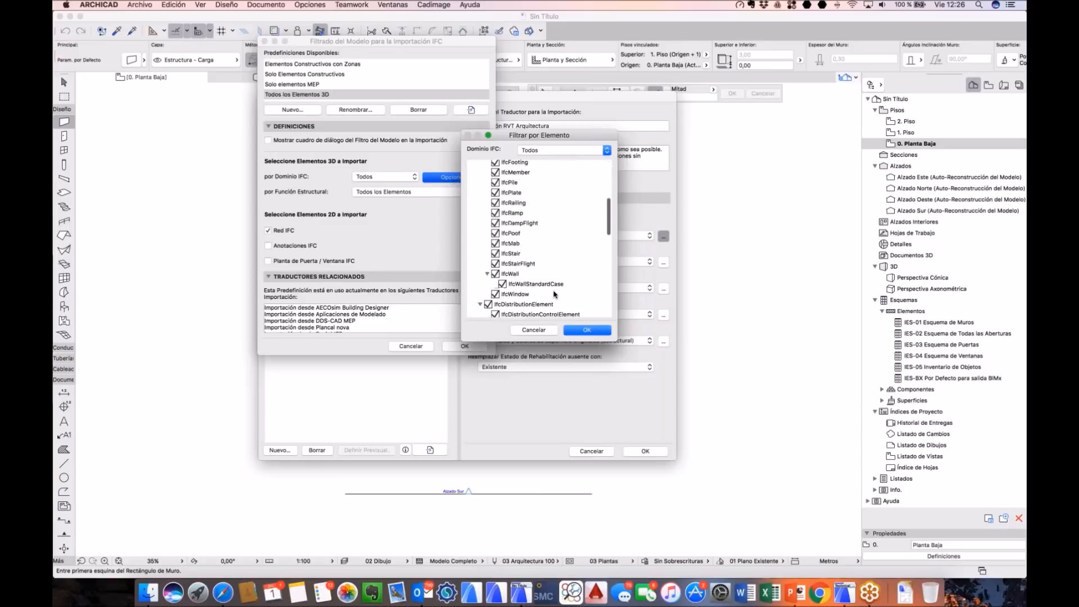
scroll(554, 316, "down", 5)
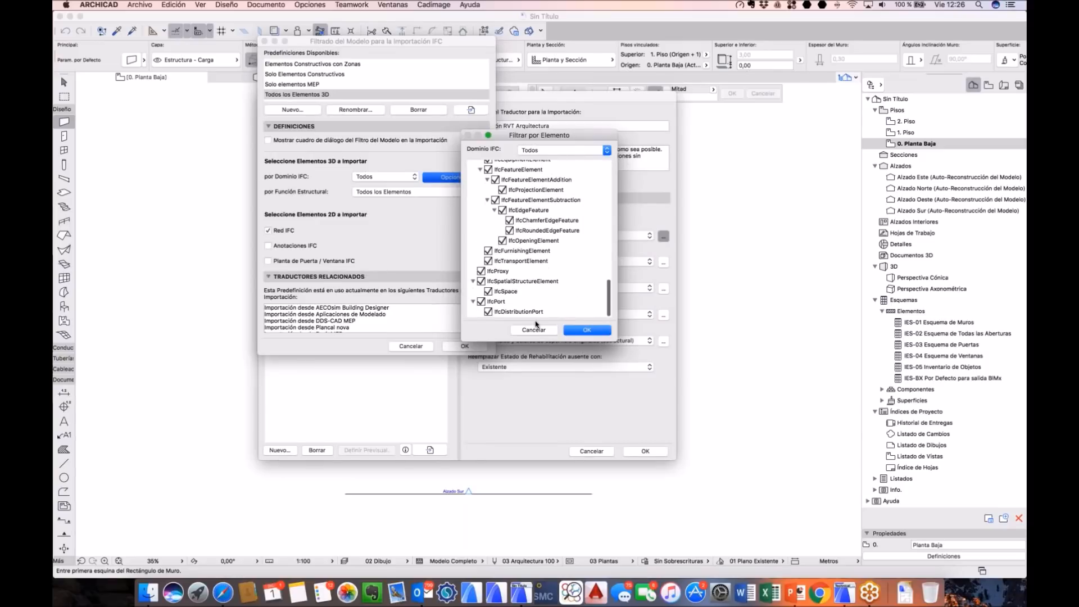
left_click(533, 331)
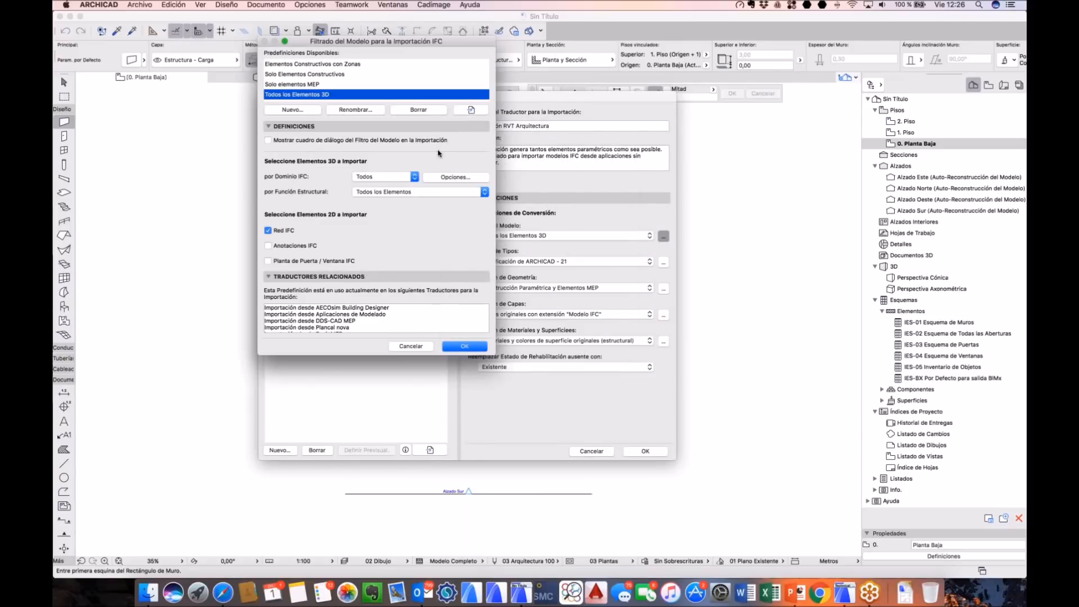
left_click(411, 346)
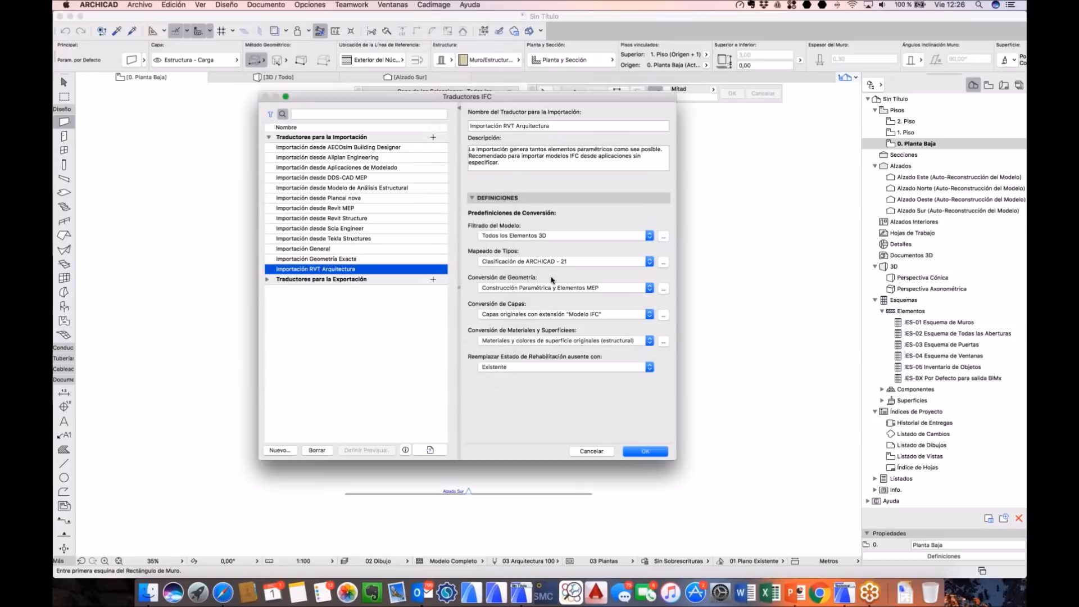
Step: Review how the translator's type mapping assigns IFC types to ARCHICAD classifications, and leave without changes
left_click(663, 262)
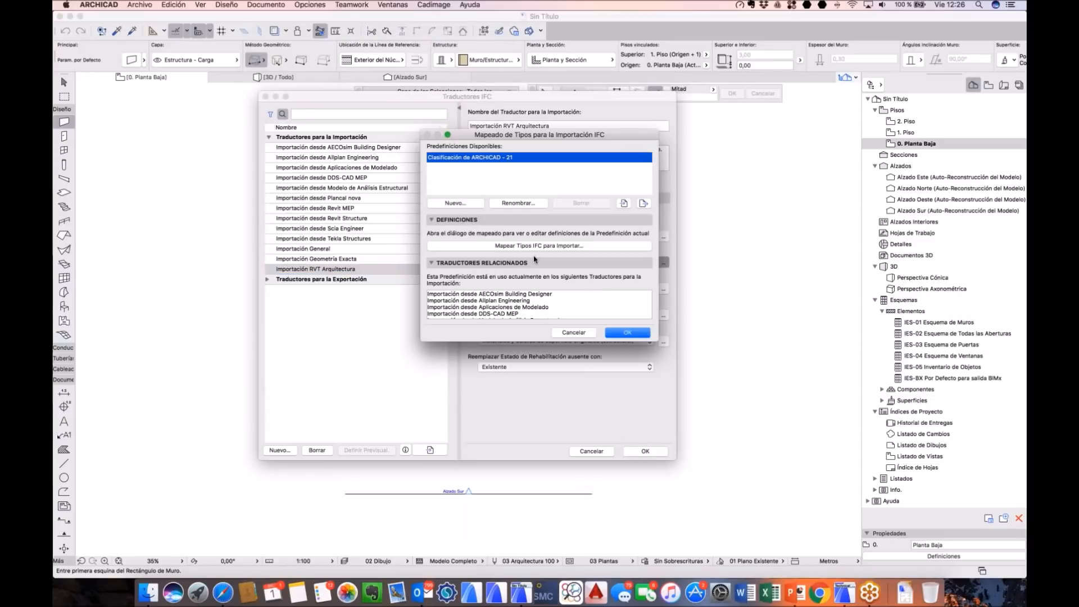
left_click(551, 247)
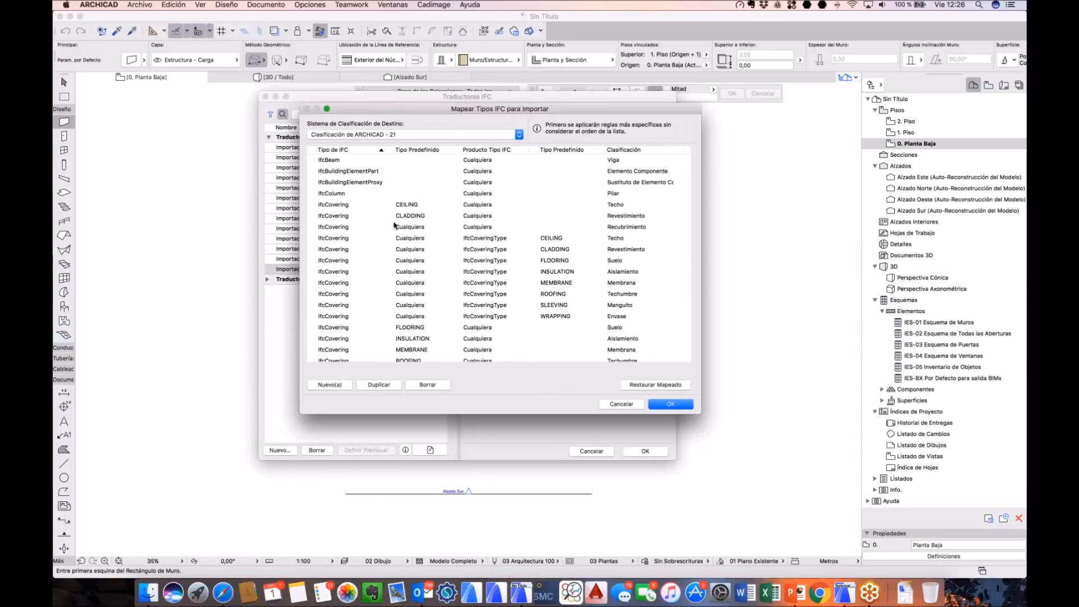
scroll(394, 226, "down", 5)
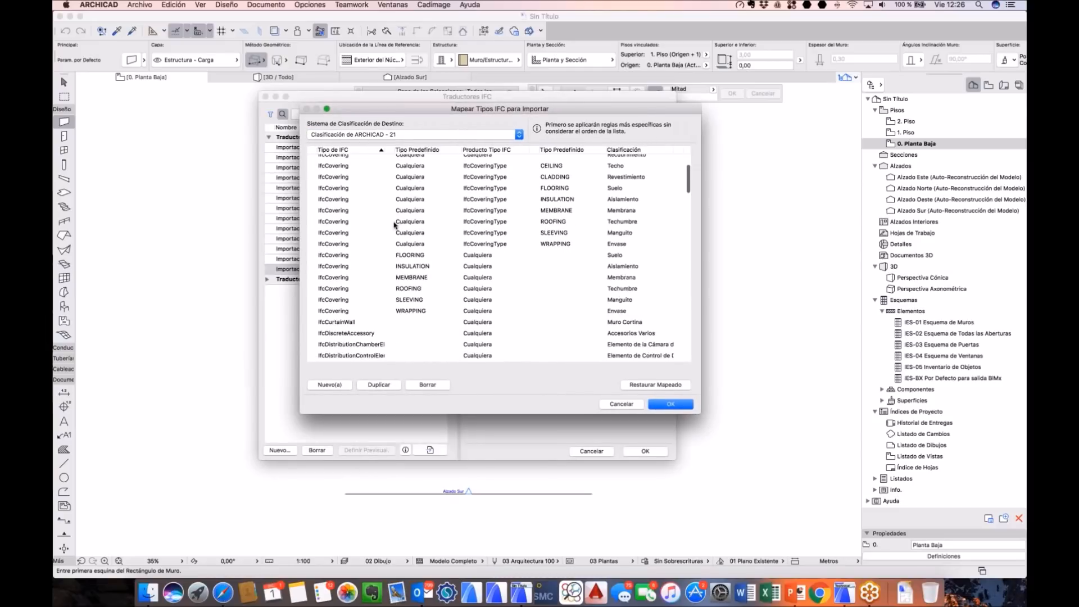
scroll(395, 228, "down", 2)
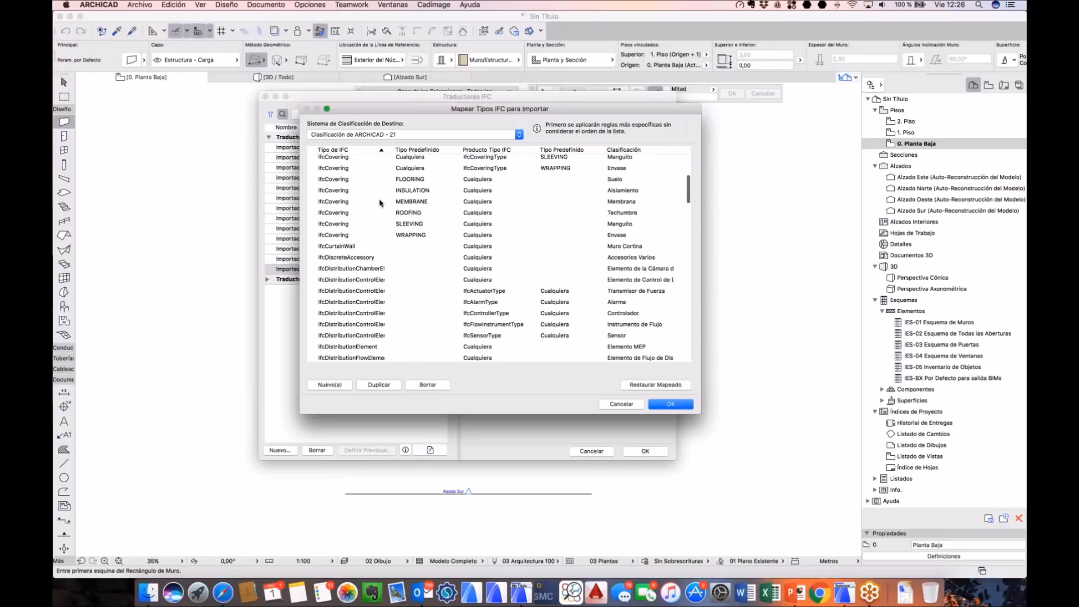
scroll(400, 241, "down", 10)
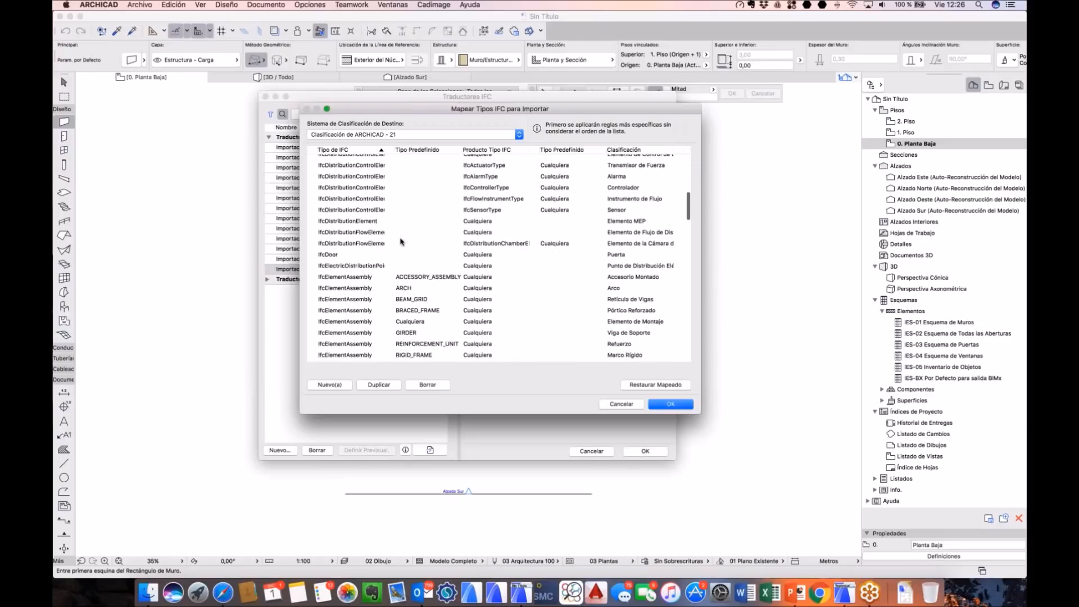
scroll(400, 241, "down", 4)
scroll(400, 241, "down", 7)
scroll(400, 241, "down", 5)
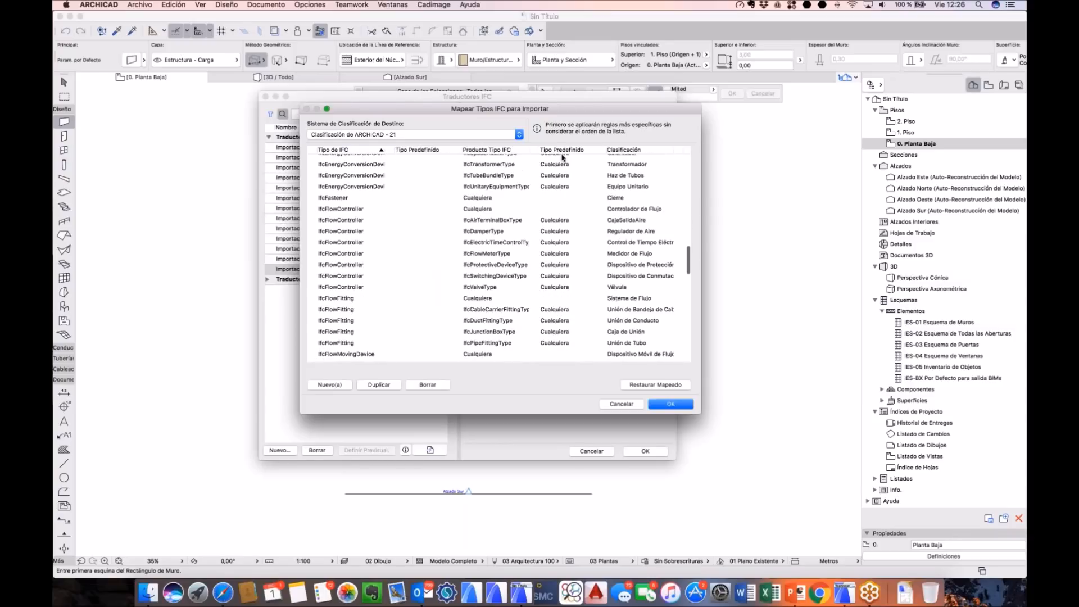
left_click(621, 403)
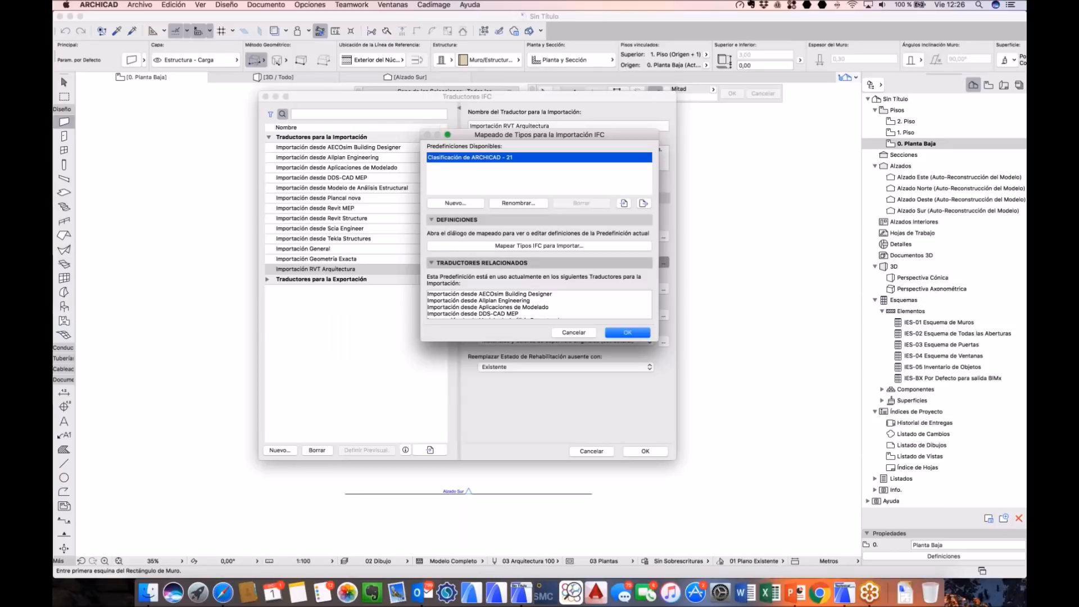
left_click(574, 333)
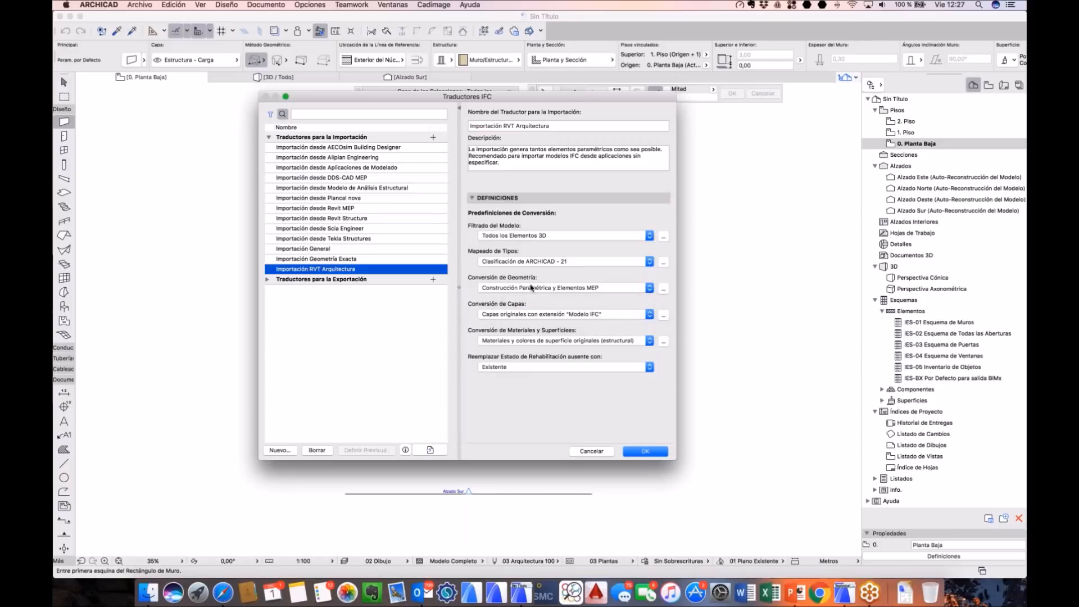
Step: Open the translator's geometry conversion settings, widen the dialog and examine the conversion options for building elements
left_click(664, 288)
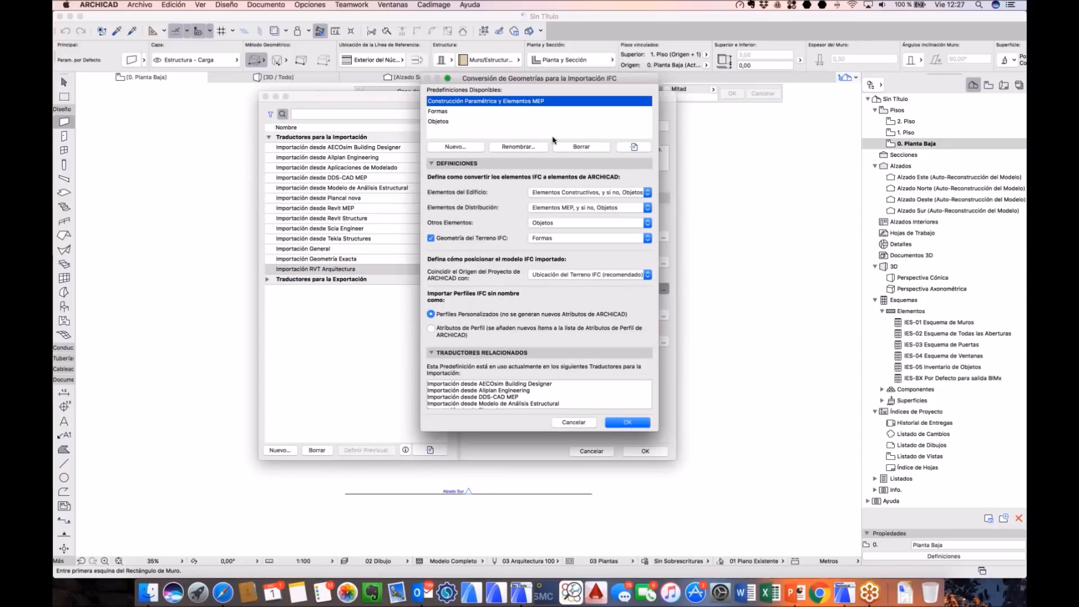
left_click_drag(522, 79, 580, 122)
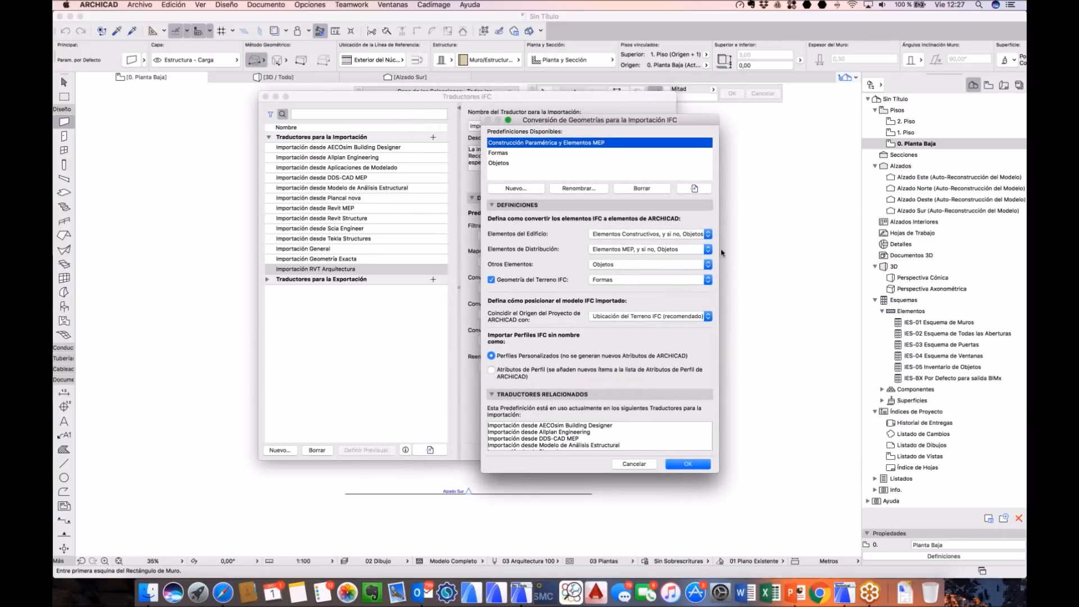
left_click_drag(722, 253, 755, 252)
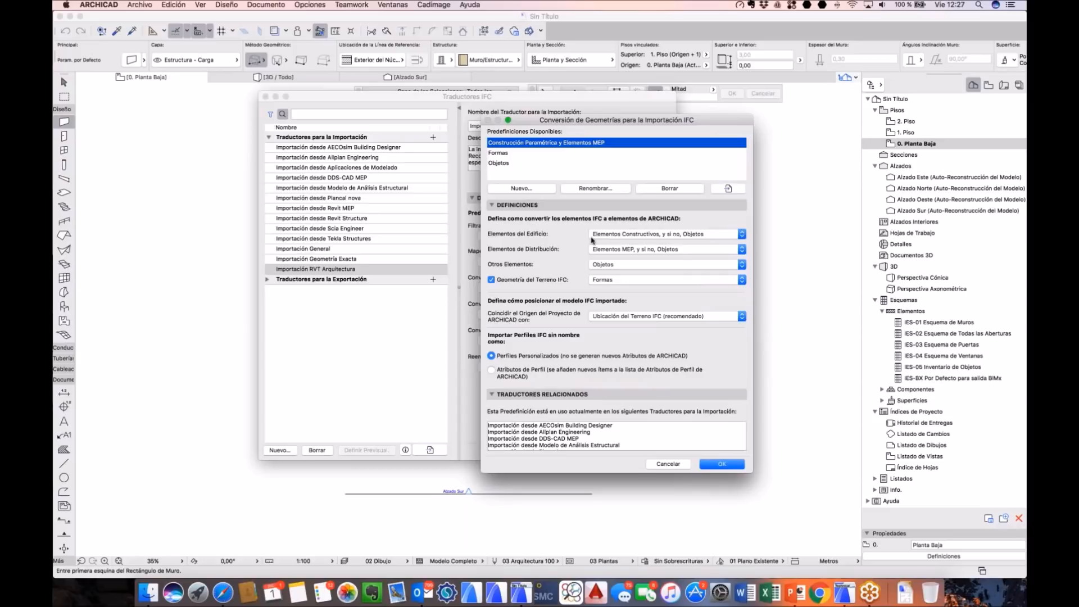
left_click(668, 236)
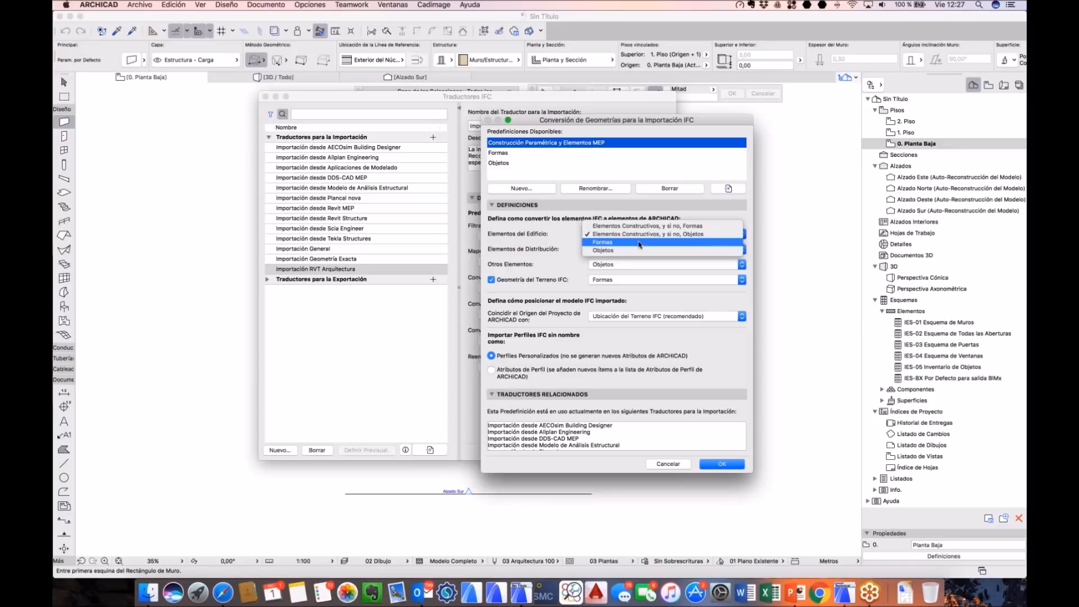
left_click(569, 231)
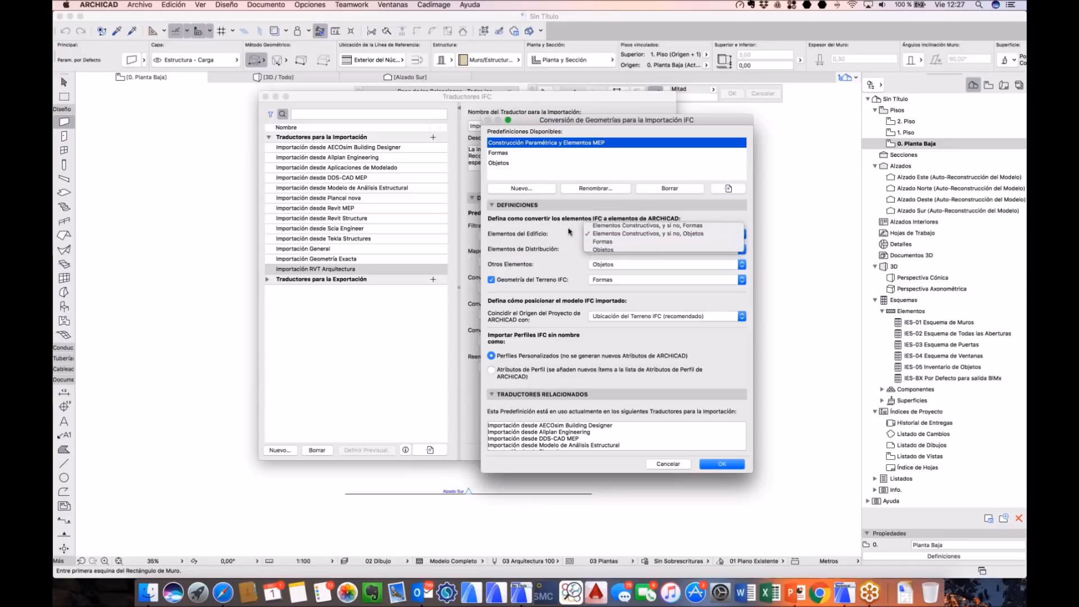
left_click(691, 238)
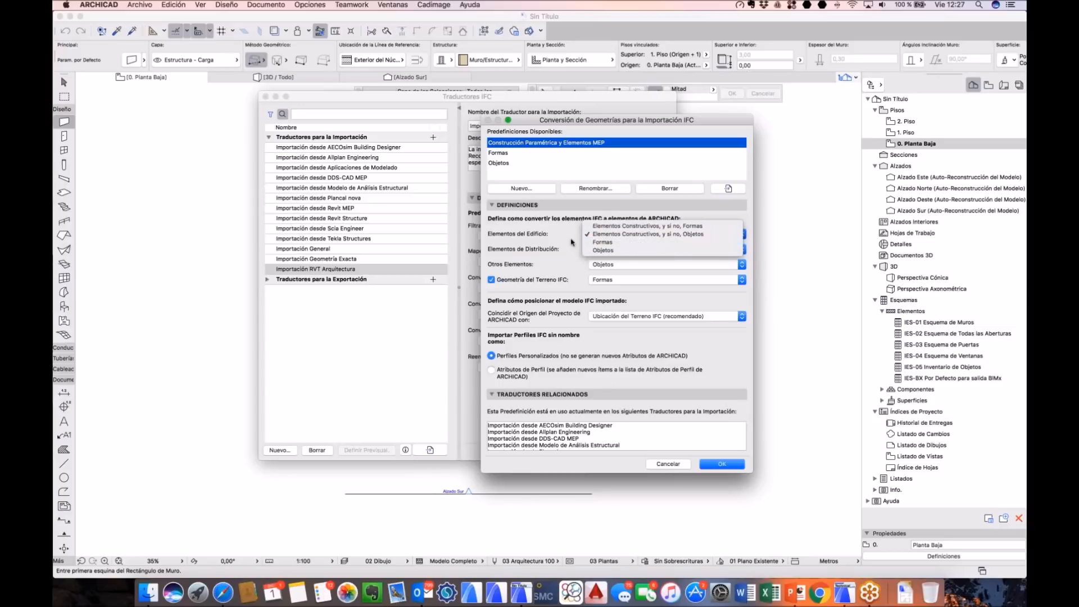
left_click(570, 241)
Step: Examine the geometry conversion options for distribution elements, other elements and IFC site geometry, and accept the existing settings
left_click(679, 250)
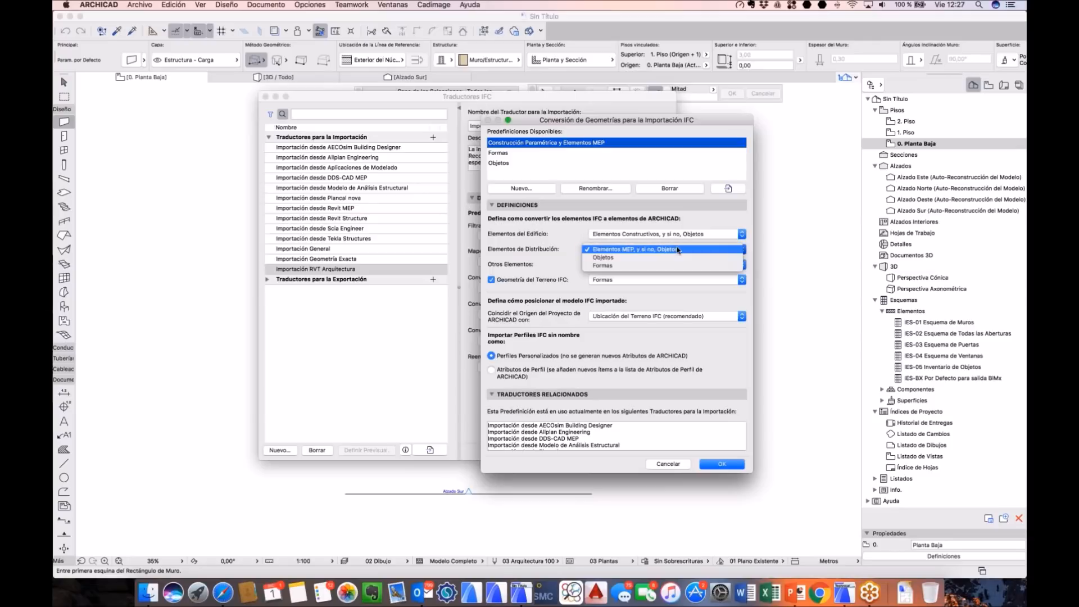
left_click(678, 250)
left_click(649, 264)
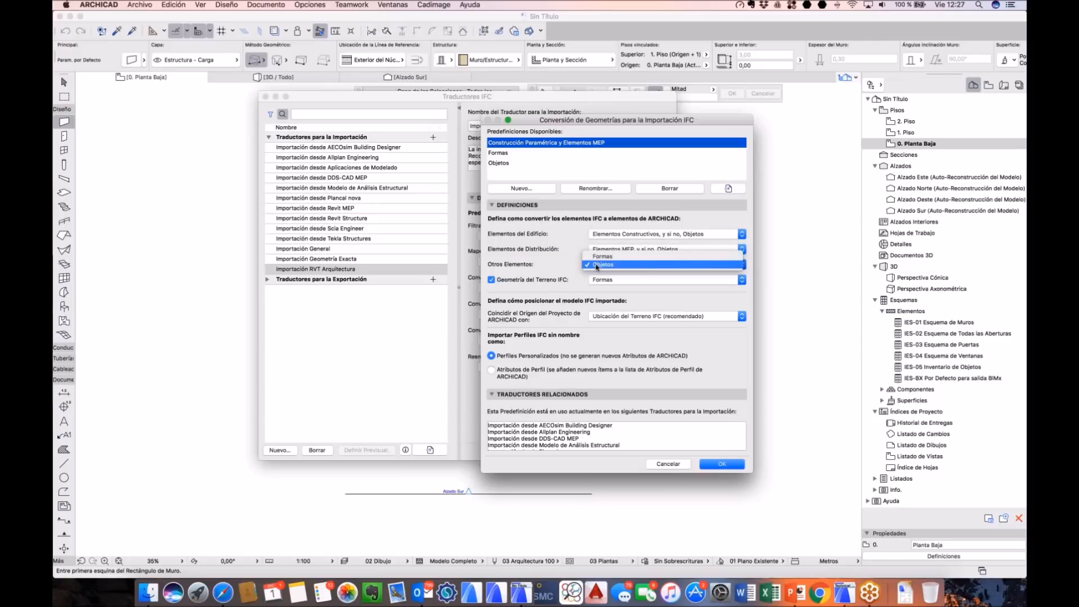
left_click(597, 265)
left_click(655, 281)
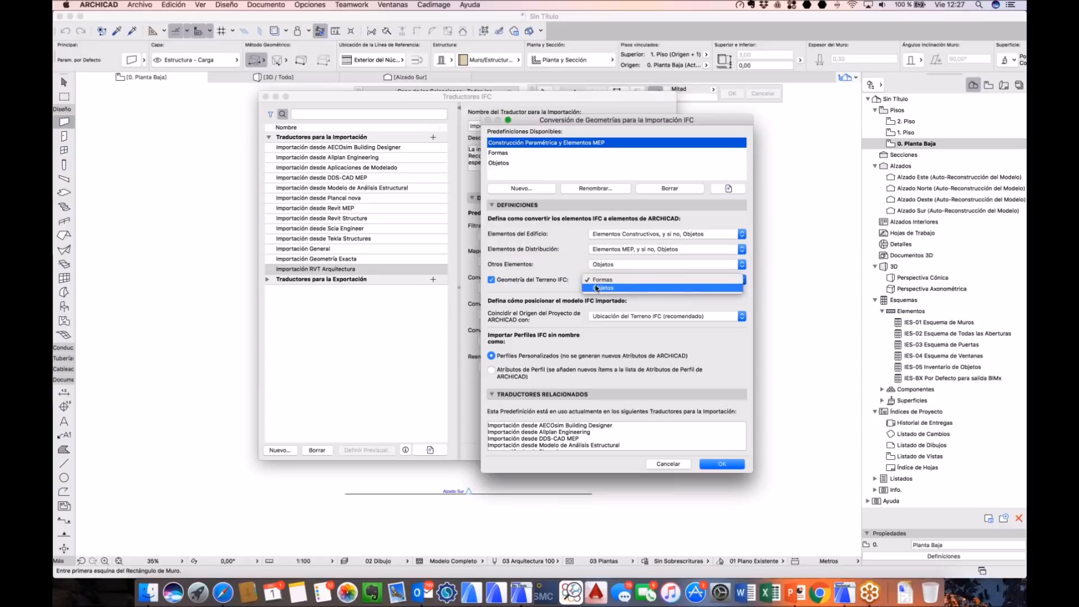
left_click(563, 248)
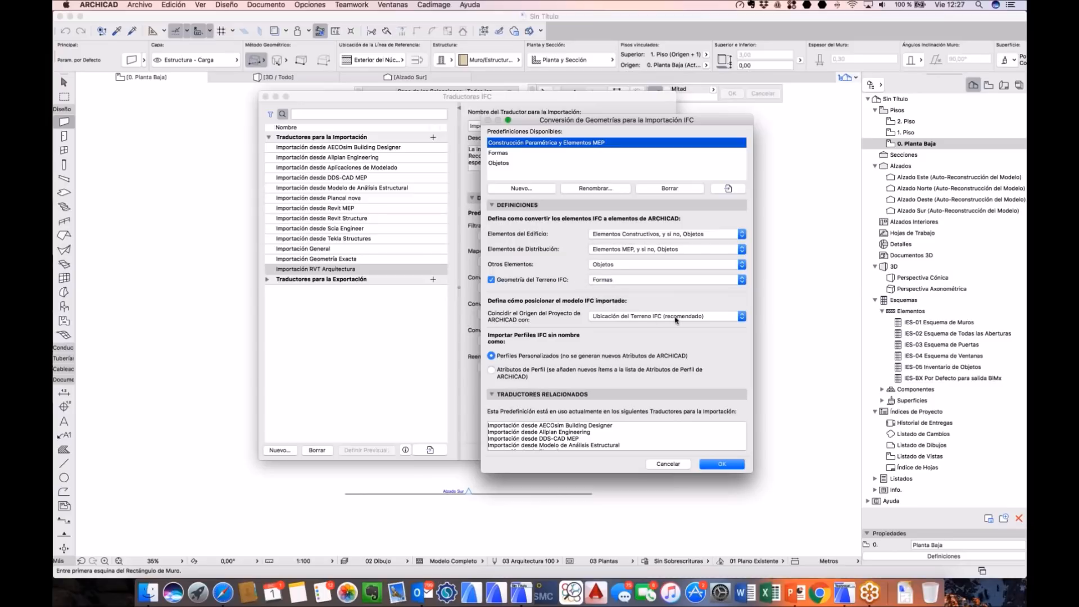
left_click(712, 464)
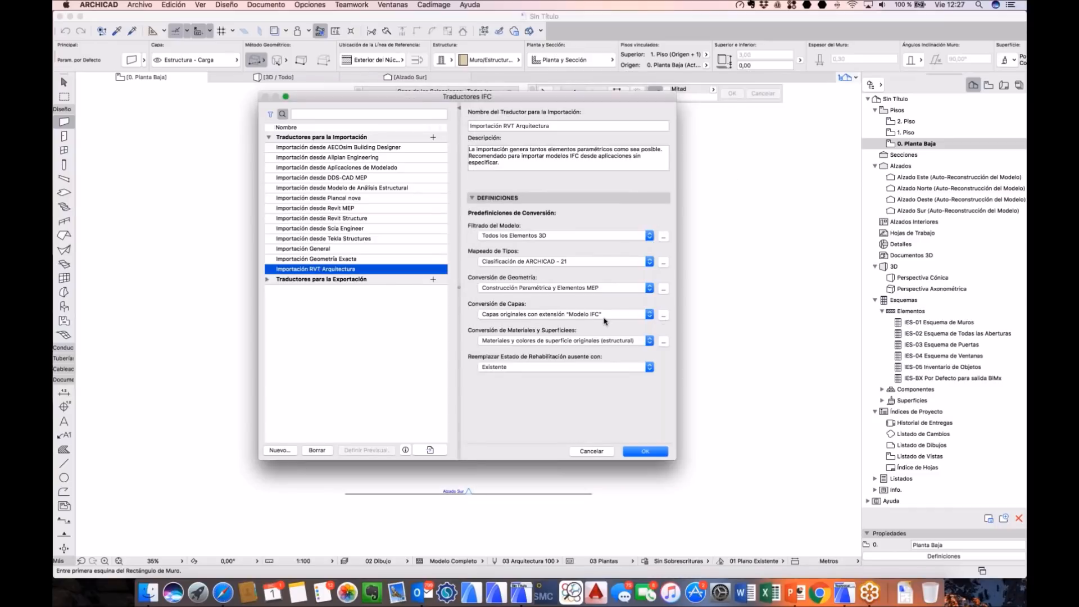
Step: Examine the translator's layer conversion options, including the extension added to original layer names, and accept the existing settings
left_click(664, 316)
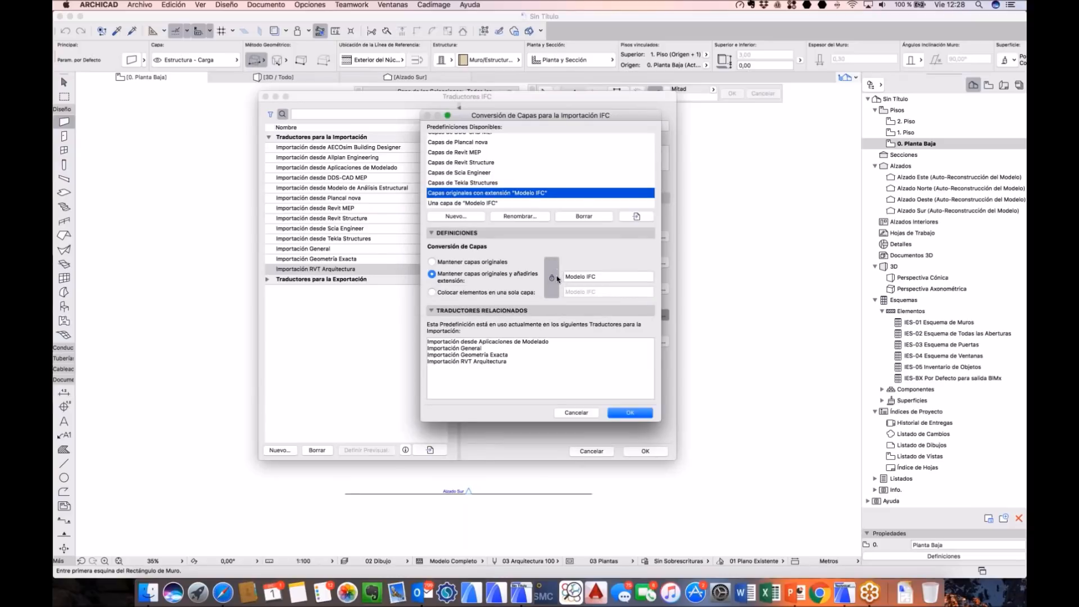
left_click(595, 276)
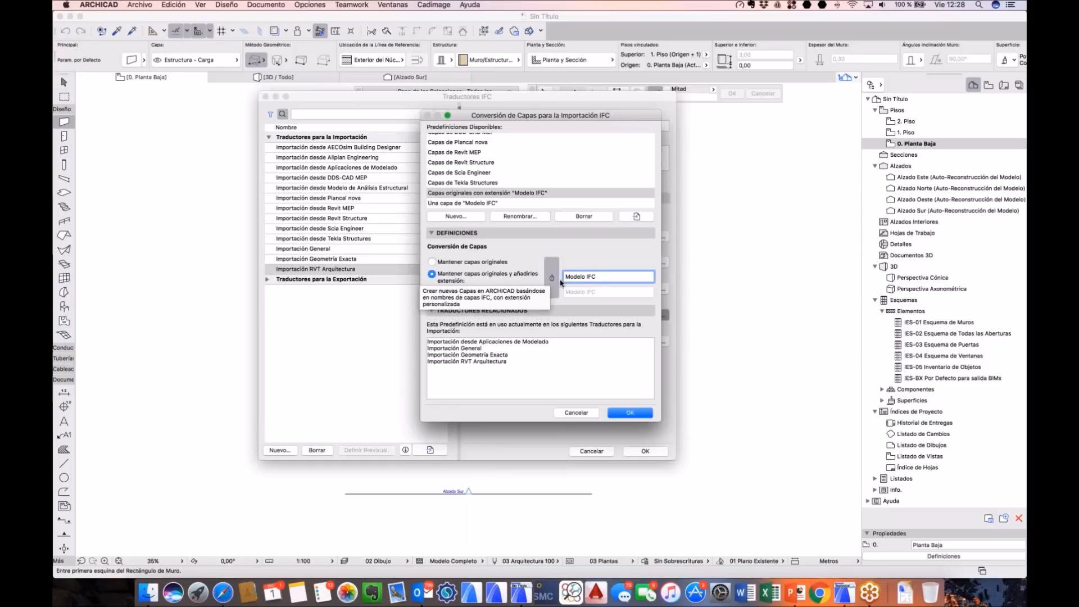
key("Return")
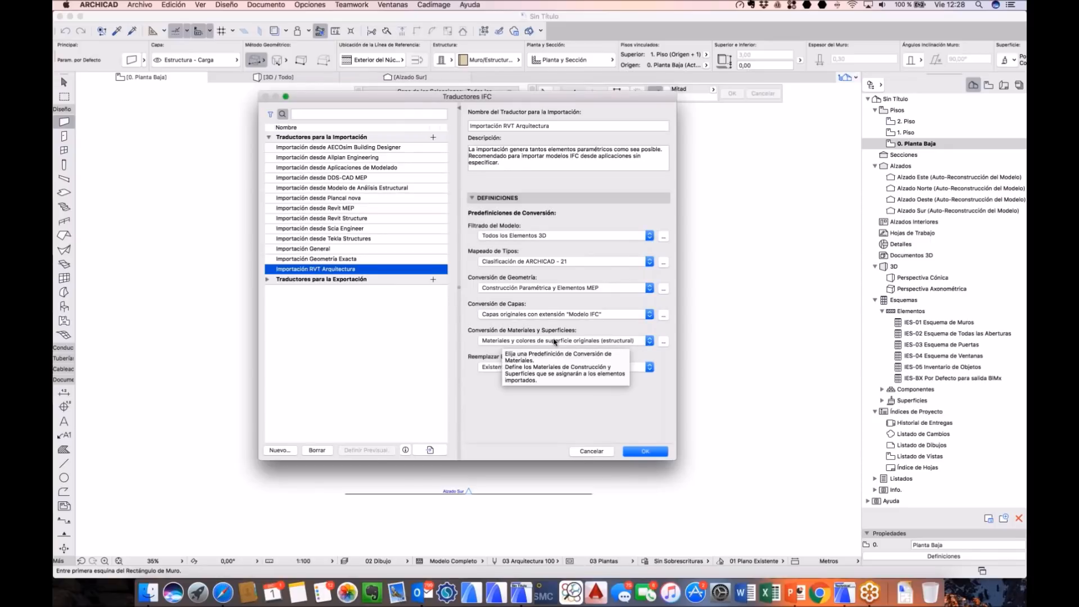
Step: In the material and surface conversion, replace IFC materials with existing ARCHICAD building materials and enable overriding the default material by mapping
left_click(664, 341)
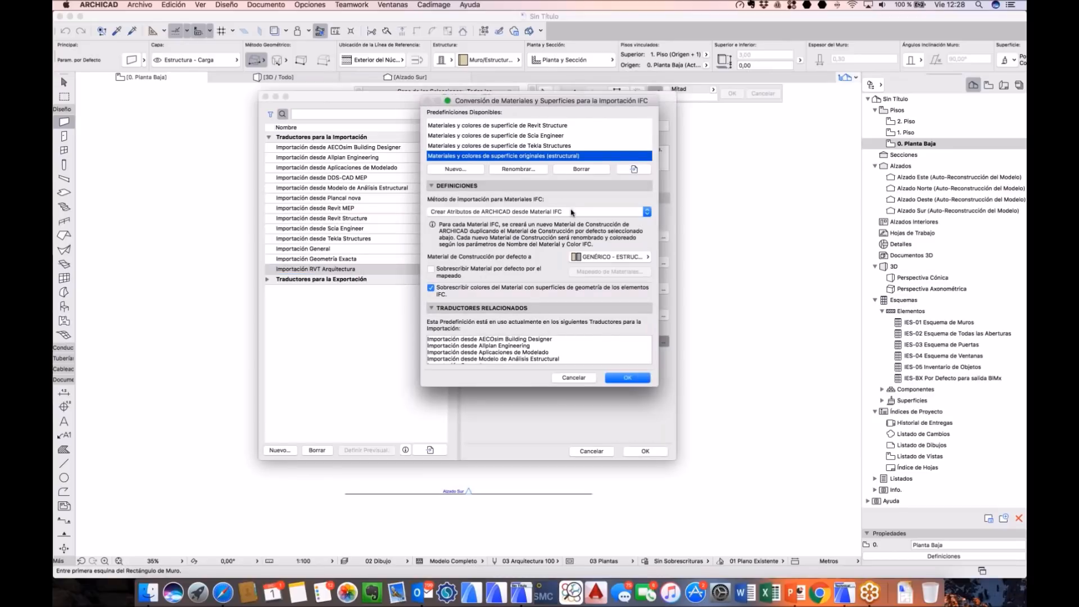
left_click(572, 212)
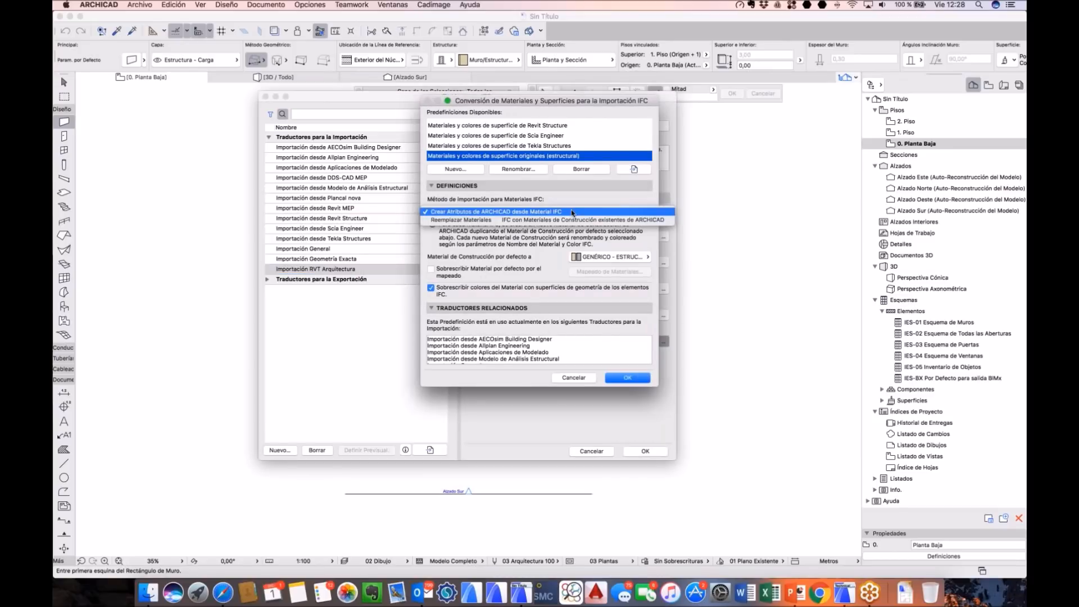
left_click(536, 212)
left_click(536, 212)
left_click(491, 220)
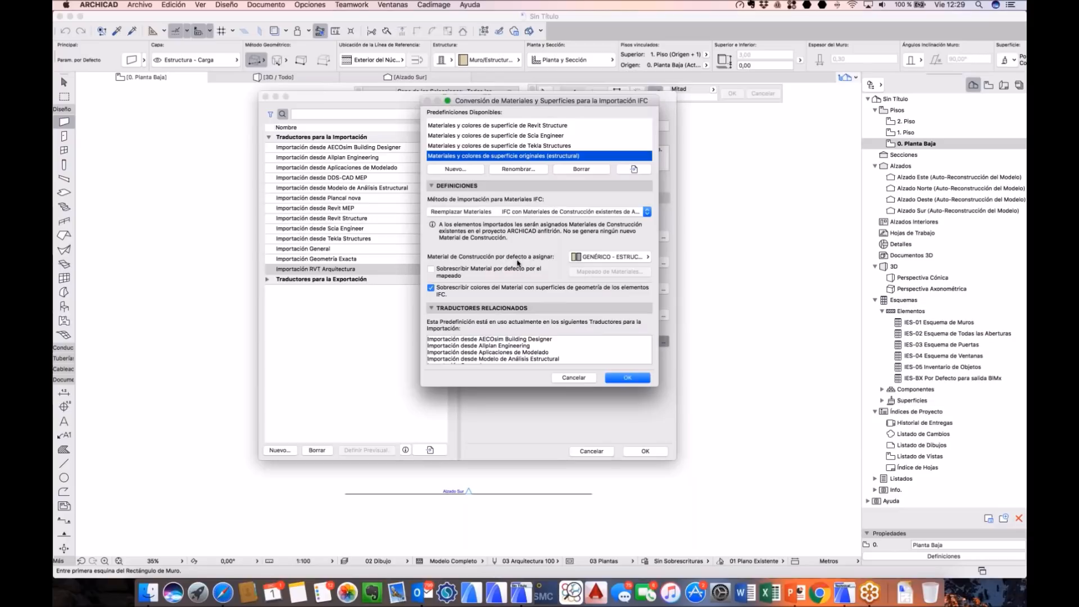
left_click(602, 260)
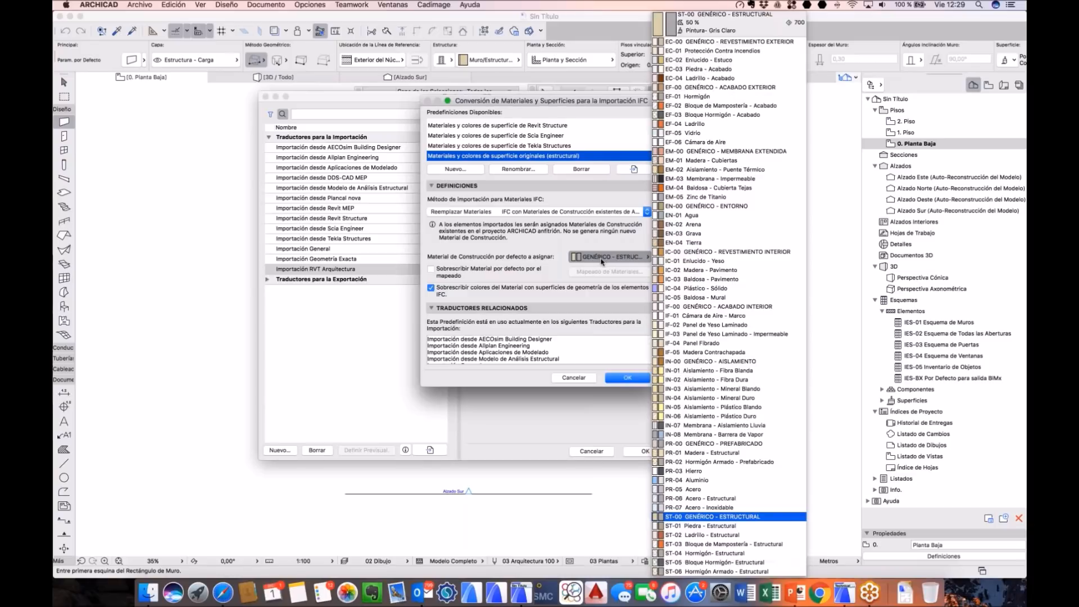
left_click(543, 260)
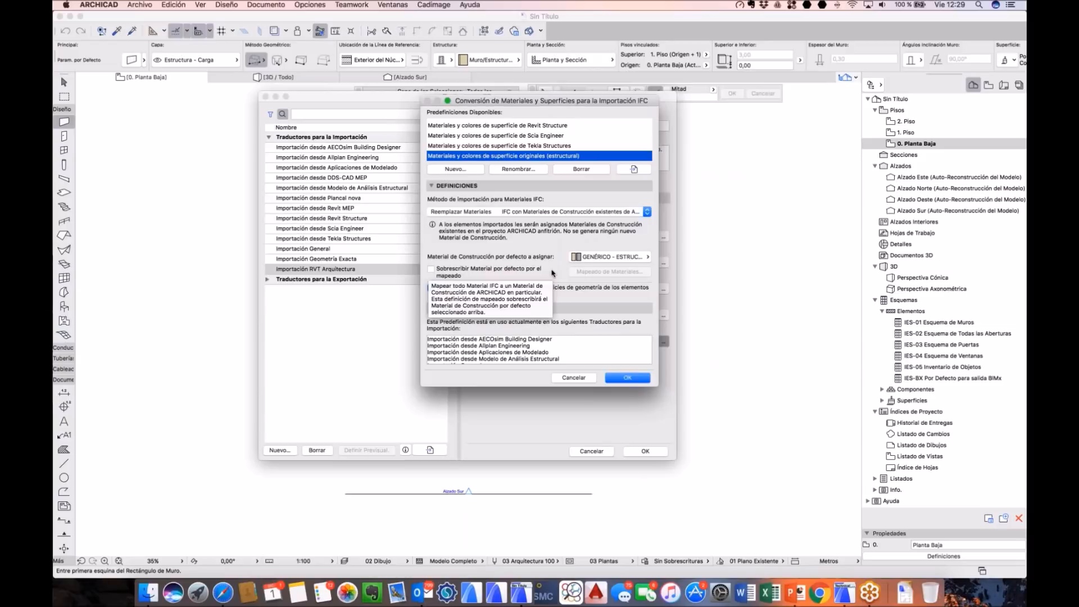
left_click(461, 273)
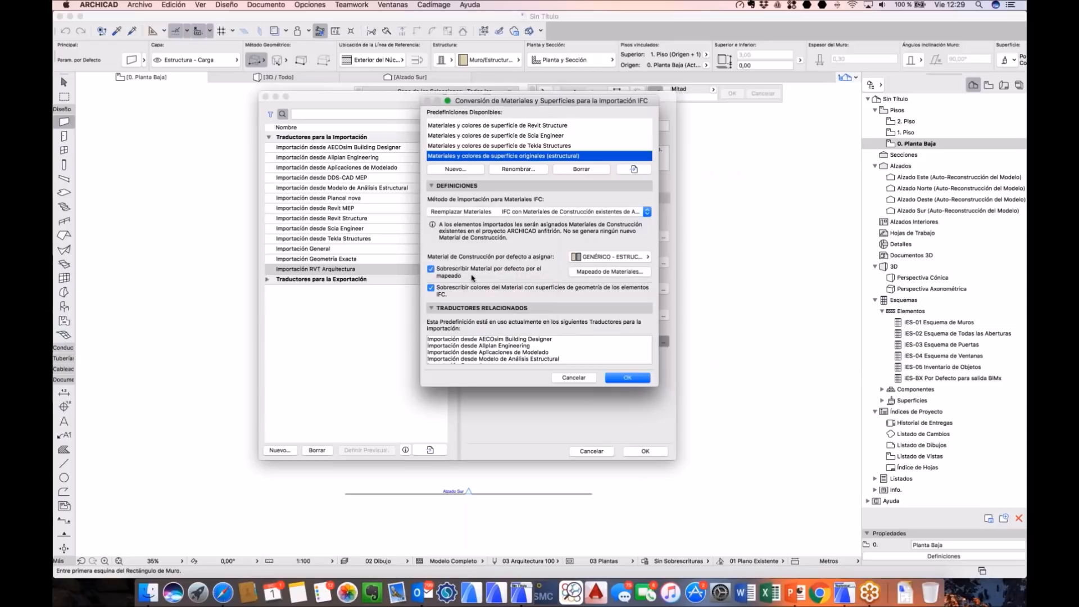
Step: Open the material mapping and merge in the IFC materials from Technical_school-current_m_ADDINAC.ifc in the IFC folder of 20171201 RVT to AC
left_click(594, 273)
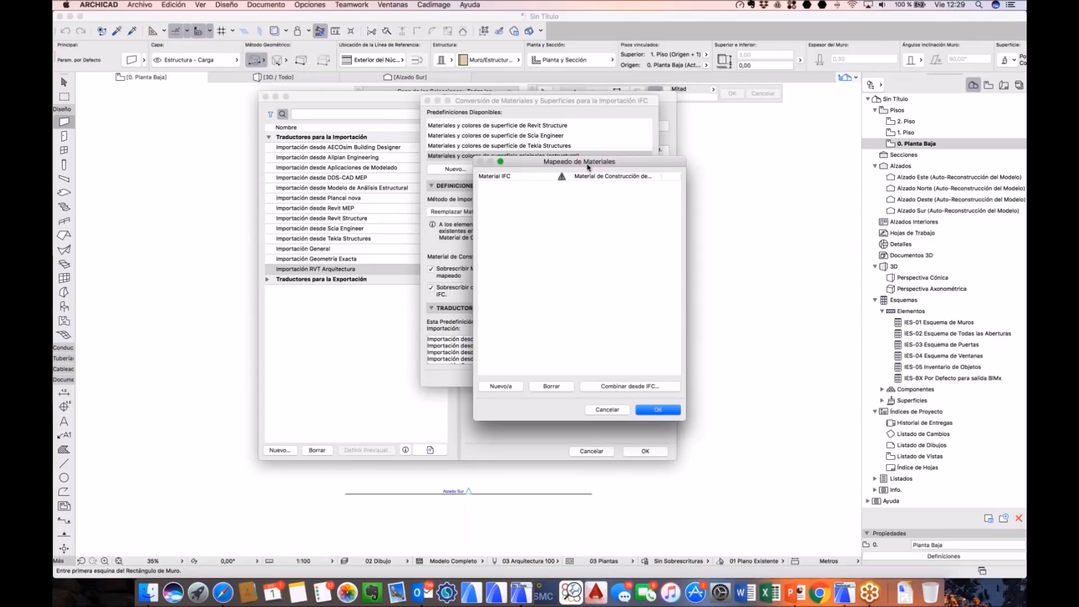
left_click(618, 351)
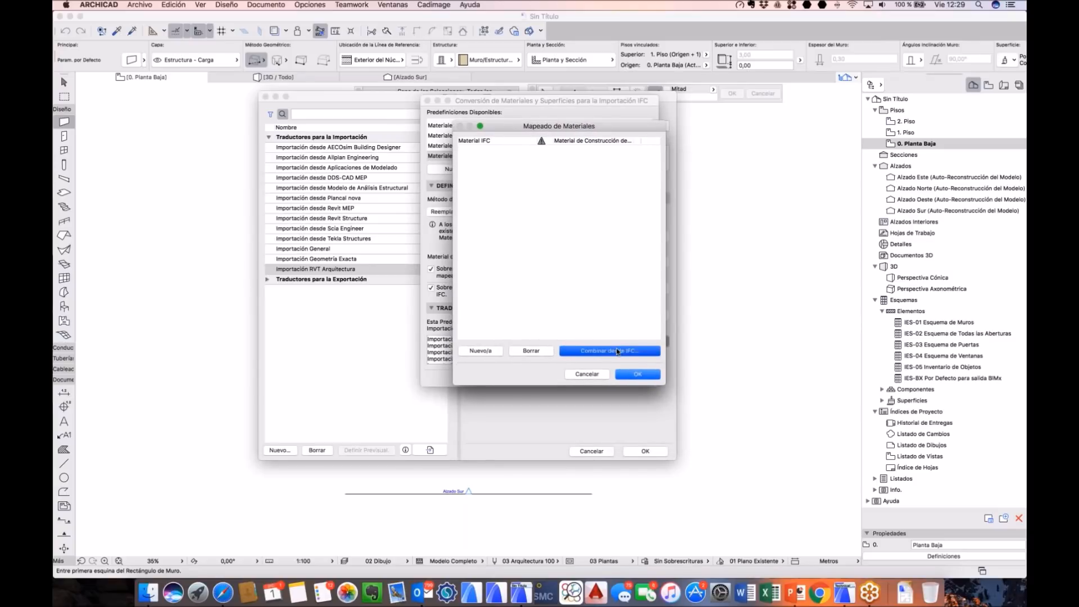
left_click(725, 164)
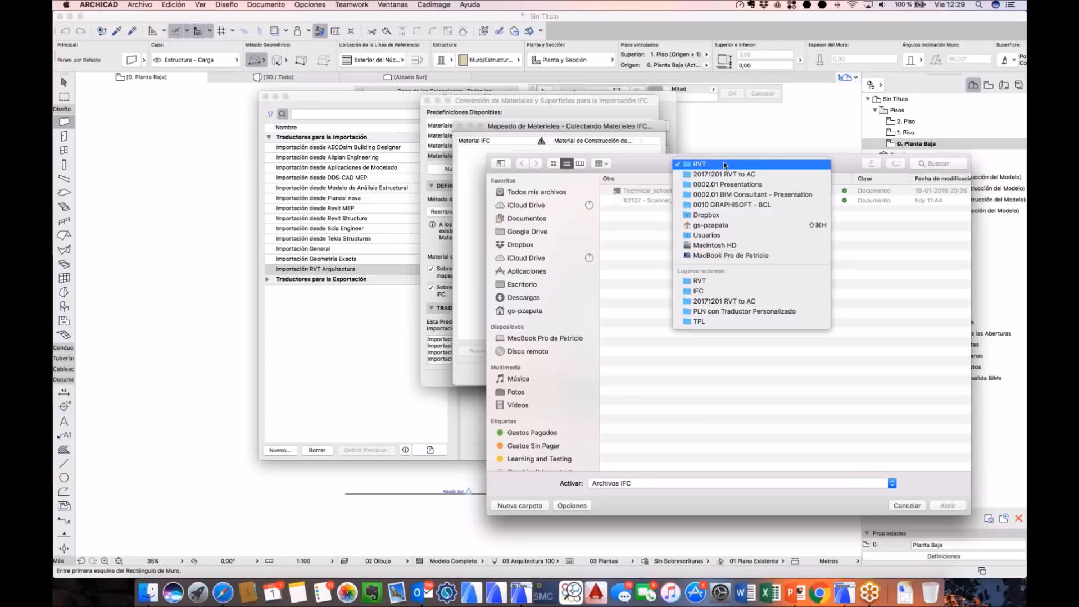
left_click(726, 174)
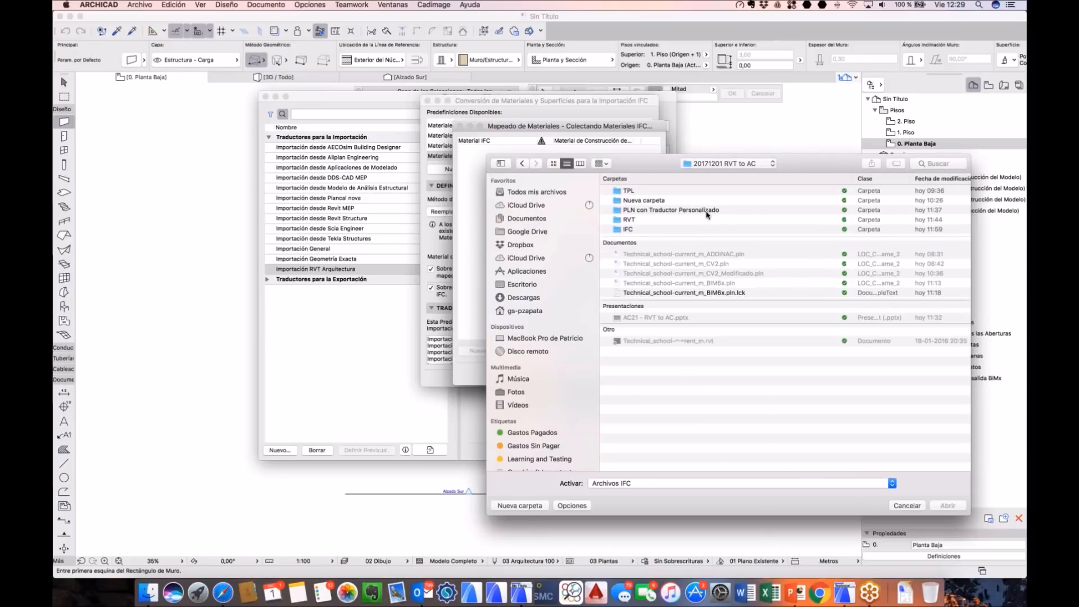
double_click(629, 230)
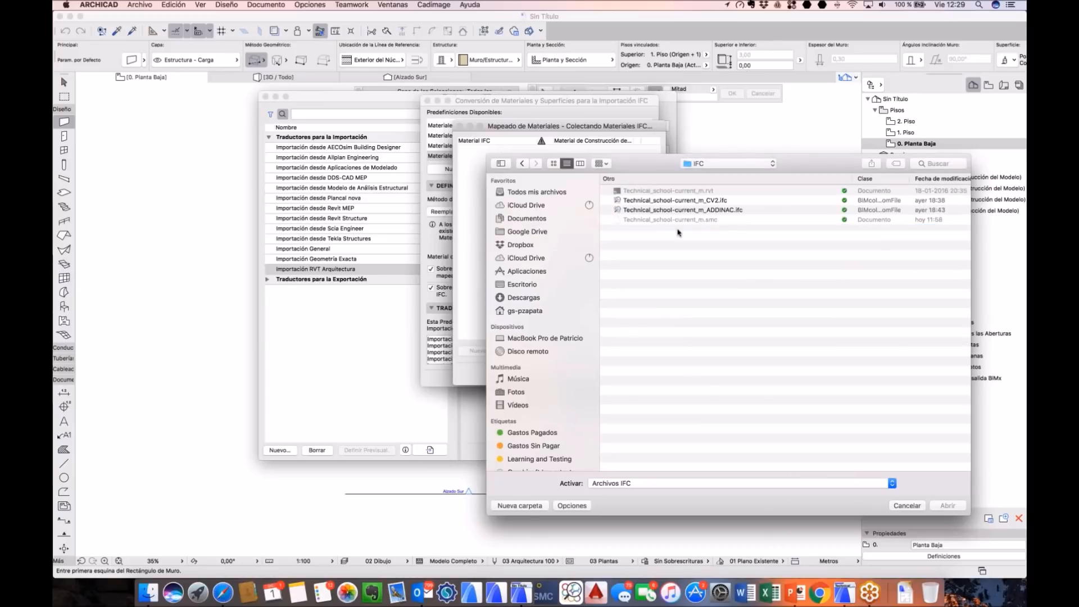
left_click(719, 212)
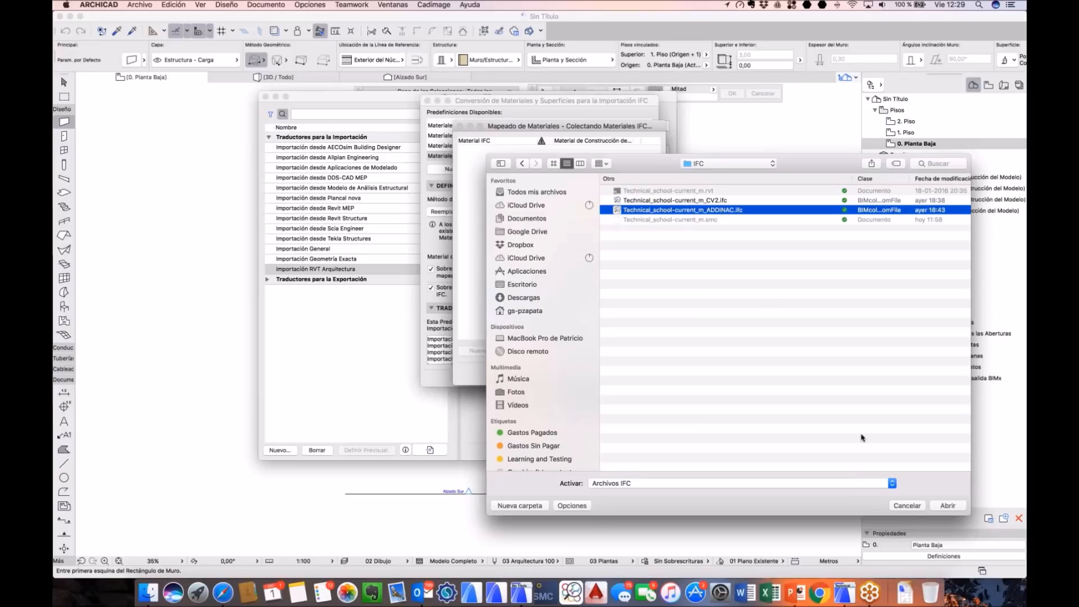
key("Return")
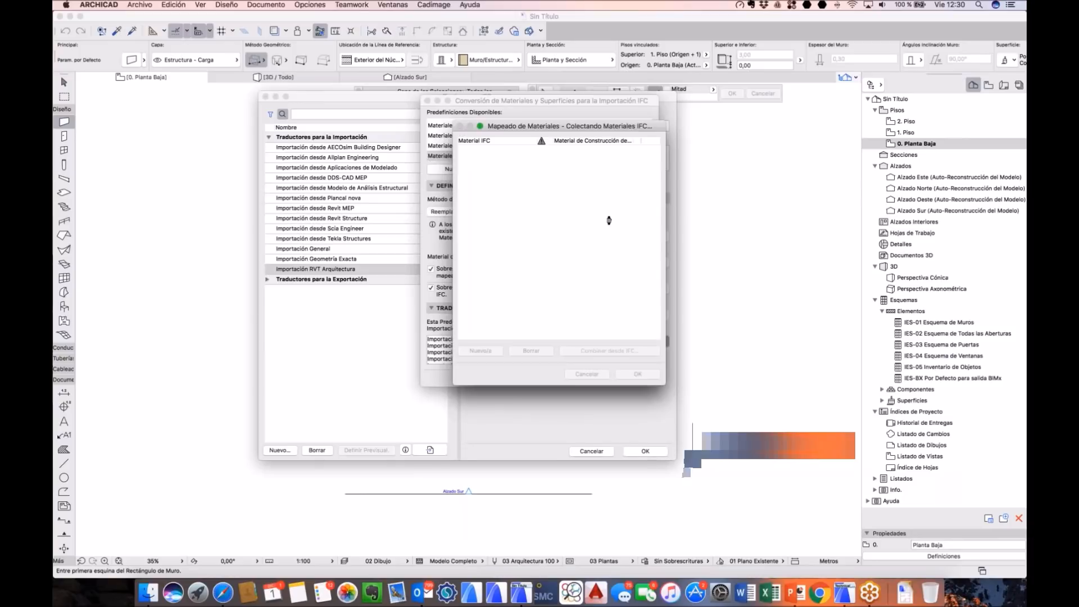
Step: Map Metal - Chrome and Metal - Sunscreen to Acero - Inoxidable, and SHADE SUPPORT to Aluminio
left_click(514, 161)
left_click(513, 152)
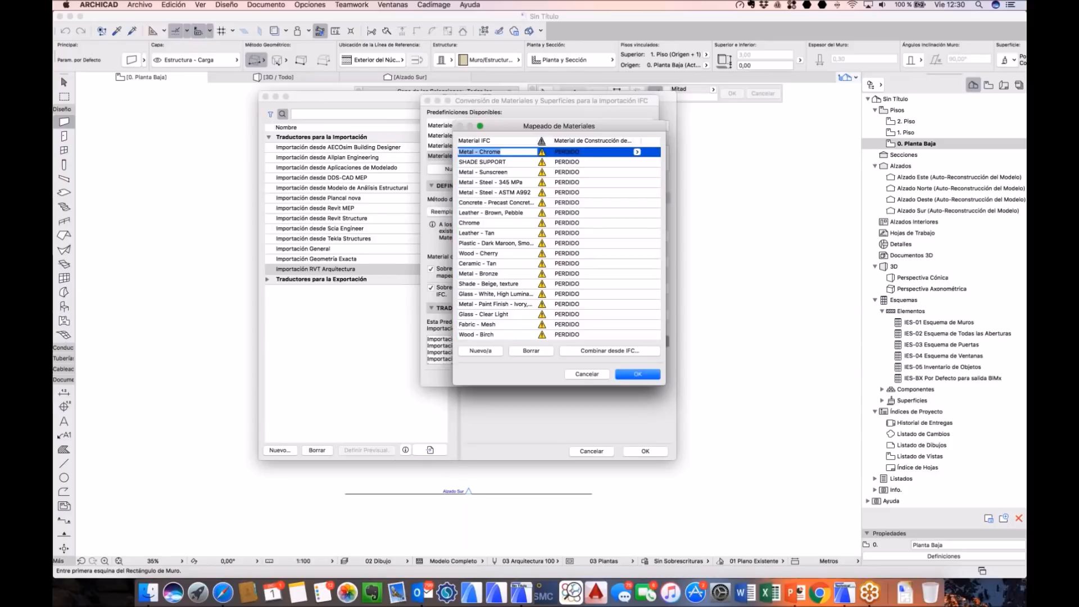
left_click(638, 152)
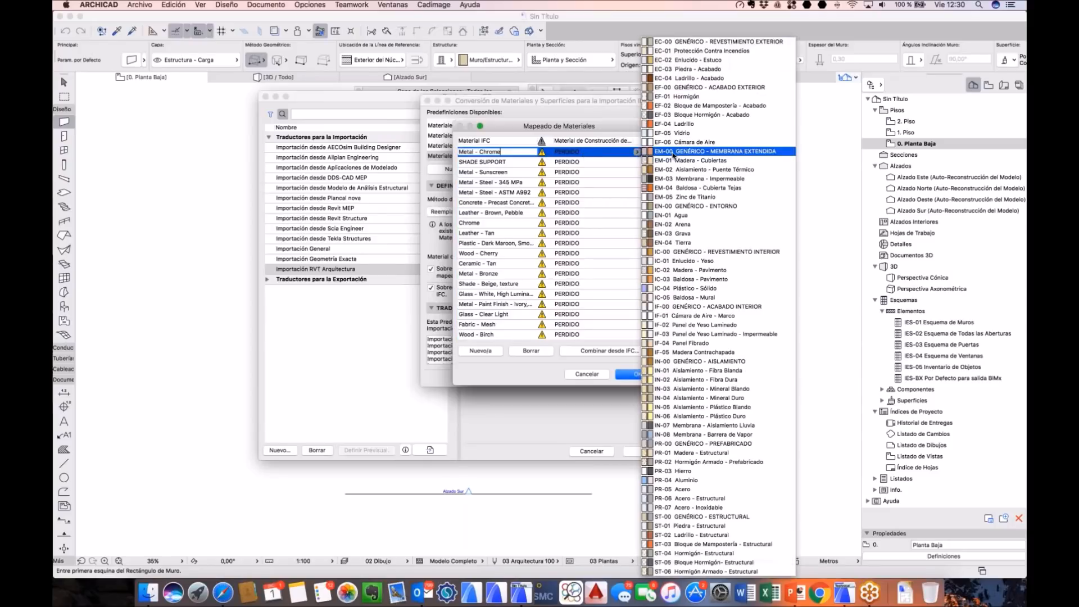
left_click(706, 508)
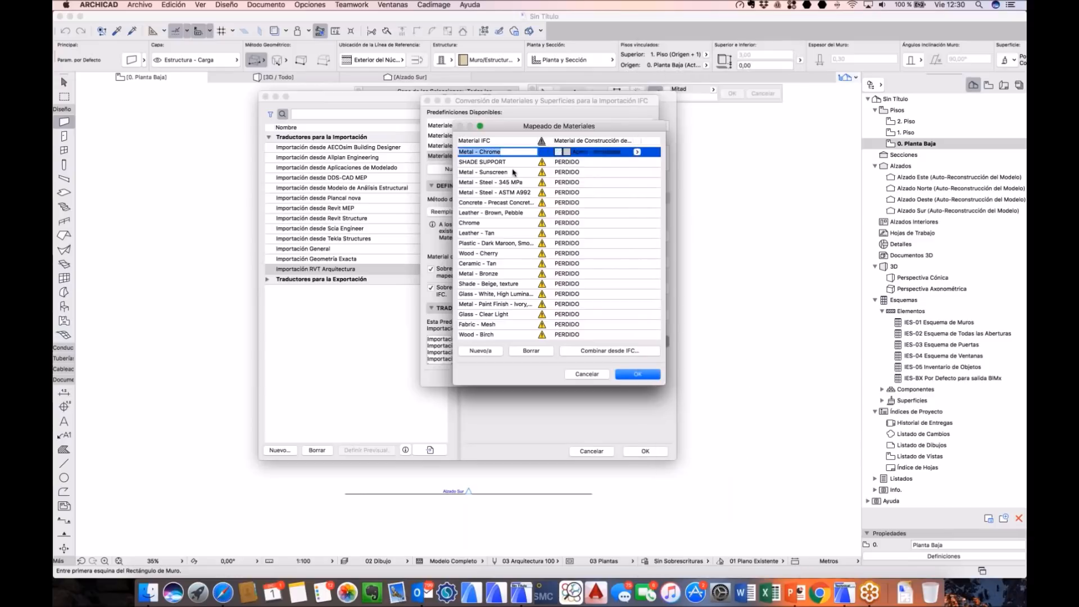
left_click(506, 163)
left_click(637, 162)
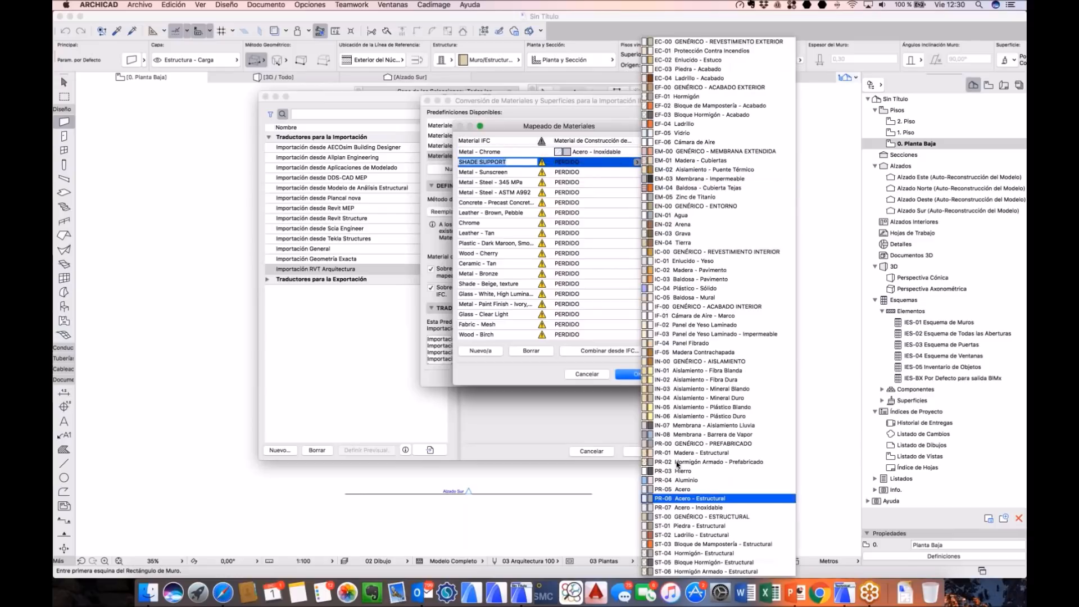
left_click(722, 482)
left_click(504, 173)
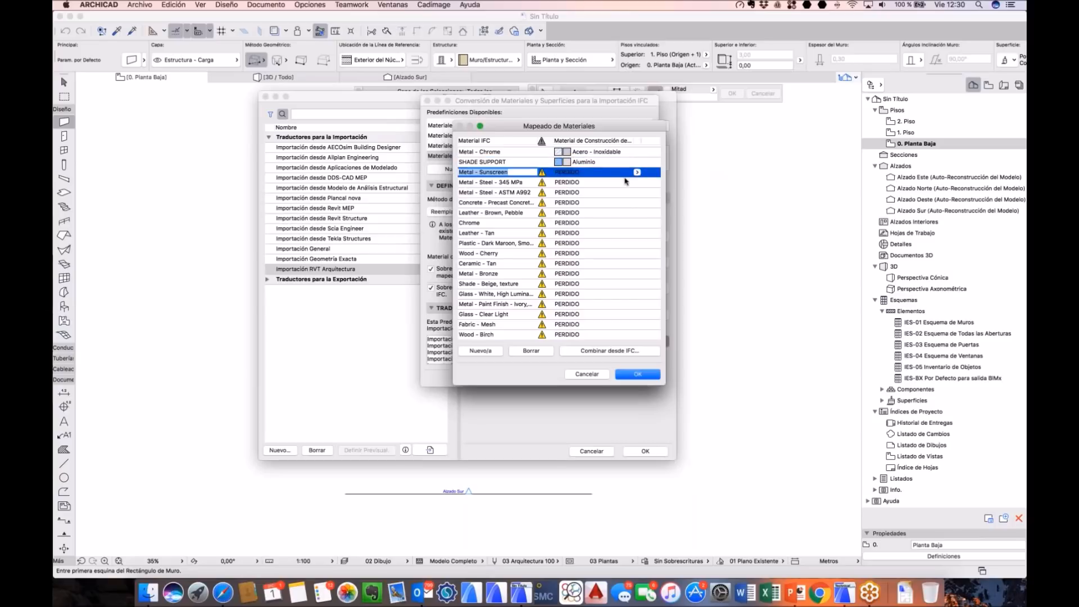
left_click(638, 173)
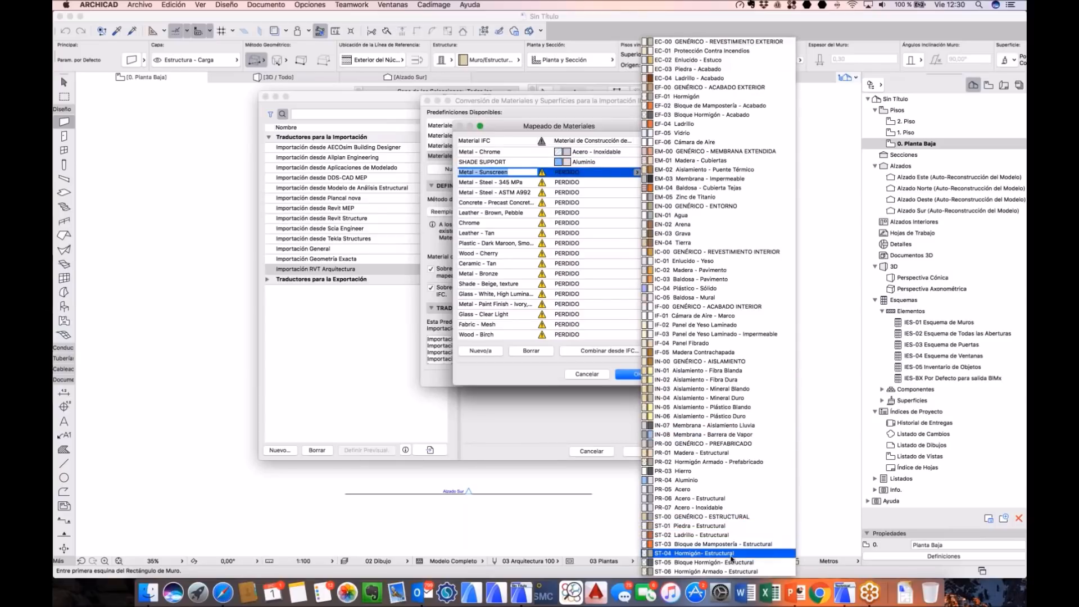
left_click(730, 507)
Step: Widen the building material column, map Glass - Clear Light to Vidrio, and leave the material mapping without saving
scroll(579, 246, "down", 3)
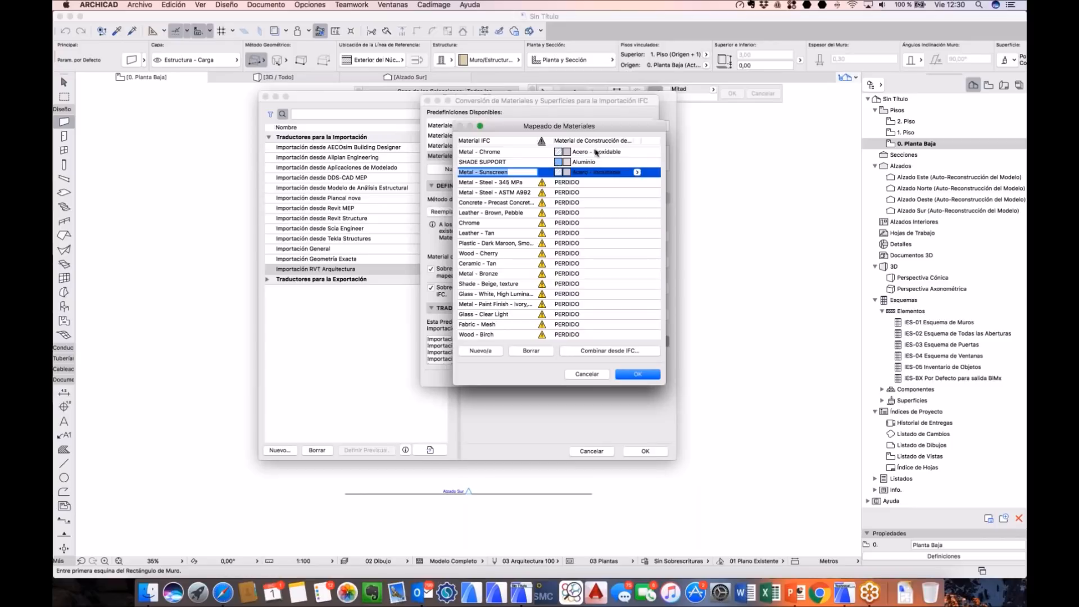
left_click_drag(640, 141, 652, 139)
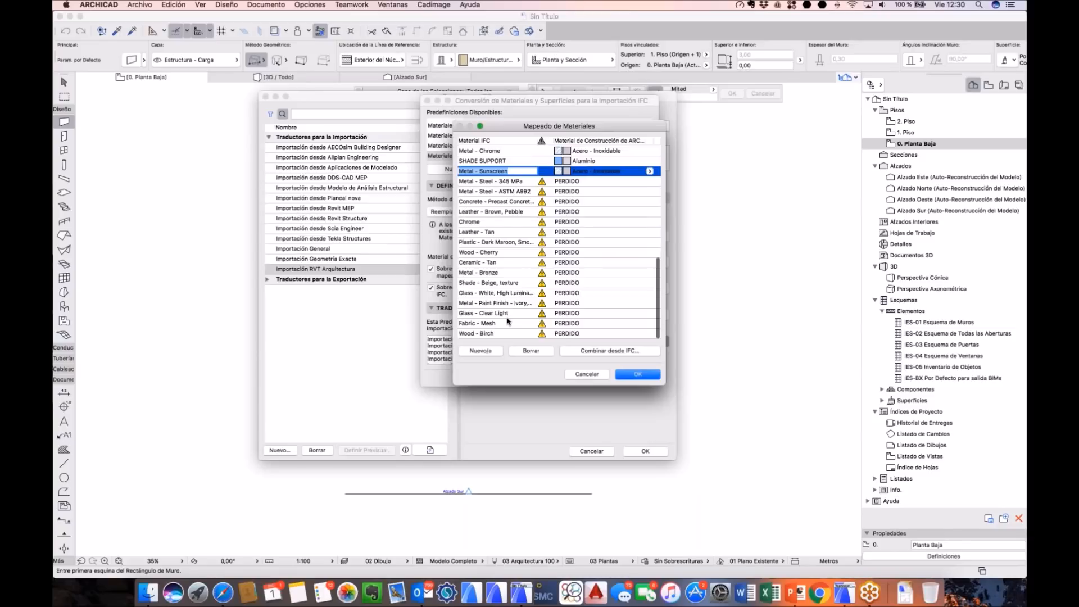
left_click(645, 315)
left_click(647, 315)
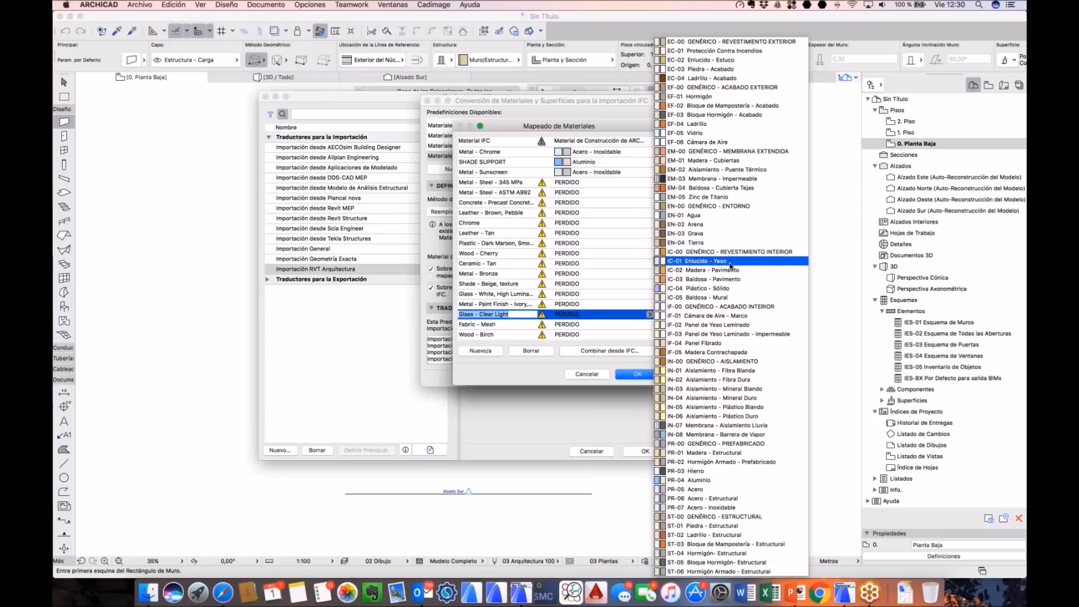
type("vid")
key("Return")
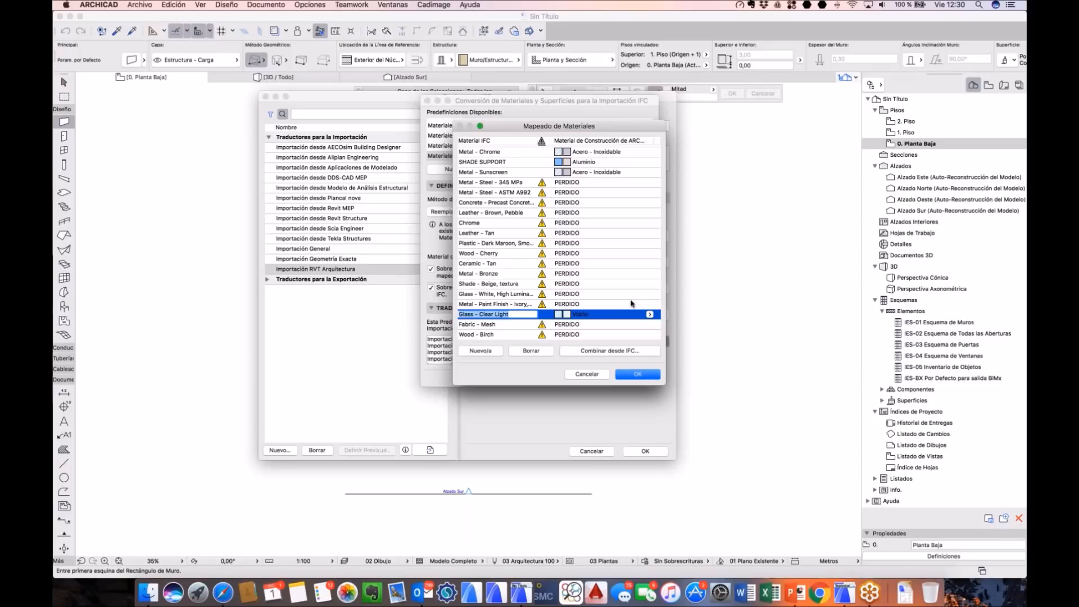
left_click(601, 376)
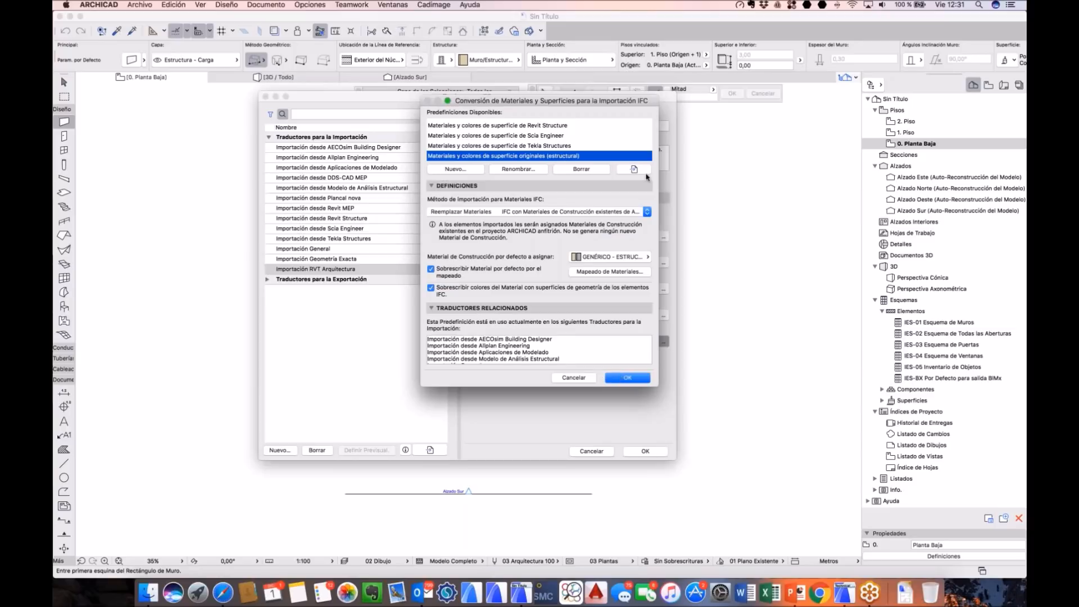
left_click(616, 273)
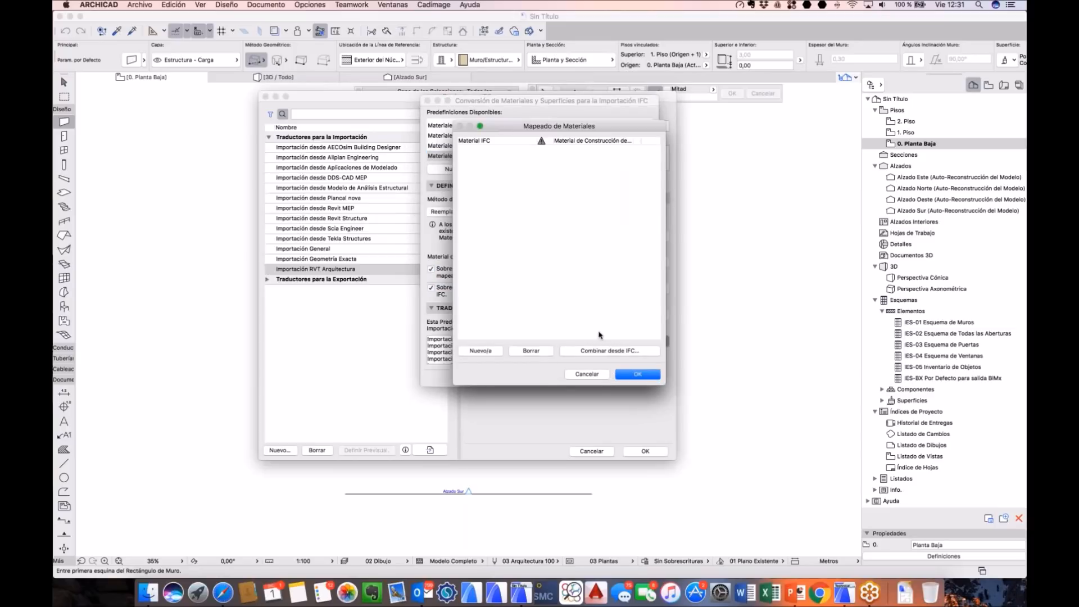
left_click(586, 375)
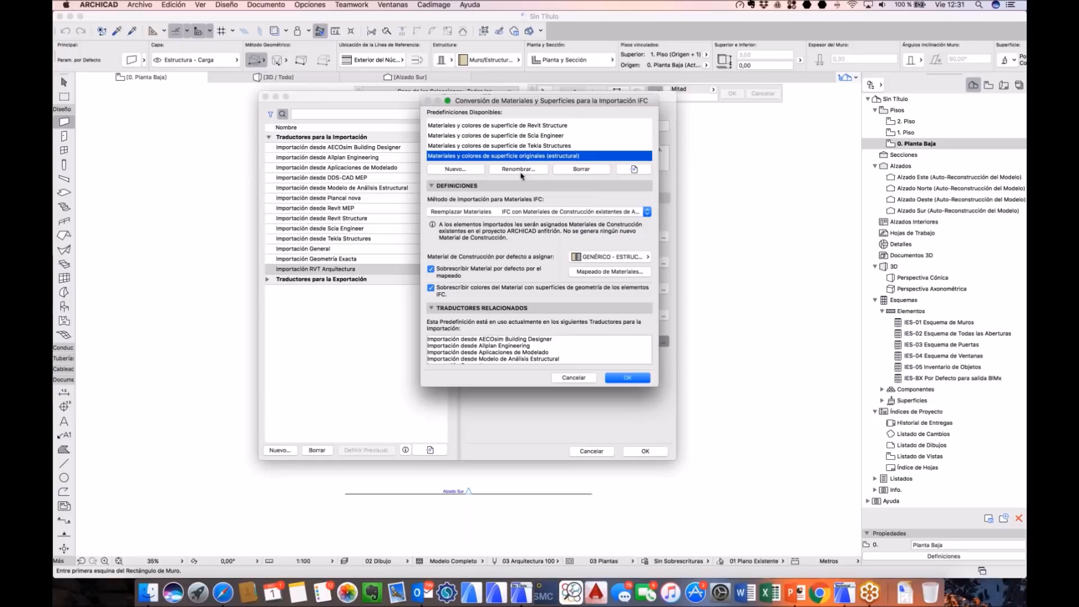
Step: Duplicate the current material conversion preset as "Materiales Mapeados ARCHICAD" and accept the conversion settings
left_click(455, 169)
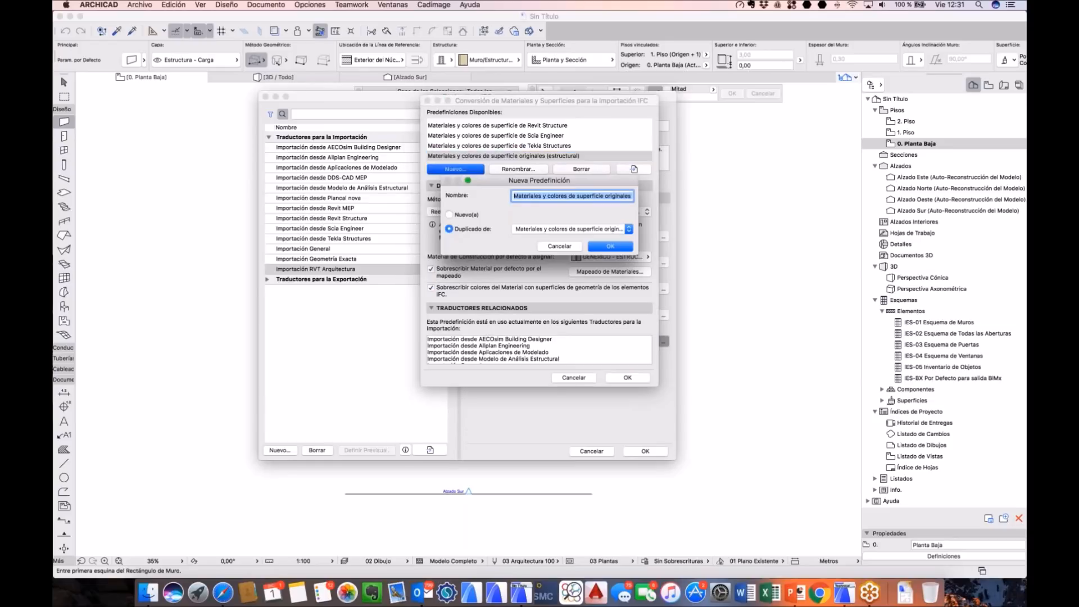
left_click(601, 196)
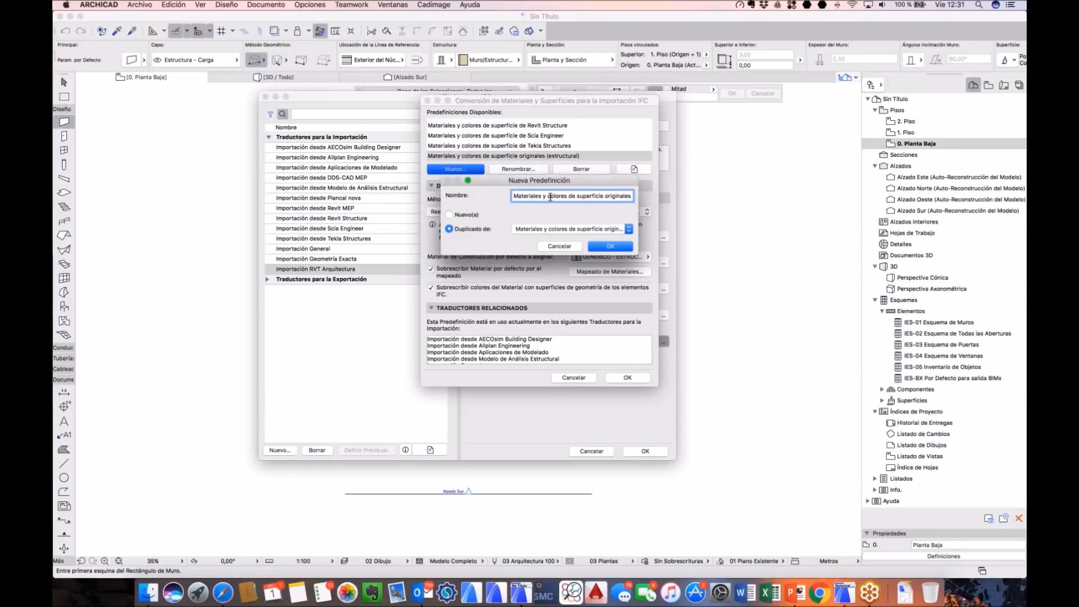
left_click_drag(546, 196, 702, 188)
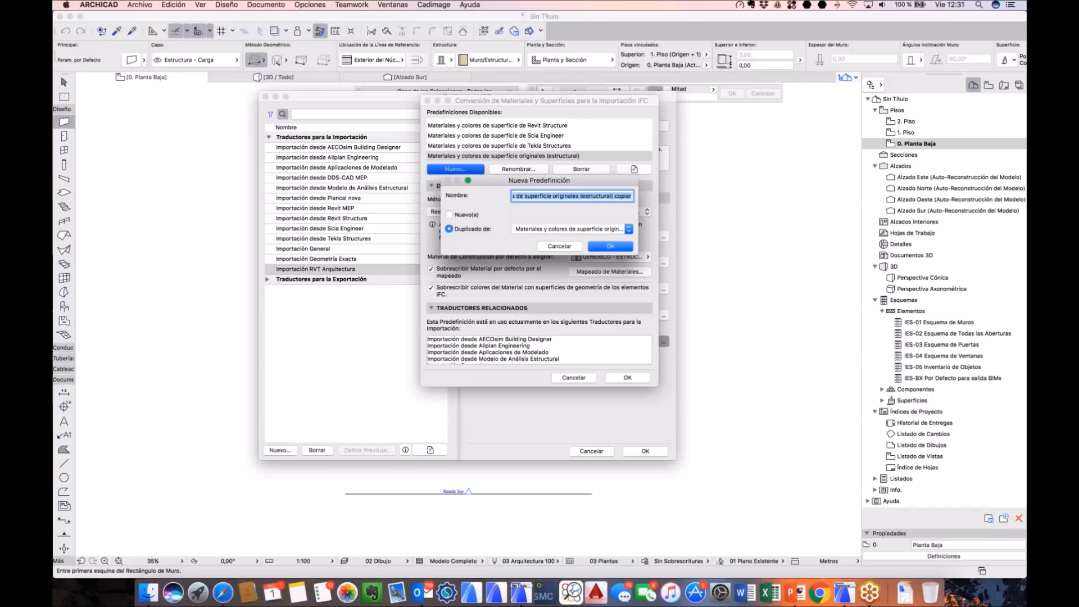
type("Materiales Mapea")
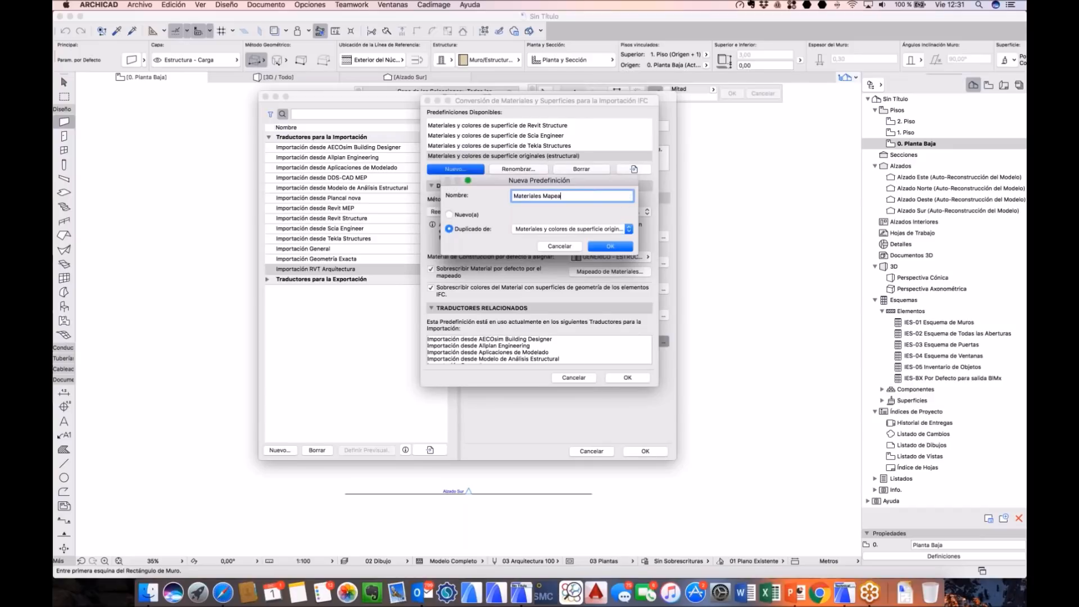
type("dos ARCHICAD")
key("Return")
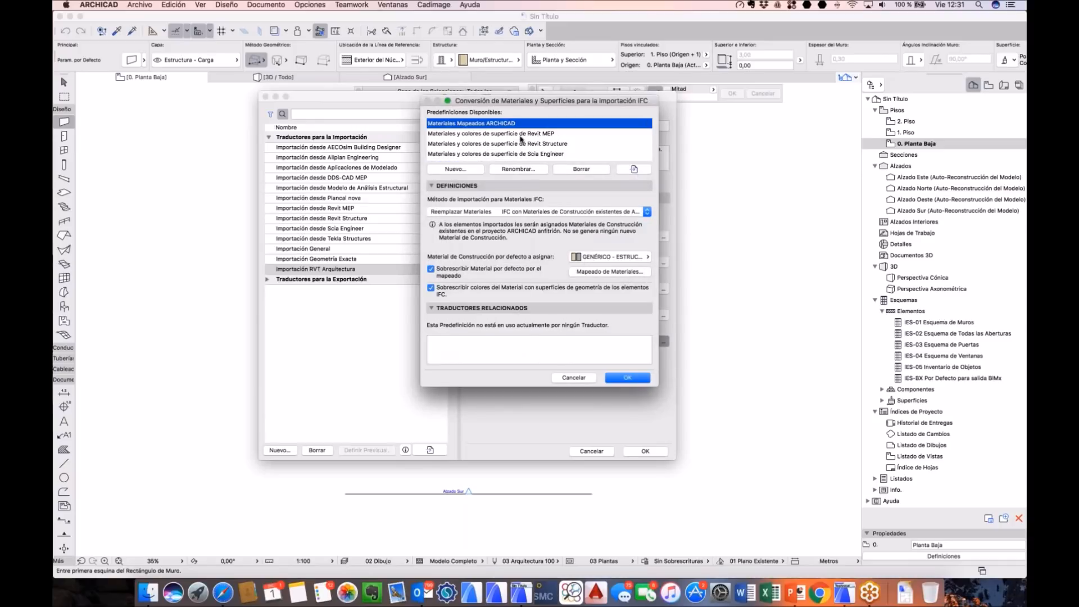
left_click(627, 377)
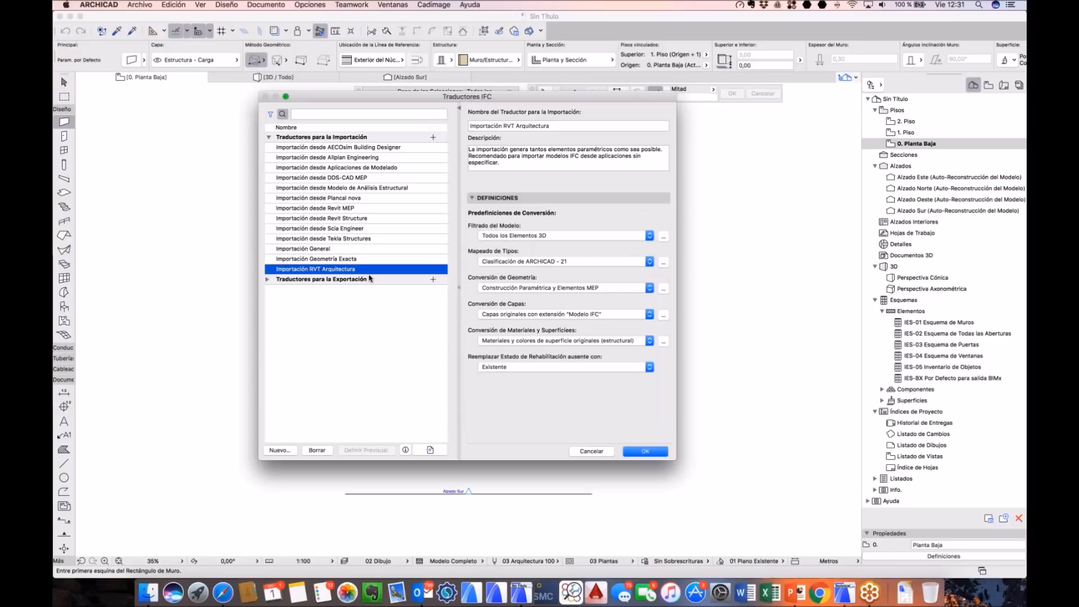
left_click(625, 341)
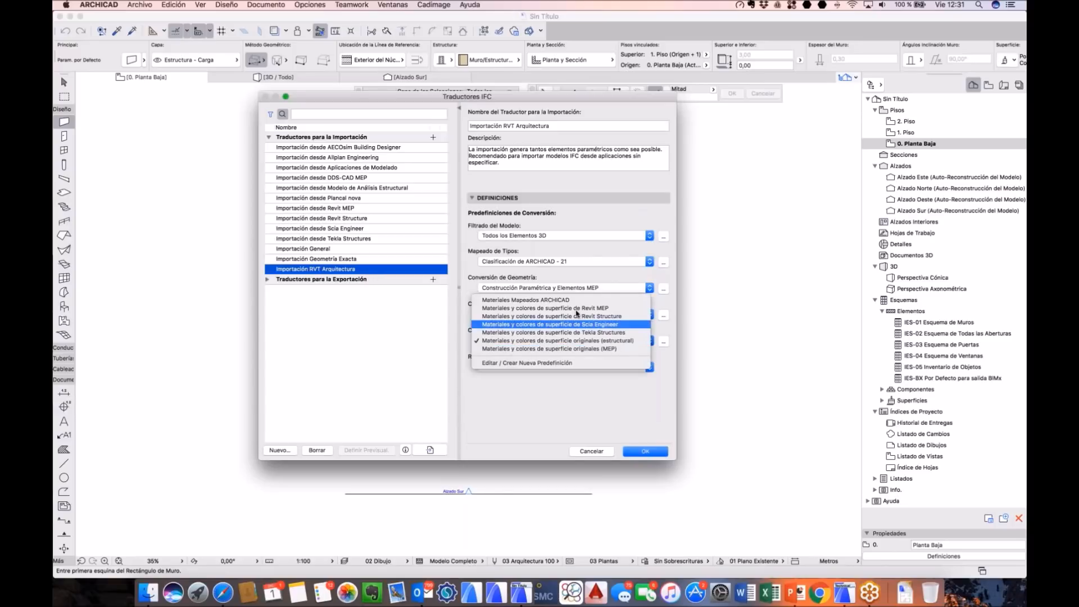
left_click(527, 362)
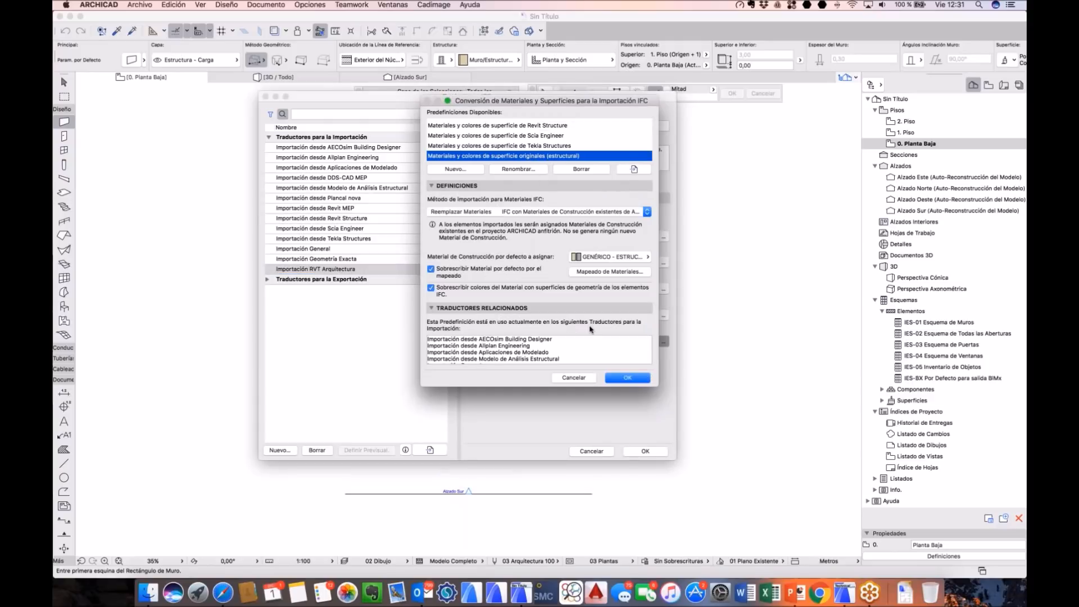
left_click(585, 377)
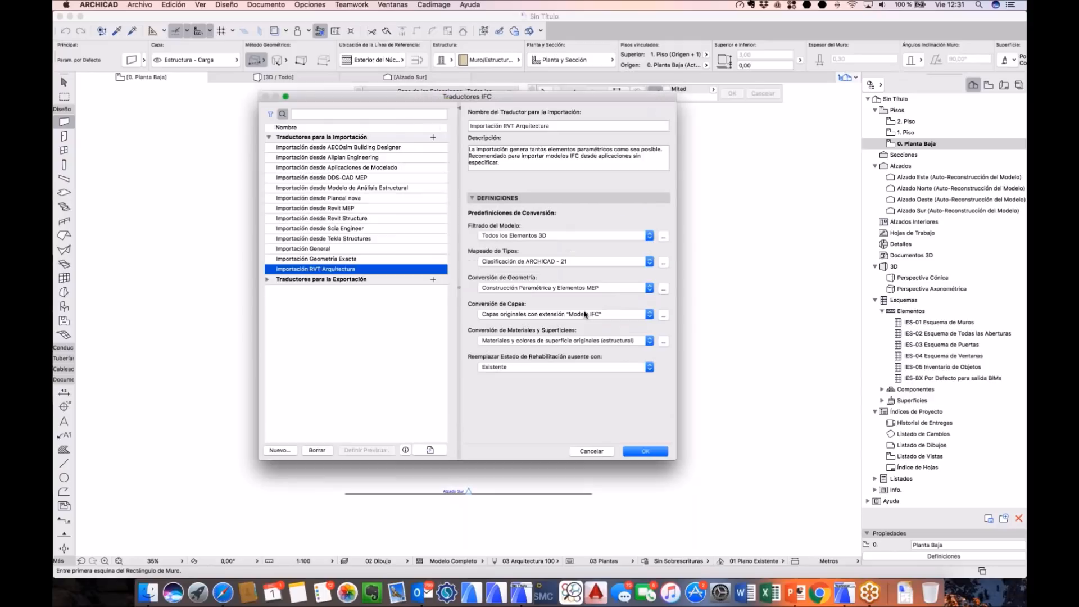
Step: Assign the Materiales Mapeados ARCHICAD preset as the material and surface conversion of Importación RVT Arquitectura and accept the translator settings
left_click(606, 343)
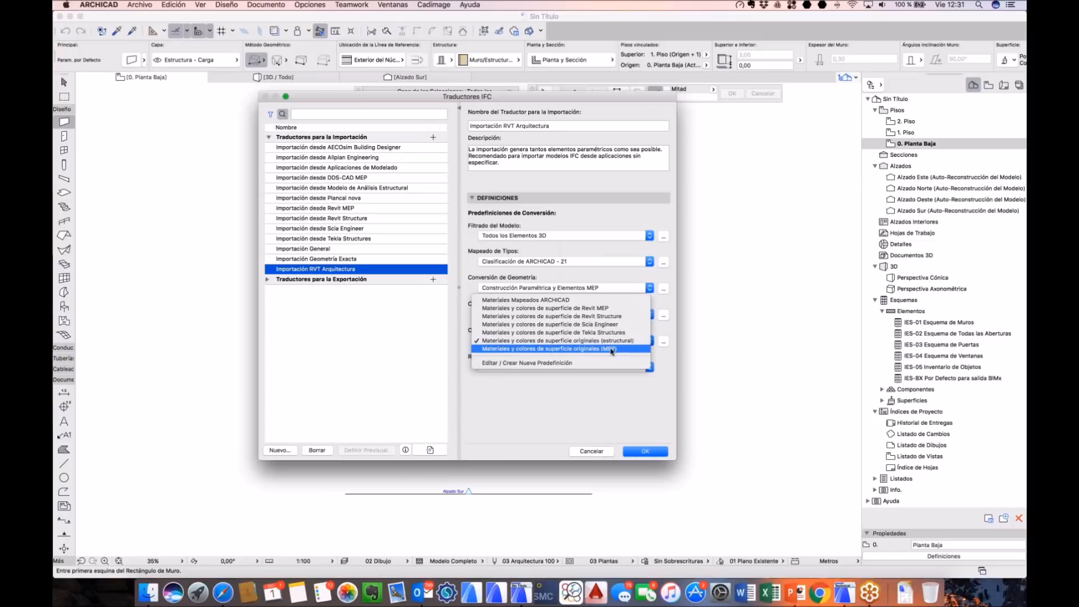
left_click(579, 300)
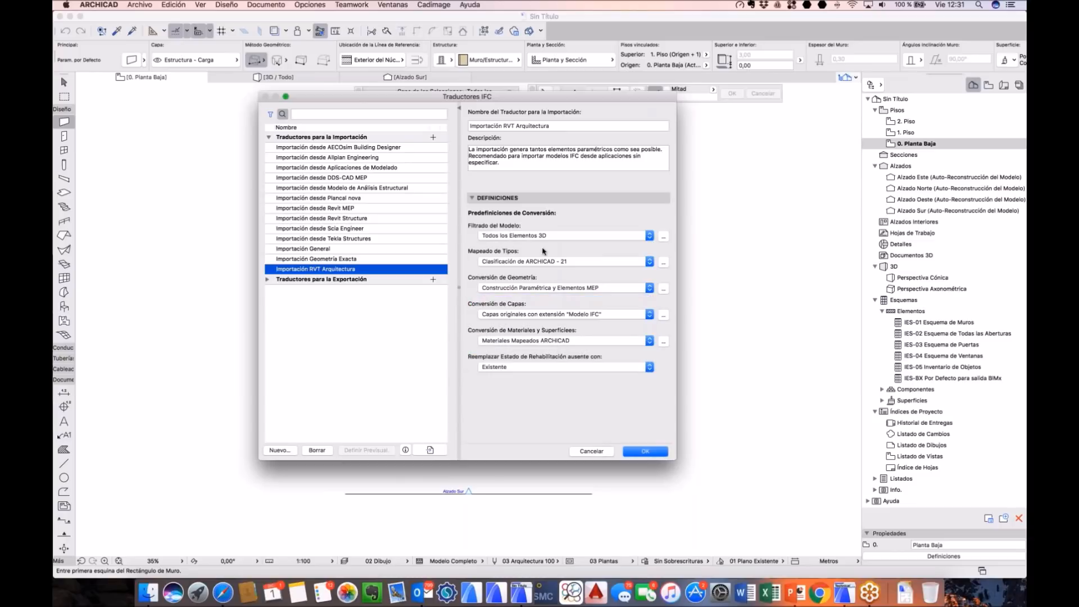
left_click(570, 366)
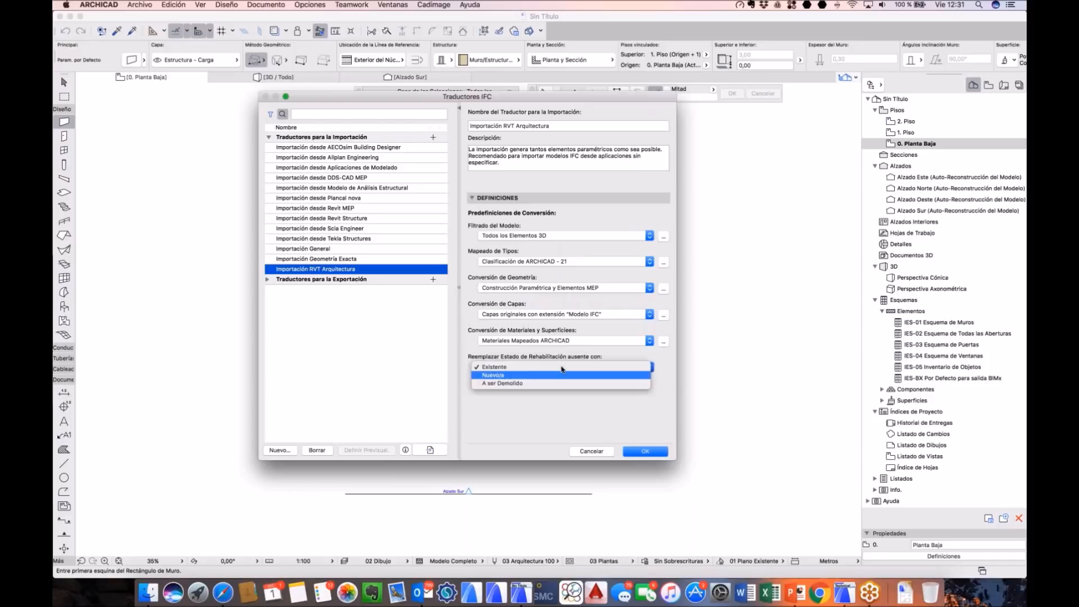
left_click(479, 377)
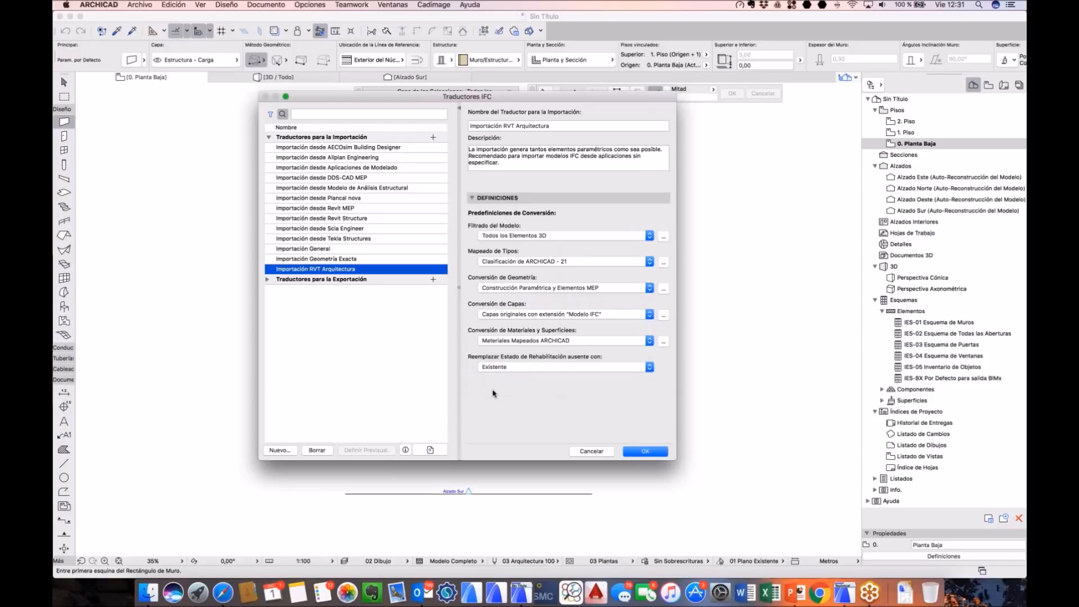
left_click(641, 453)
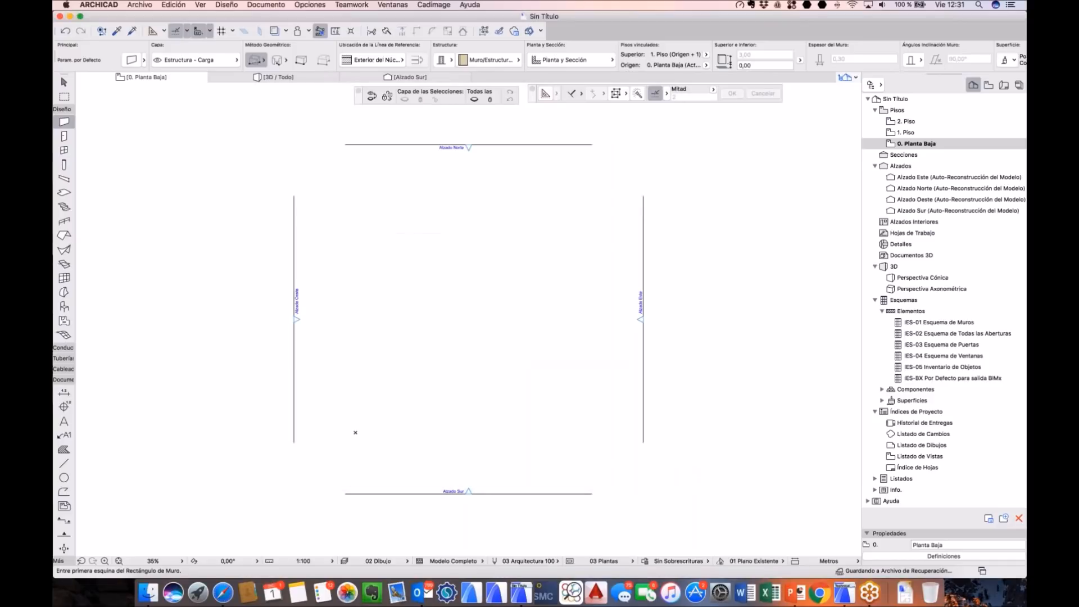
Step: Save the project as "Template" in the TPL folder of 20171201 RVT to AC, in Proyecto Solo ARCHICAD format
left_click(140, 4)
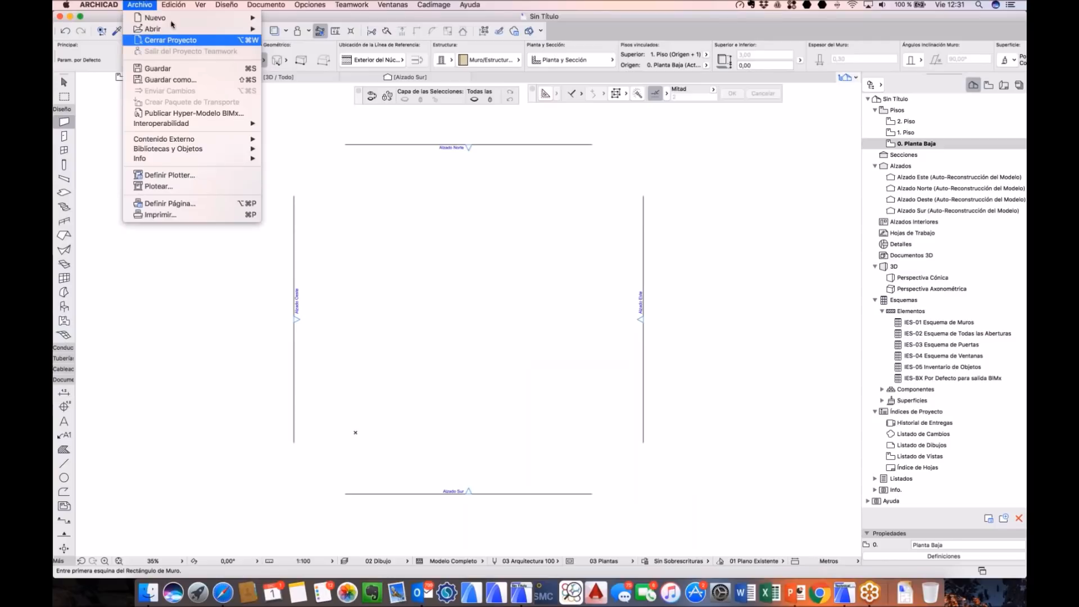
left_click(183, 81)
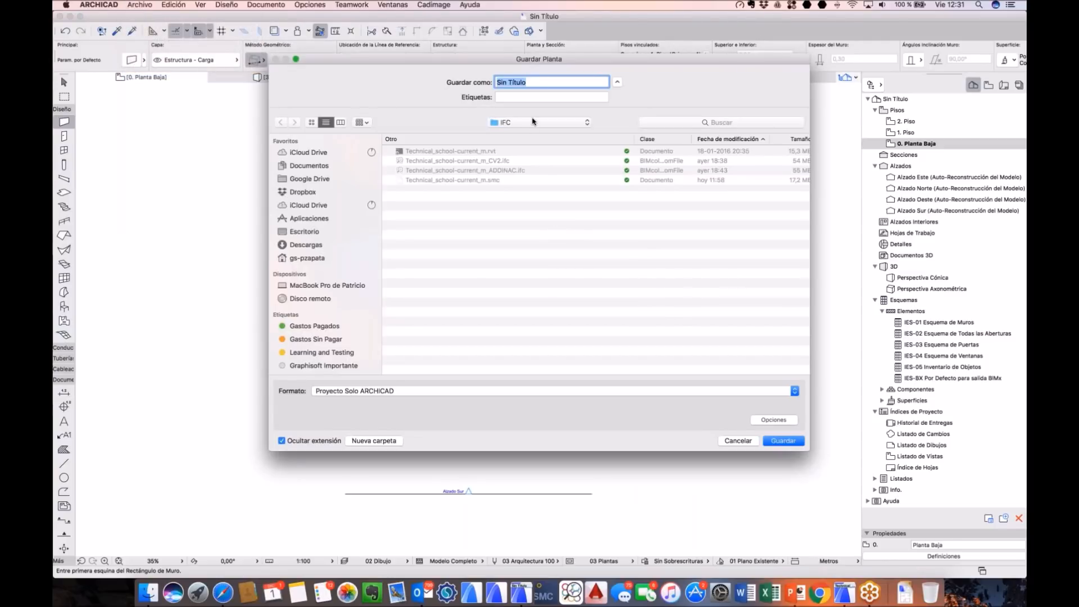
left_click(532, 122)
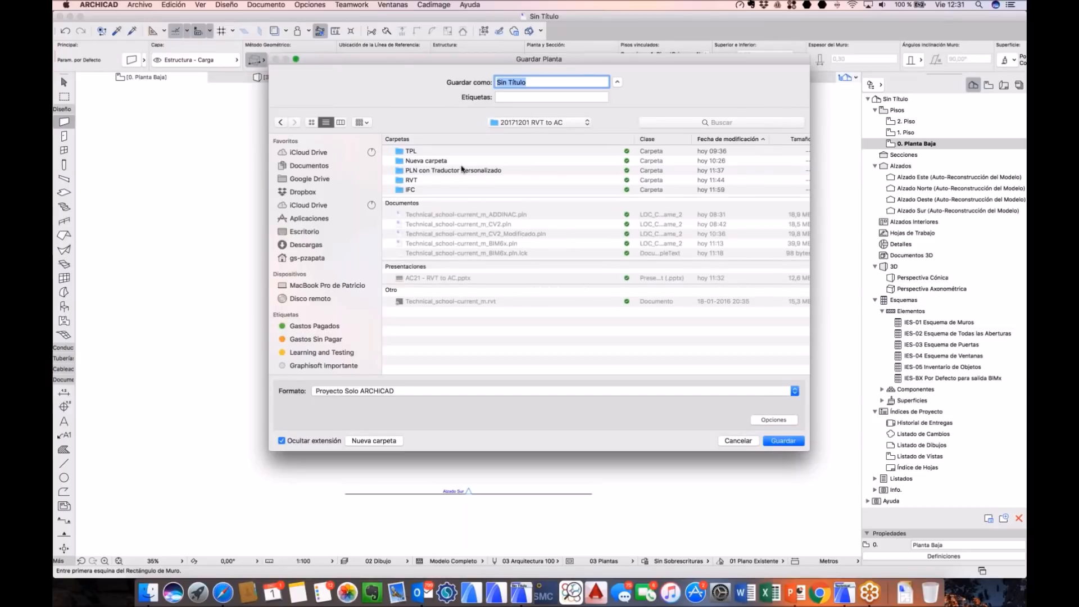
double_click(412, 151)
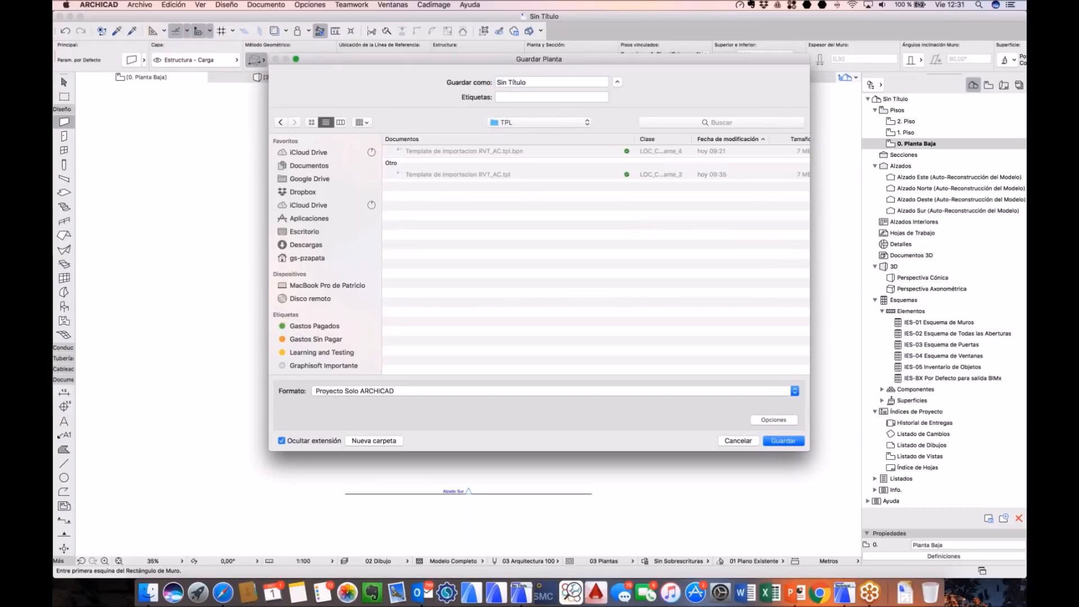
type("Tempal")
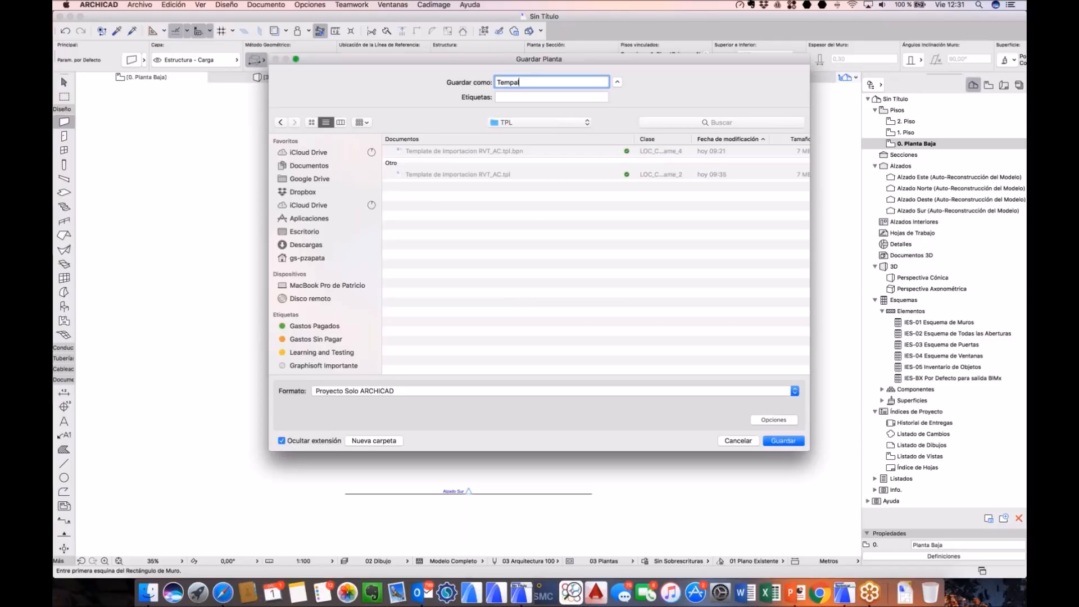
key("BackSpace")
key("BackSpace")
type("late")
left_click(780, 443)
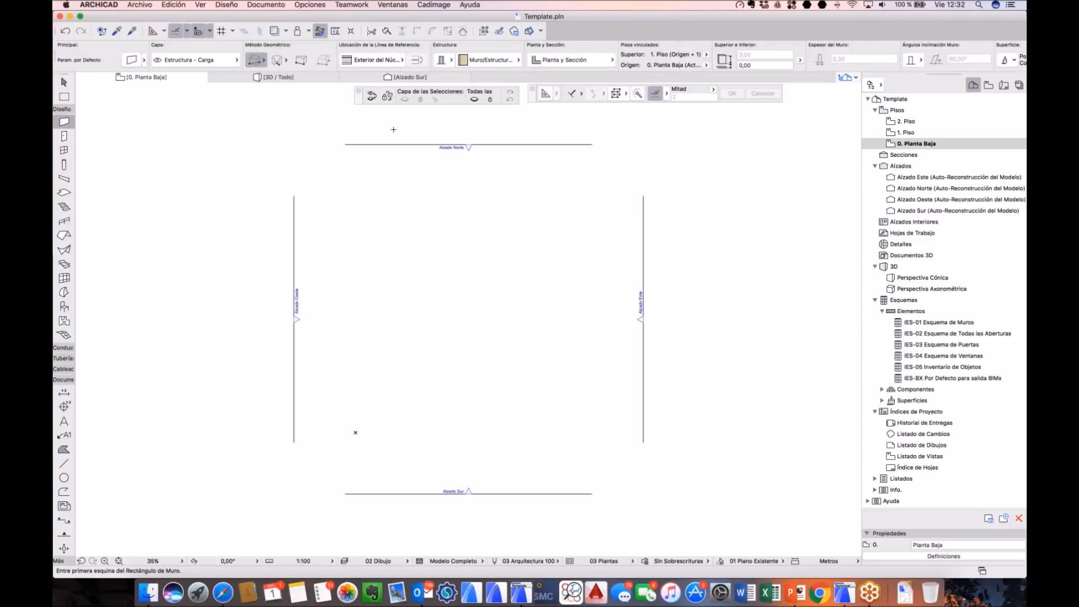
Step: Choose Technical_school-current_m_ADDINAC.ifc in the IFC folder of 20171201 RVT to AC as the file to open
left_click(140, 4)
mouse_move(160, 20)
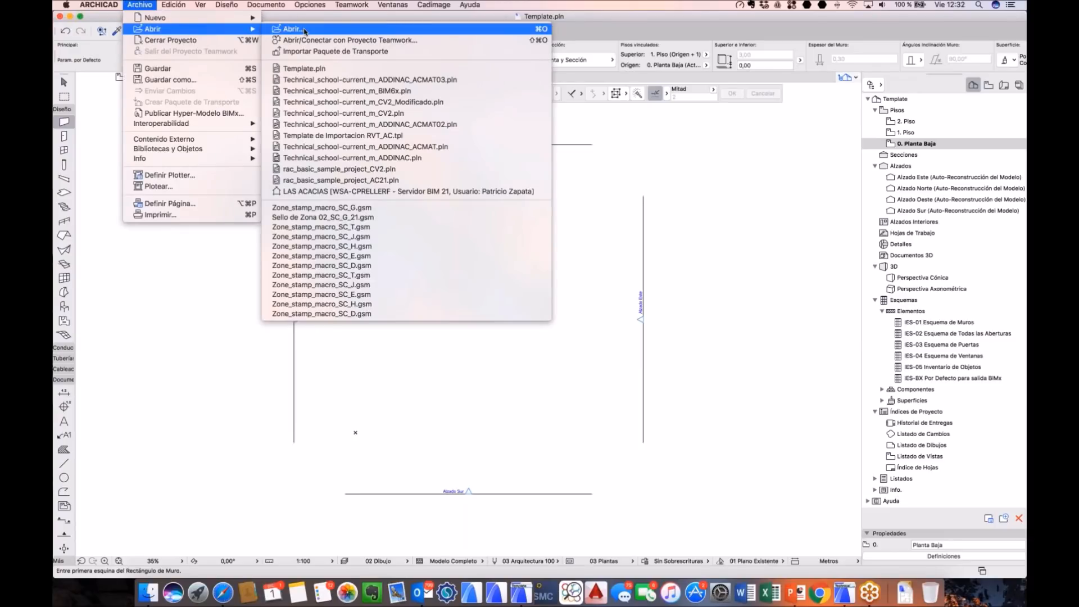
left_click(292, 29)
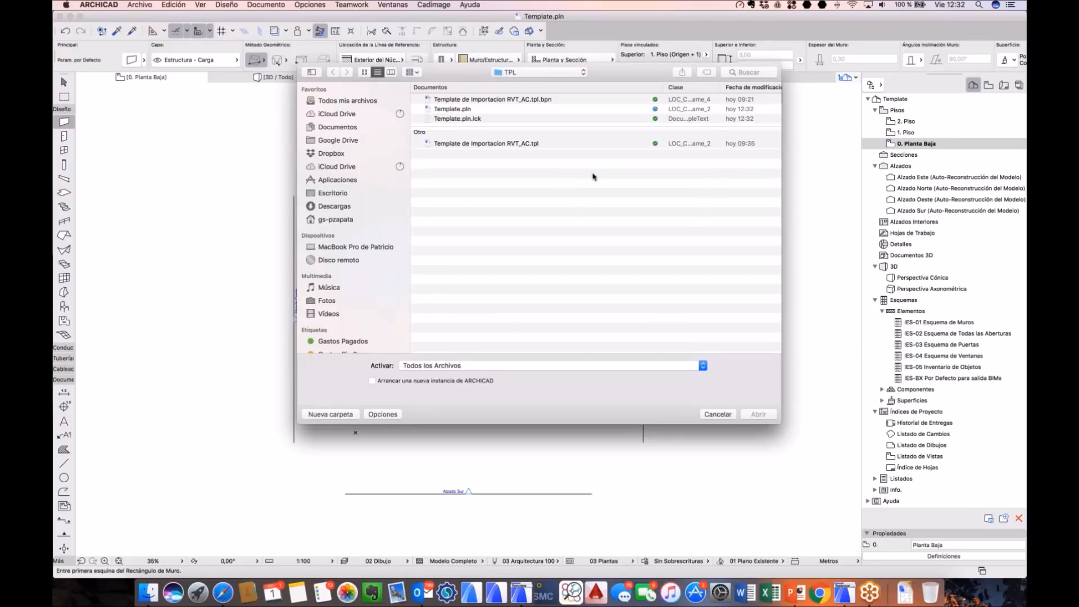
key("super+Up")
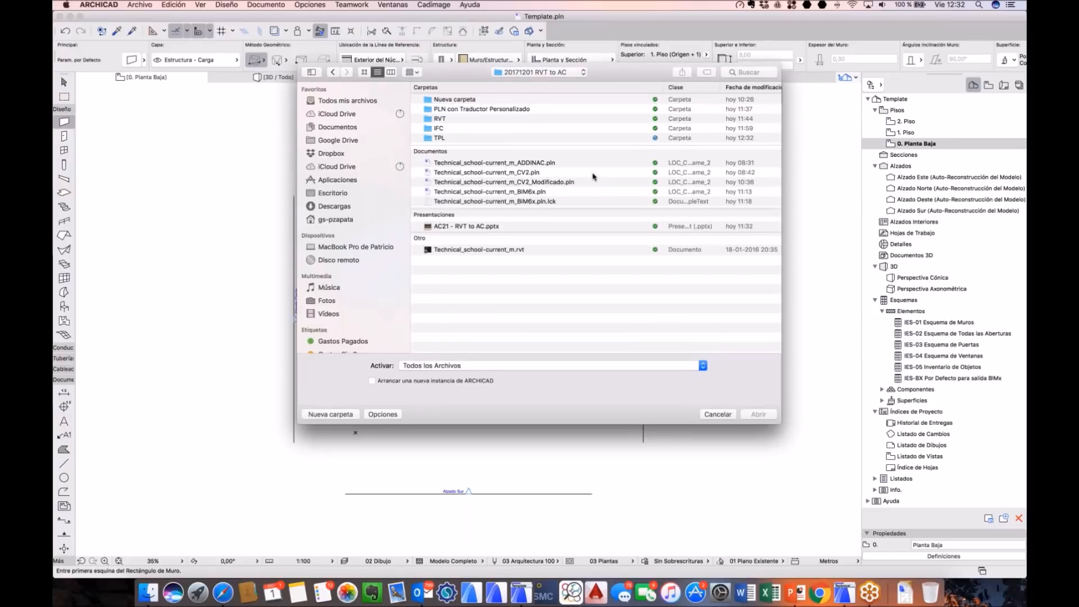
double_click(439, 129)
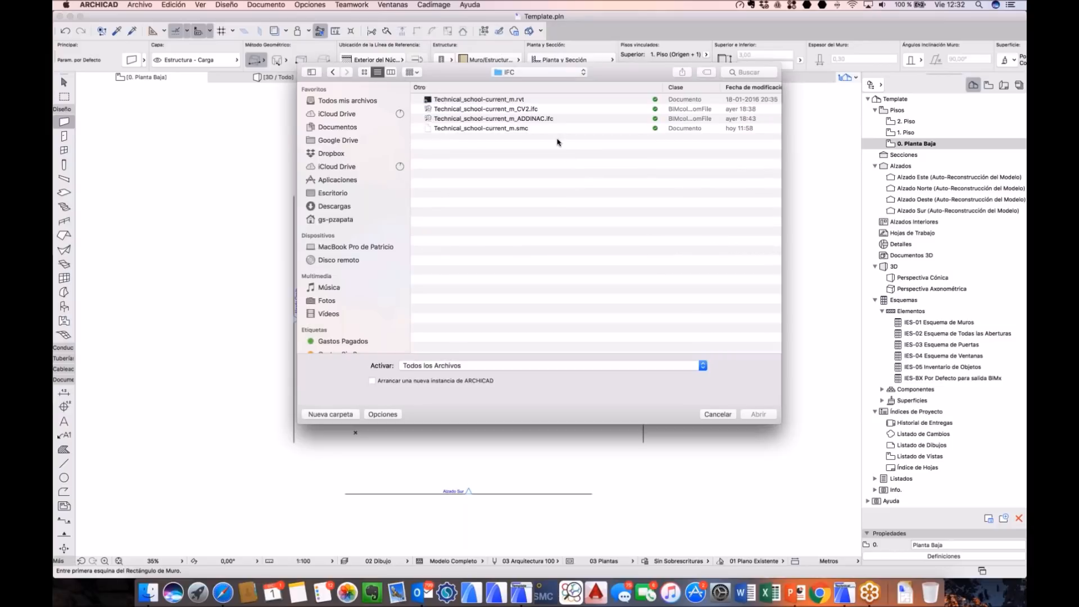
left_click(550, 119)
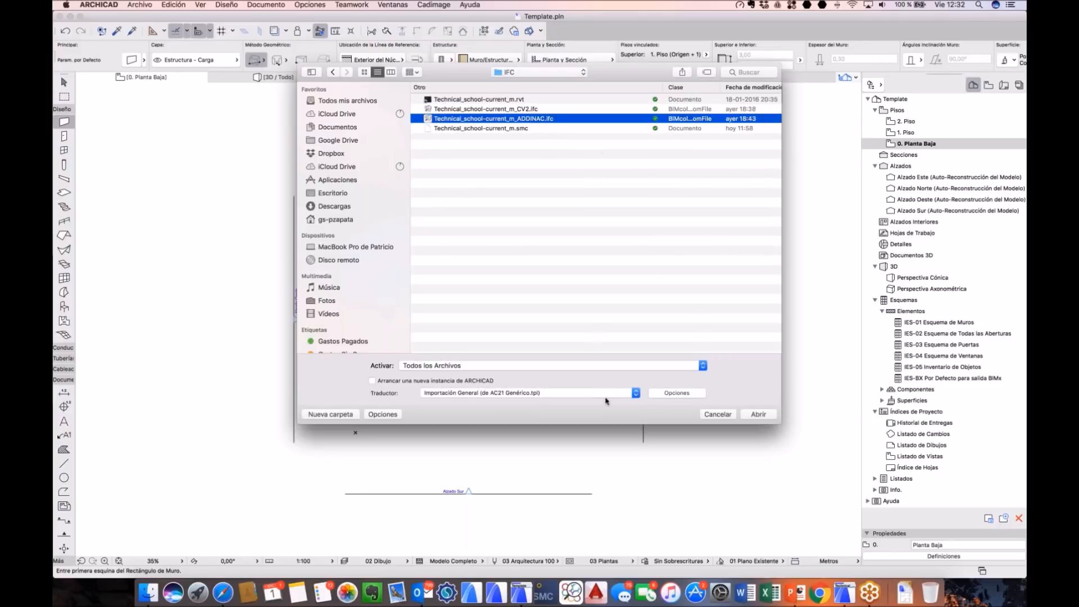
Step: Open the import translator options for the IFC file and browse for Template de Importacion RVT_AC.tpl in the TPL folder
left_click(539, 397)
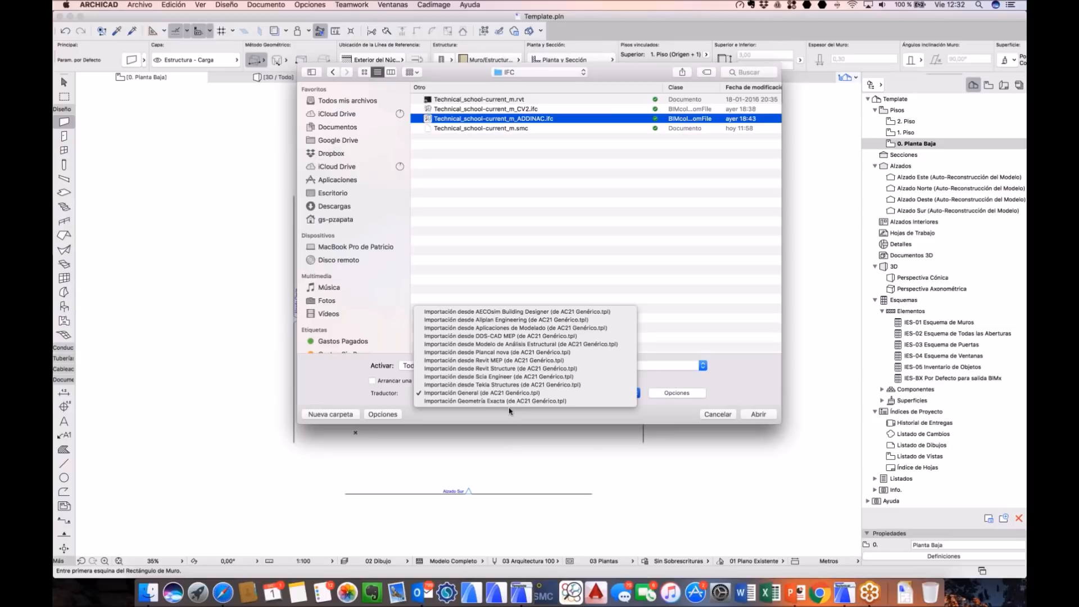
left_click(510, 411)
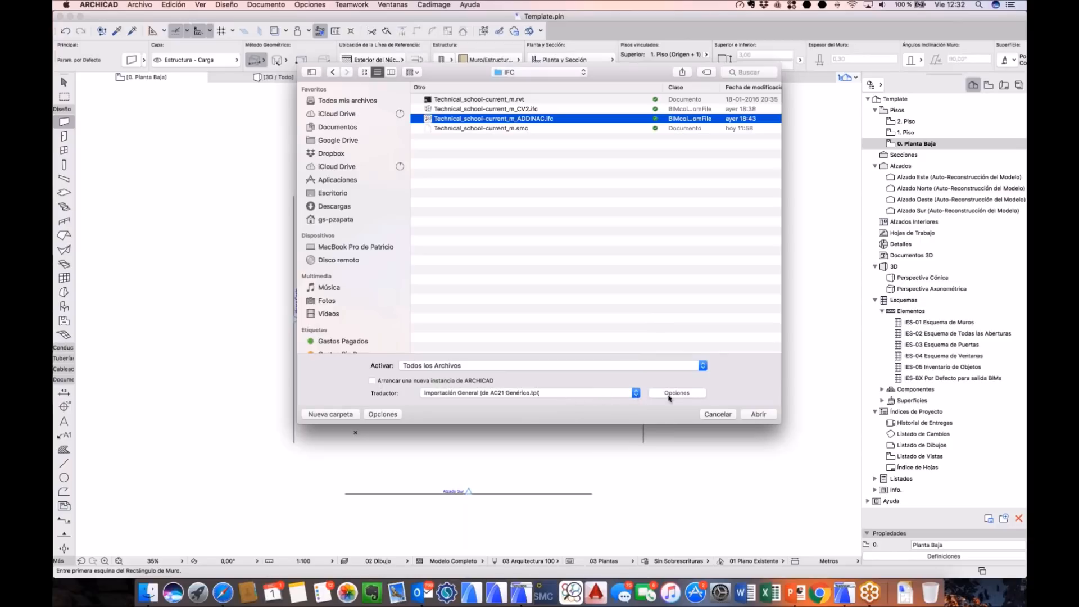
left_click(669, 397)
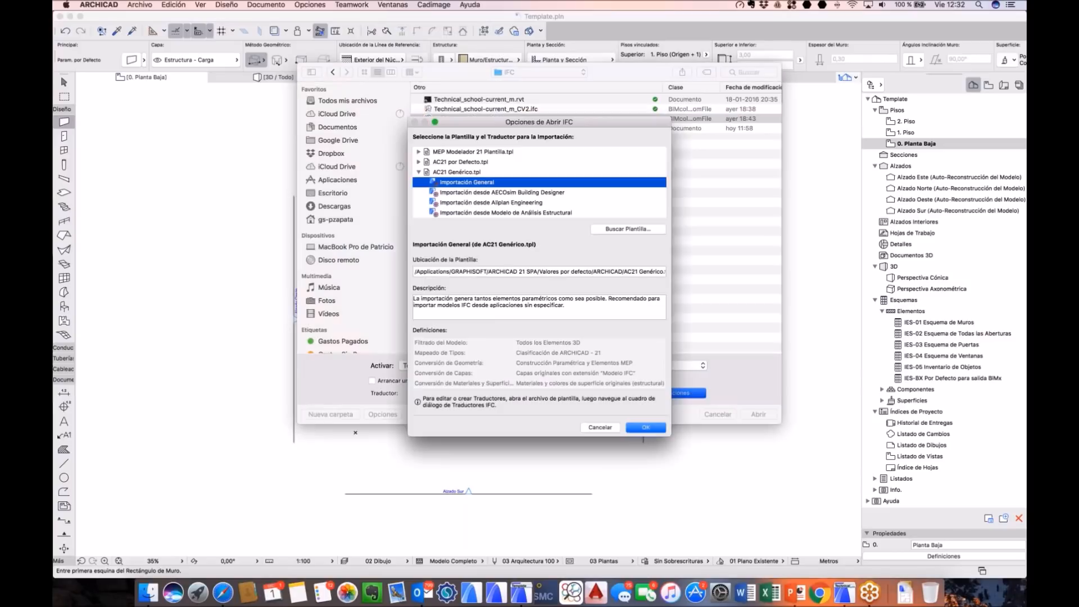
left_click(420, 173)
left_click(419, 172)
left_click(627, 229)
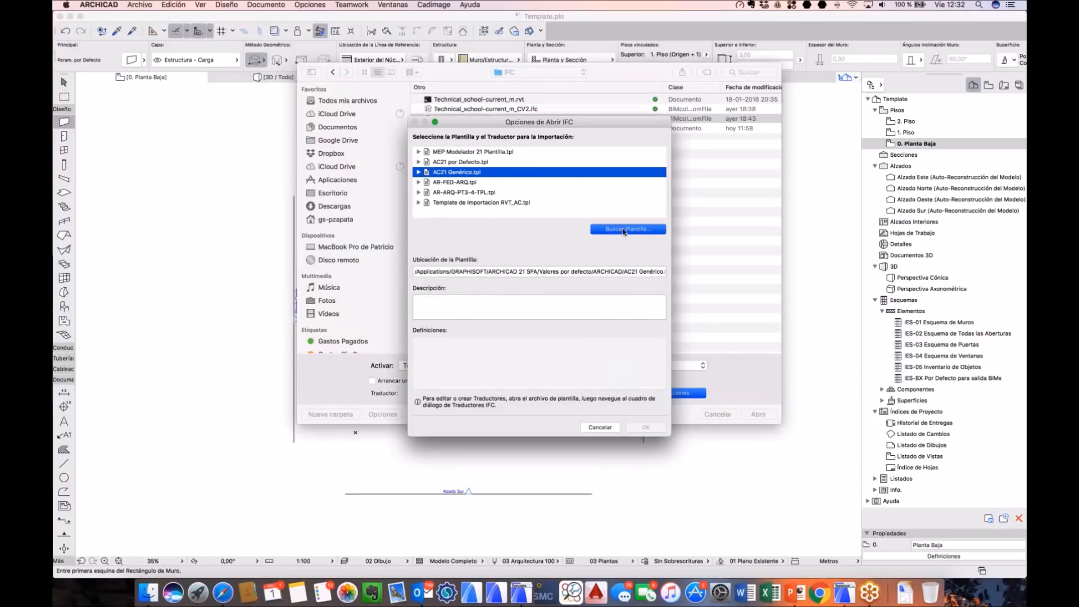
left_click(669, 160)
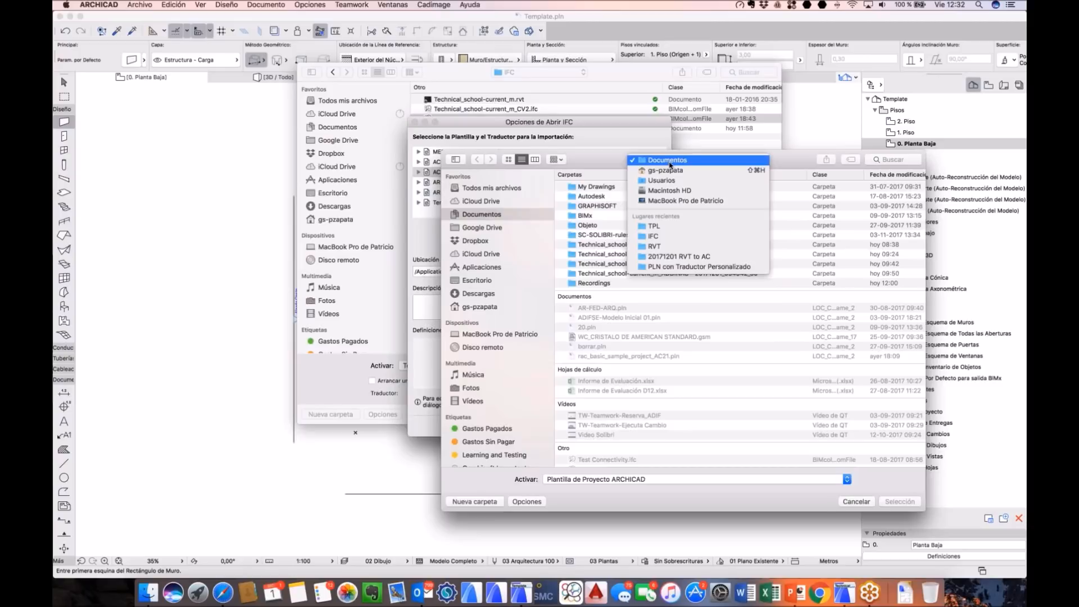
left_click(672, 226)
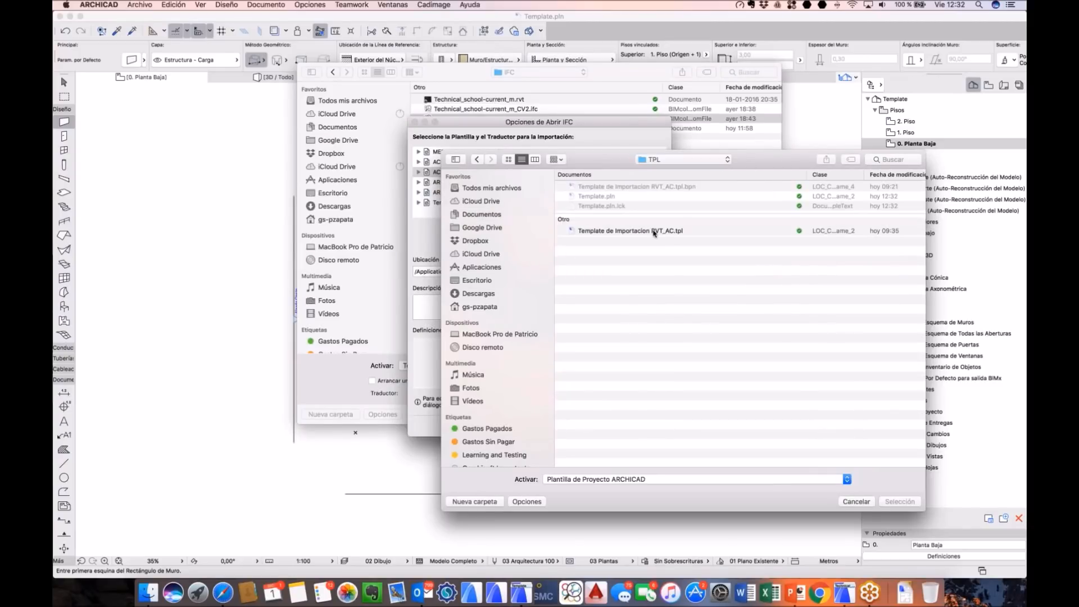
left_click(655, 231)
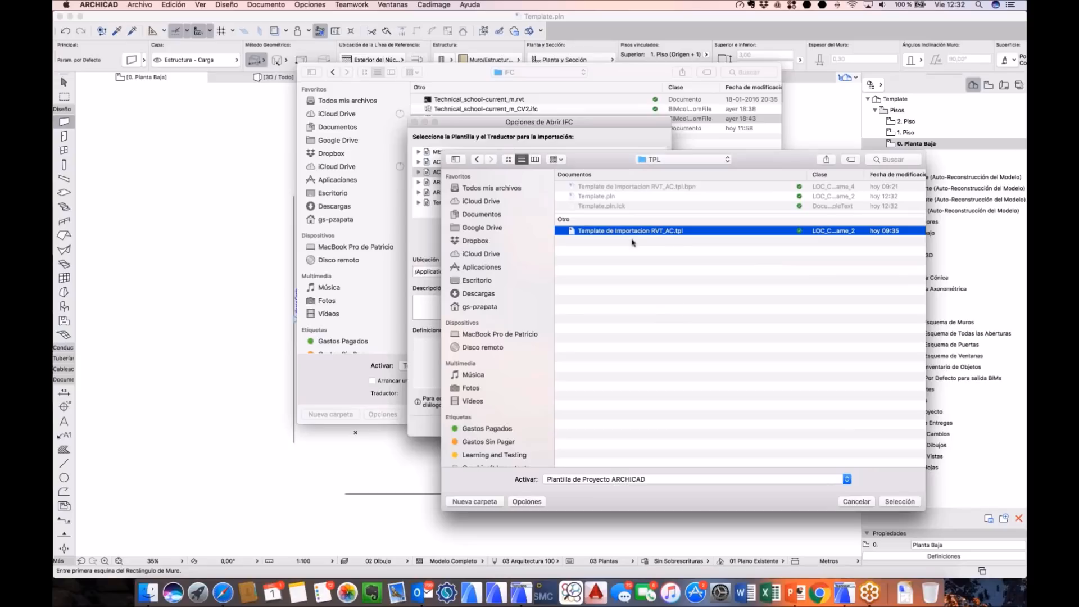
left_click(888, 502)
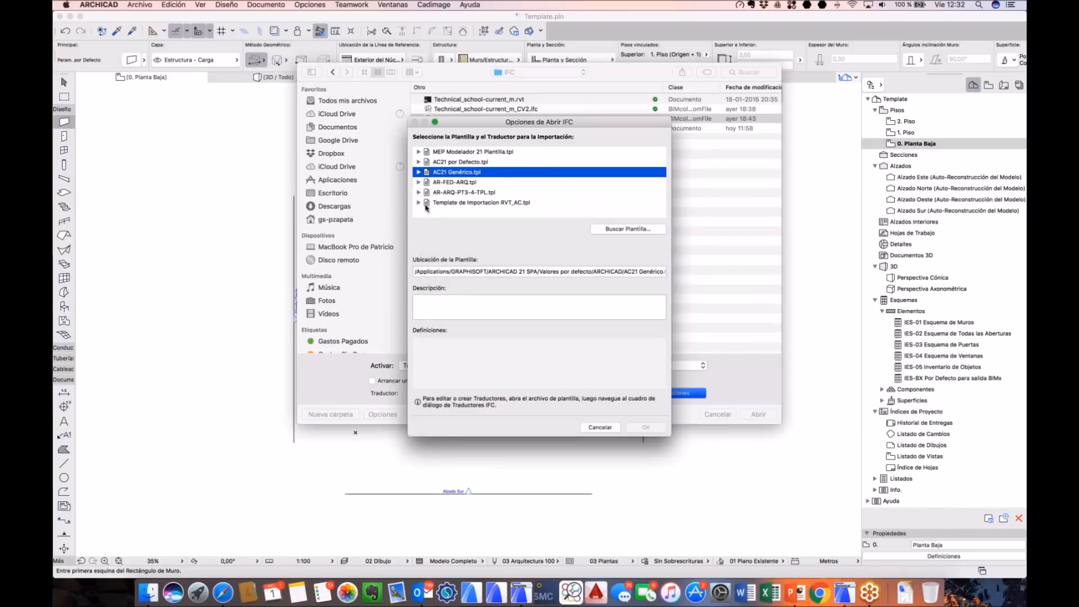
Step: Select the translator Importación RVT Architecture 03 from Template de Importacion RVT_AC.tpl and accept the IFC opening options
left_click(521, 206)
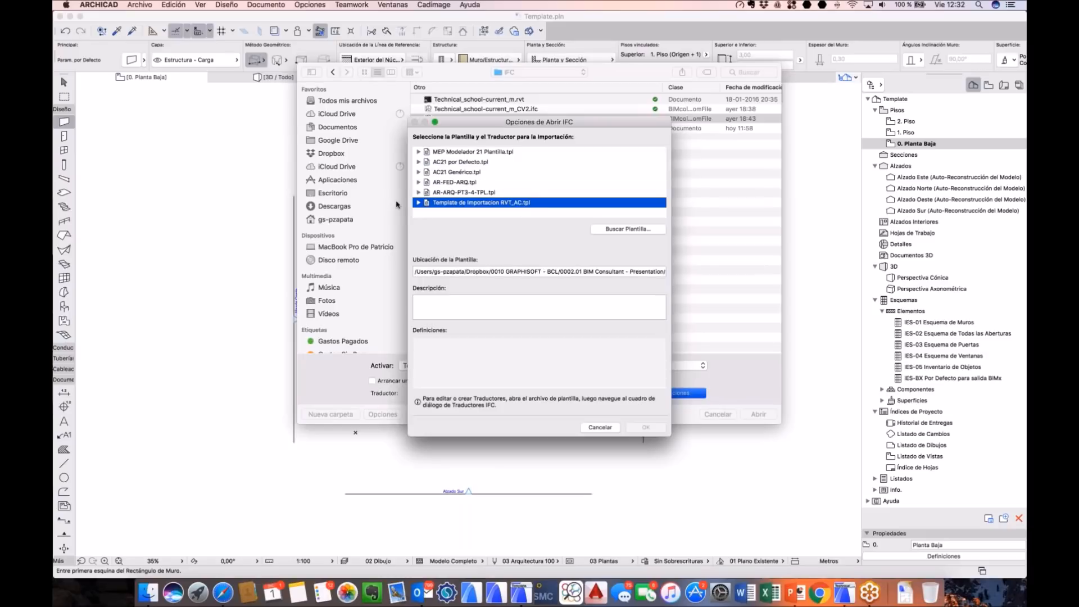
left_click(418, 202)
scroll(523, 204, "down", 2)
scroll(523, 202, "down", 5)
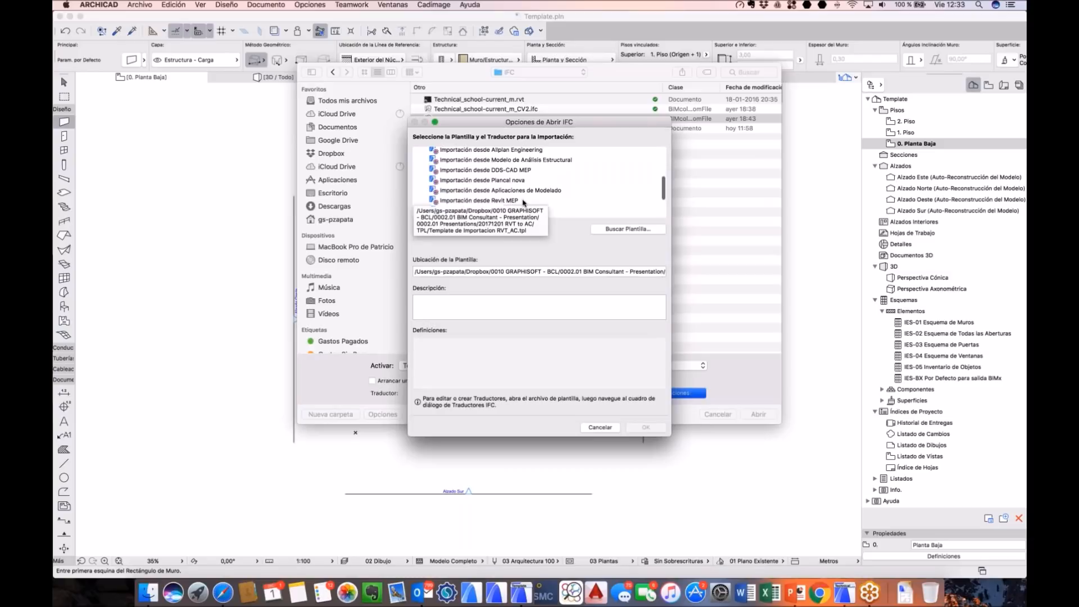
scroll(540, 198, "down", 2)
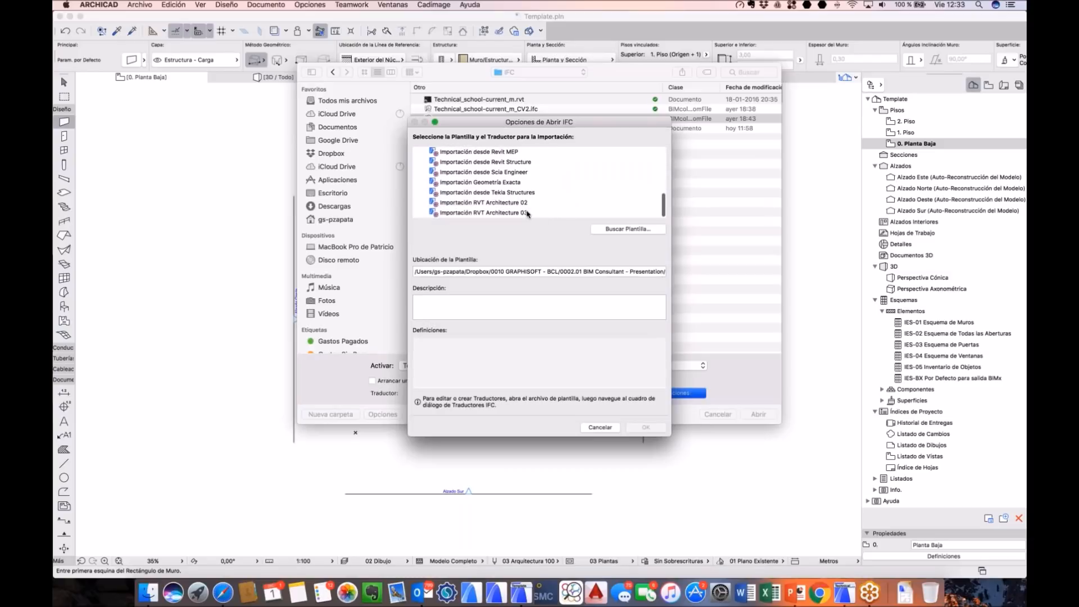
left_click(509, 213)
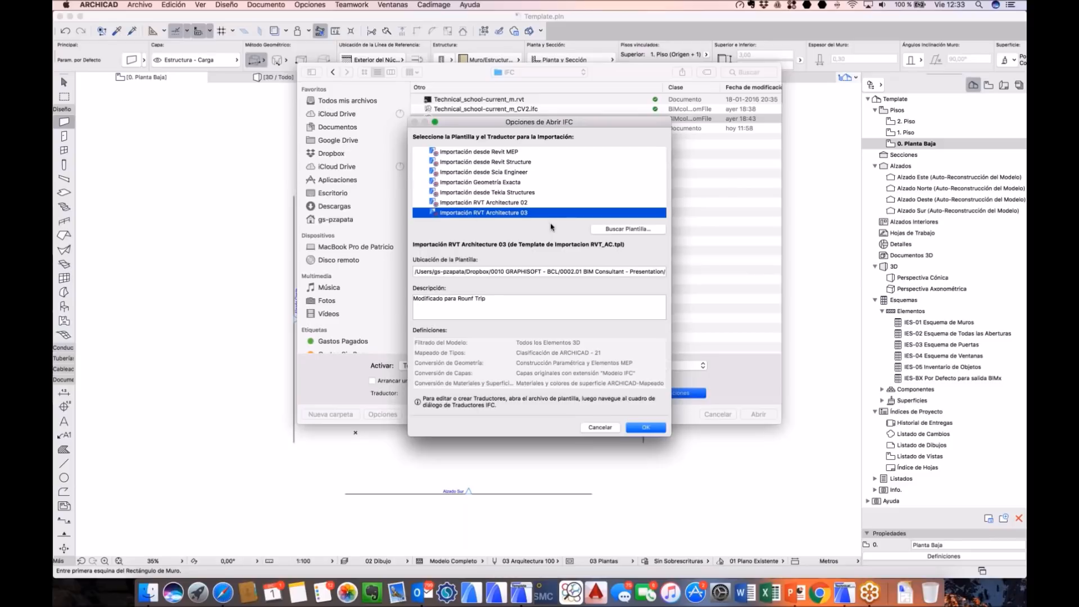
scroll(539, 186, "up", 5)
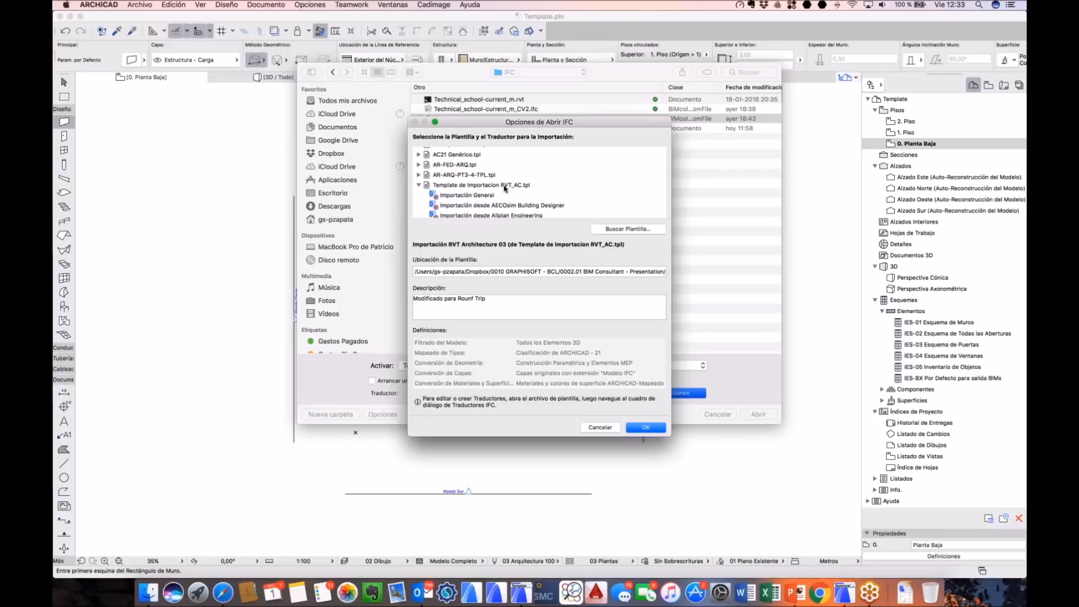
scroll(505, 189, "down", 5)
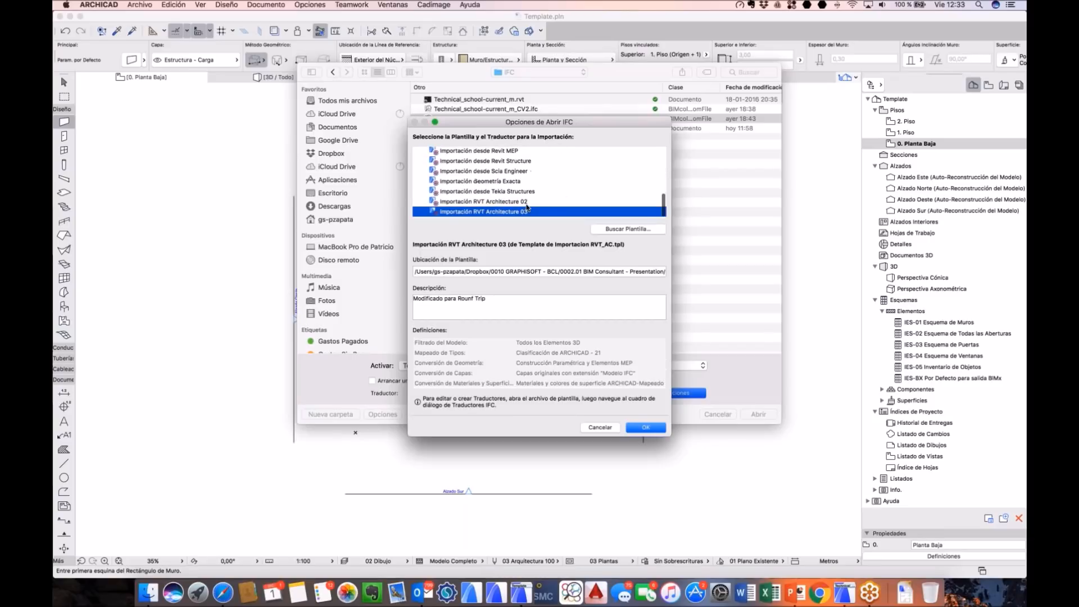
left_click_drag(573, 122, 619, 122)
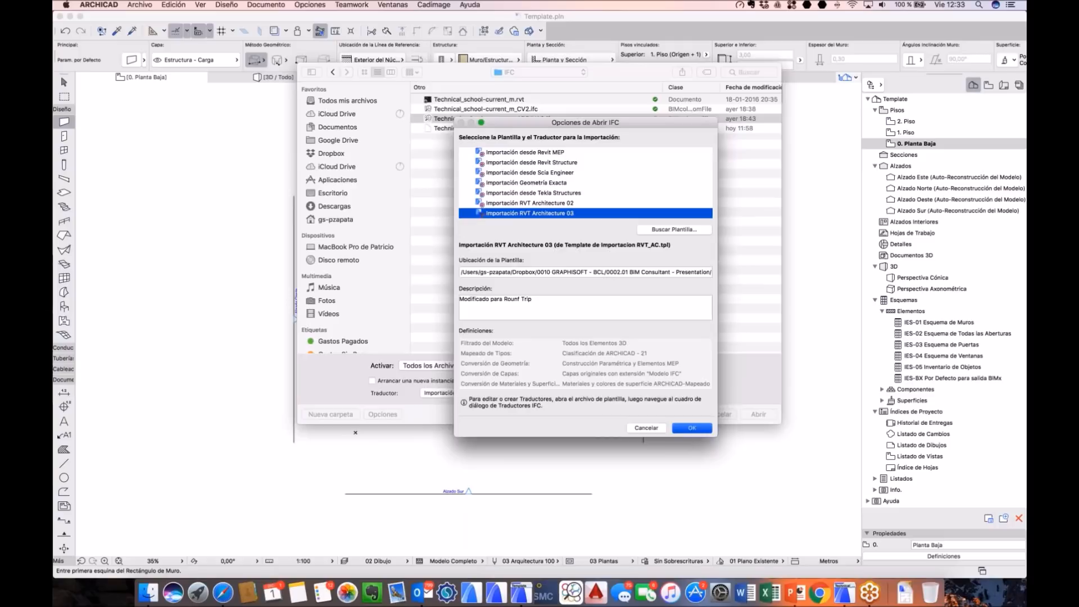
left_click(695, 429)
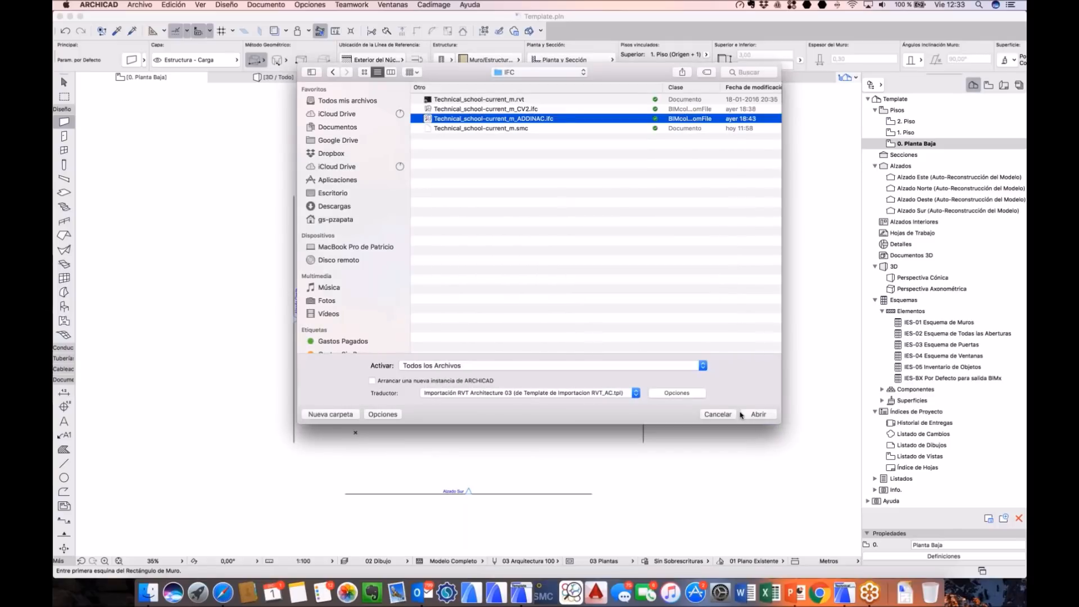
Step: Open the IFC file and store its generated library items in an external location with a library container file (.lcf)
left_click(753, 415)
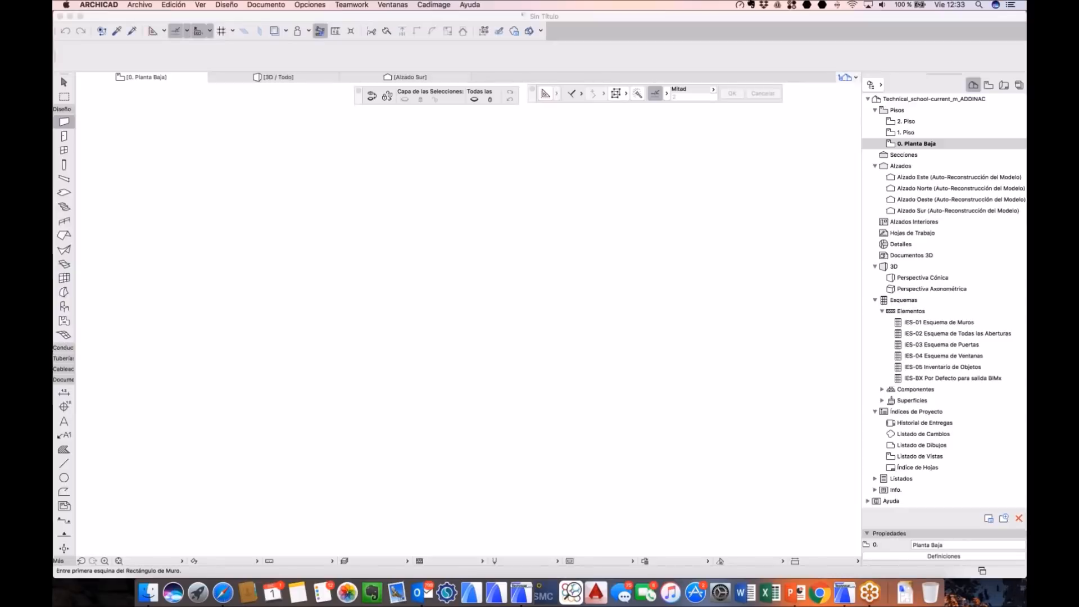
left_click_drag(478, 161, 467, 152)
left_click(443, 187)
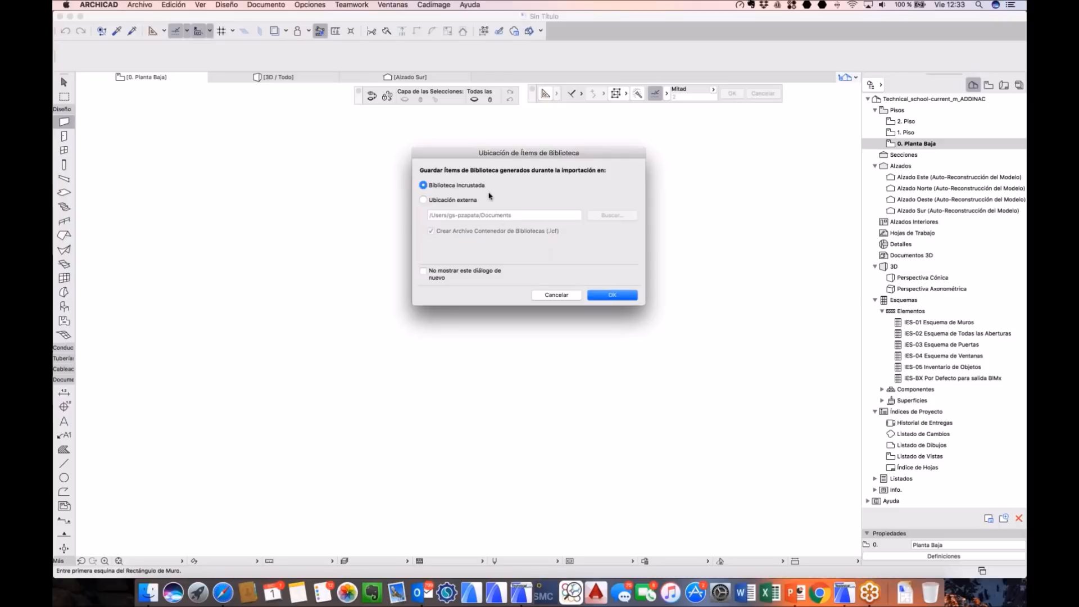
left_click(460, 203)
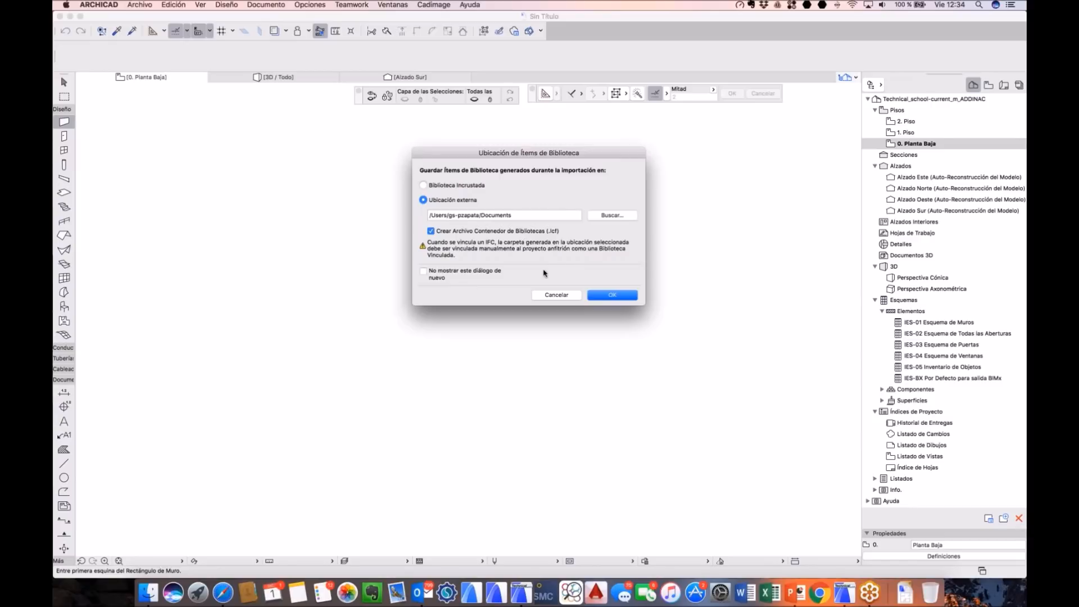
left_click(613, 296)
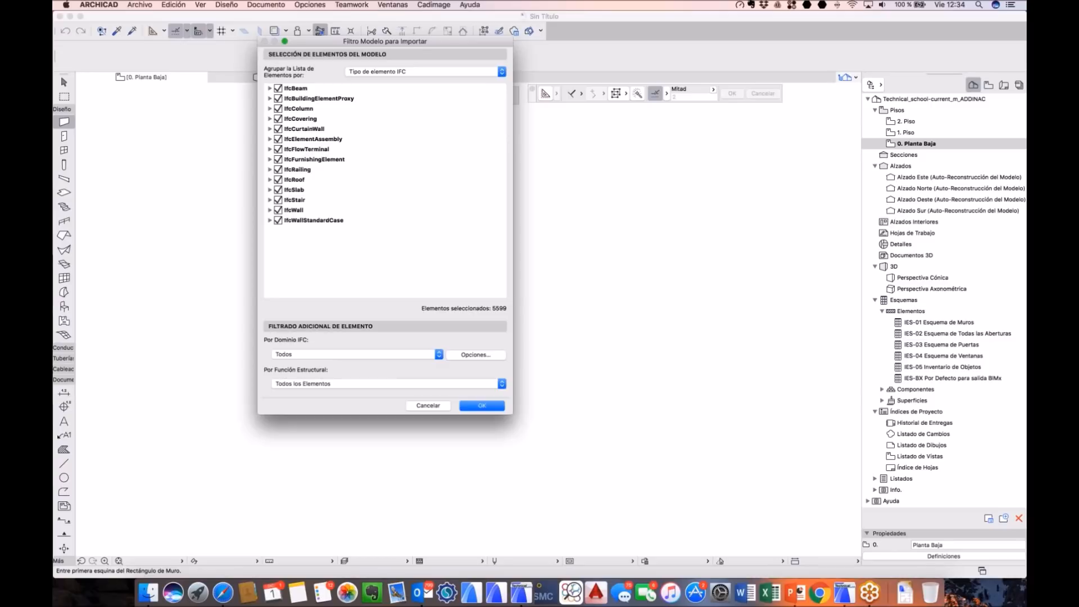
Step: Review the import filter's element list grouped by Piso, Capa and Propietario Elemento, and return the grouping to Tipo de elemento IFC
left_click(401, 72)
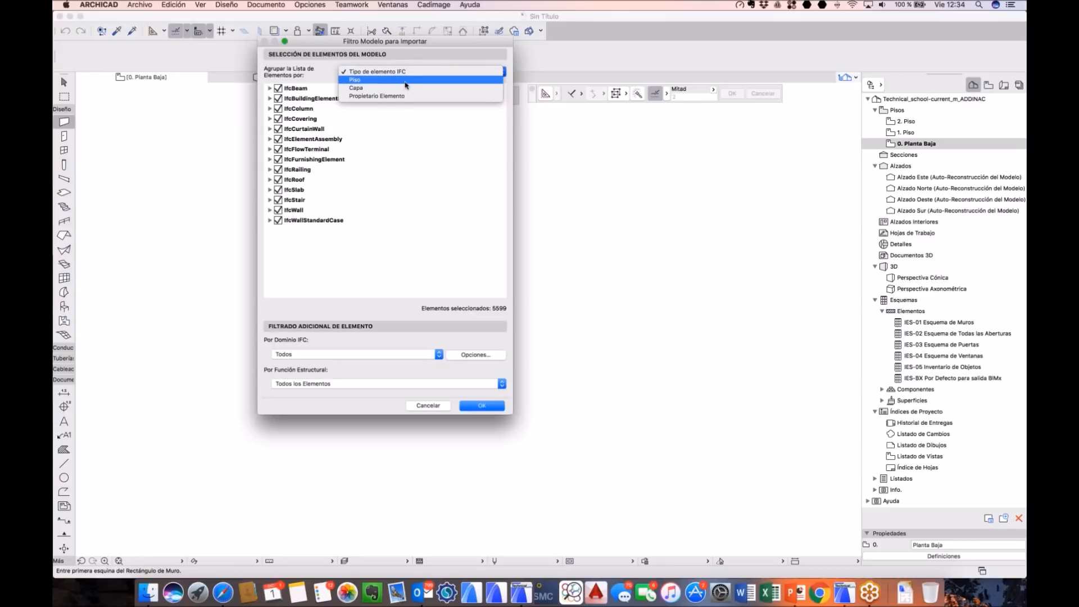
left_click(405, 82)
left_click(407, 72)
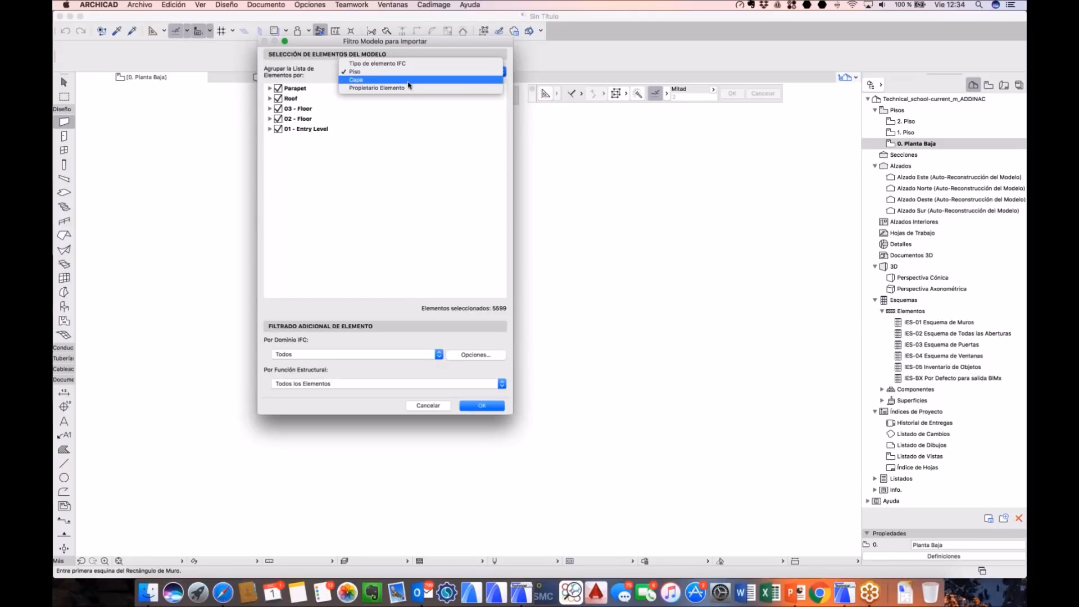
left_click(410, 82)
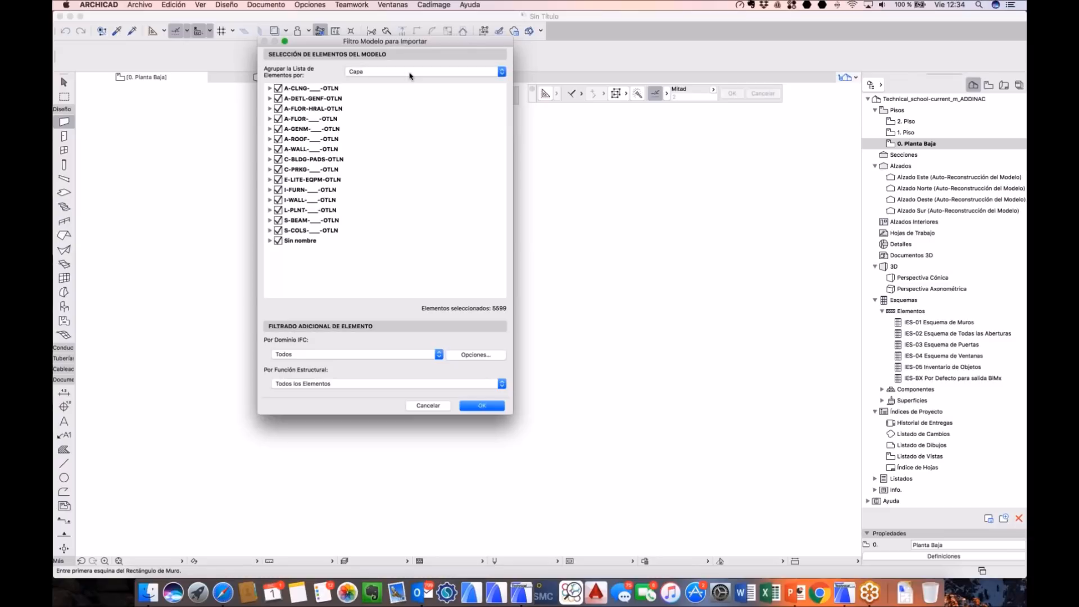
left_click(411, 72)
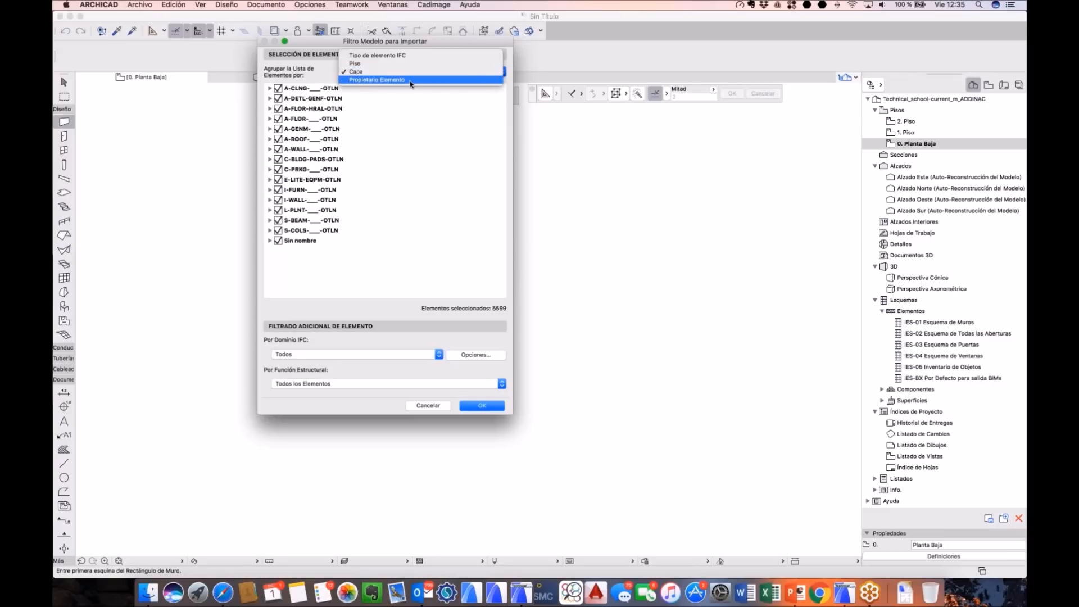
left_click(411, 81)
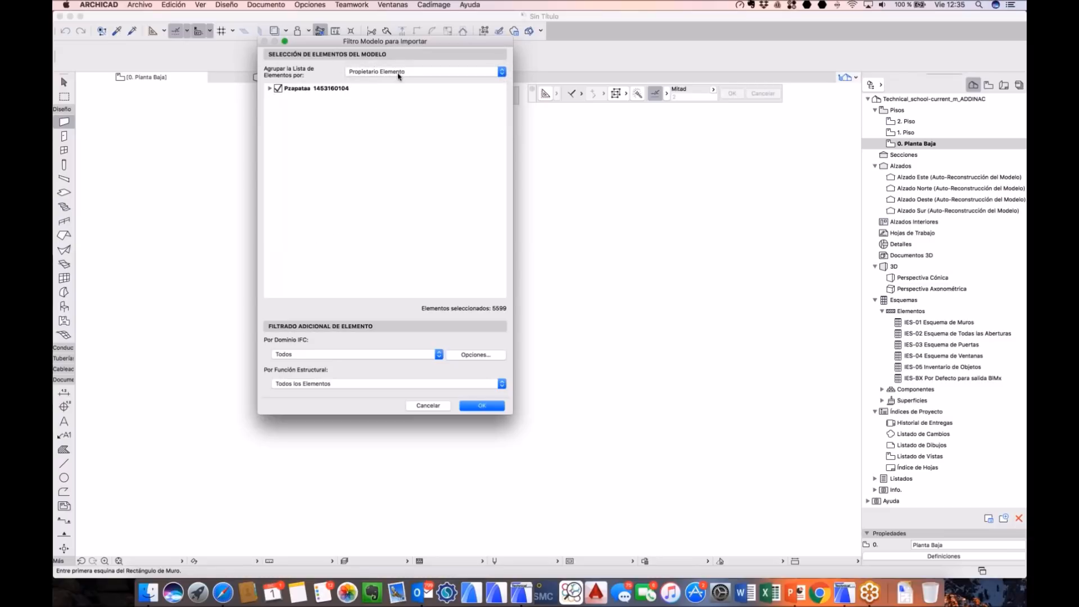
left_click(382, 72)
left_click(378, 47)
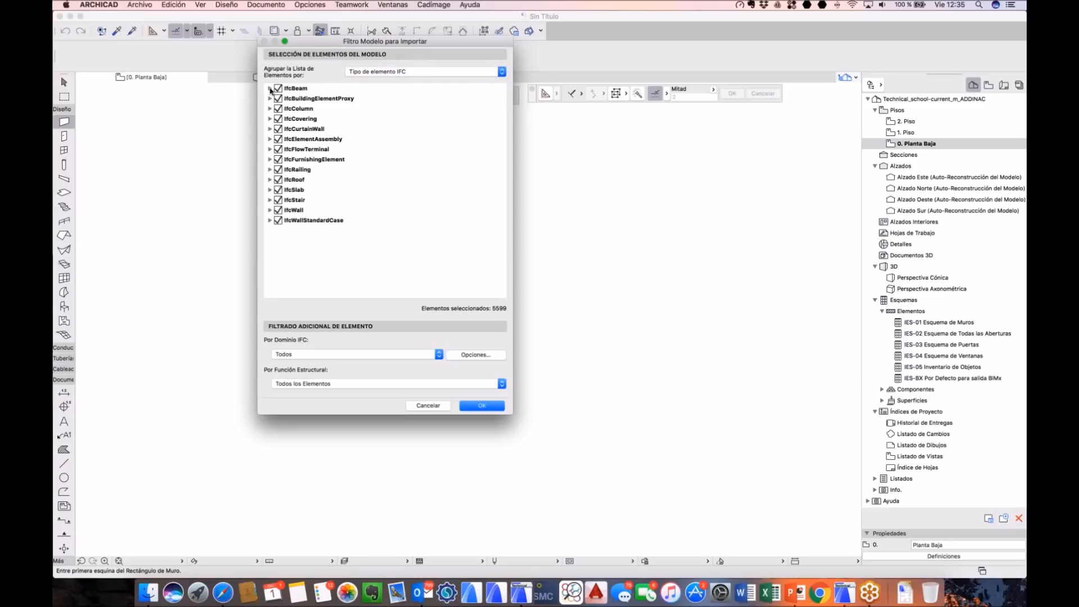
Step: Examine the individual elements listed under IfcBeam and IfcBuildingElementProxy in the import filter
left_click(269, 88)
left_click(270, 89)
left_click(270, 99)
left_click(347, 99)
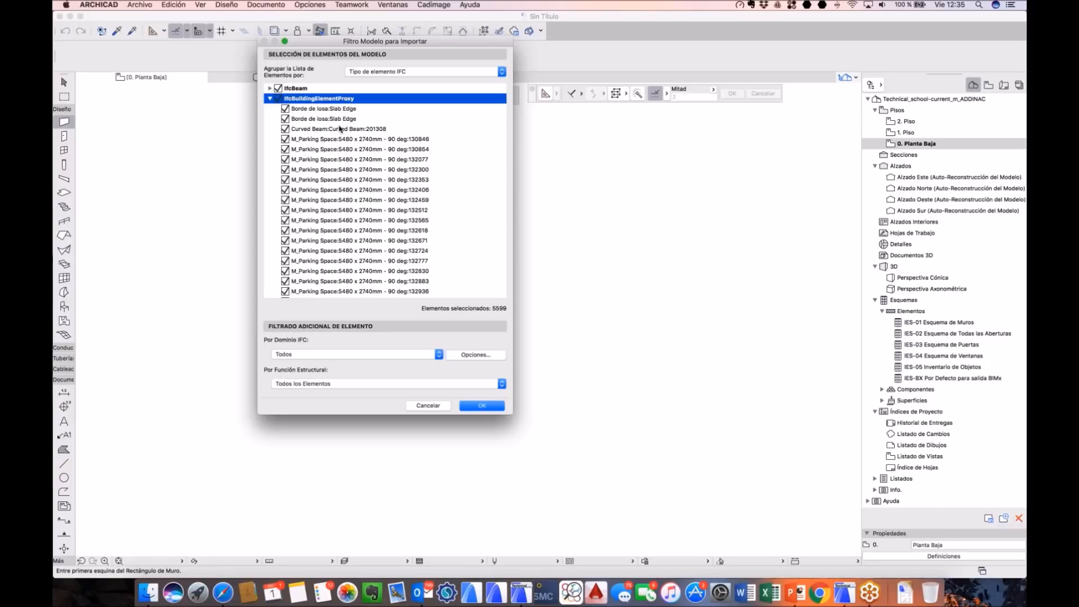
scroll(353, 159, "down", 1)
scroll(353, 159, "down", 5)
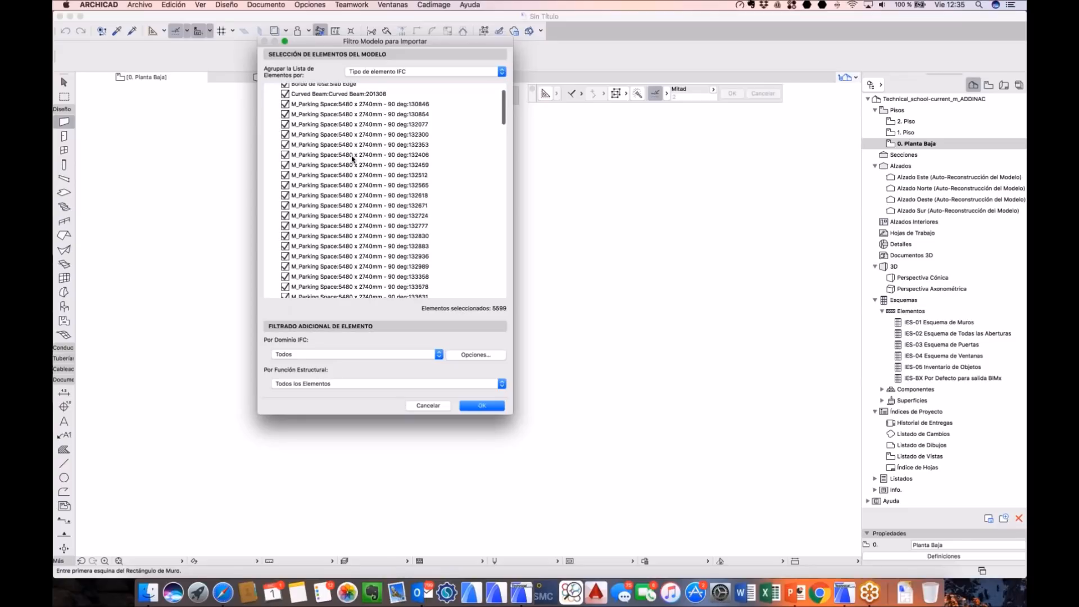
scroll(352, 159, "down", 7)
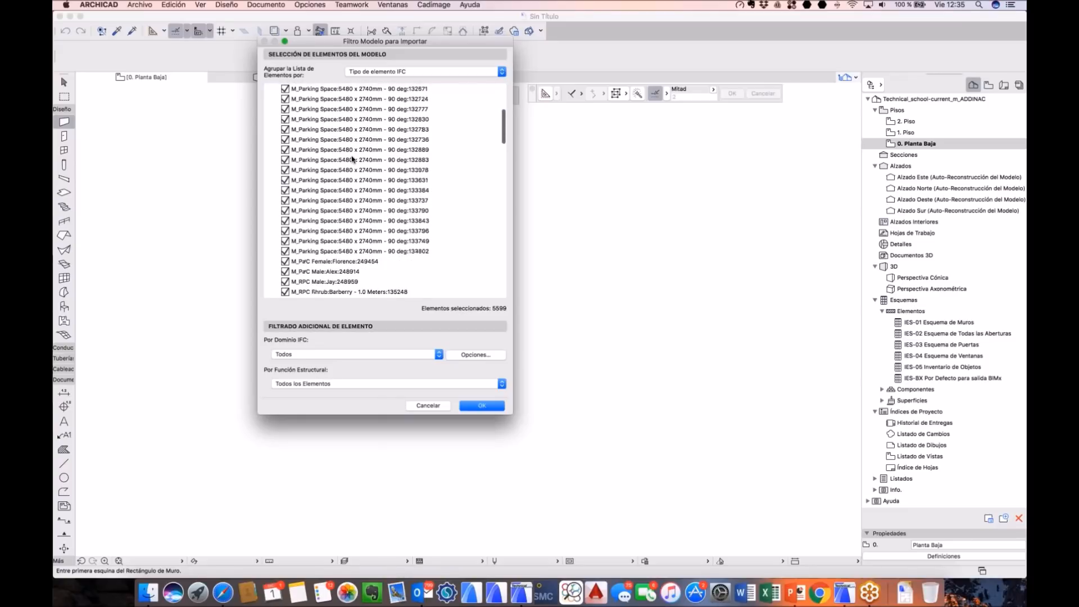
scroll(352, 159, "down", 6)
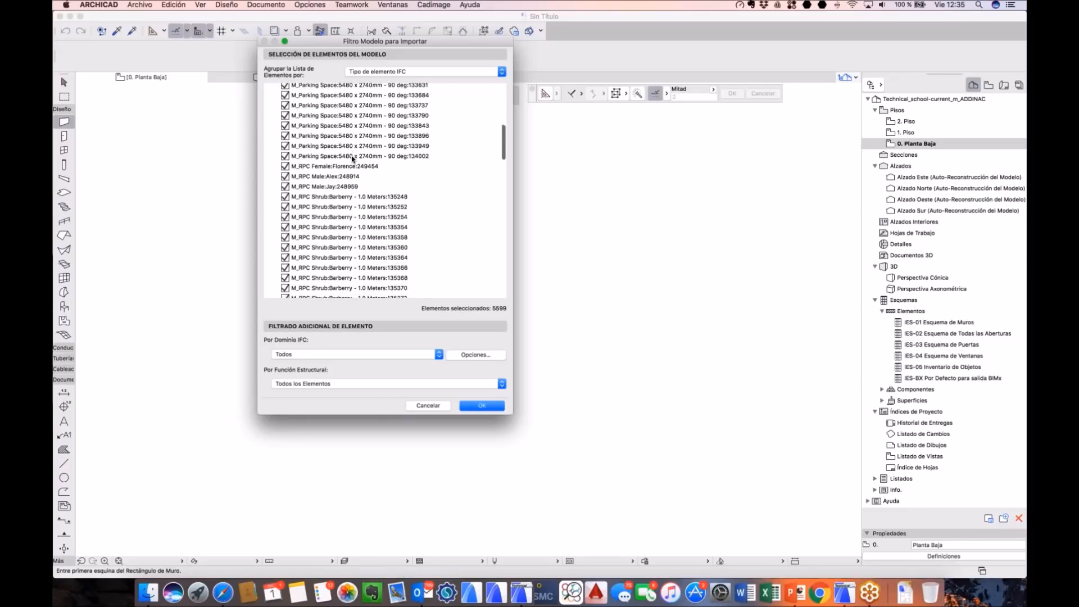
scroll(352, 159, "down", 15)
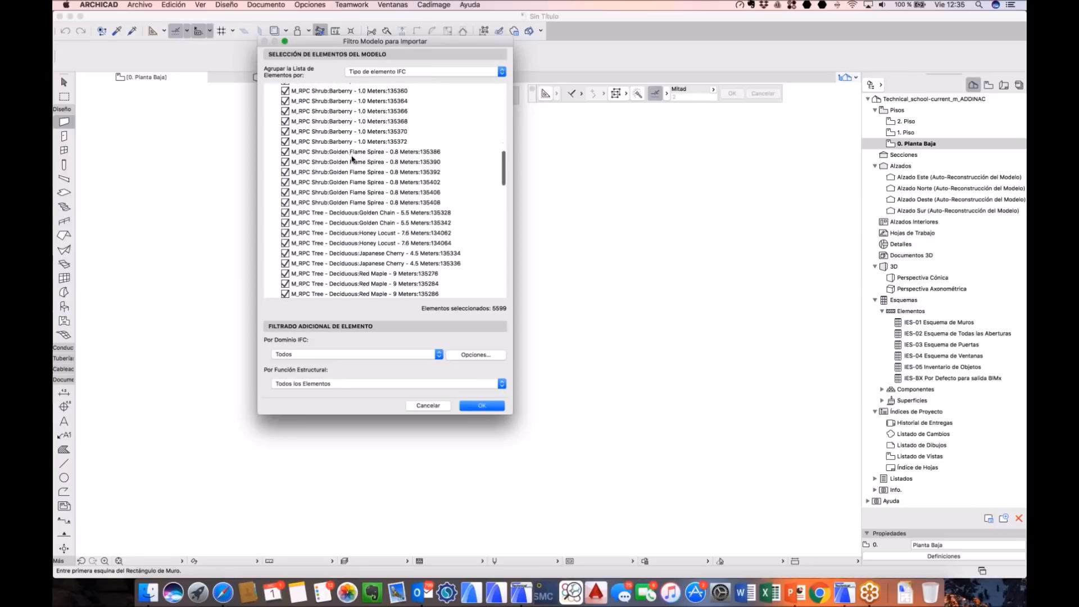
scroll(350, 173, "down", 12)
scroll(365, 180, "down", 5)
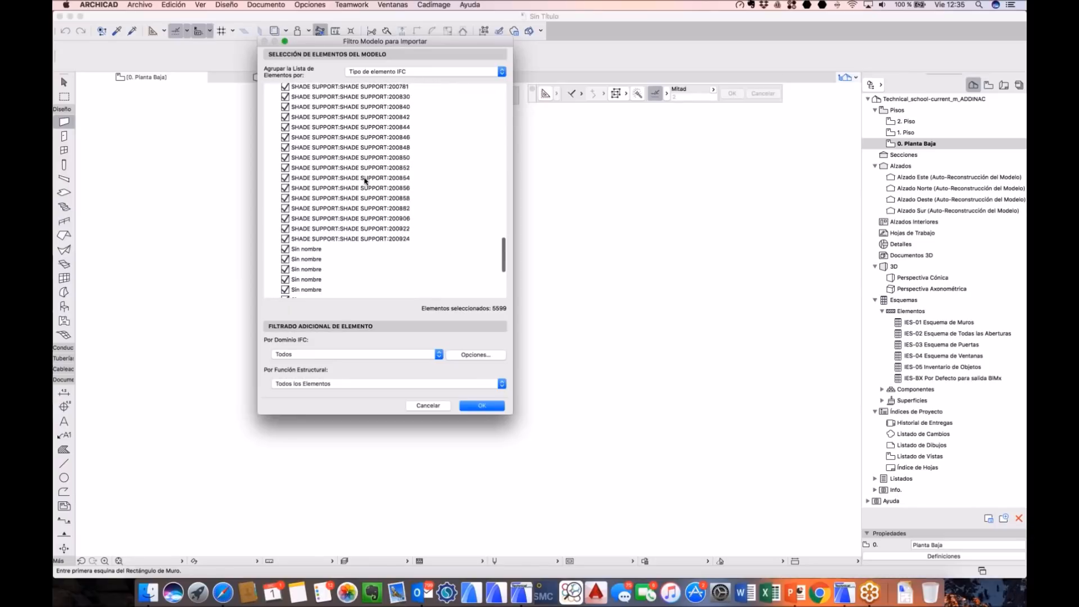
scroll(366, 181, "up", 10)
scroll(365, 179, "up", 20)
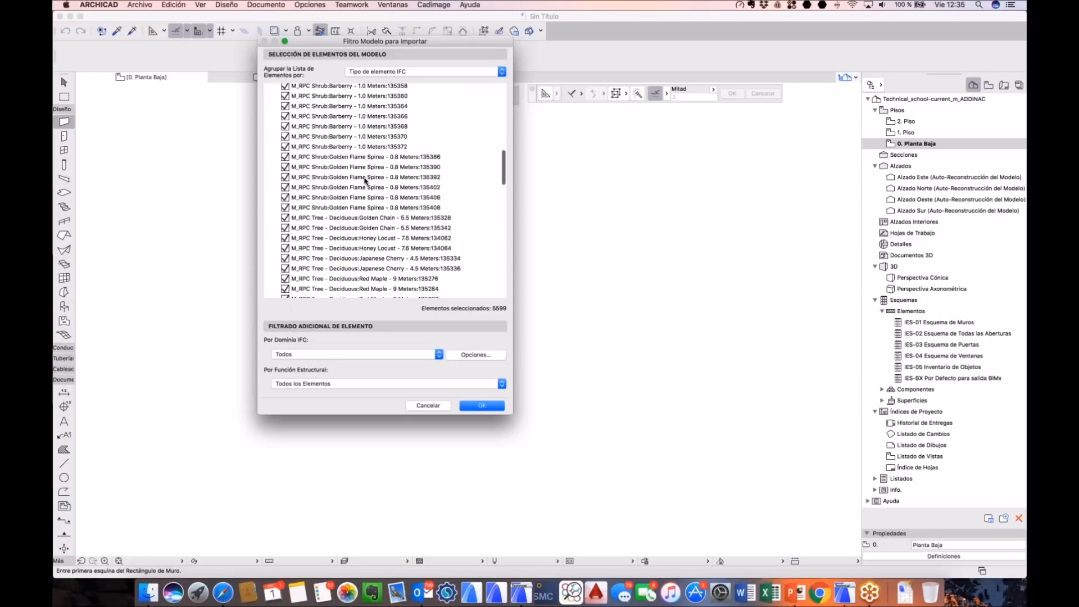
left_click(269, 100)
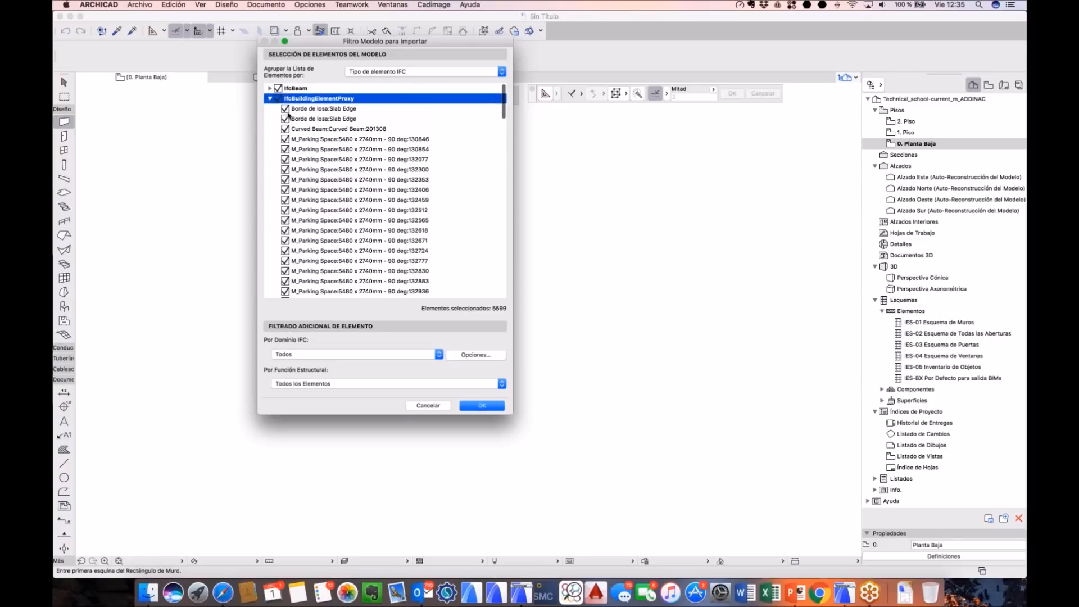
Step: Examine the elements under IfcColumn and IfcCovering, and cancel the model import filter
left_click(270, 109)
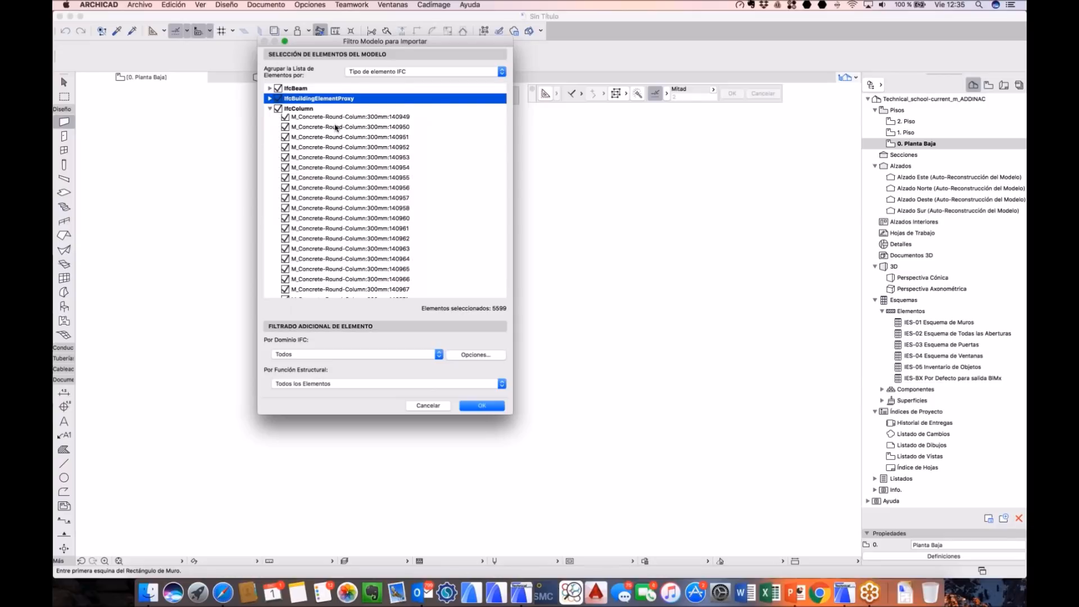
left_click(270, 109)
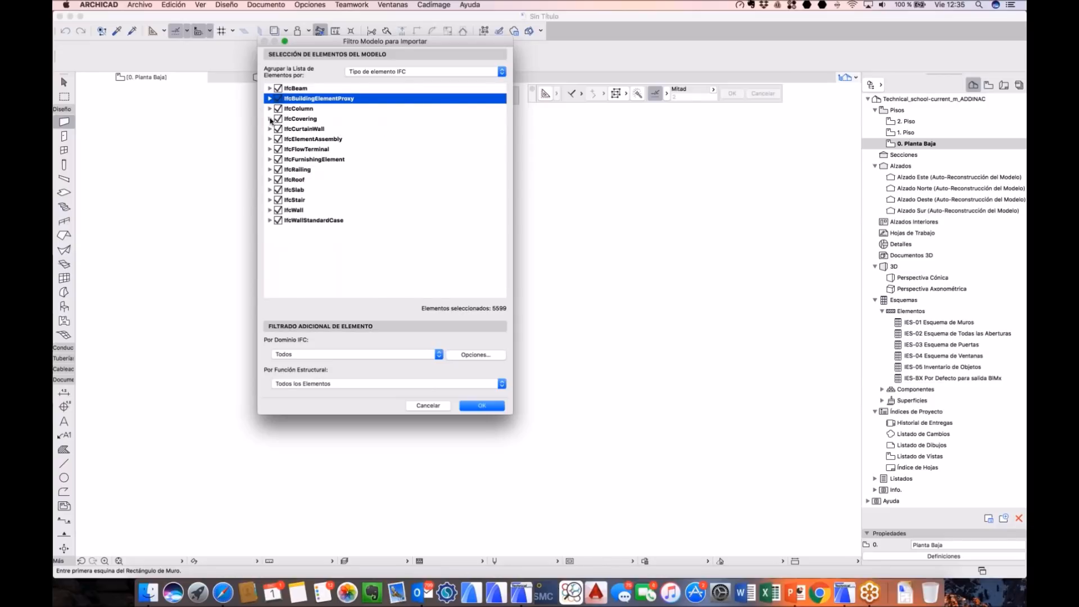
left_click(270, 119)
scroll(279, 118, "down", 1)
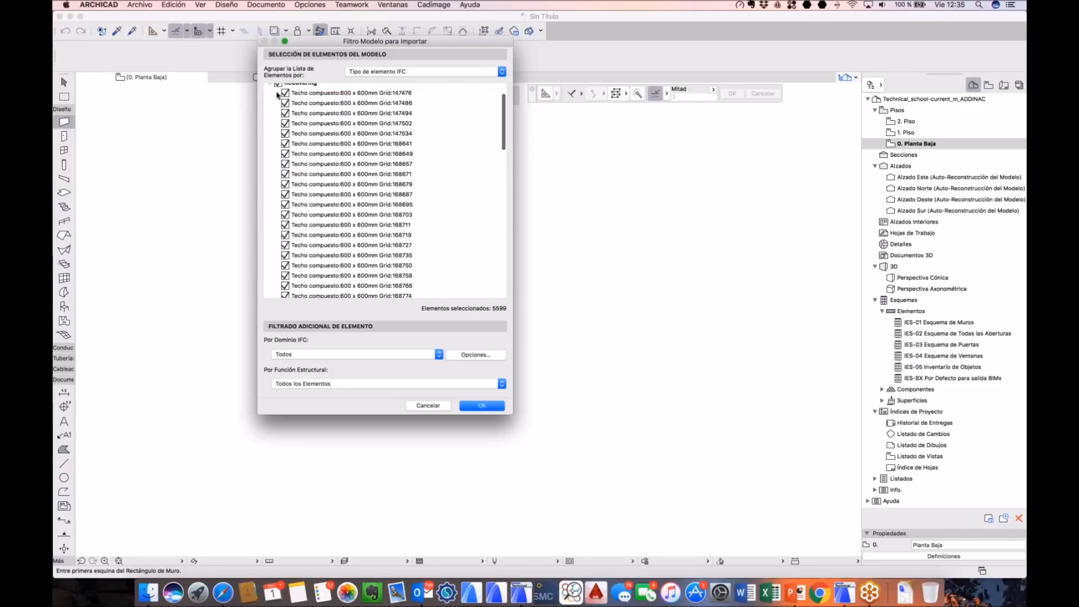
left_click(424, 405)
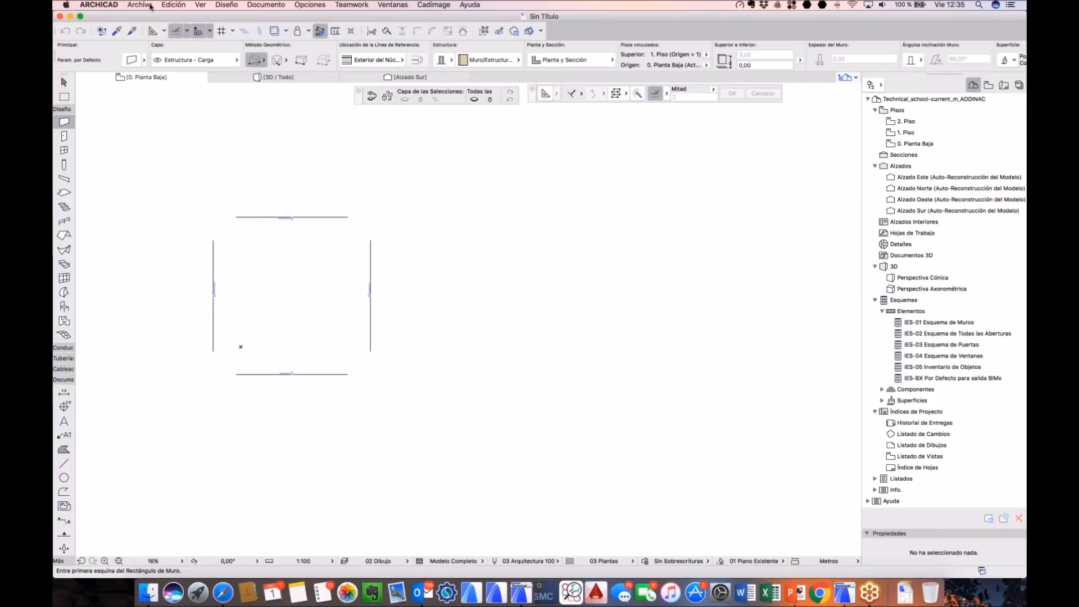
Step: Open the recent project Technical_school-current_m_ADDINAC_ACMAT03.pln
left_click(139, 5)
mouse_move(178, 32)
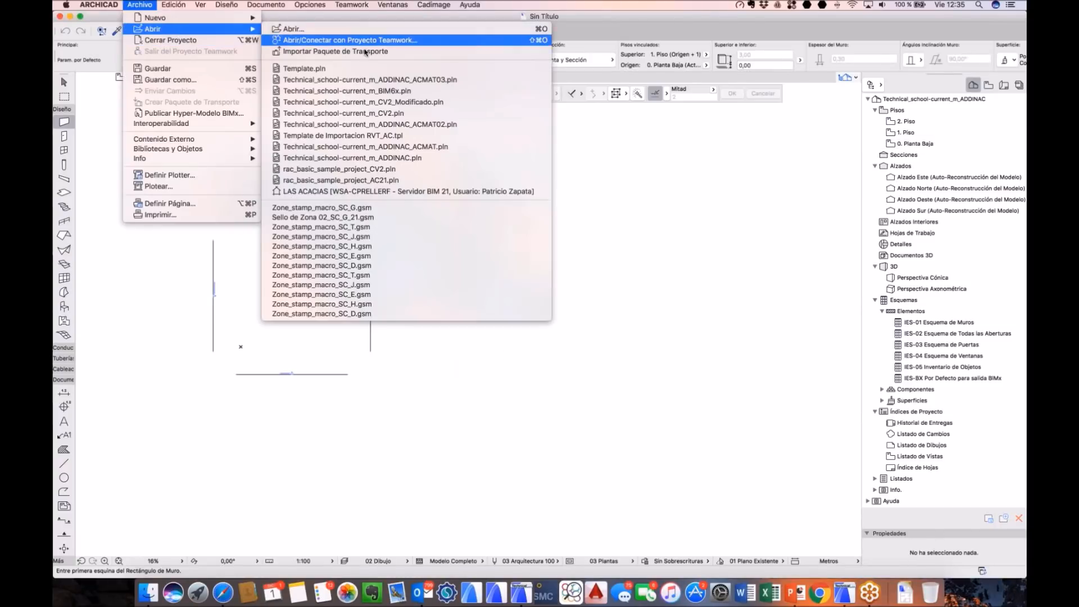
left_click(370, 81)
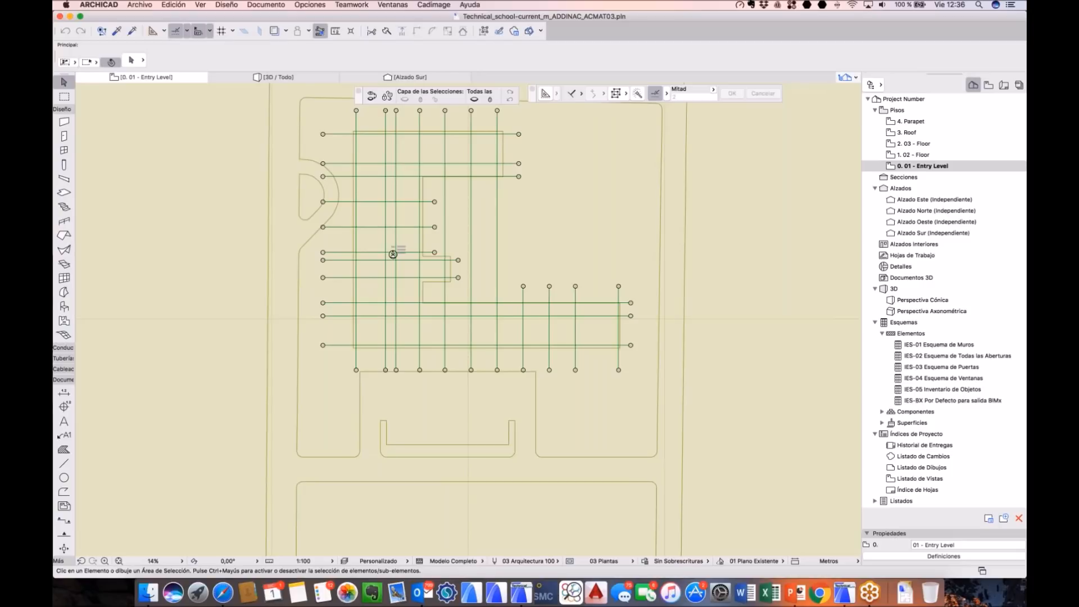
Step: Show the model in the 3D perspective and select the terrain
key("F3")
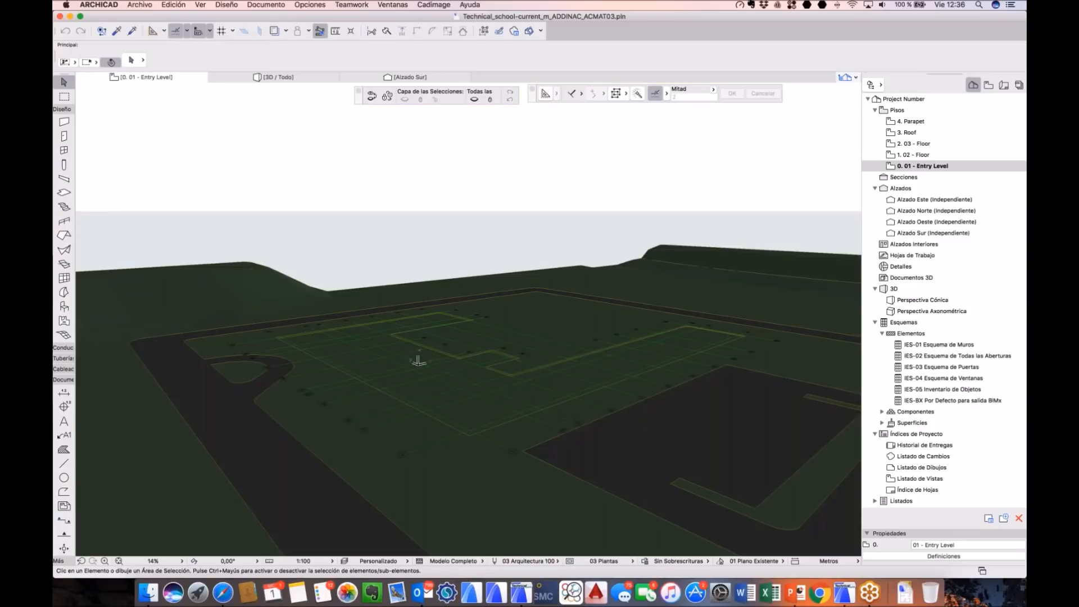
scroll(510, 315, "down", 3)
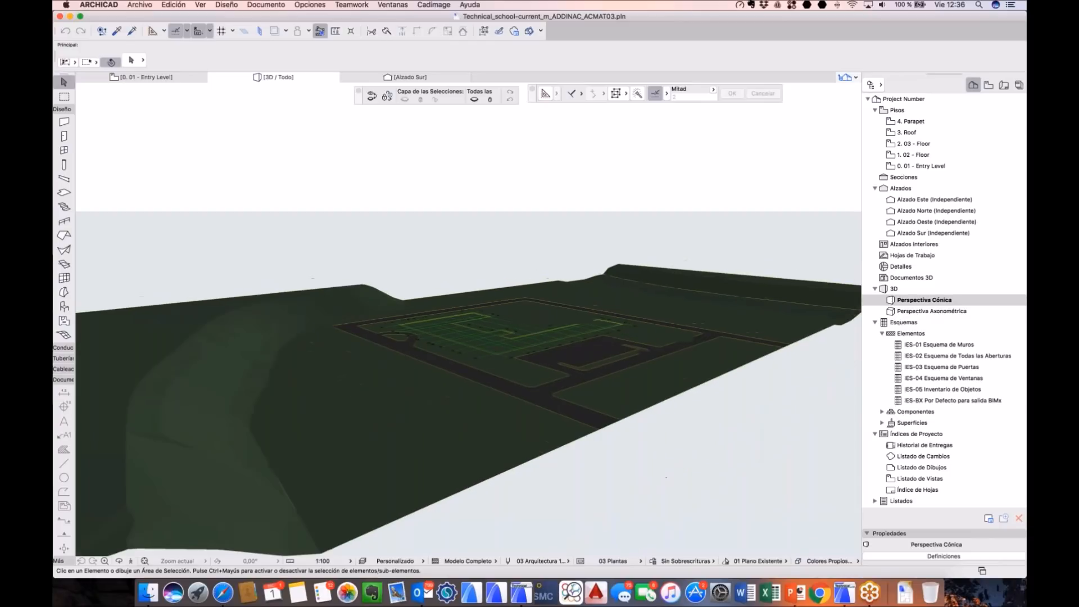
left_click(471, 331)
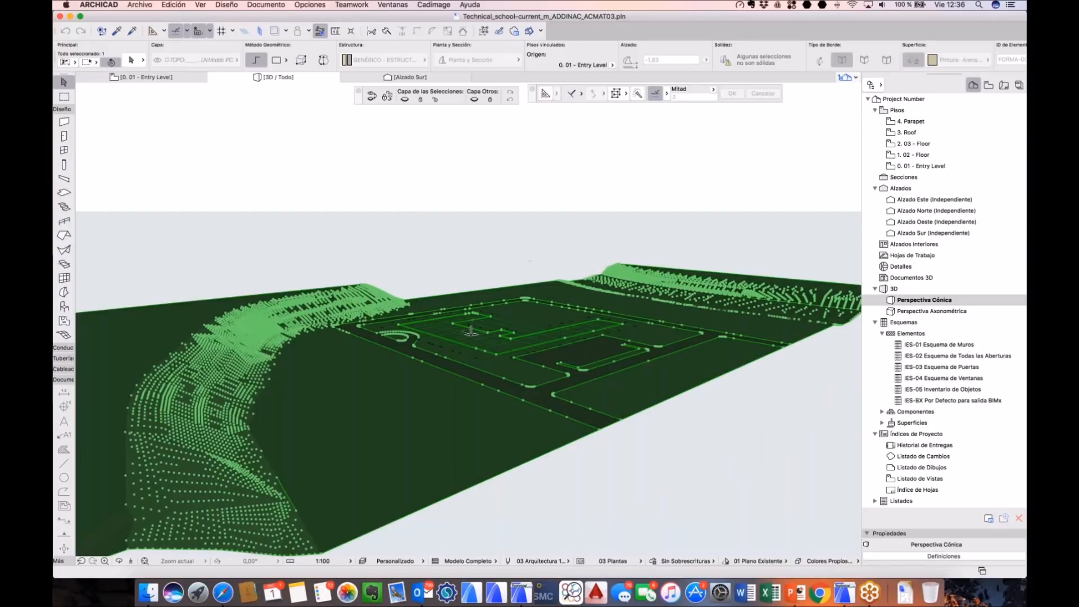
Step: Switch to the PowerPoint presentation AC21 - RVT to AC and present the slide on the model's post-conversion message
left_click(800, 579)
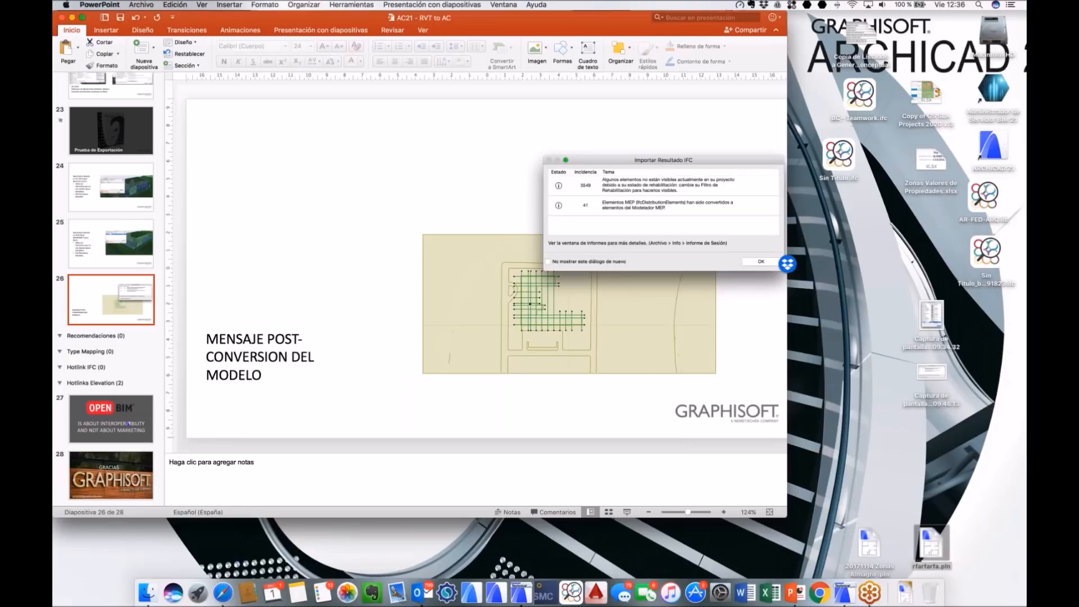
left_click(627, 512)
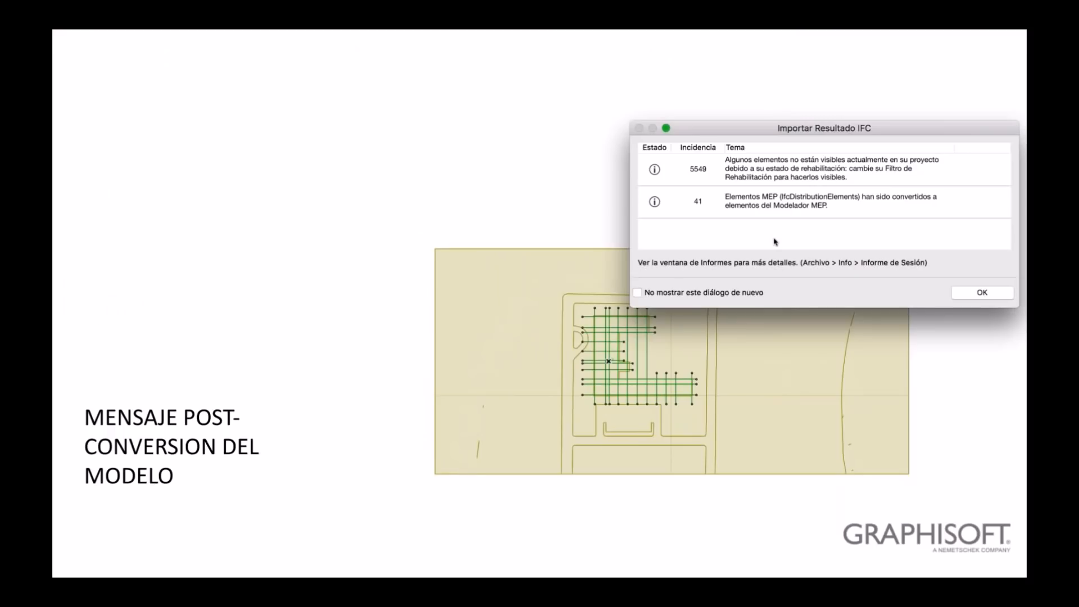
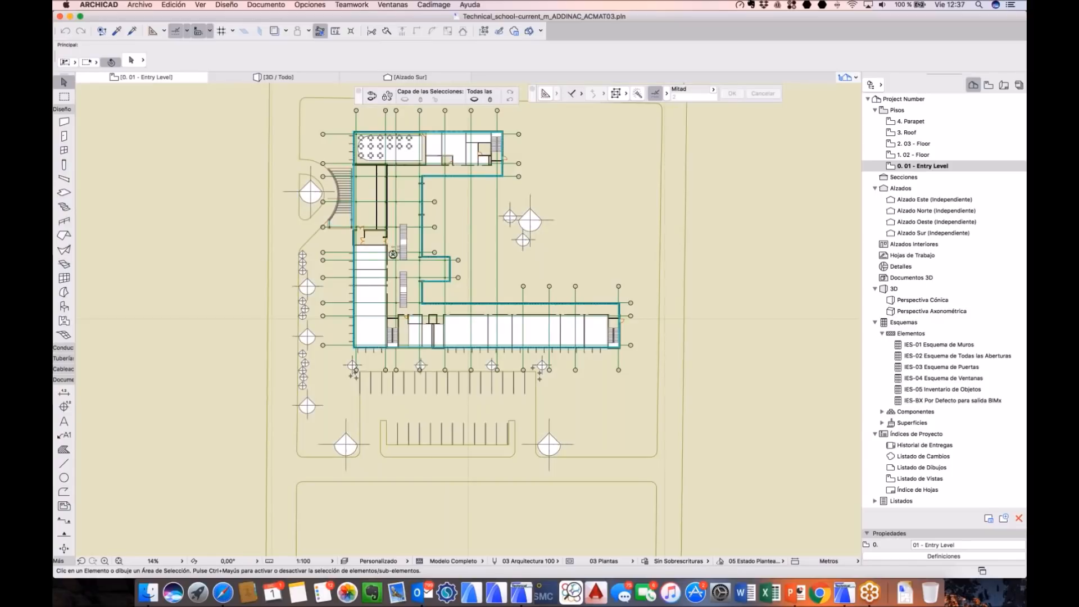
Step: Try to select all elements on the 01 - Entry Level plan, clear that attempt, and select the terrain
key("super+a")
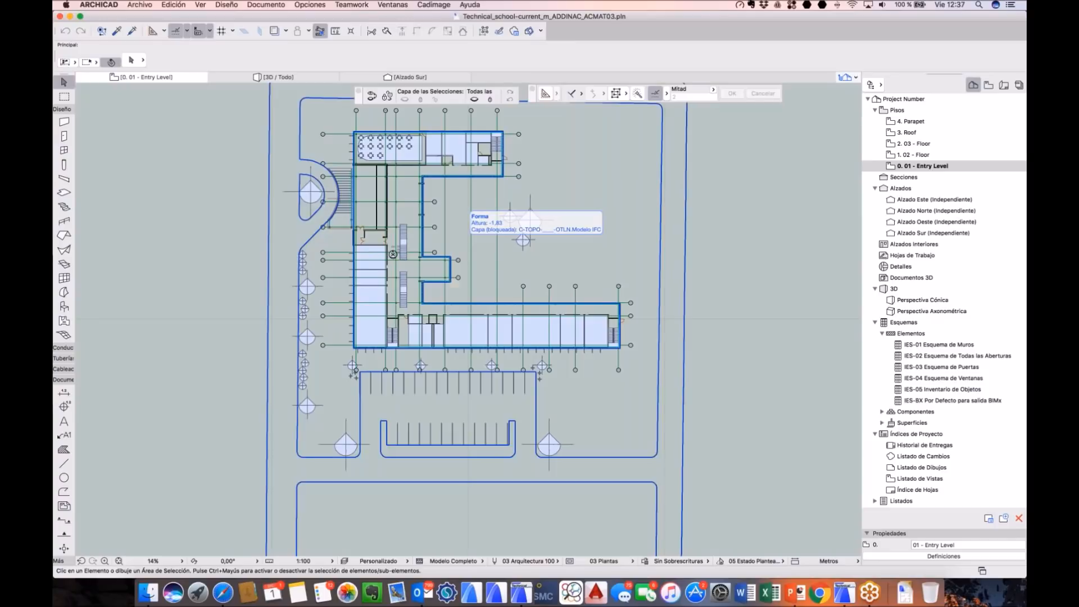
key("Escape")
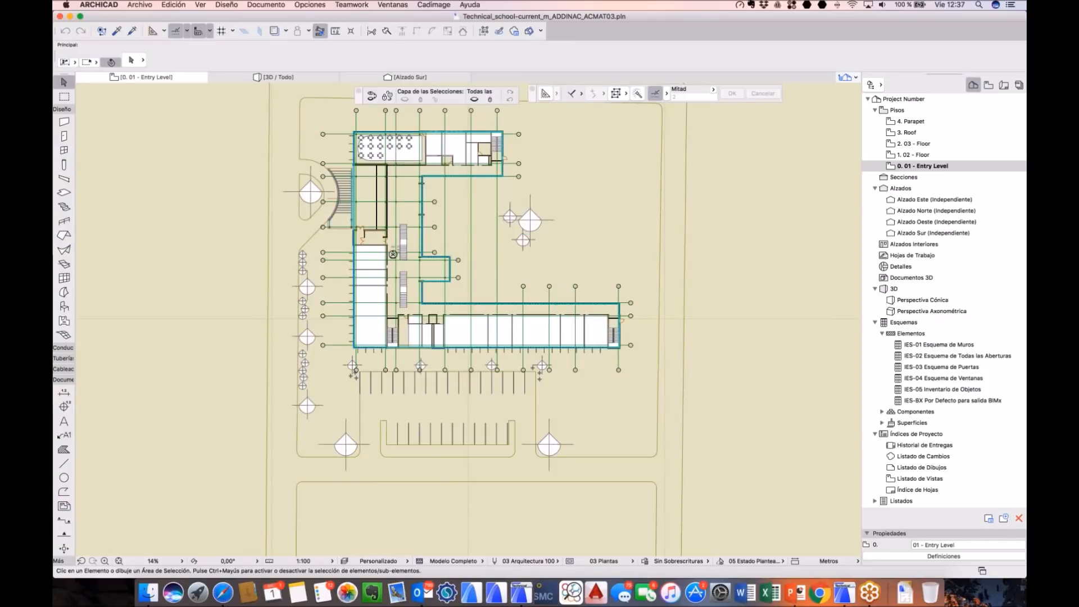
left_click(599, 193)
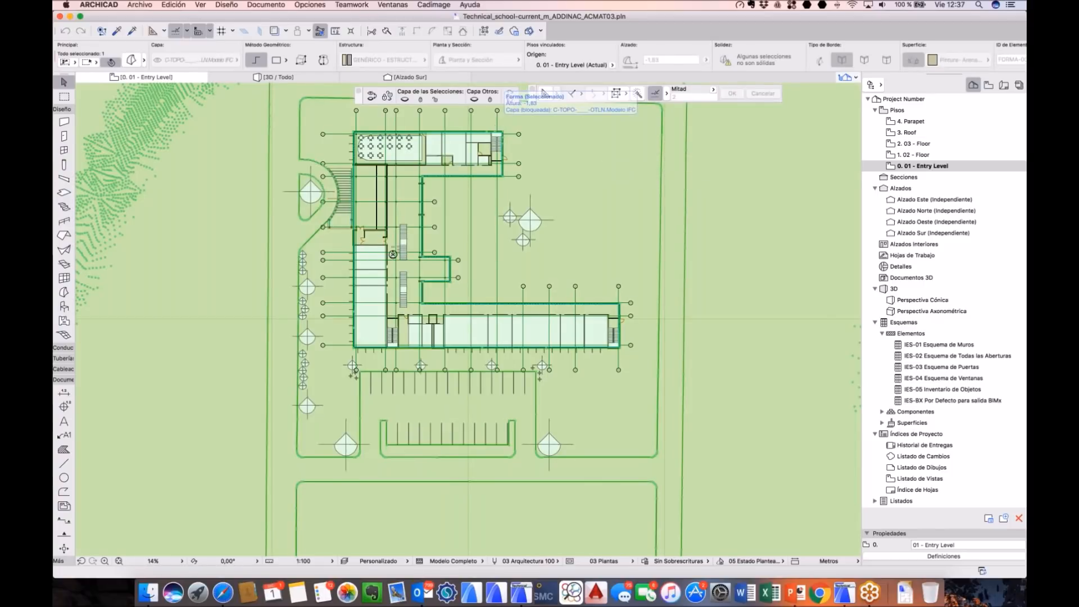
Step: Open the layer settings, widen the combinations list, enlarge the dialog, and sort the layers by extension to group the Modelo IFC layers
key("super+l")
left_click_drag(491, 300, 707, 423)
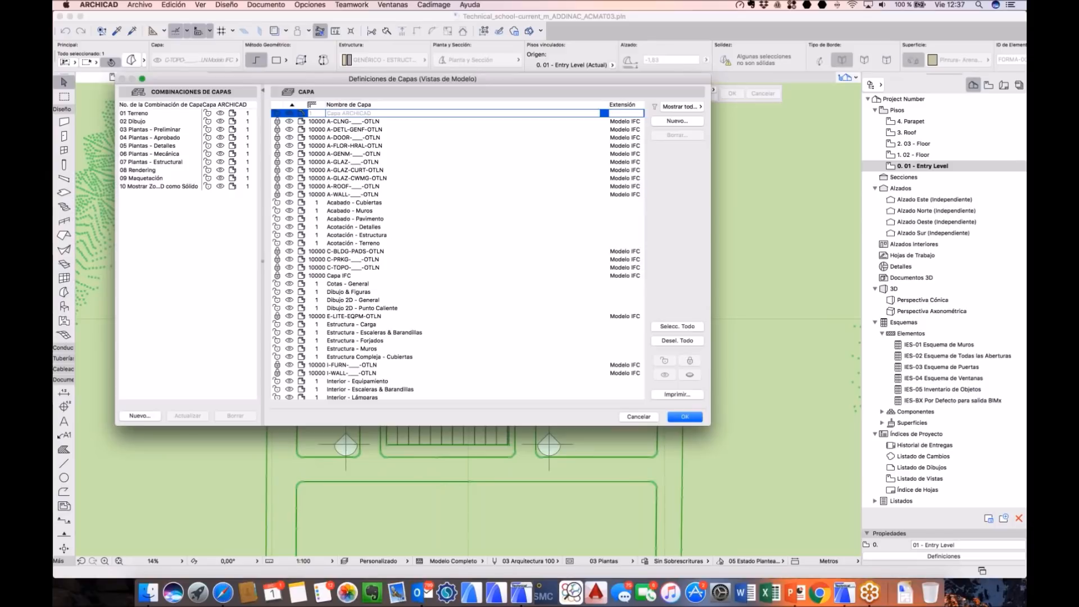
left_click_drag(262, 262, 300, 261)
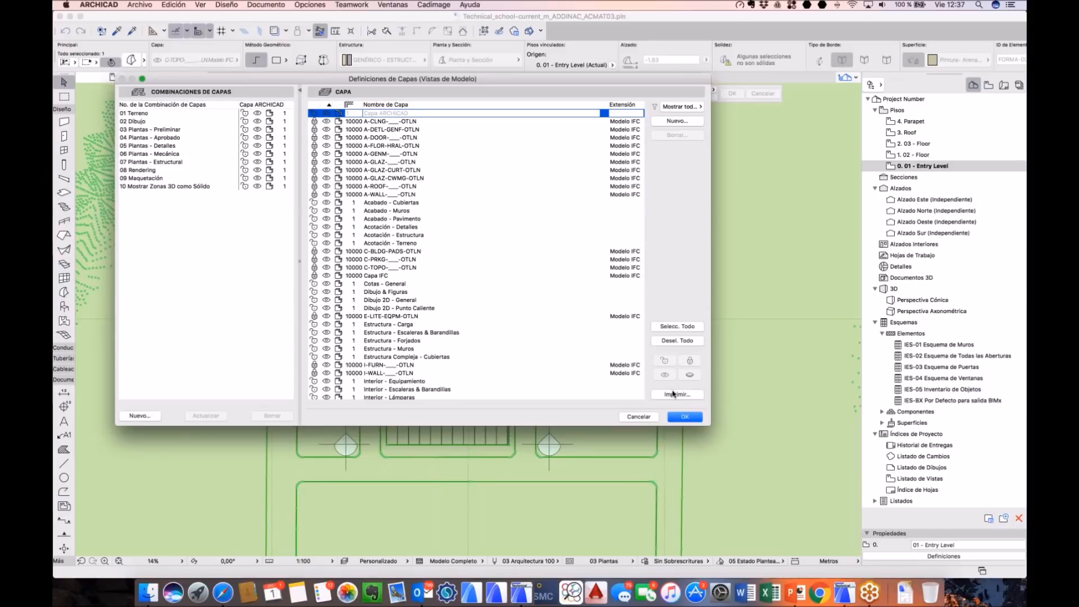
left_click_drag(709, 425, 740, 458)
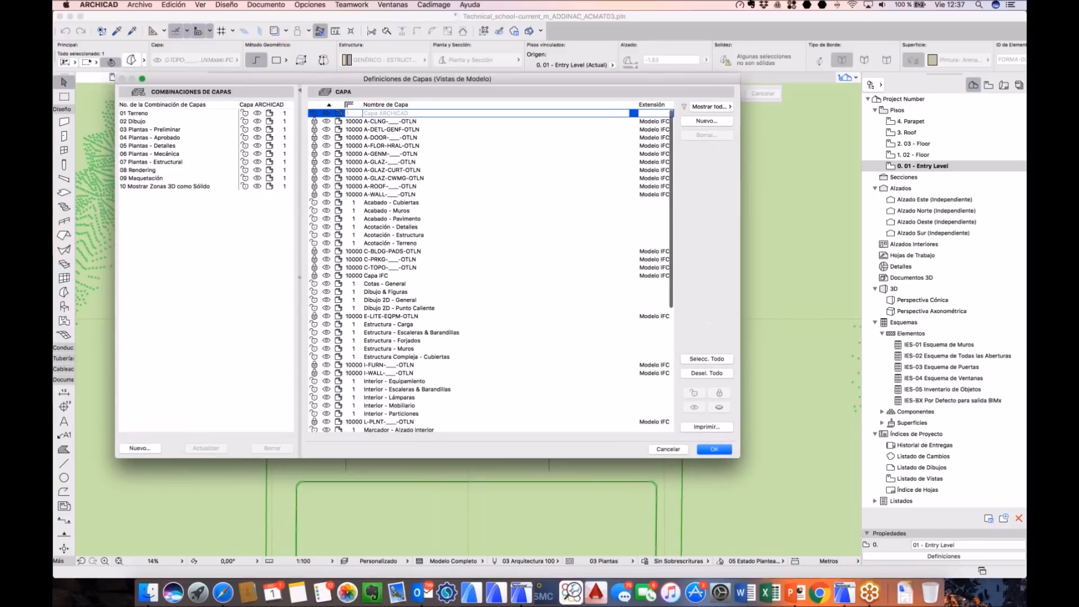
left_click(654, 105)
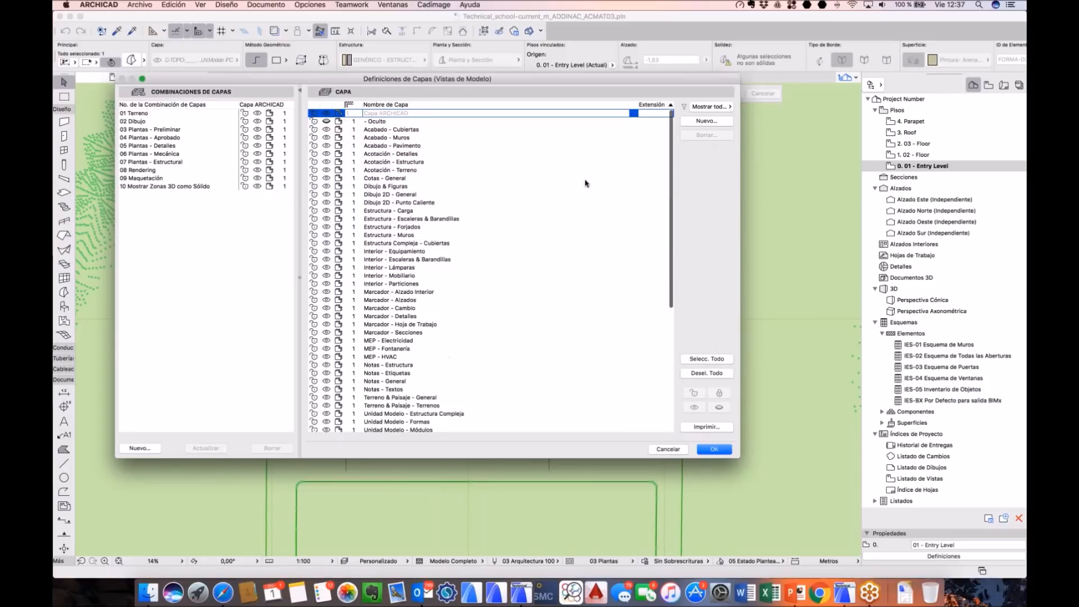
scroll(567, 227, "down", 10)
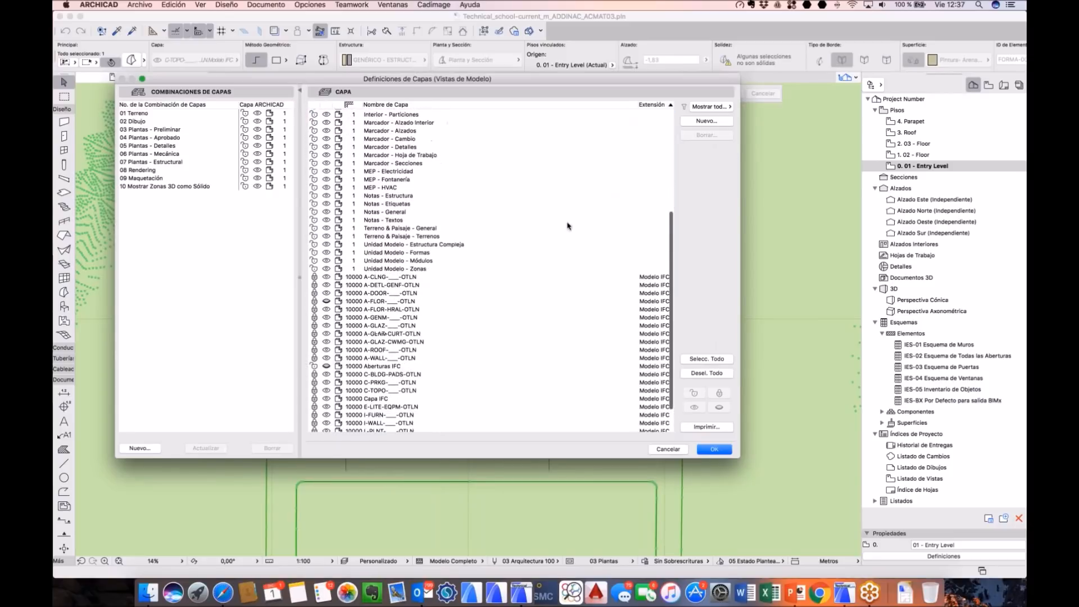
scroll(543, 252, "down", 1)
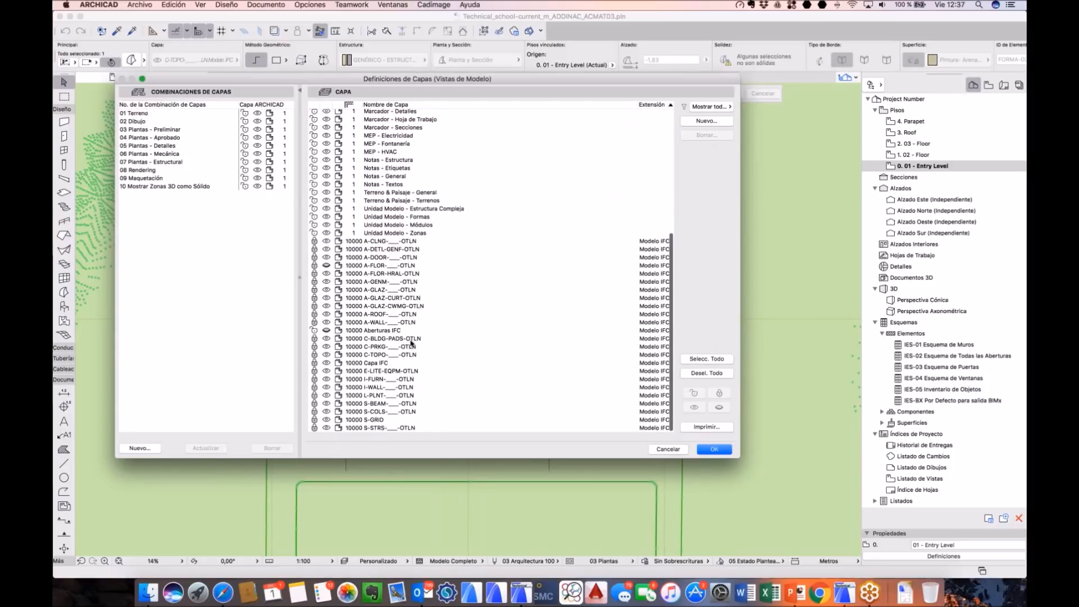
Step: Make all Modelo IFC layers visible, from A-CLNG-___-OTLN to S-STRS-___-OTLN and including Aberturas IFC, and apply the layer settings
left_click(421, 241)
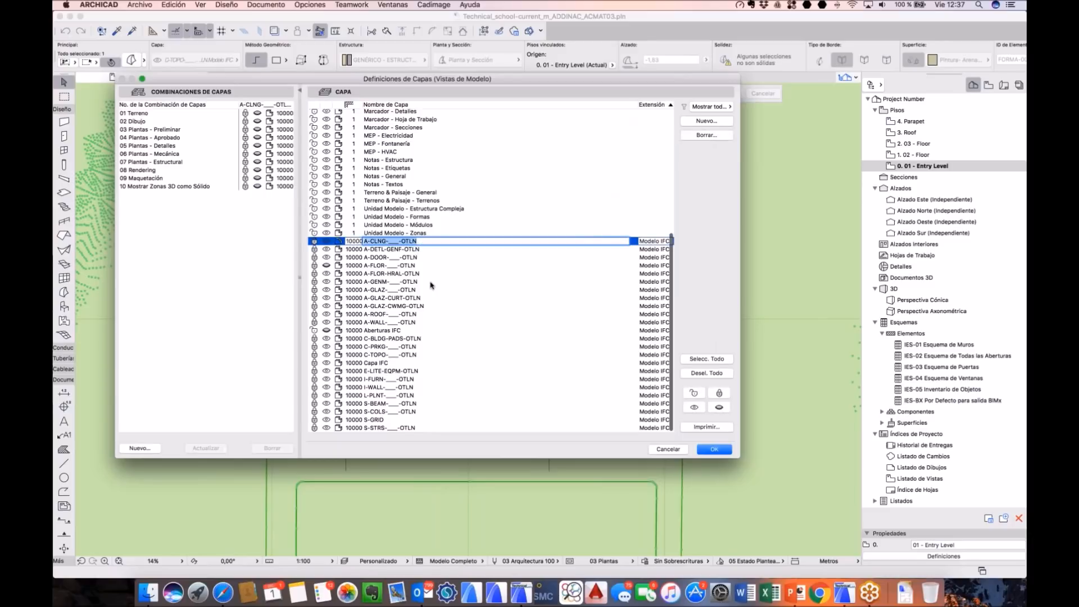
left_click(410, 428, "shift")
left_click(329, 265)
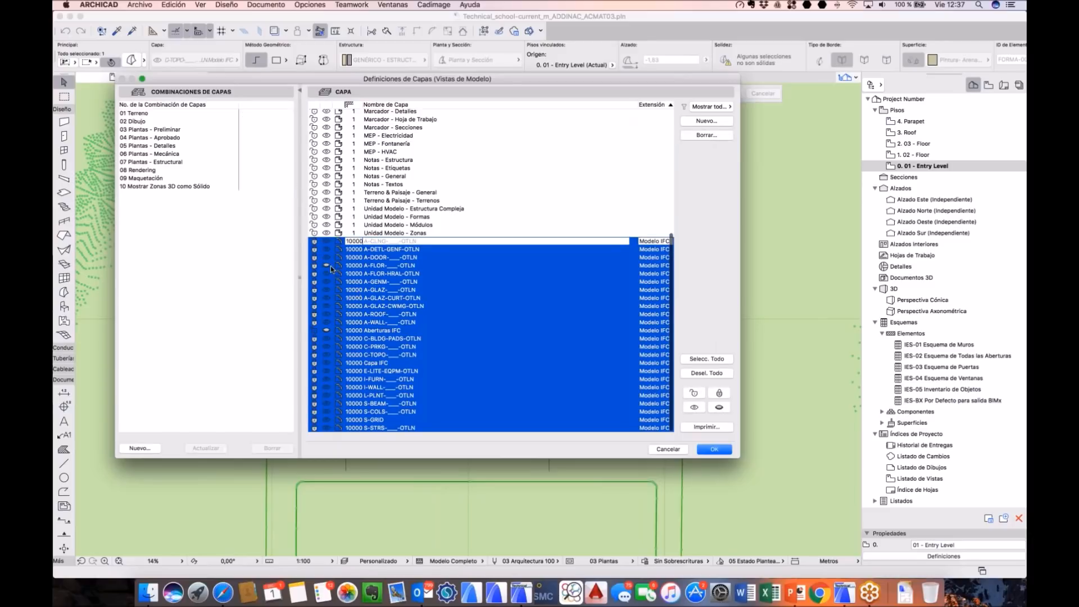
left_click(434, 346)
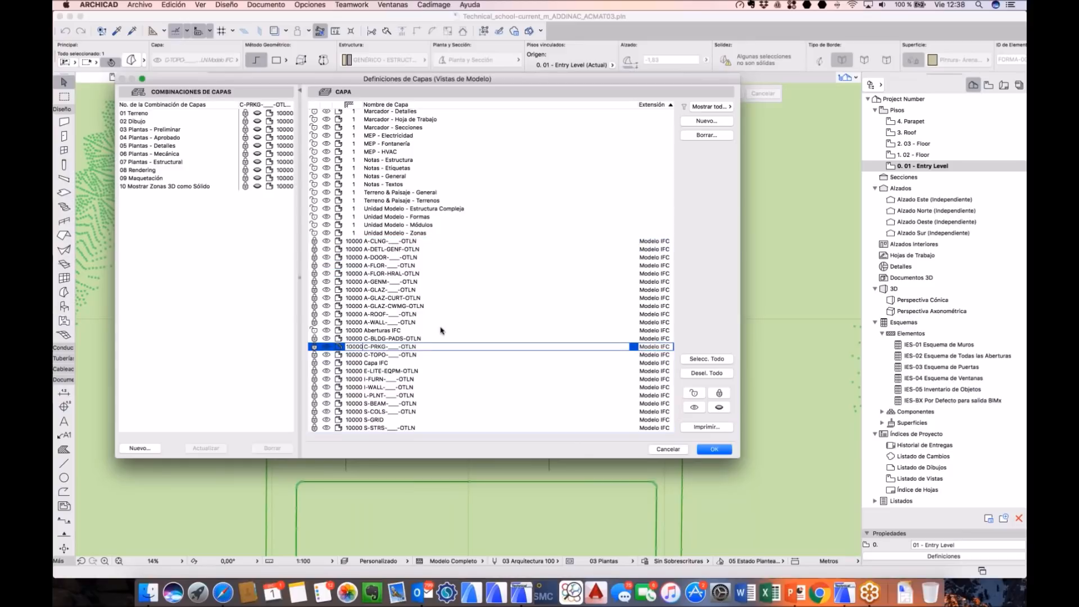
left_click(405, 331)
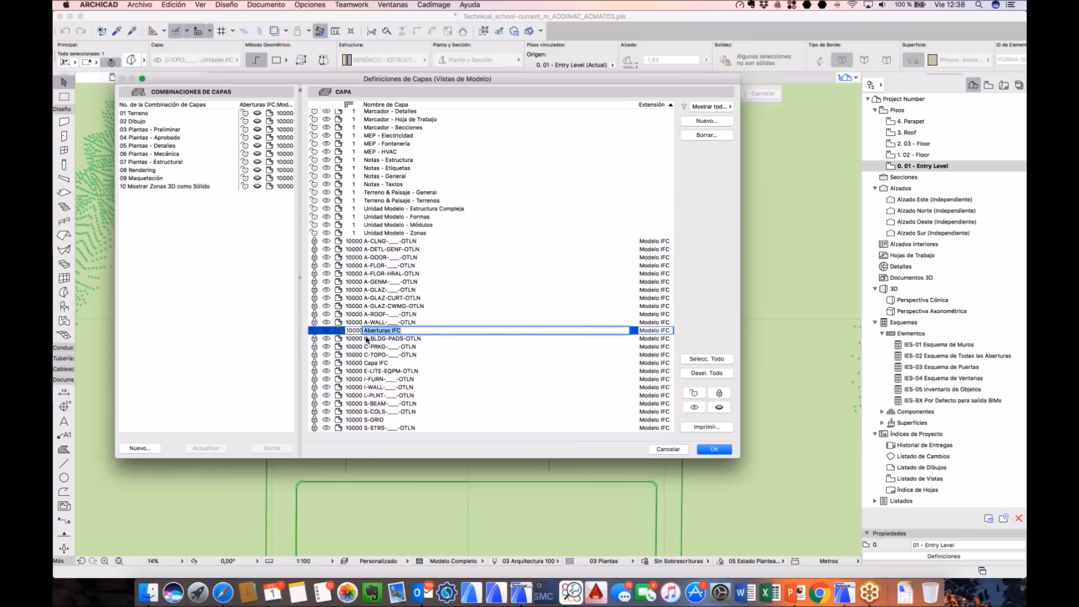
left_click(327, 333)
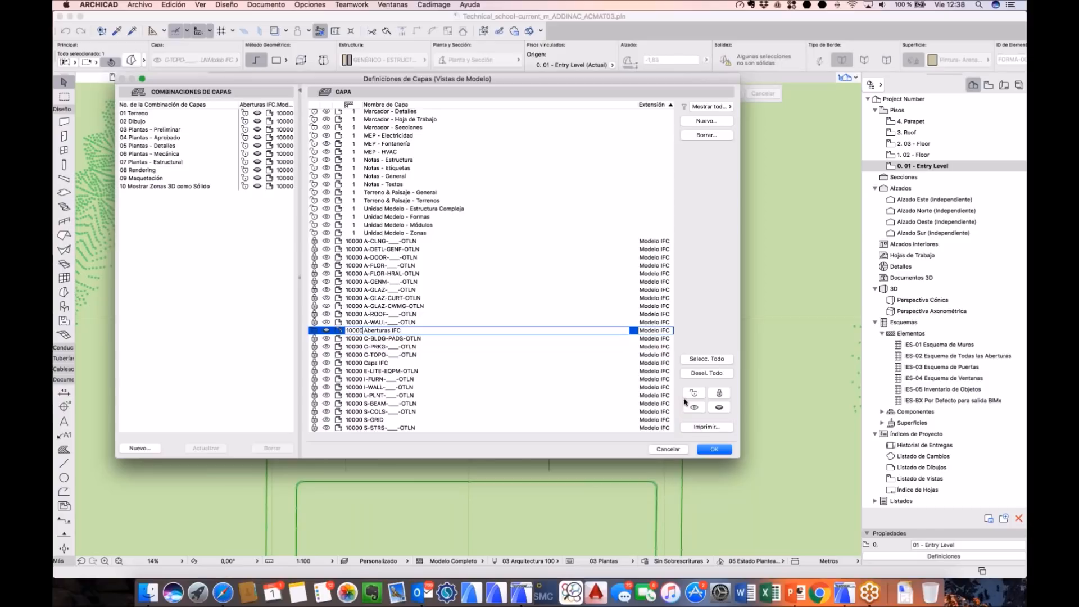
left_click(714, 449)
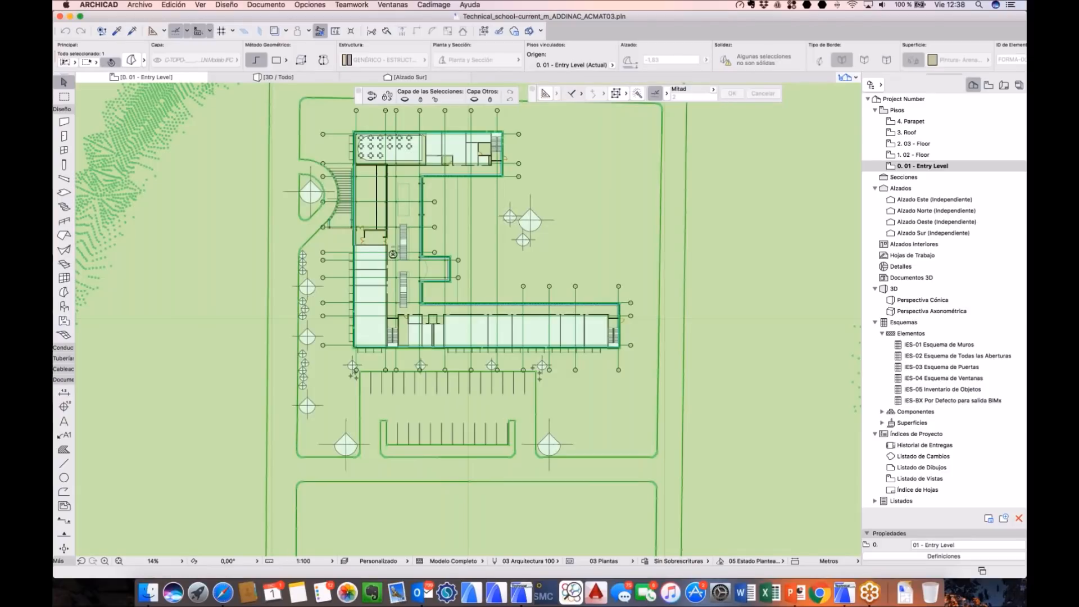
Step: Clear the selection, reselect the terrain on the 01 - Entry Level plan, and hide its layer
key("Escape")
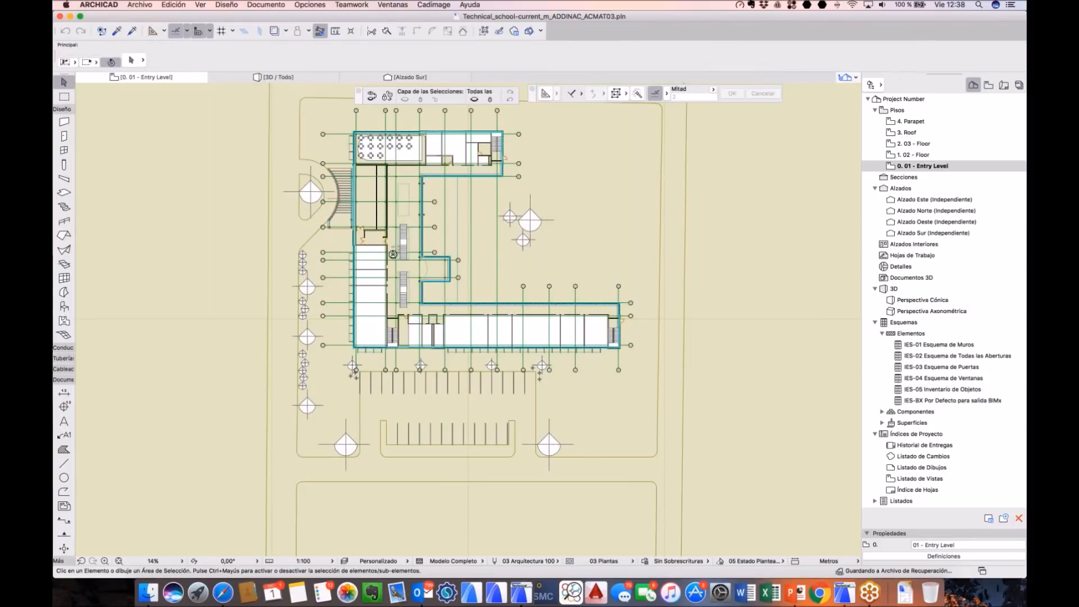
scroll(451, 231, "up", 2)
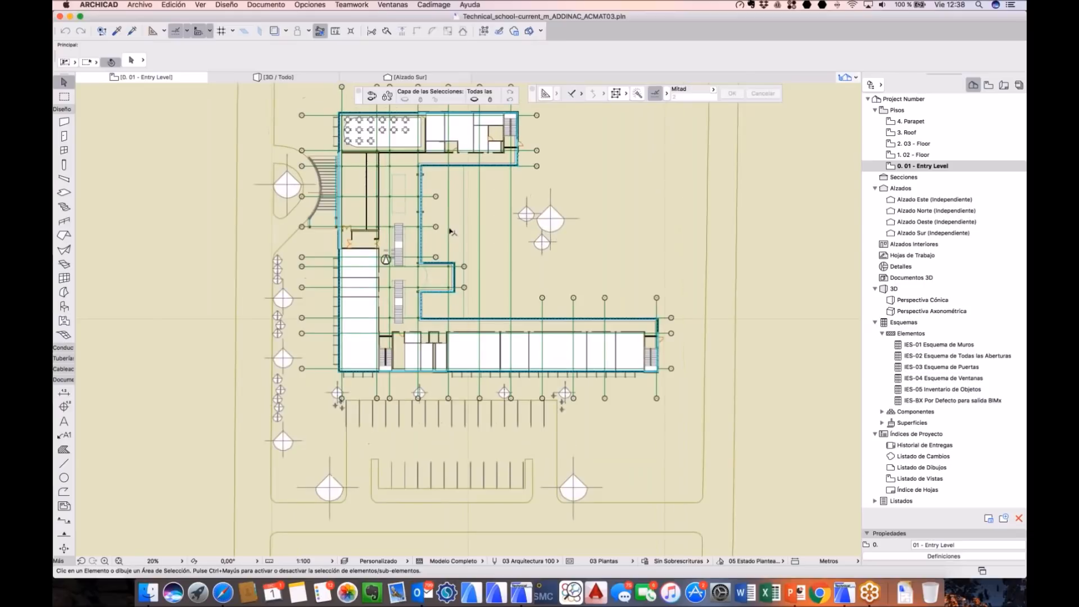
scroll(452, 231, "up", 1)
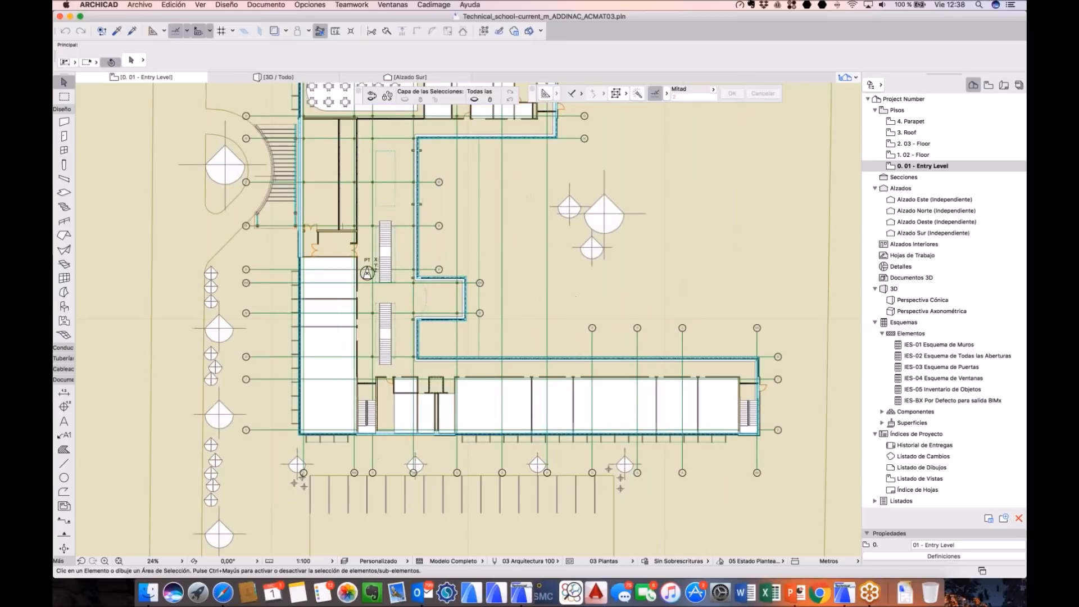
left_click(717, 238)
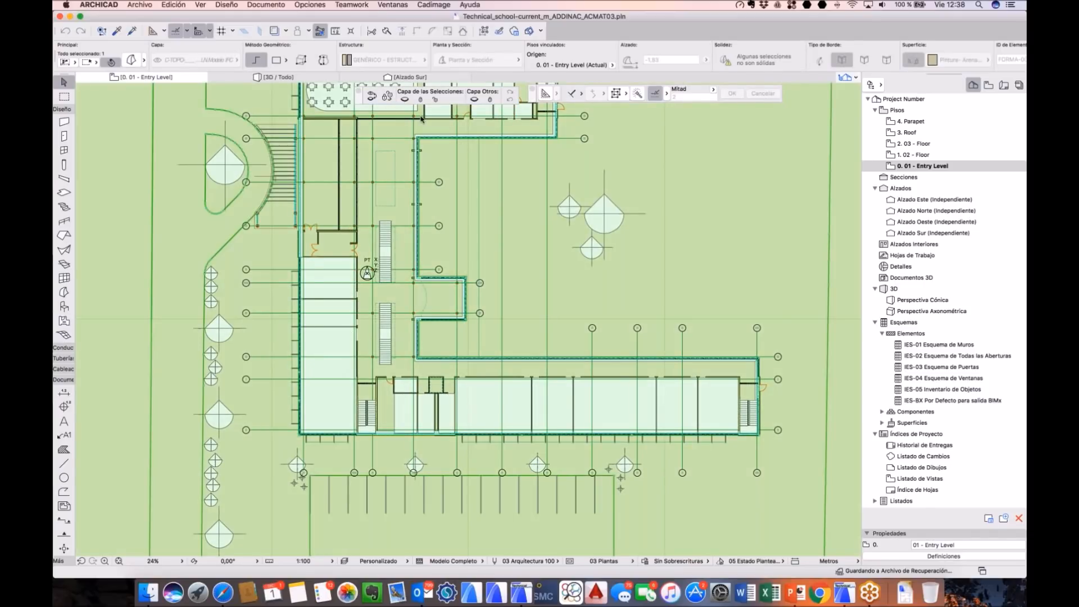
key("Escape")
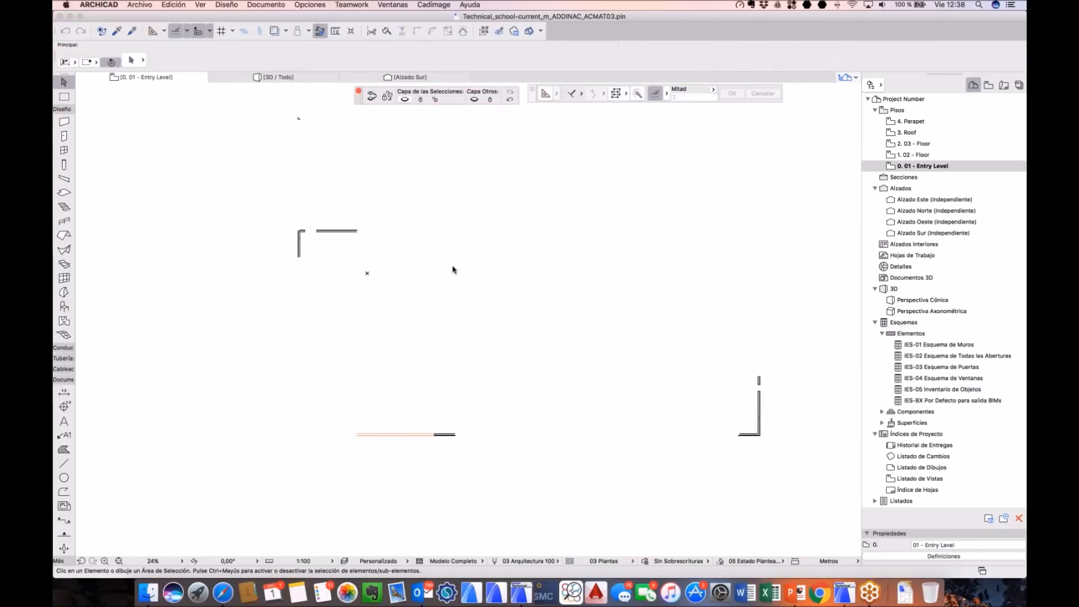
Step: Select the ceiling object in the room between axes F and G, inspect its object settings, and close them without changes
middle_click_drag(457, 342, 485, 327)
scroll(390, 268, "up", 5)
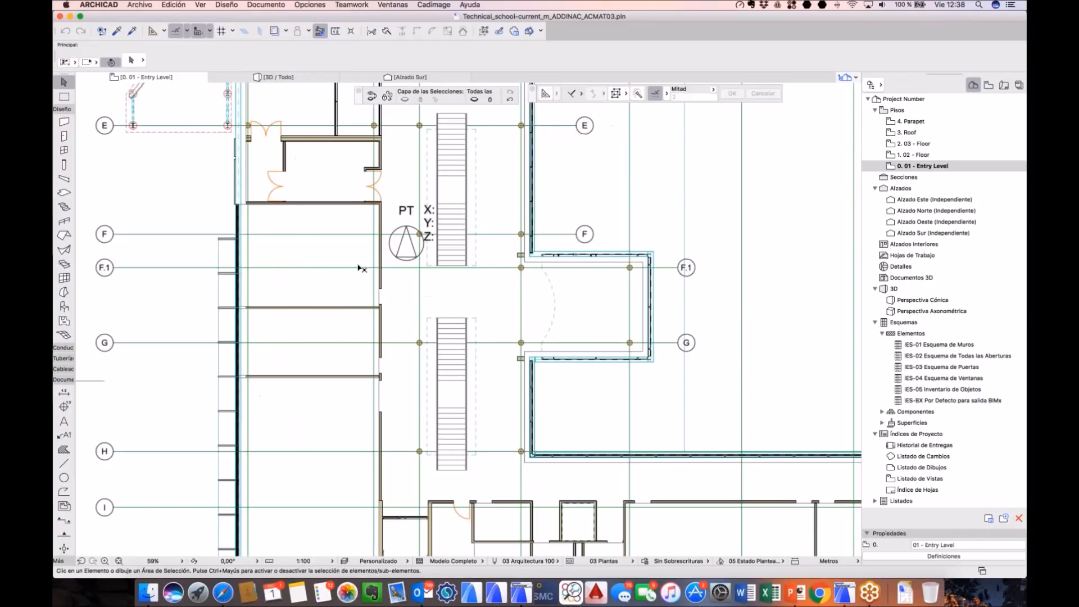
left_click(343, 227)
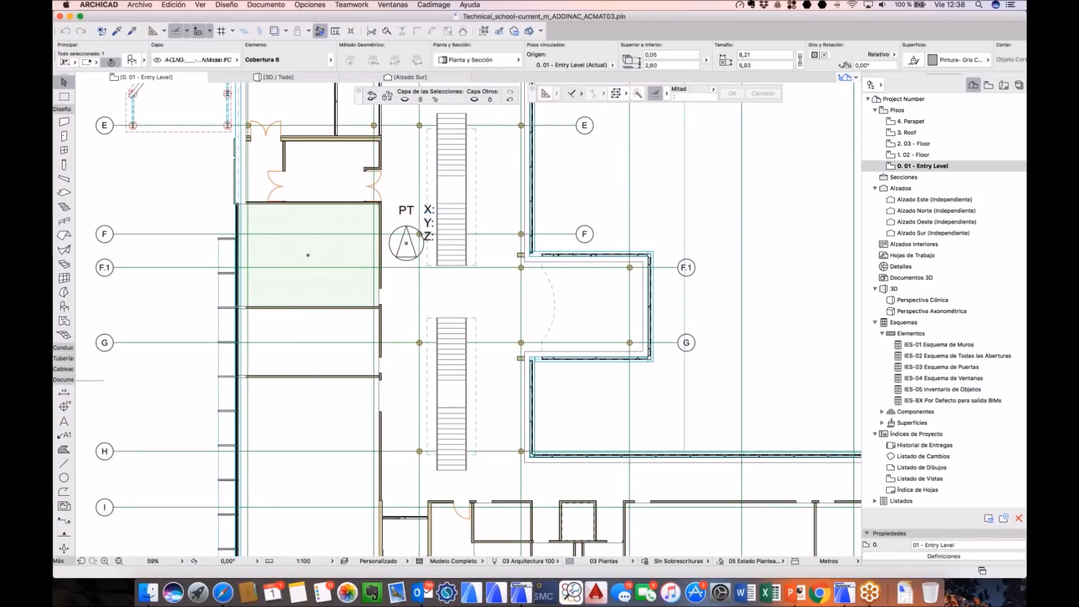
left_click(193, 59)
left_click(270, 47)
left_click(131, 60)
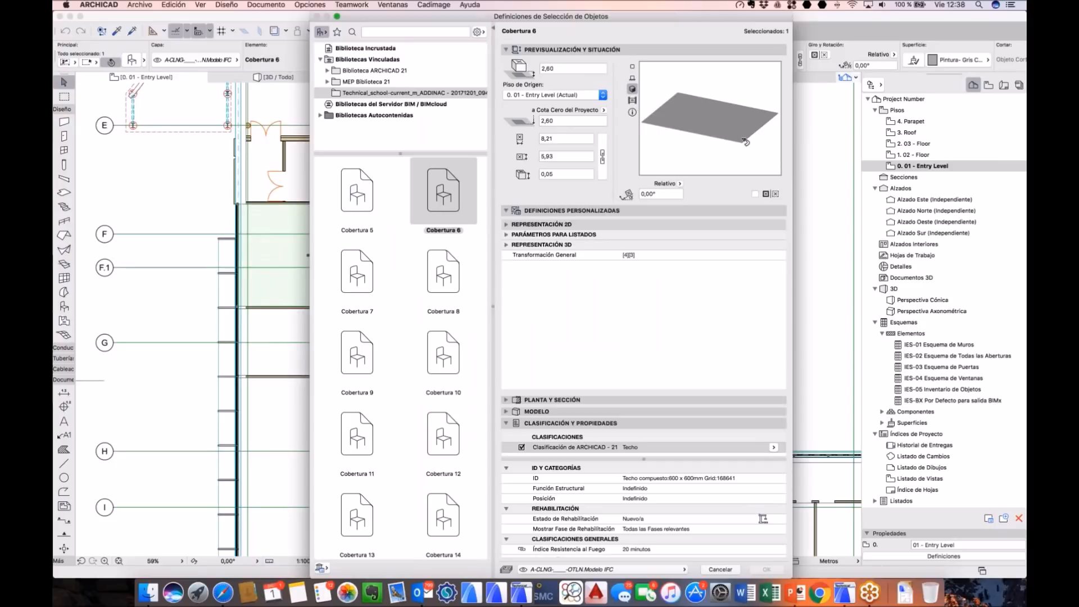
key("Escape")
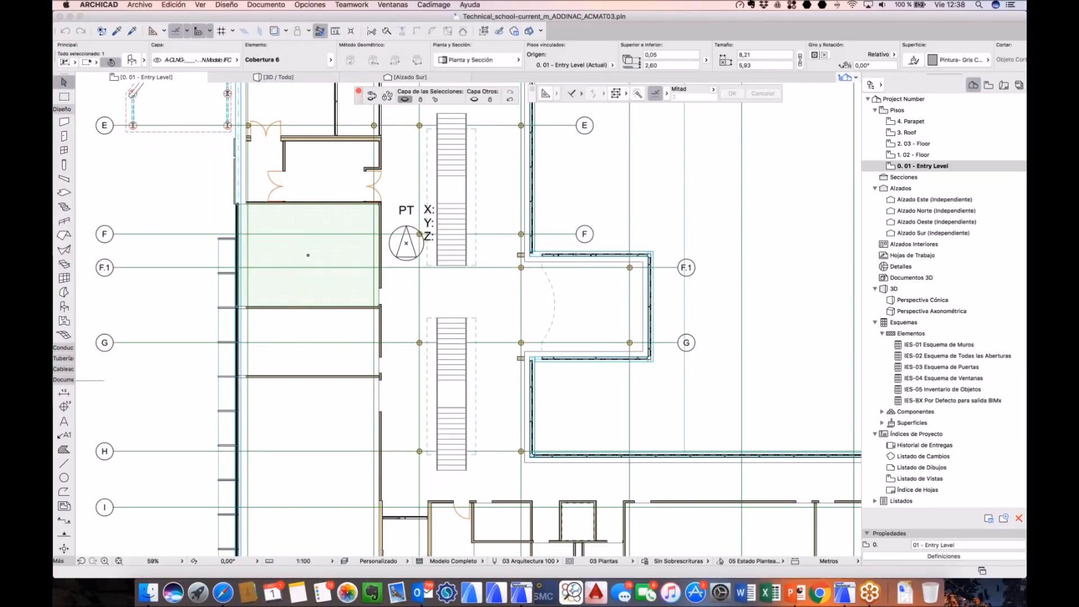
key("Escape")
Step: Show the model in the 3D perspective and view the sunscreens at the building's near facade corner up close
scroll(448, 267, "down", 5)
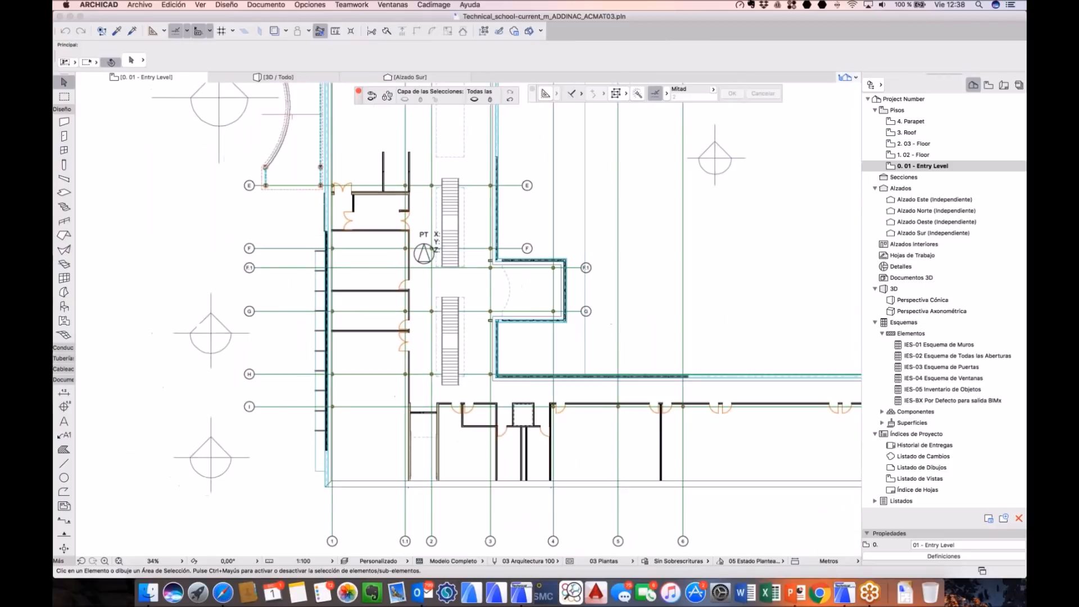
middle_click_drag(448, 267, 388, 201)
middle_click_drag(469, 259, 332, 377)
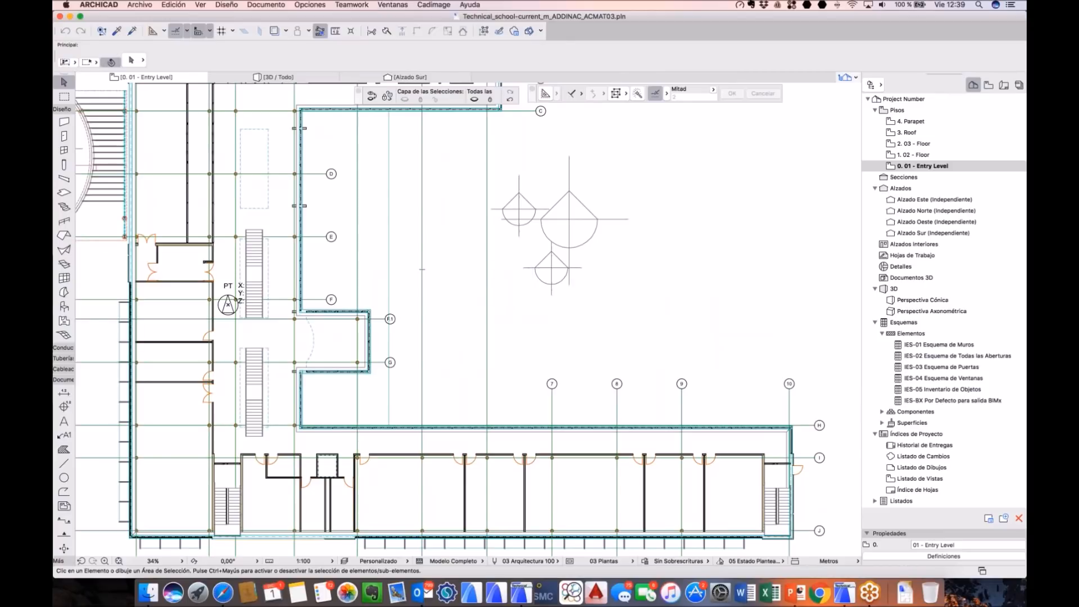
key("F3")
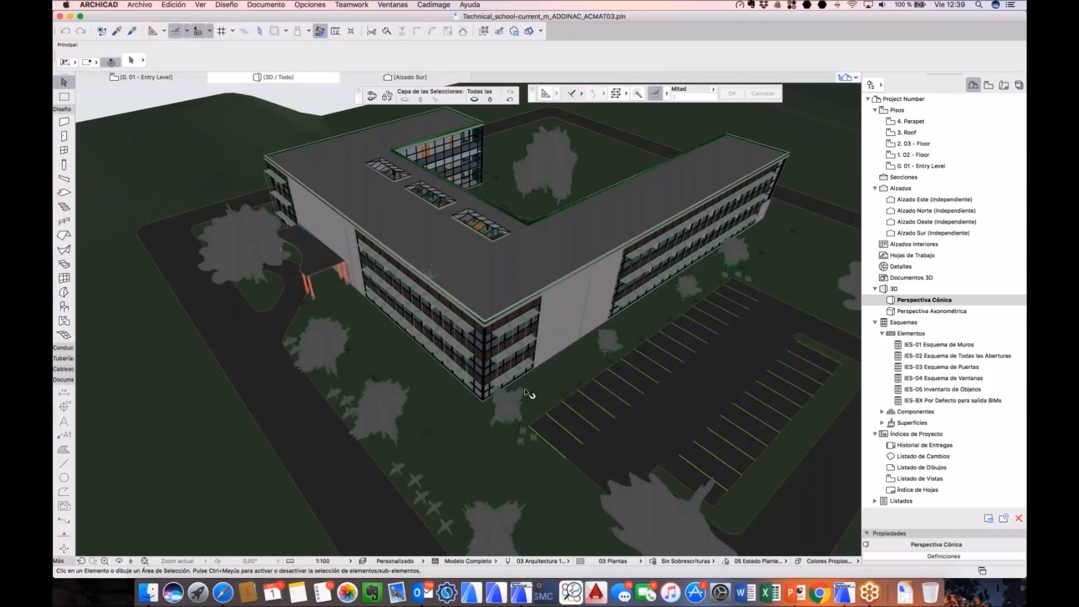
middle_click_drag(526, 392, 528, 309, "shift")
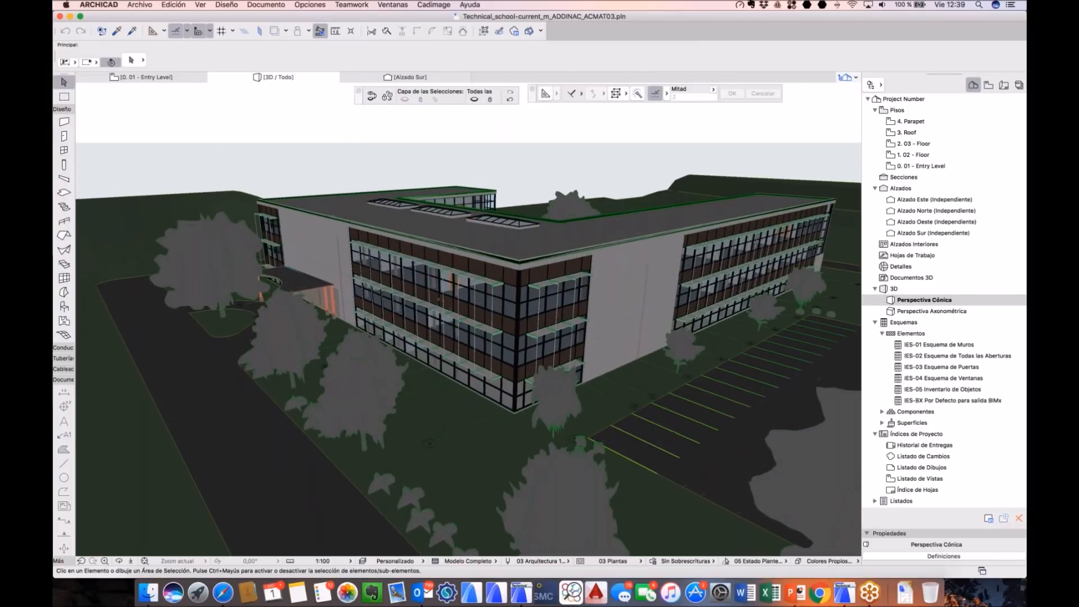
scroll(495, 299, "up", 10)
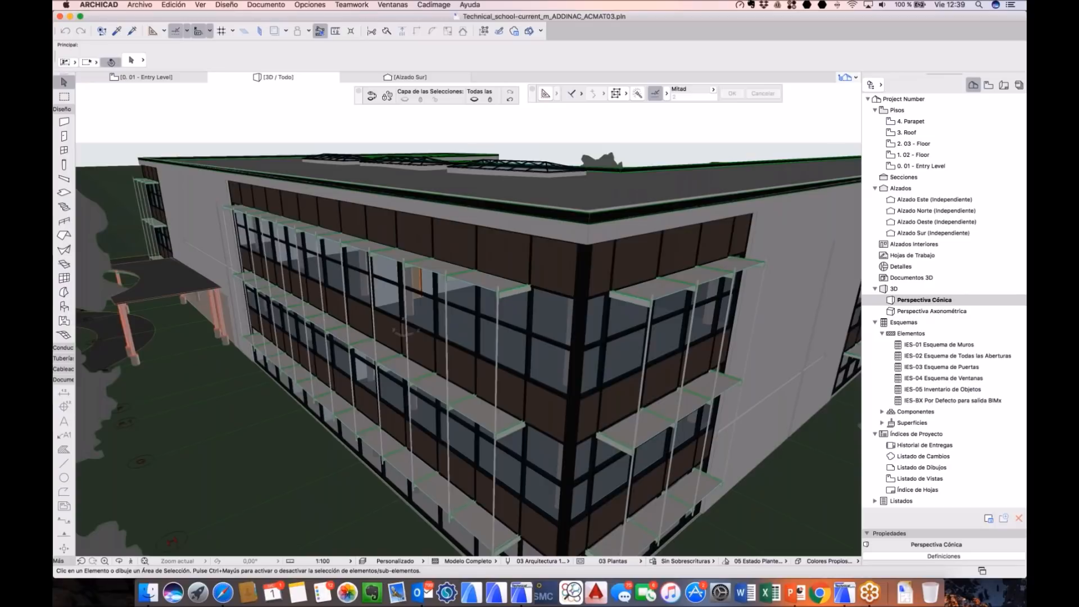
Step: Select the uppermost sunscreen slab on the long facade, open its slab settings, and check the building material list without changing Acero
left_click(512, 294)
left_click(485, 279)
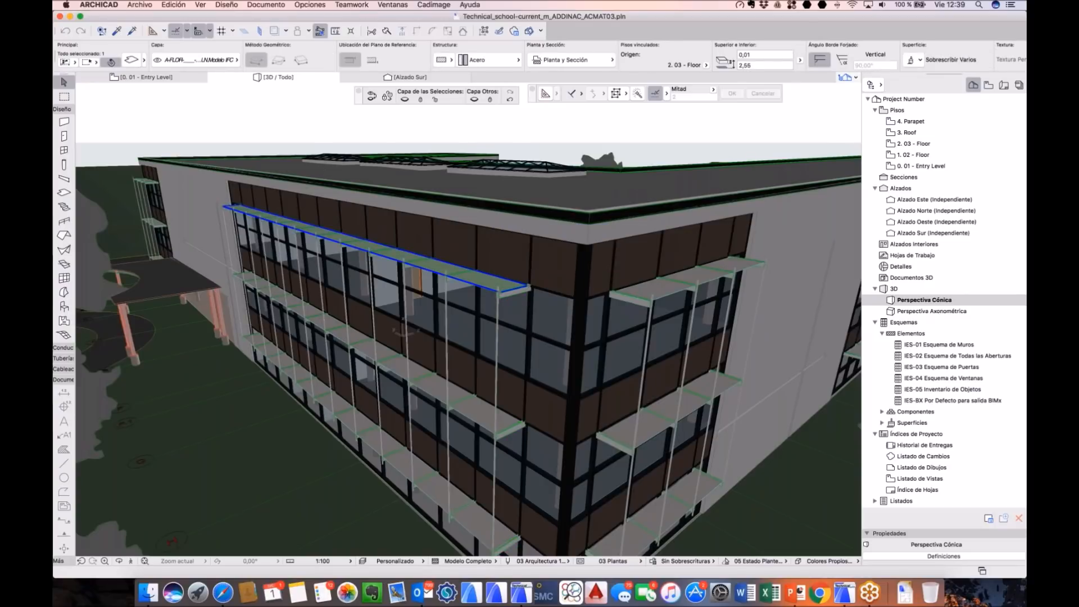
key("super+t")
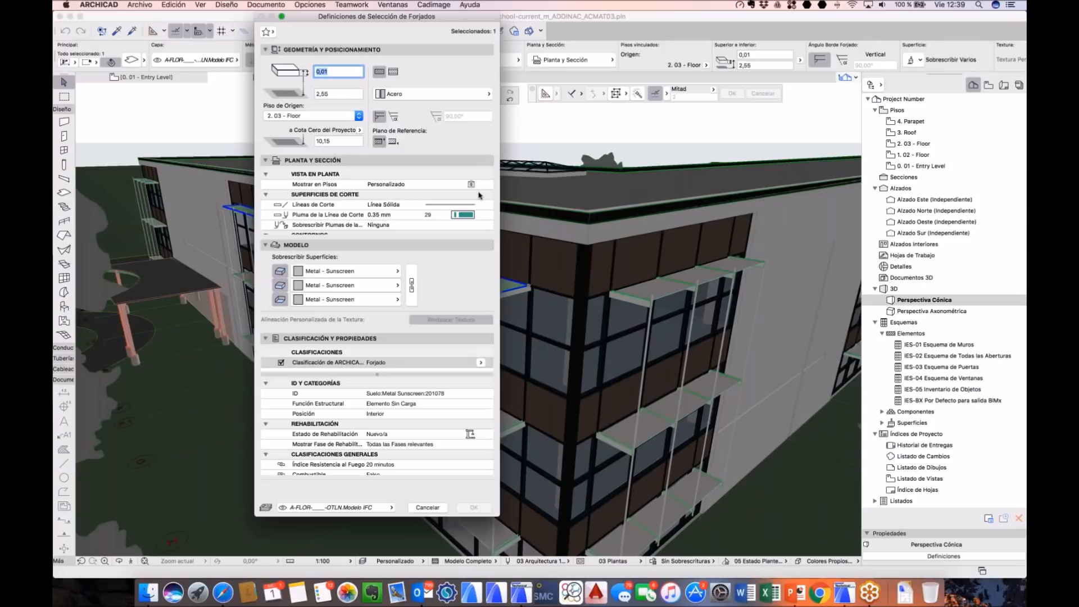
left_click(426, 95)
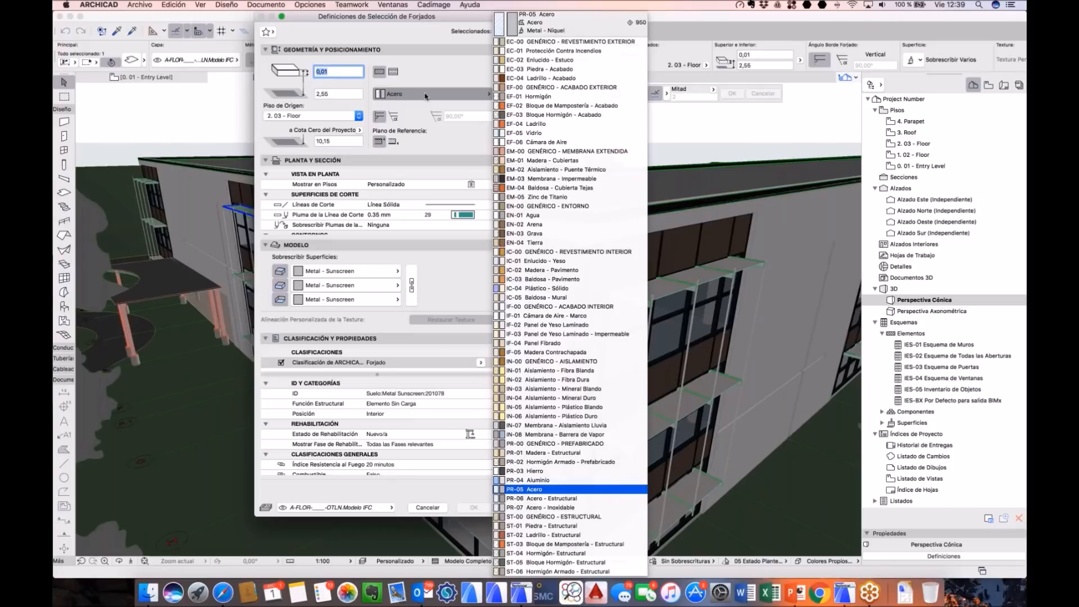
left_click(411, 37)
Step: Collapse the slab's floor plan and model settings, enlarge the dialog, and review its classification and IFC properties
left_click(273, 161)
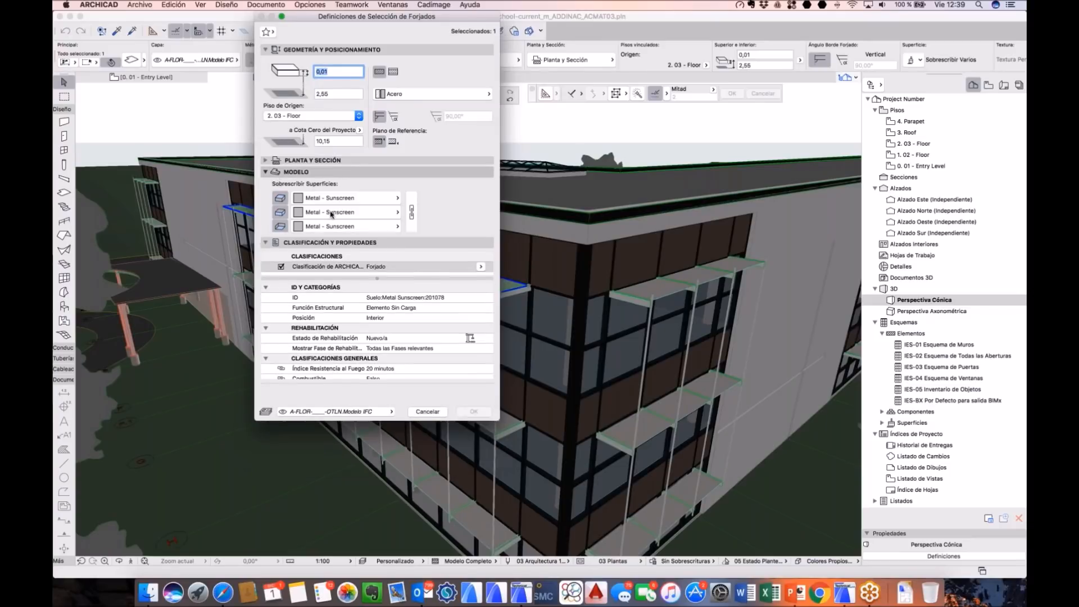
left_click(294, 172)
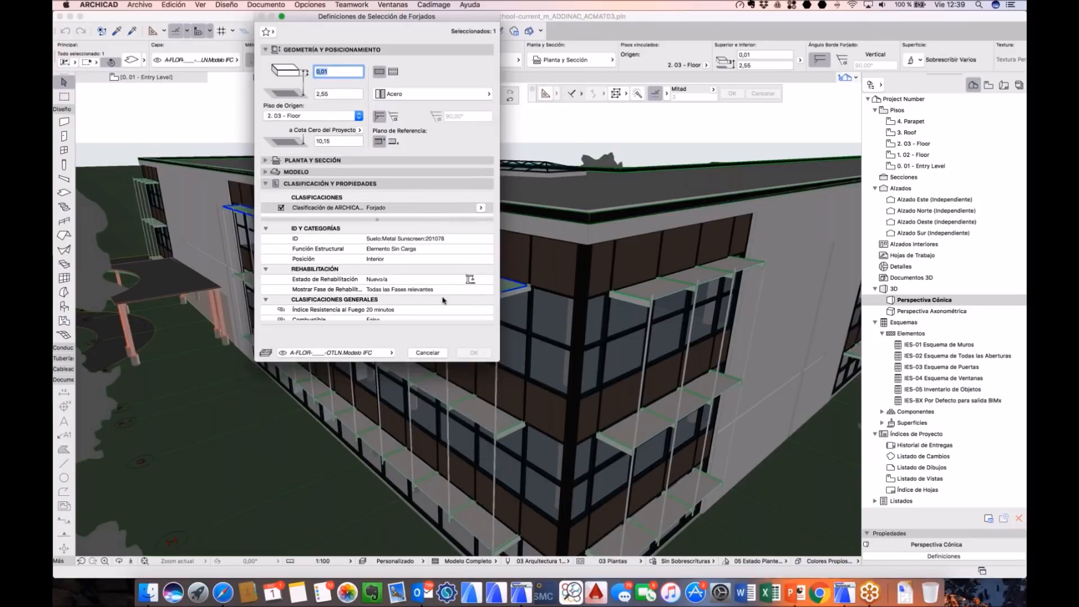
left_click_drag(499, 360, 502, 475)
scroll(396, 320, "down", 5)
scroll(397, 320, "down", 6)
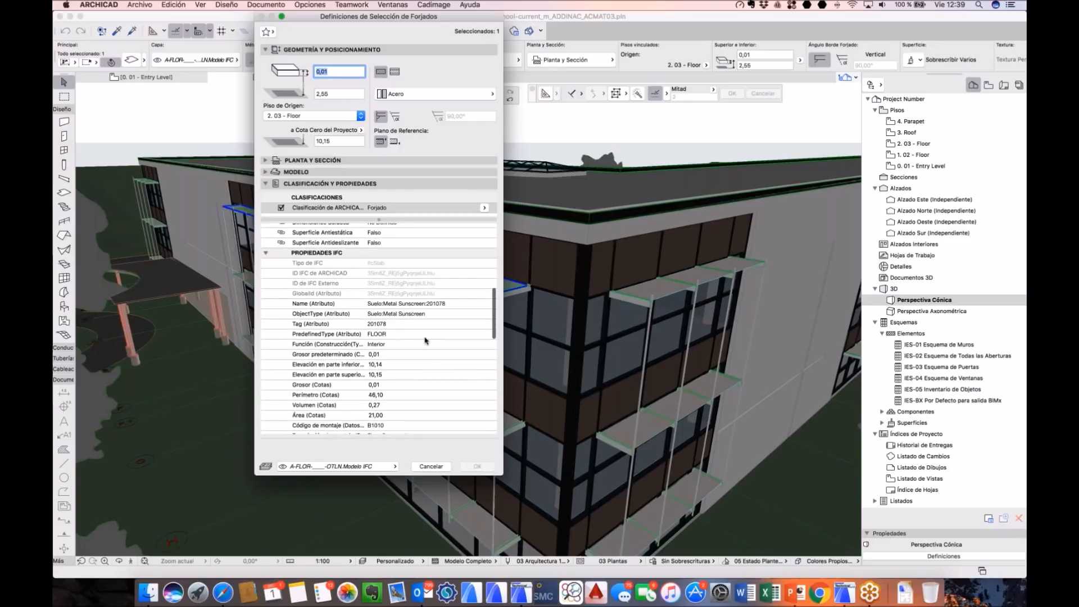
scroll(426, 340, "down", 3)
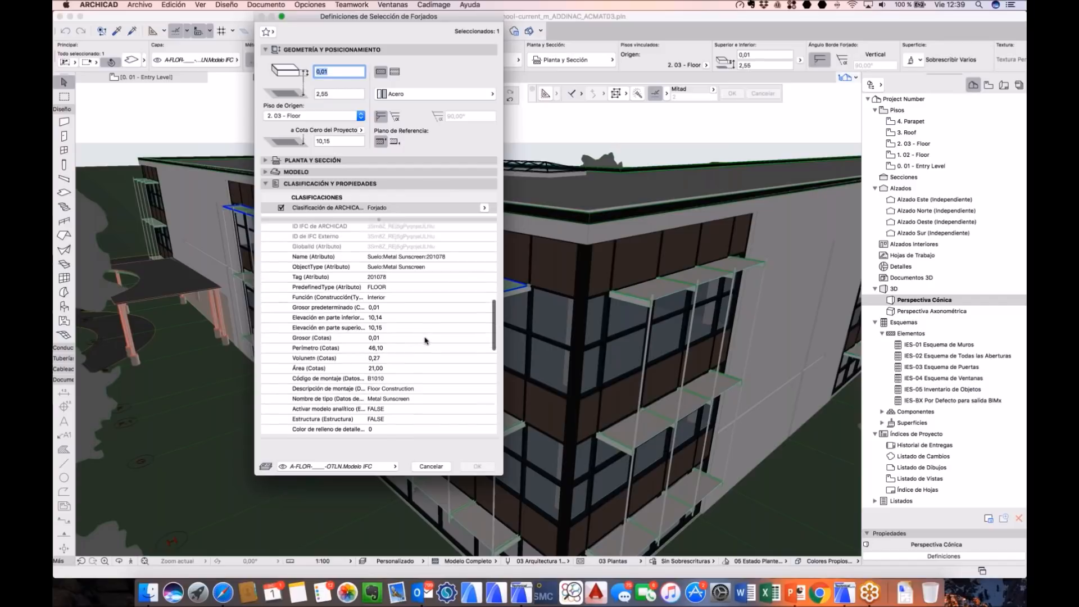
scroll(426, 340, "down", 5)
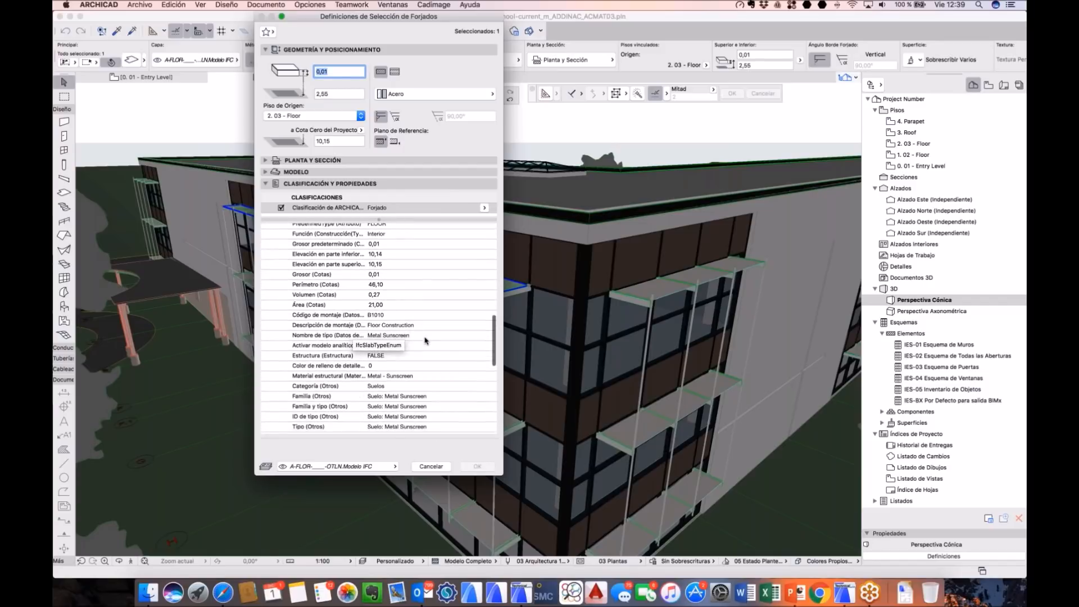
scroll(397, 378, "down", 1)
scroll(397, 378, "down", 1)
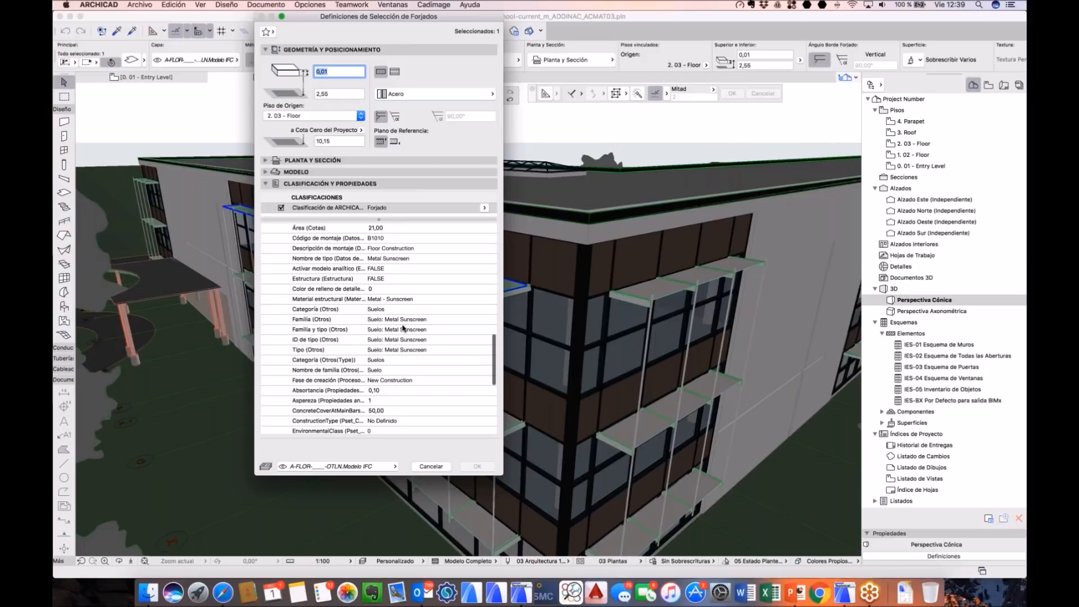
Step: Review the sunscreen slab's remaining IFC properties down to the end of the list and close its settings without changes
scroll(402, 328, "down", 5)
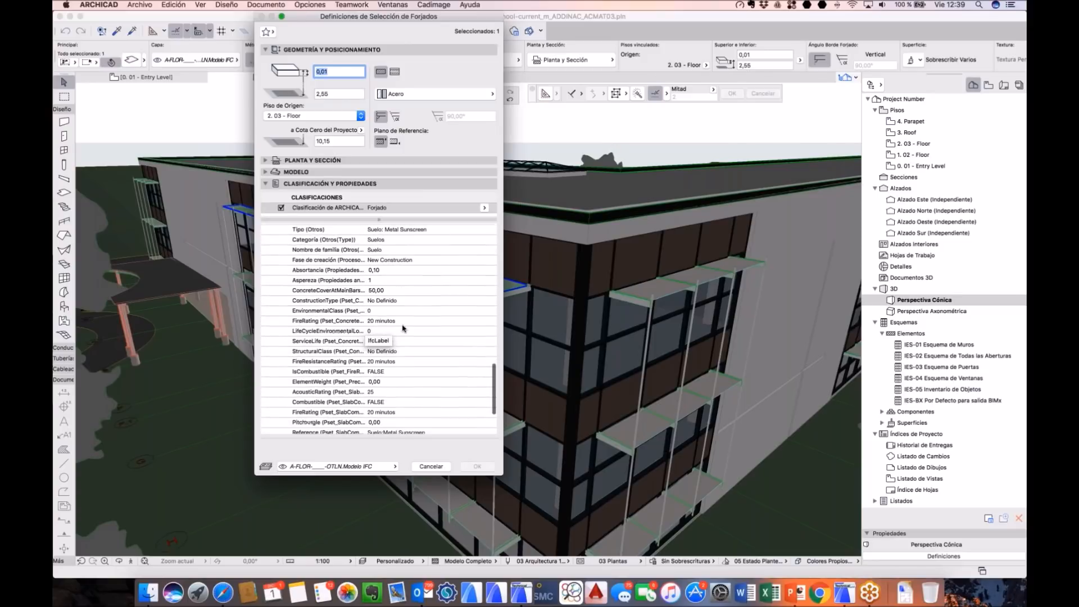
scroll(375, 357, "down", 2)
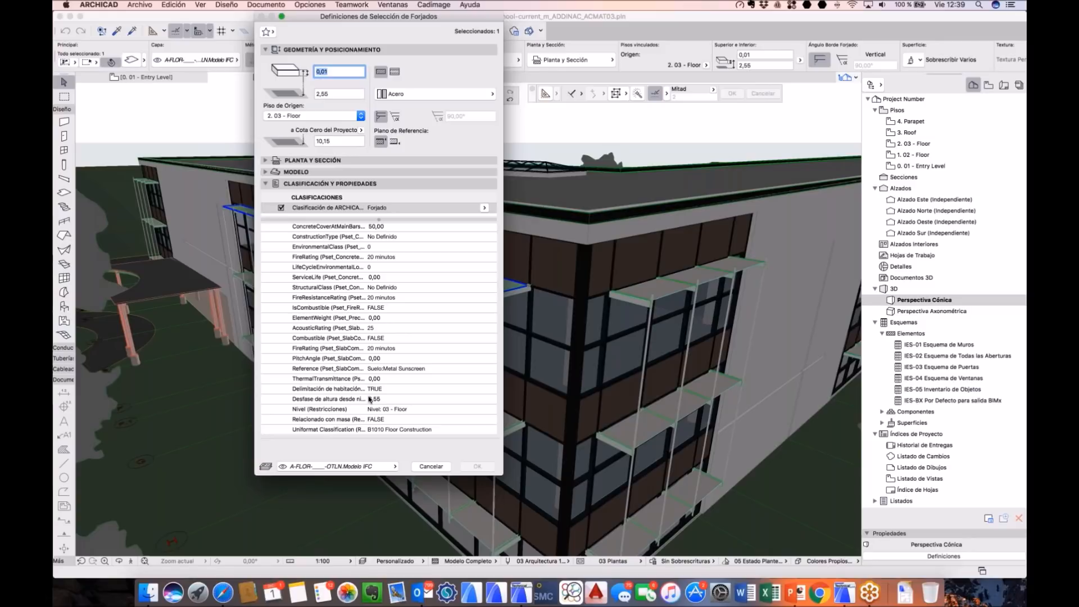
scroll(426, 320, "down", 2)
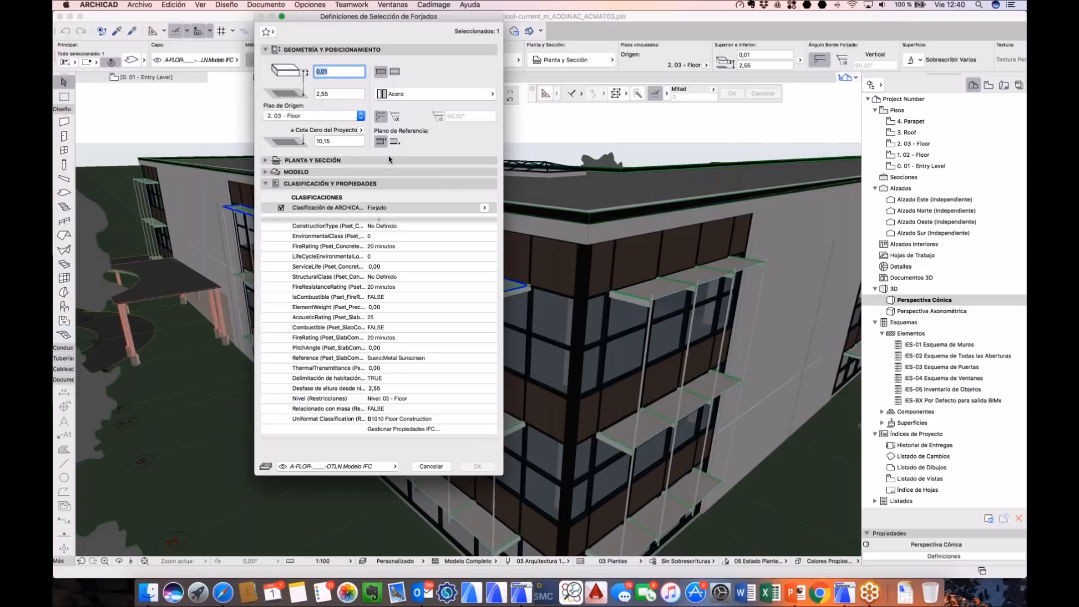
left_click(440, 467)
Step: Select the large exterior wall on the short facade, review its classification and IFC properties, and close the settings unchanged
middle_click_drag(433, 381, 381, 378)
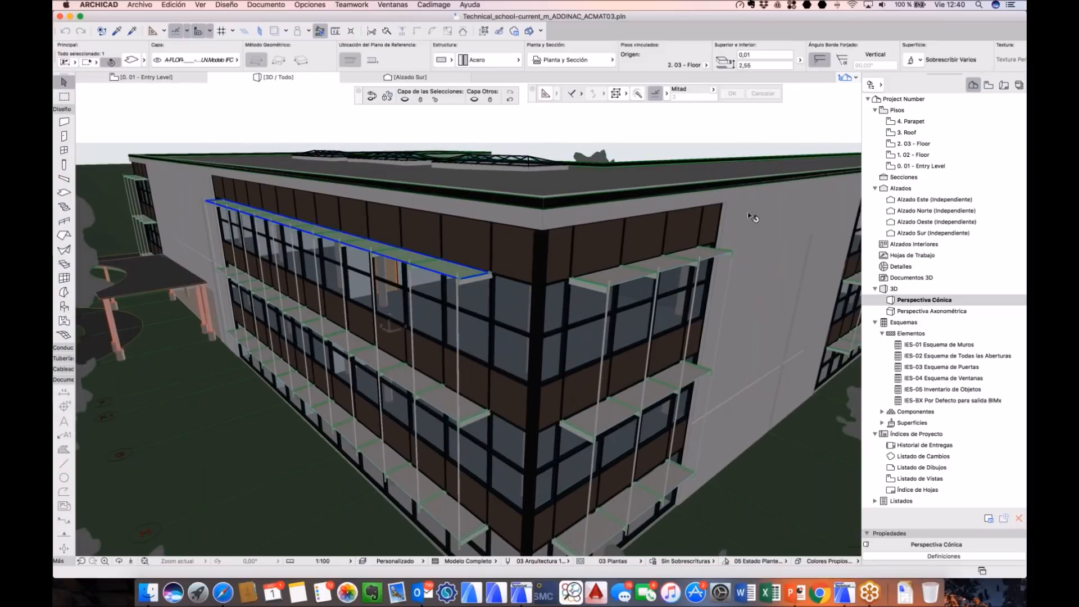
left_click(778, 272)
key("super+t")
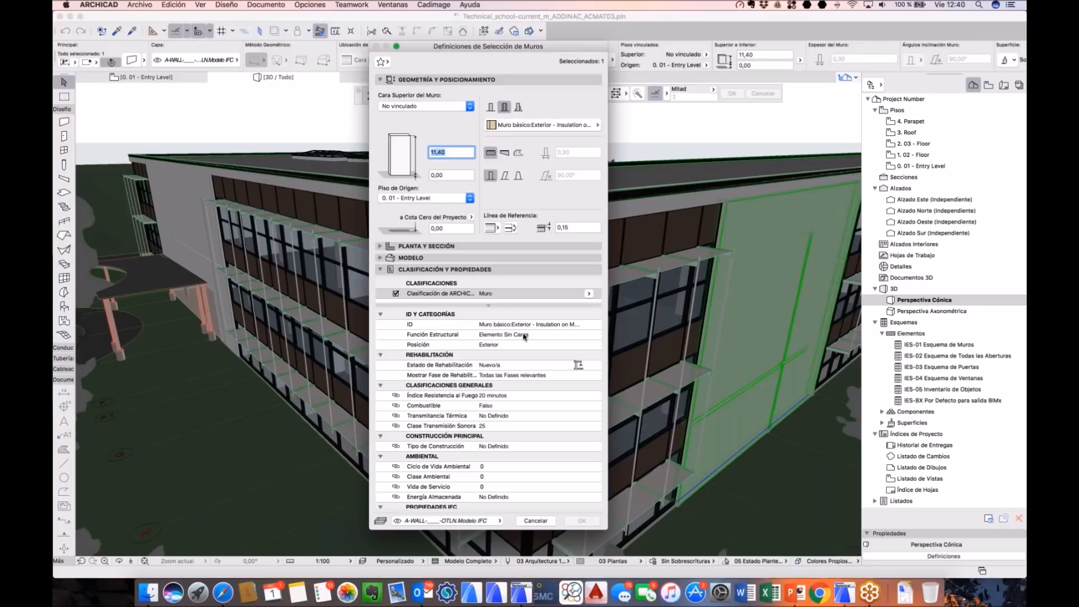
scroll(522, 379, "down", 10)
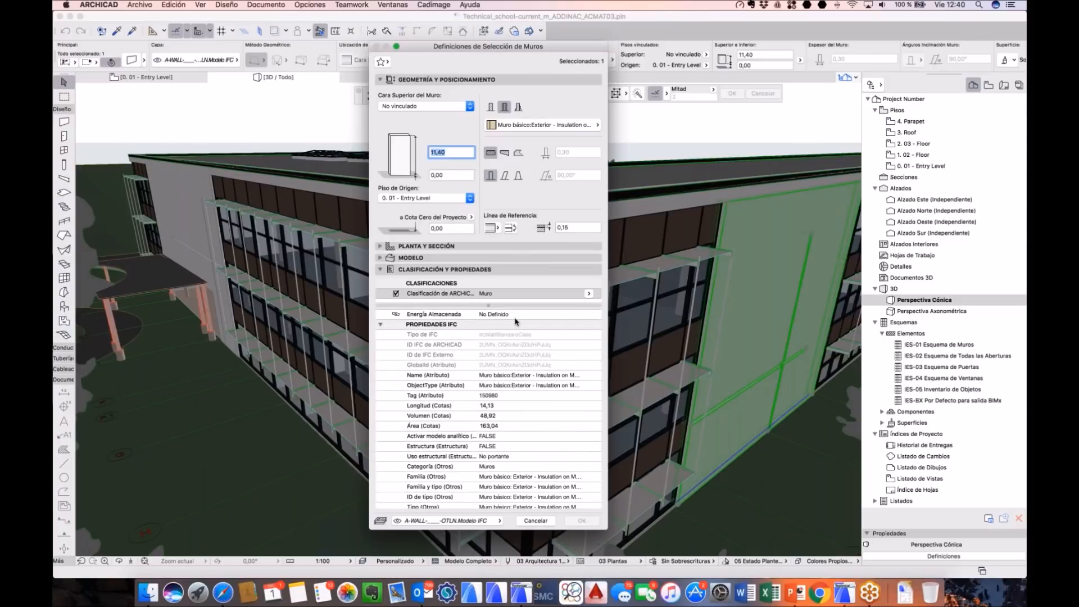
left_click(536, 521)
key("Escape")
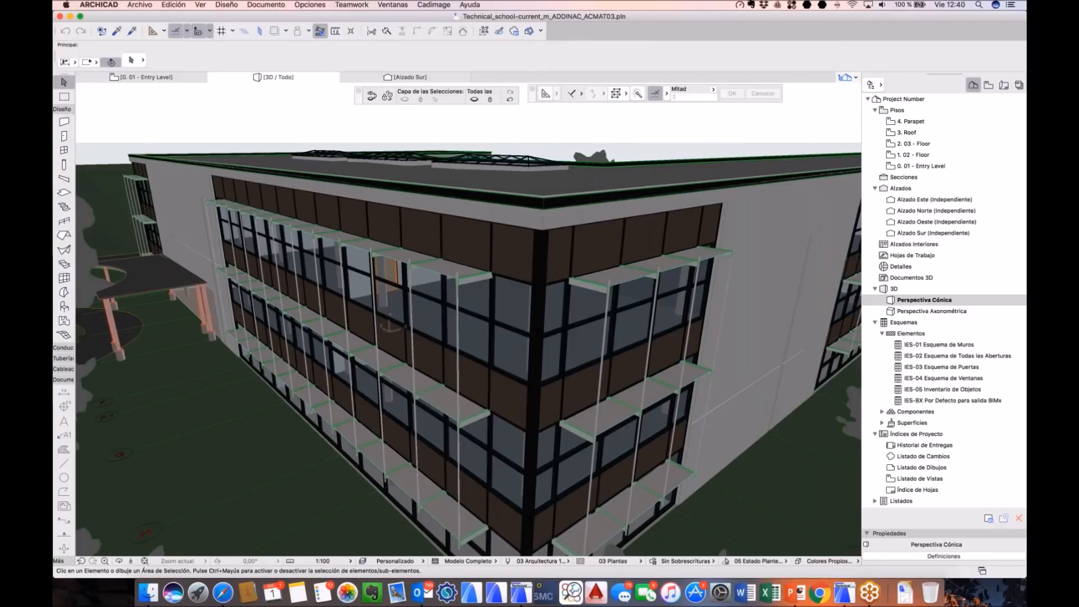
Step: Select all the doors in the model and show only them with their host walls in 3D
key("F2")
middle_click_drag(205, 218, 328, 225)
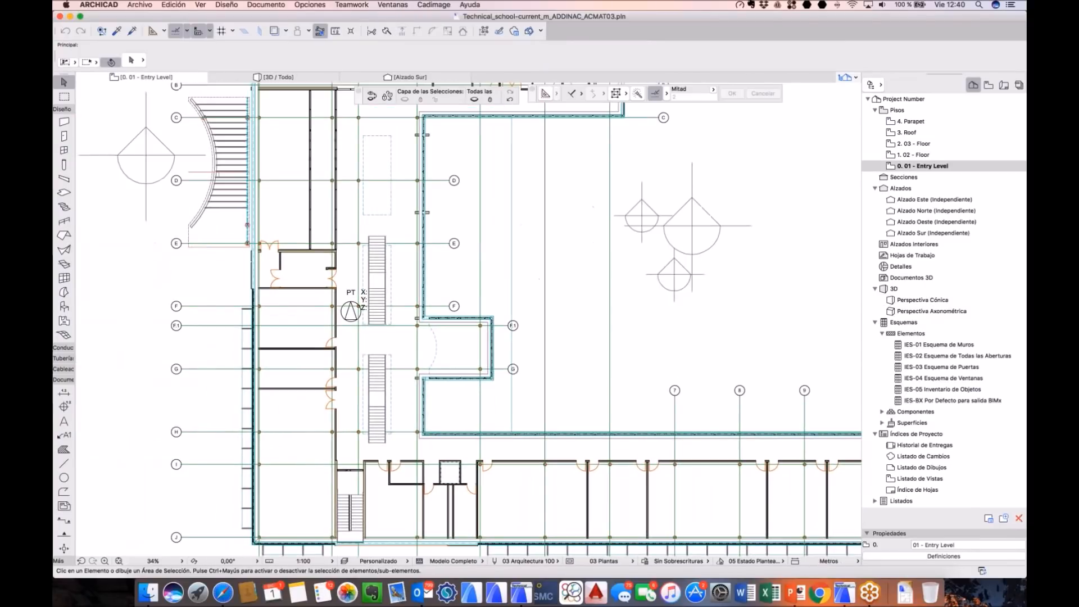
key("F3")
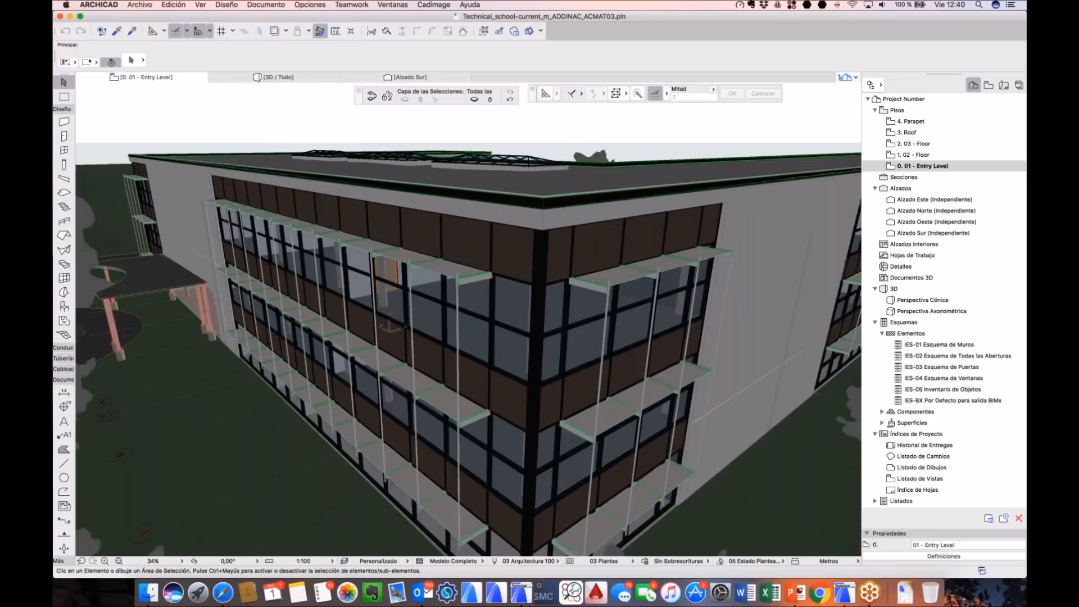
left_click(65, 136)
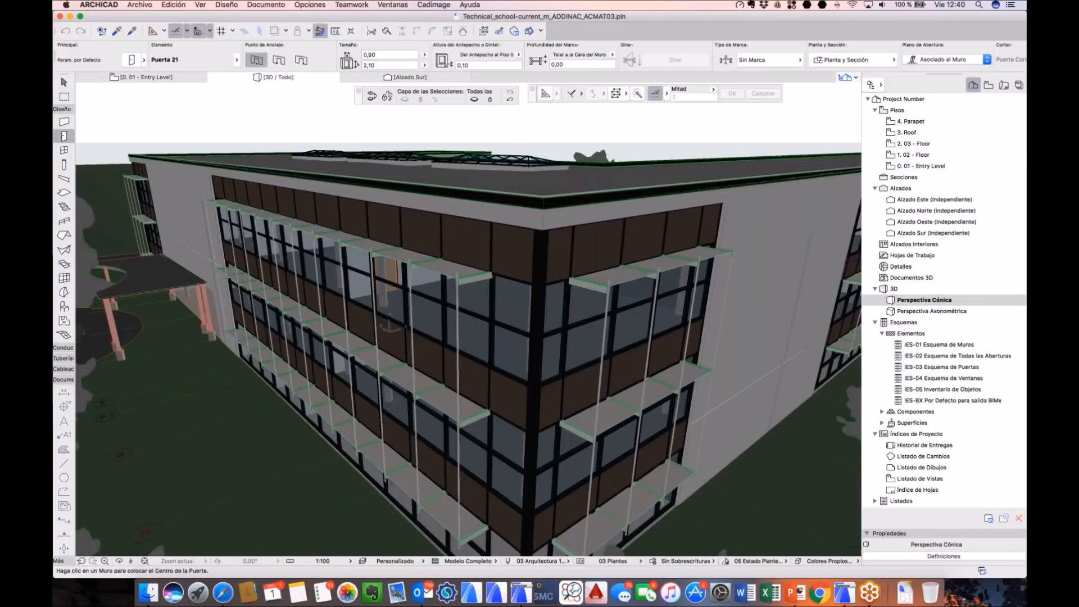
key("super+a")
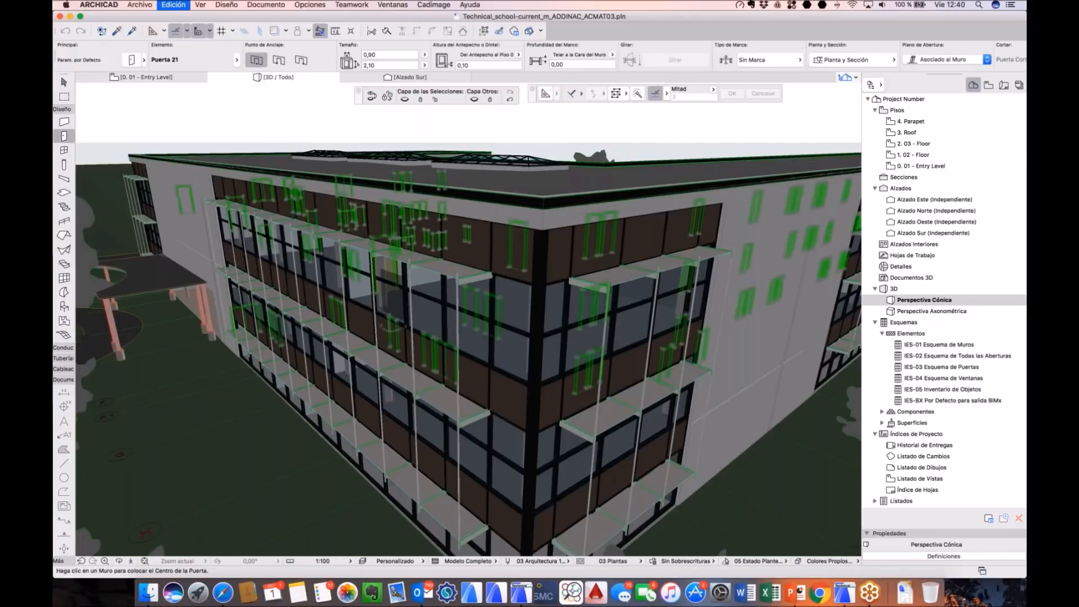
key("F5")
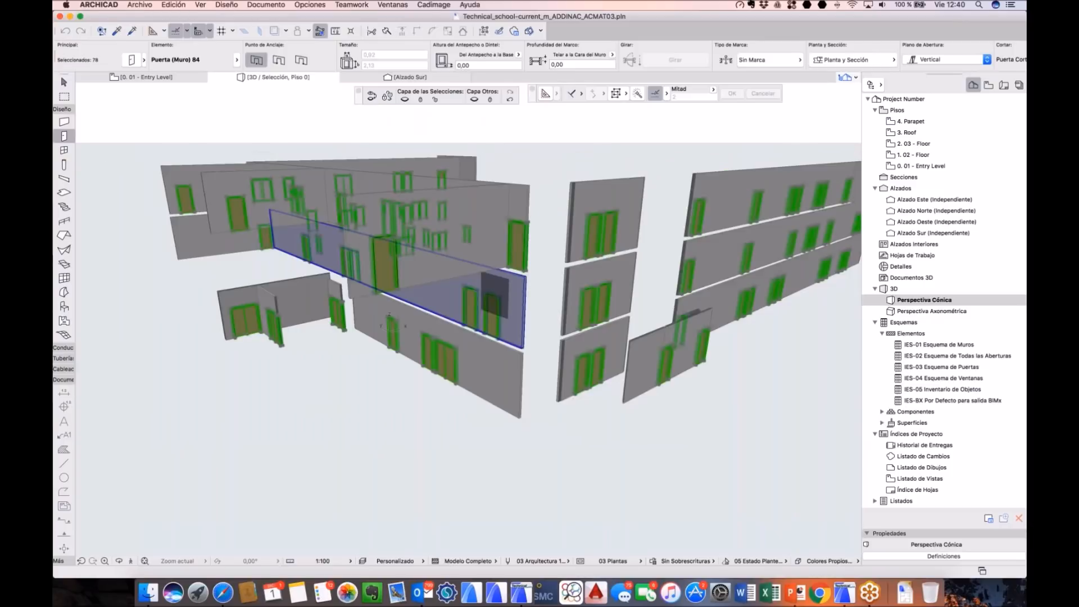
middle_click_drag(315, 390, 454, 423, "shift")
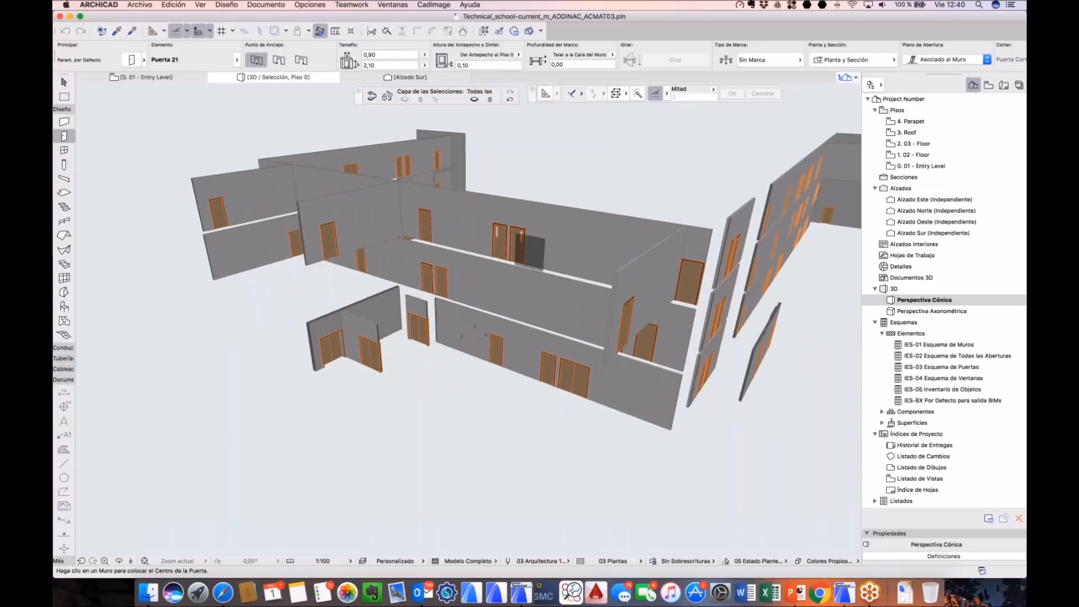
Step: Select a single door on the long upper wall, inspect its door panel parameters, and close the settings without changes
key("Escape")
left_click(518, 245)
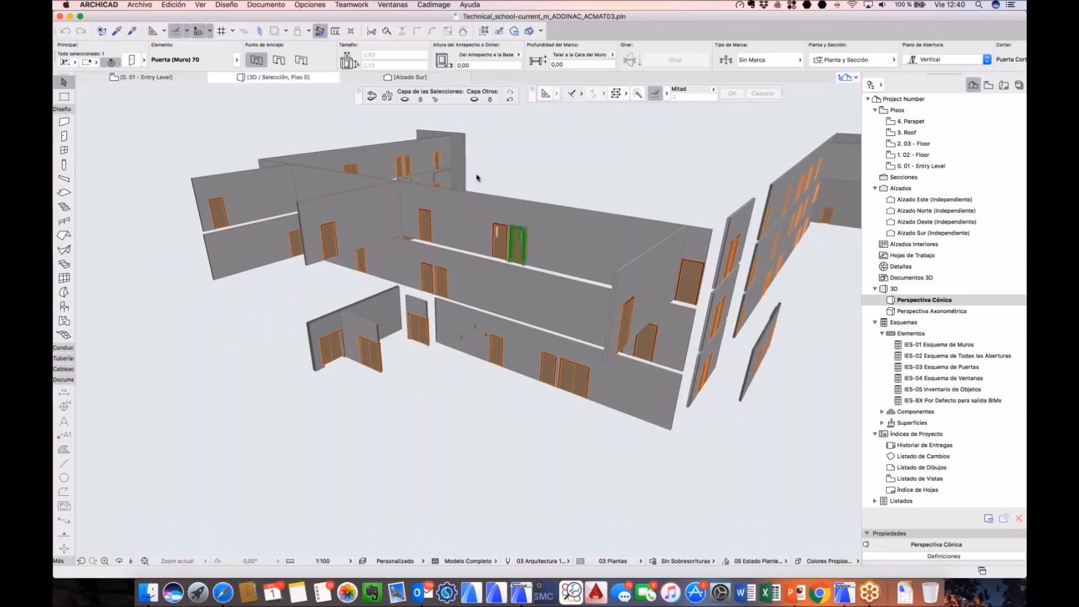
key("super+t")
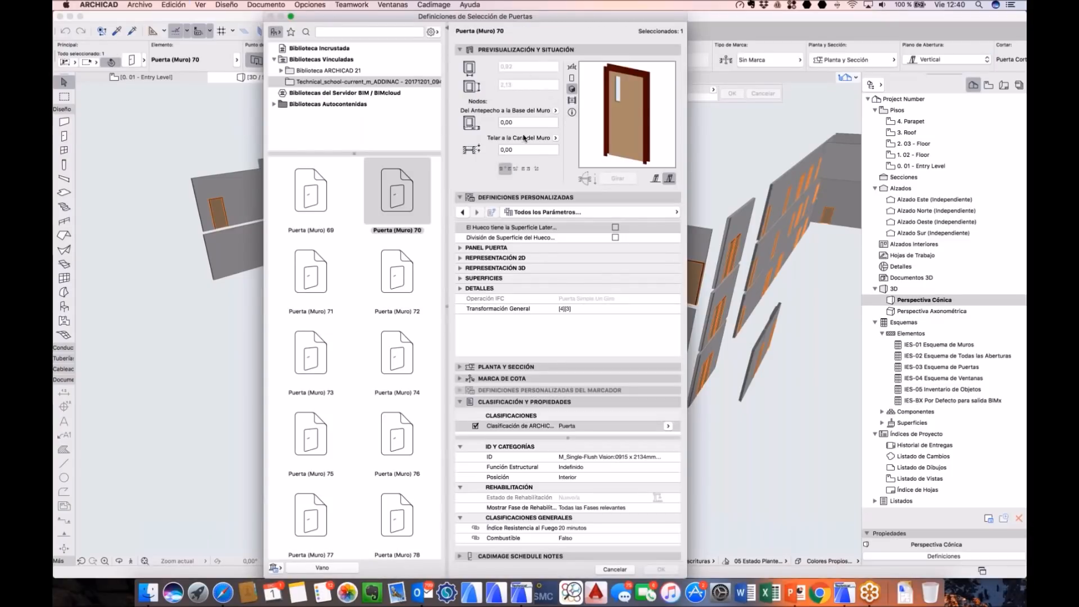
left_click(461, 248)
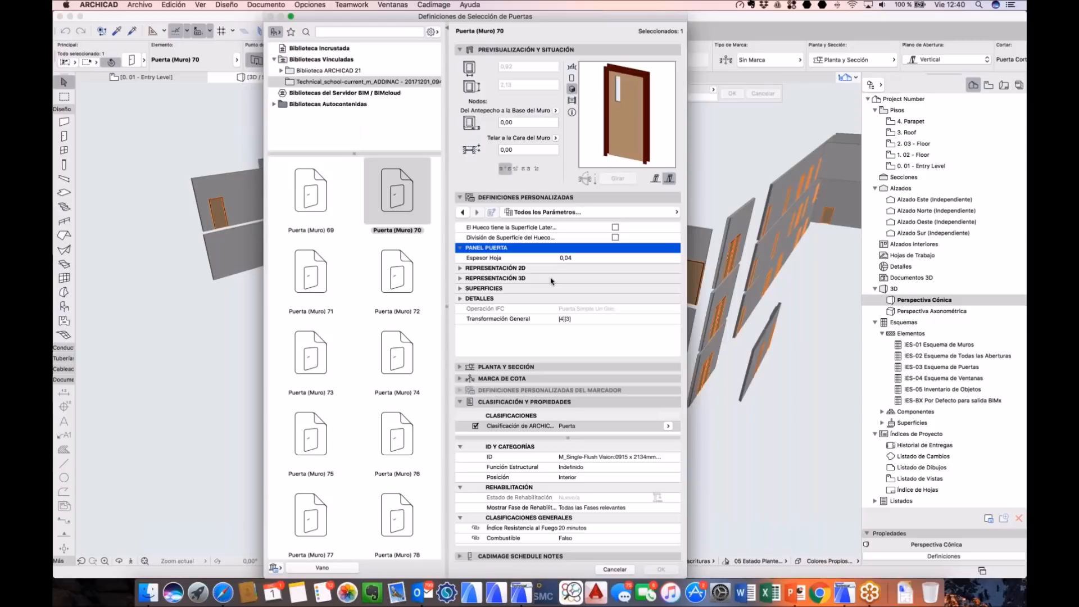
scroll(605, 510, "down", 3)
scroll(614, 478, "up", 3)
key("Escape")
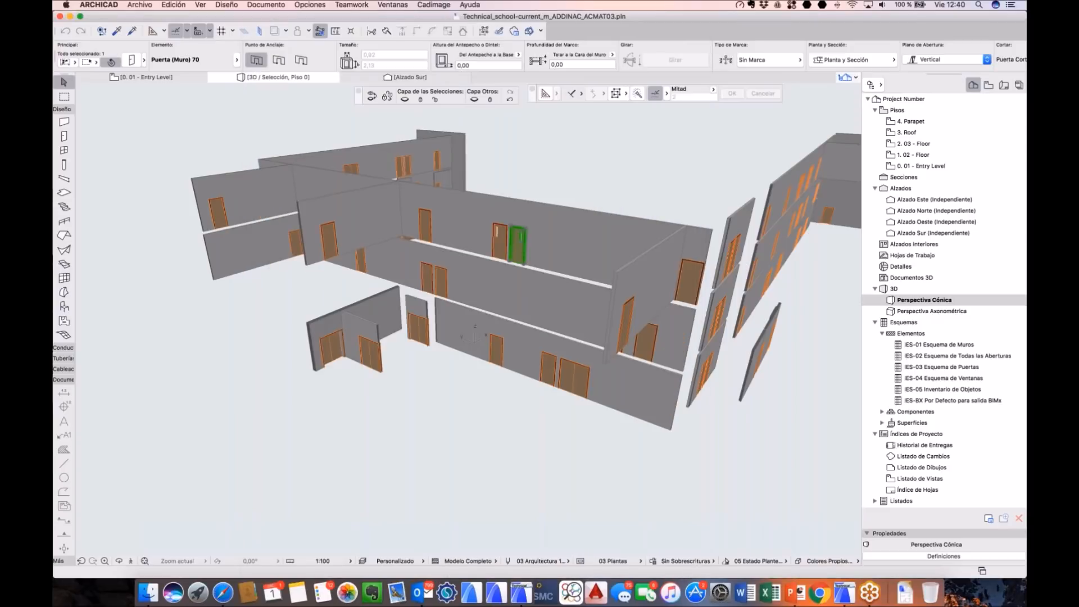
Step: Load the selected door's criteria into Find & Select and remove the IFC type, layer and width criteria, keeping only the element type Puerta
key("super+f")
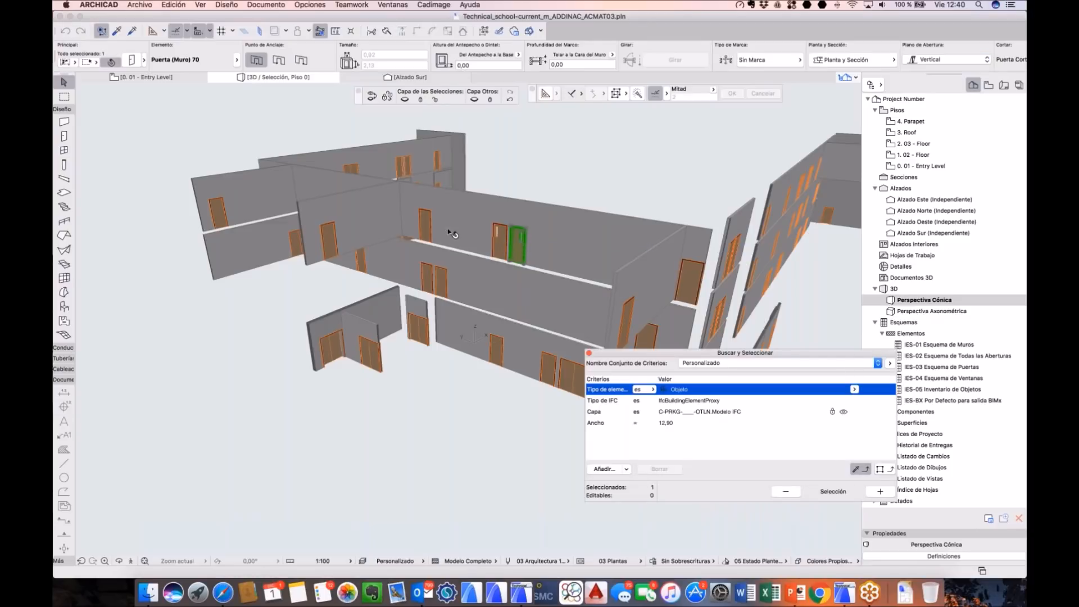
left_click_drag(655, 352, 482, 295)
left_click(718, 413)
left_click(439, 344)
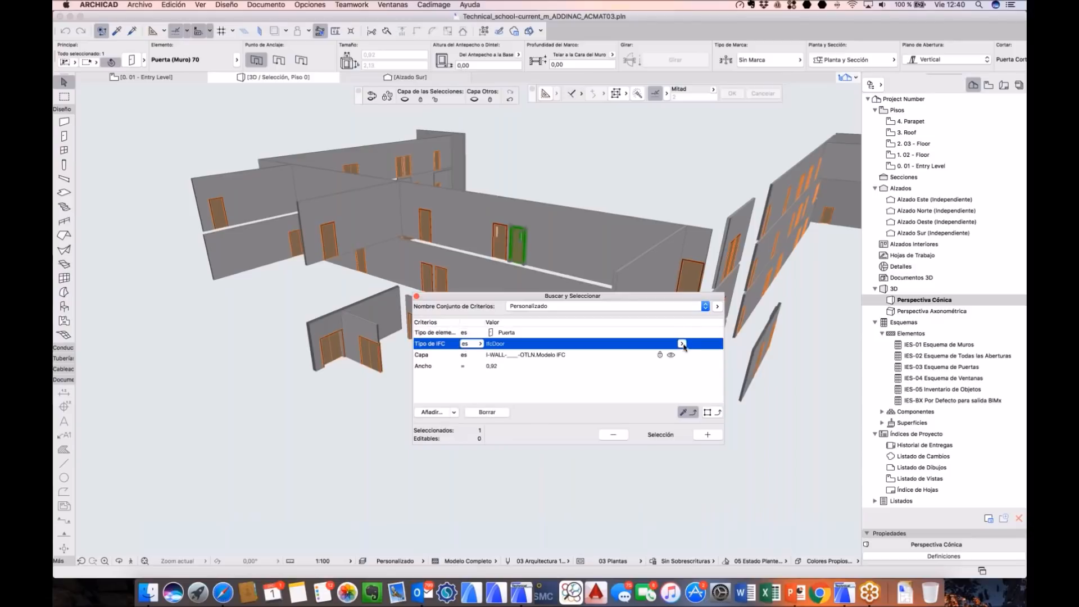
left_click(484, 412)
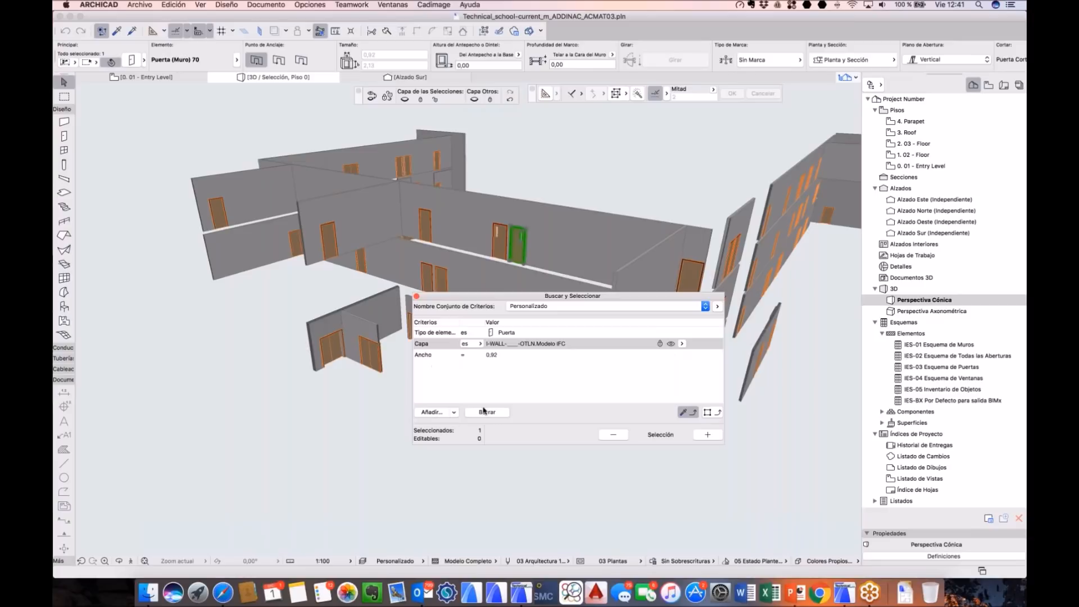
left_click(486, 412)
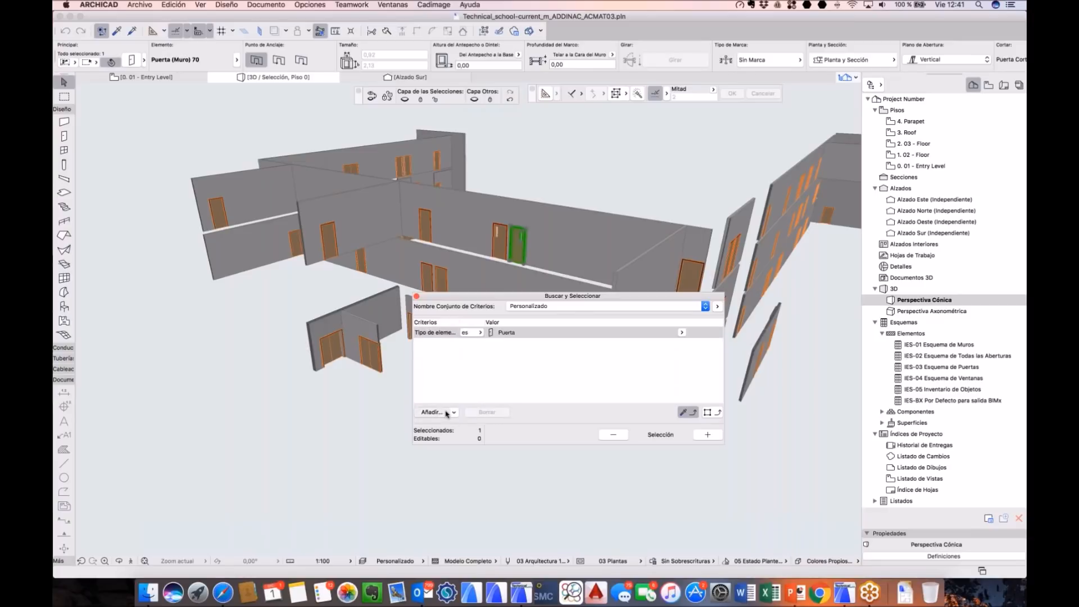
Step: Add the IFC type product criterion IfcDoorStyle - 0915 x 2134mm and select all the matching doors
left_click(447, 414)
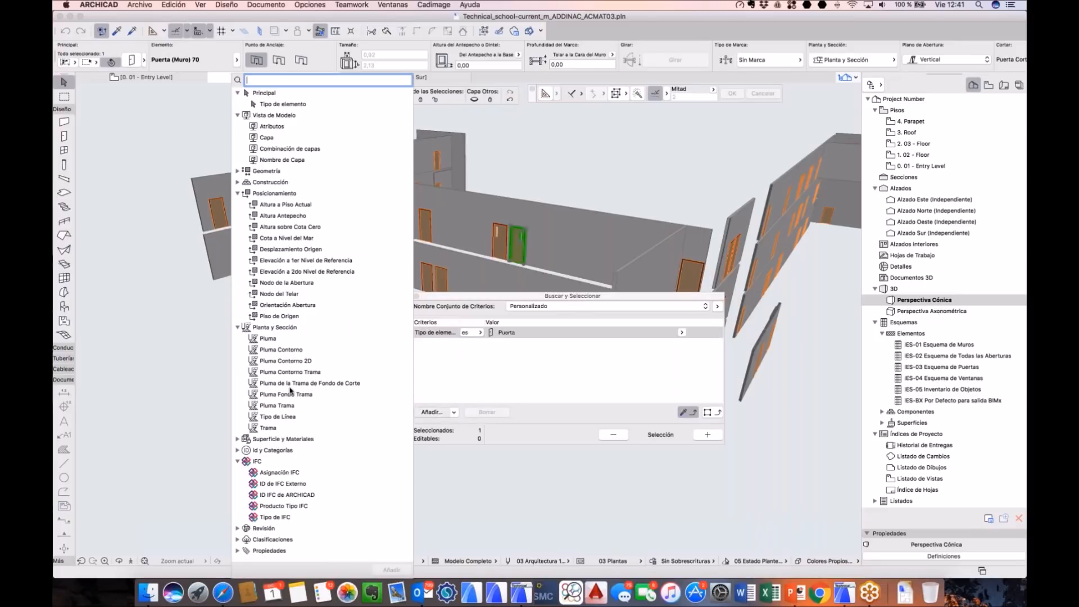
double_click(303, 506)
left_click(514, 356)
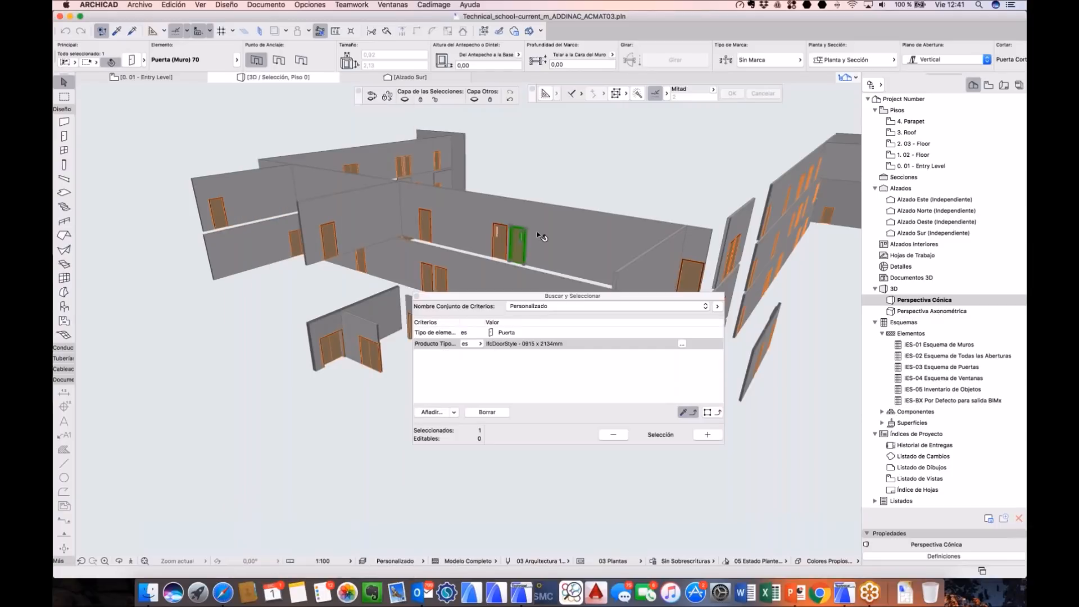
left_click(707, 434)
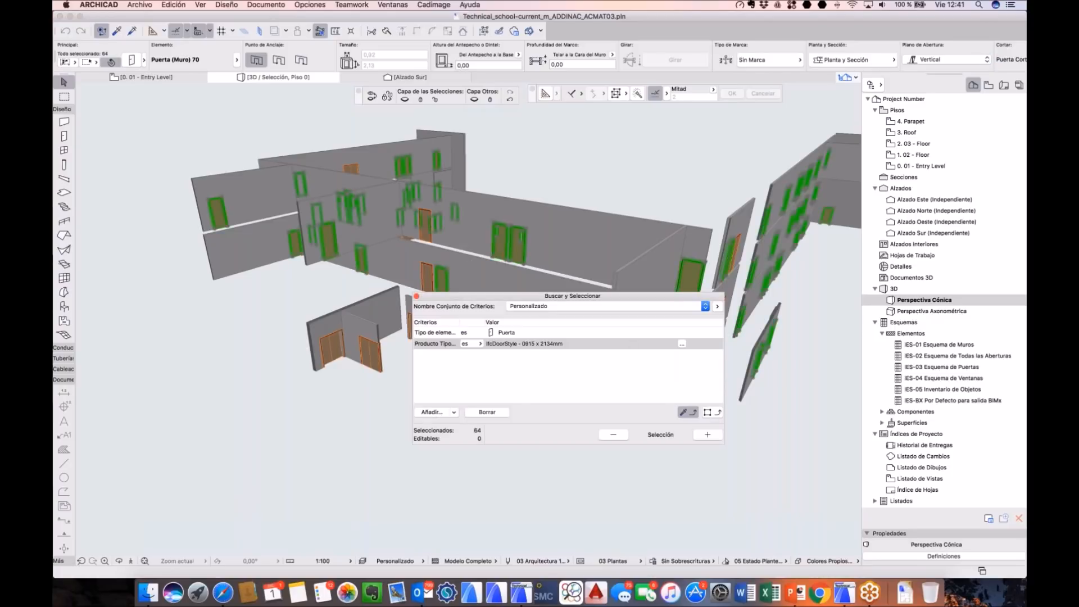
Step: Unlock the layer of the selected doors
middle_click_drag(635, 204, 360, 208)
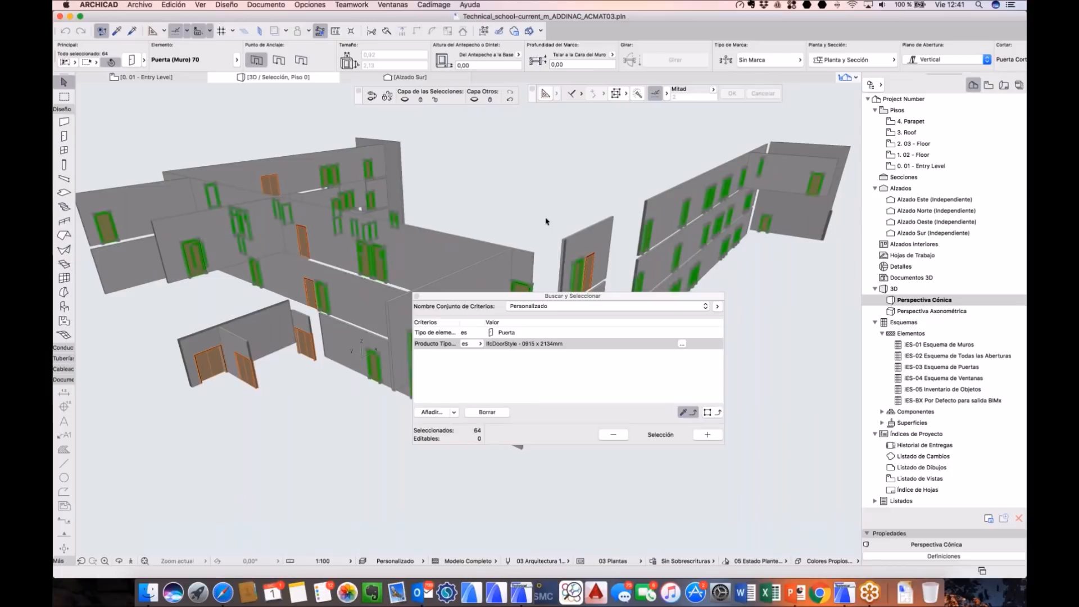
middle_click_drag(517, 188, 549, 200)
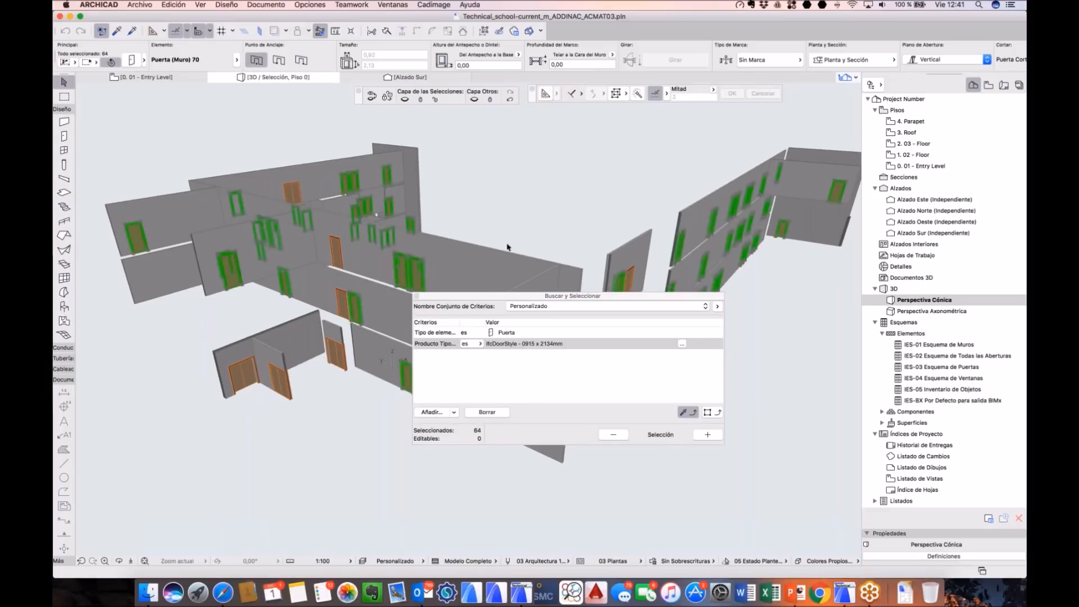
right_click(473, 212)
mouse_move(562, 254)
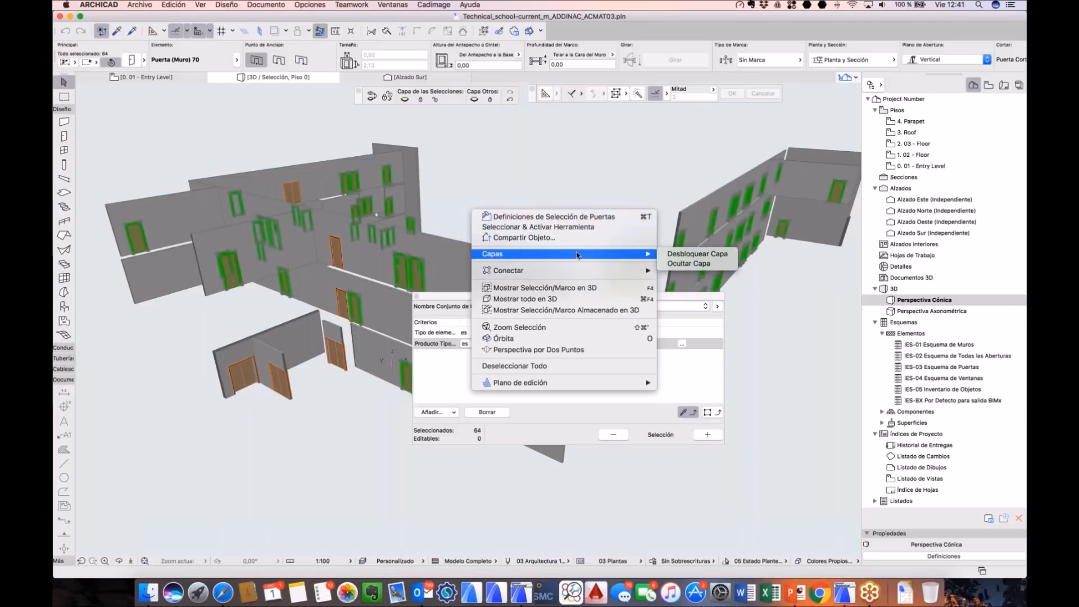
left_click(702, 260)
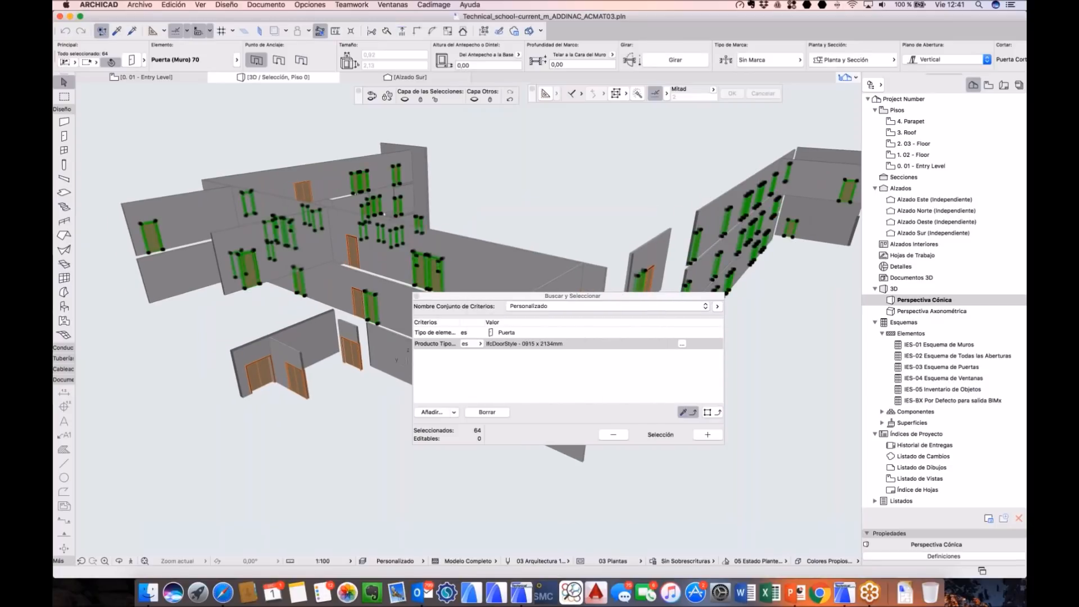
Step: In the selected doors' settings, choose Puerta 21 from the Puertas Batientes 21 folder of the ARCHICAD 21 library as the replacement door
key("super+t")
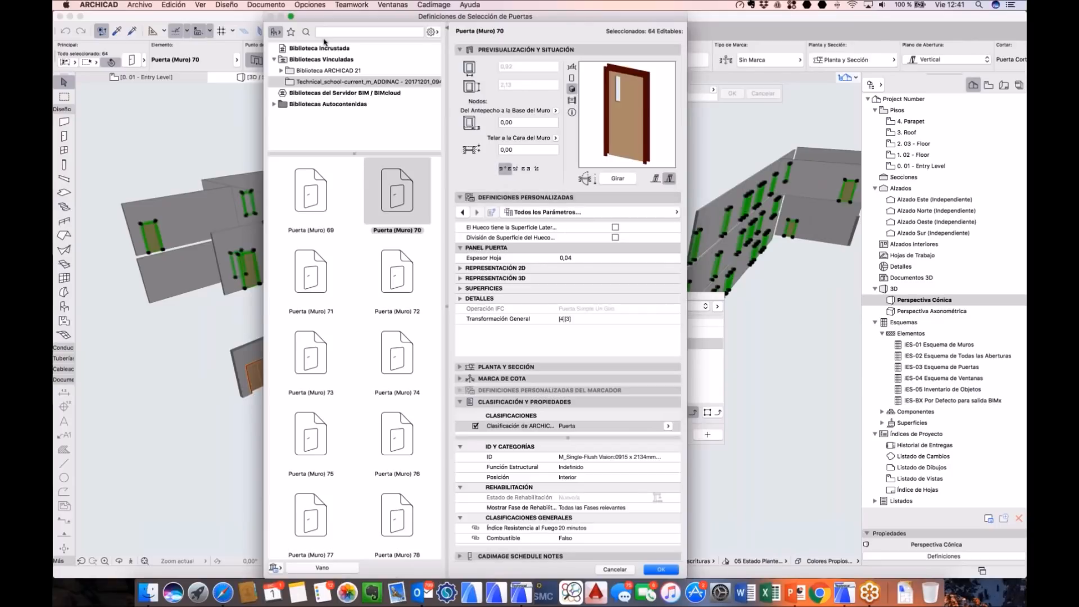
left_click(286, 34)
left_click(275, 32)
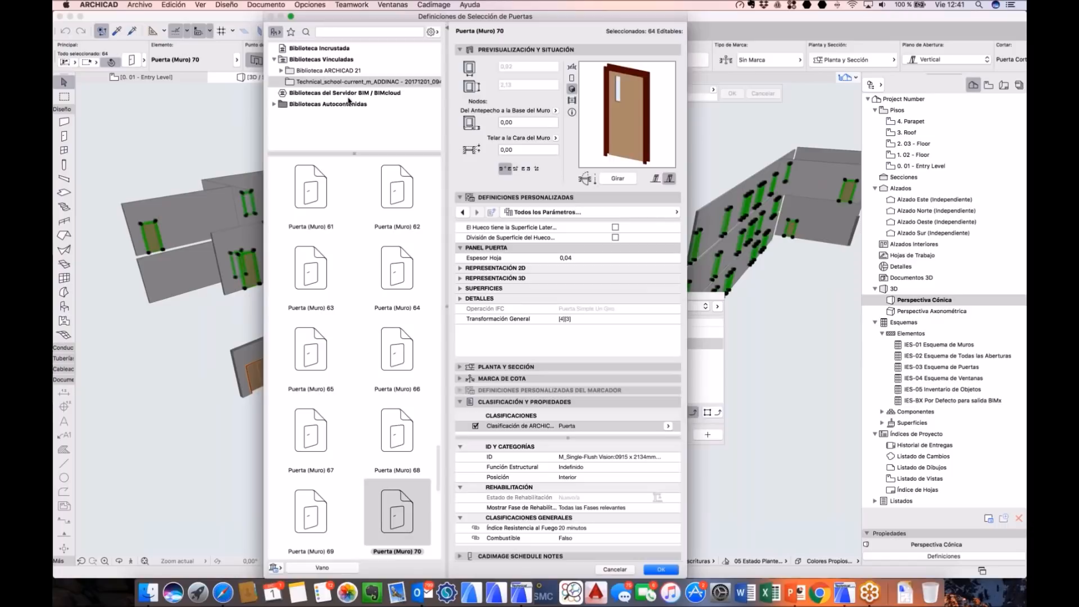
left_click(282, 70)
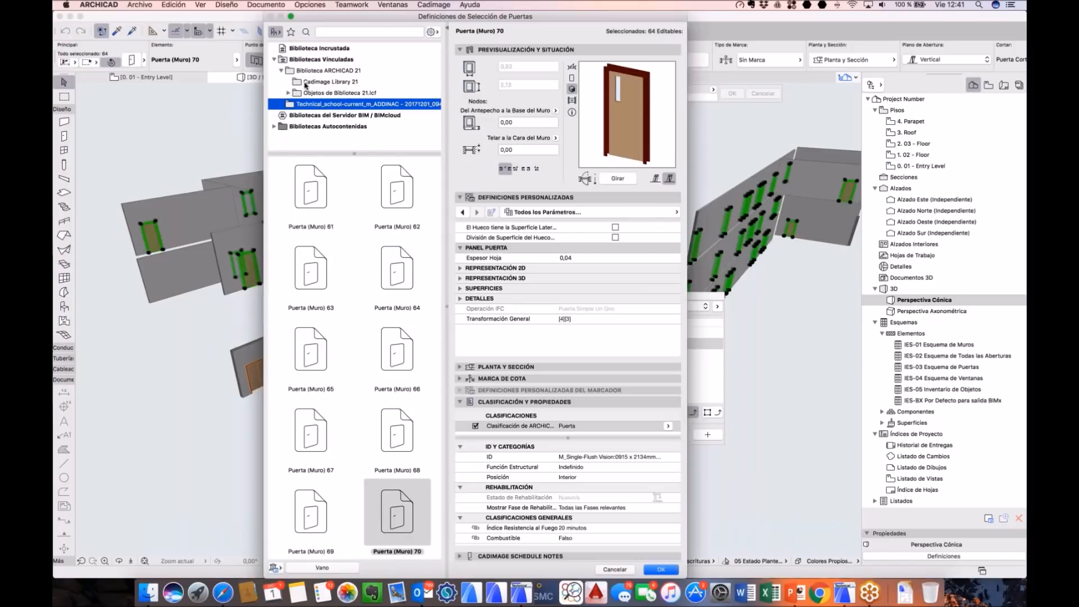
left_click(289, 93)
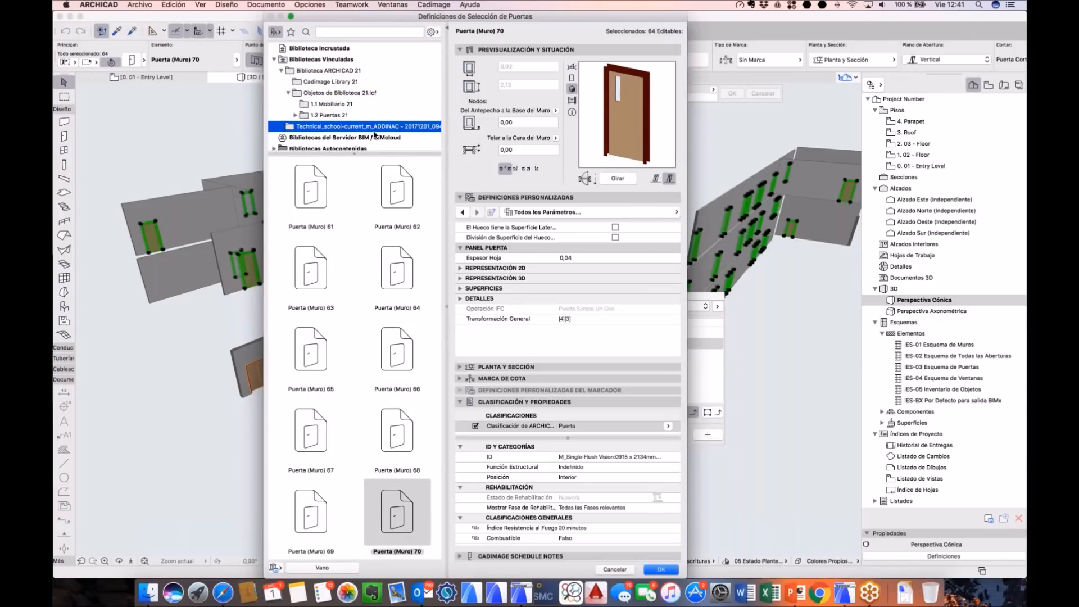
left_click(295, 115)
left_click(345, 130)
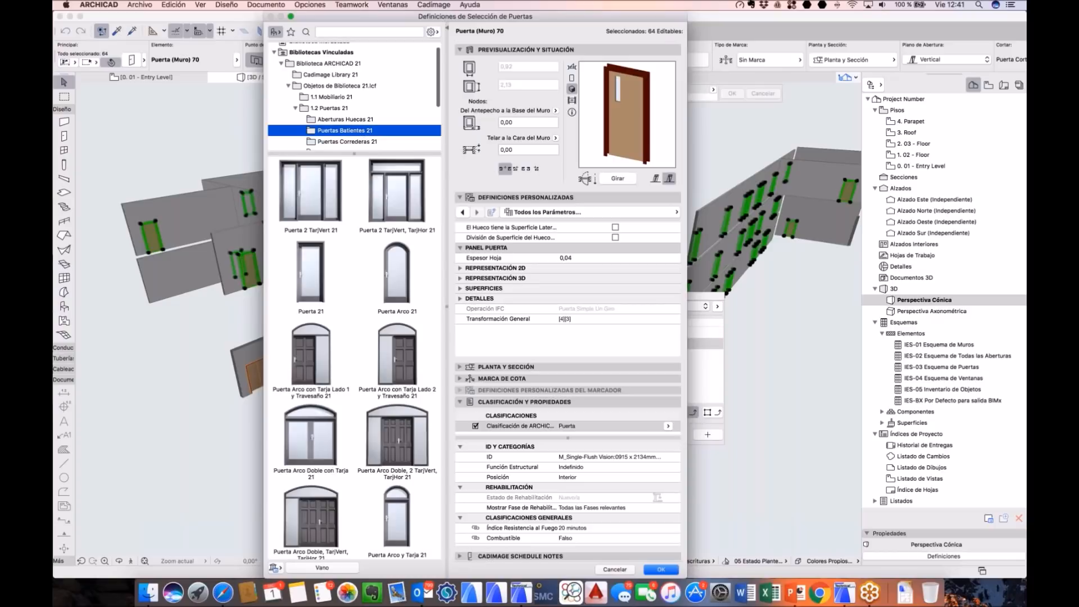
mouse_move(331, 275)
left_click_drag(485, 21, 649, 37)
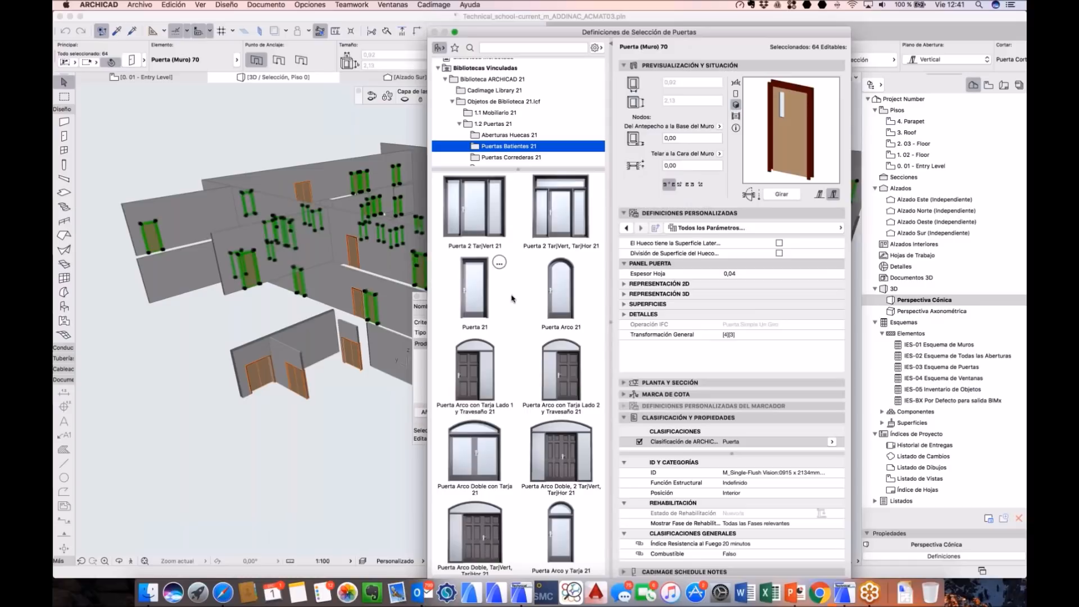
left_click(481, 281)
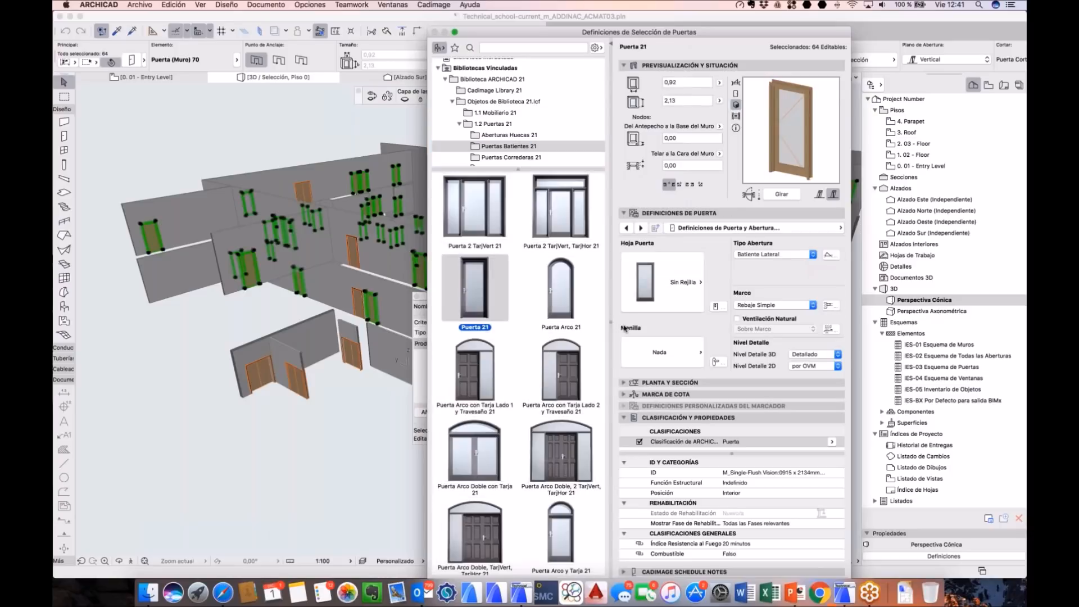
Step: Set the door leaf style of the replacement Puerta 21 doors to Estilo 53
left_click(683, 282)
scroll(780, 458, "down", 5)
scroll(778, 474, "down", 8)
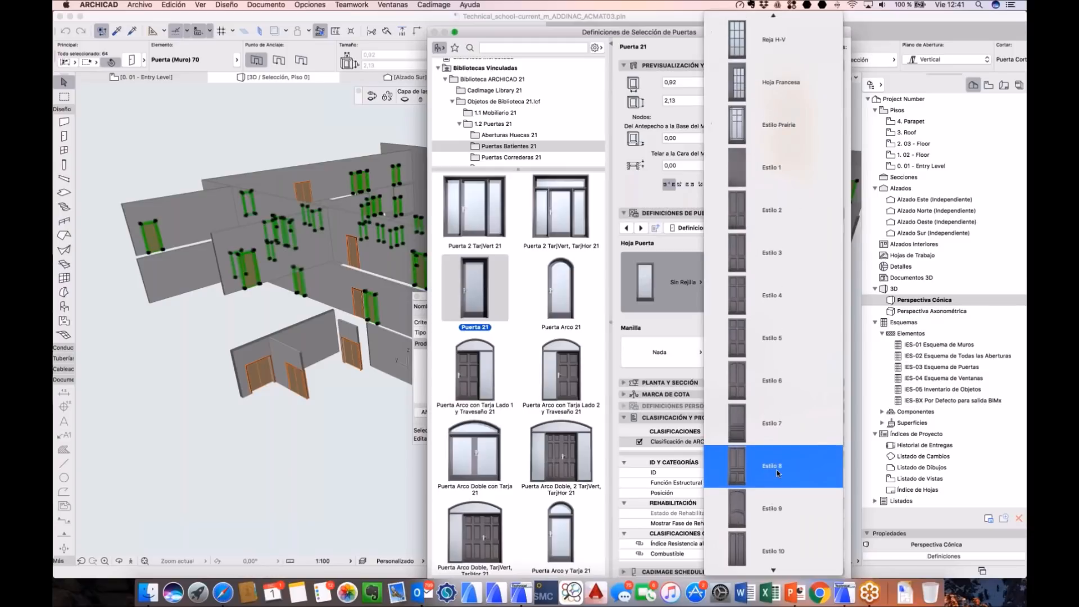
scroll(778, 473, "down", 5)
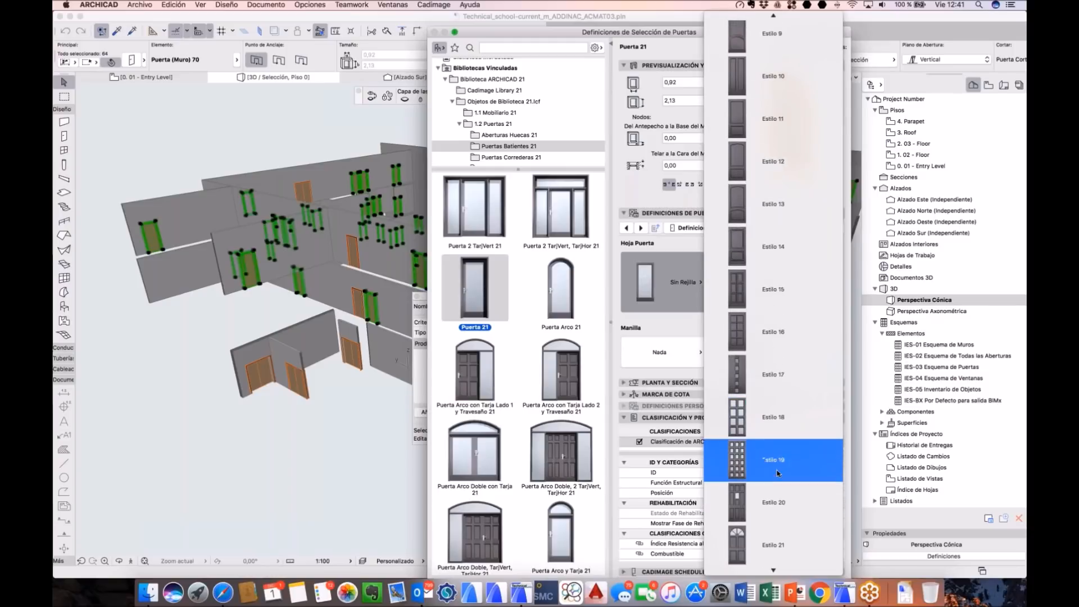
scroll(778, 474, "down", 7)
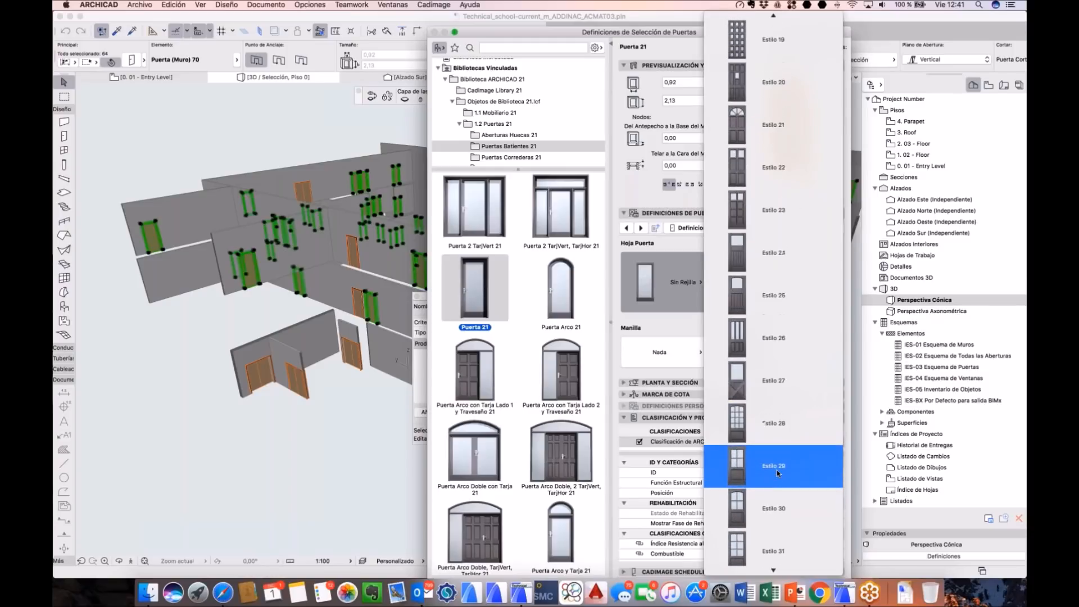
scroll(779, 473, "down", 4)
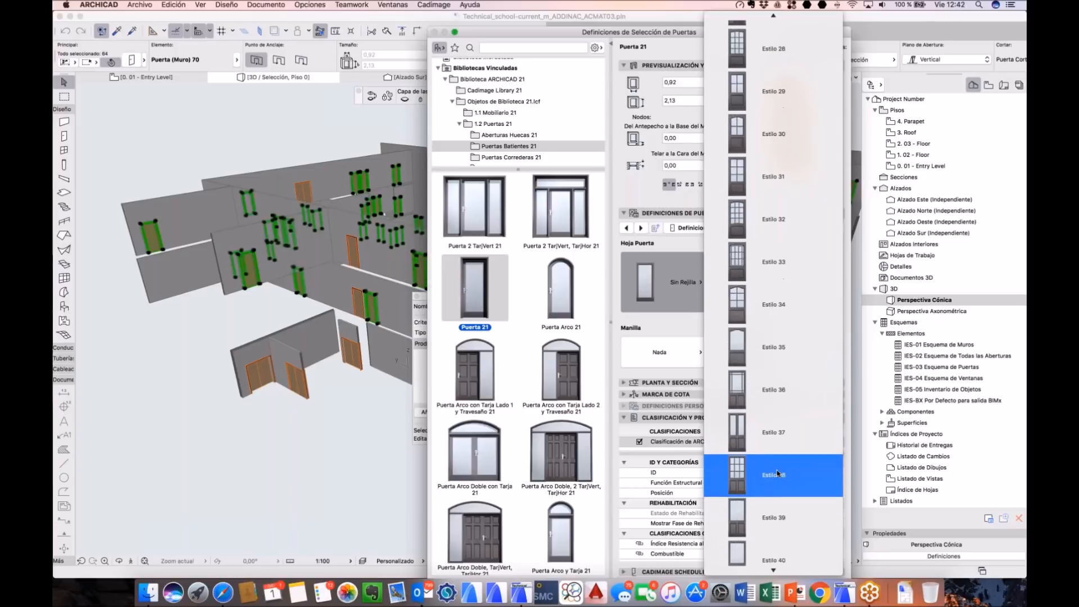
scroll(776, 456, "down", 6)
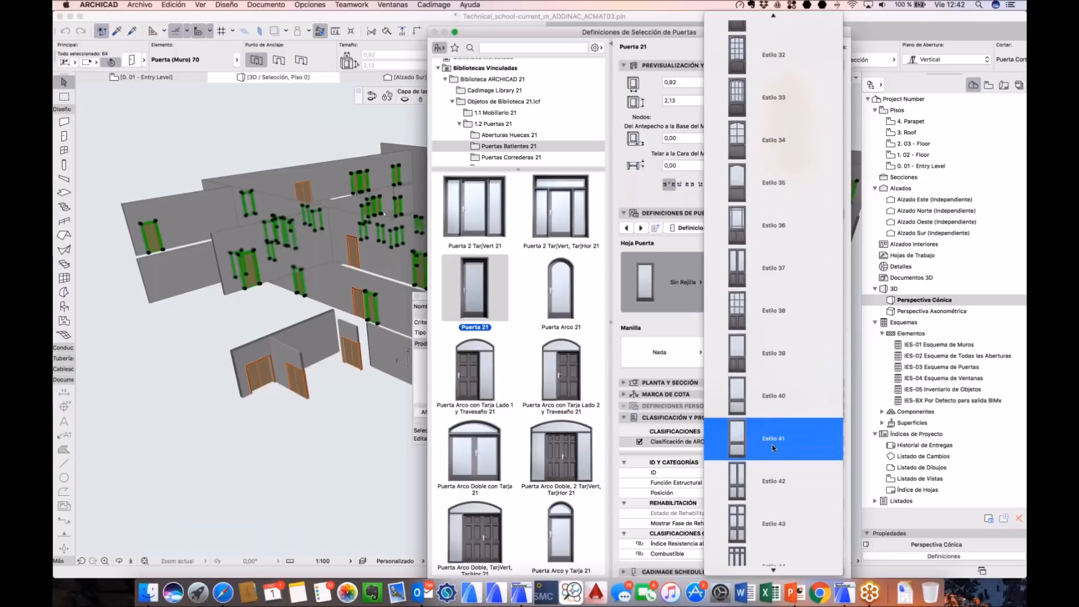
scroll(773, 447, "down", 6)
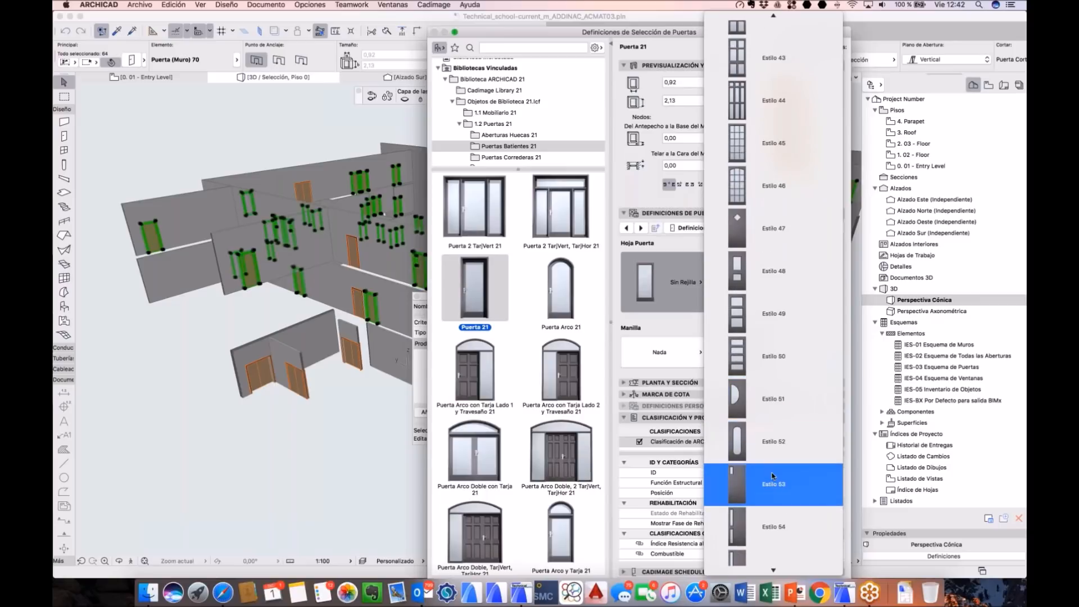
left_click(774, 480)
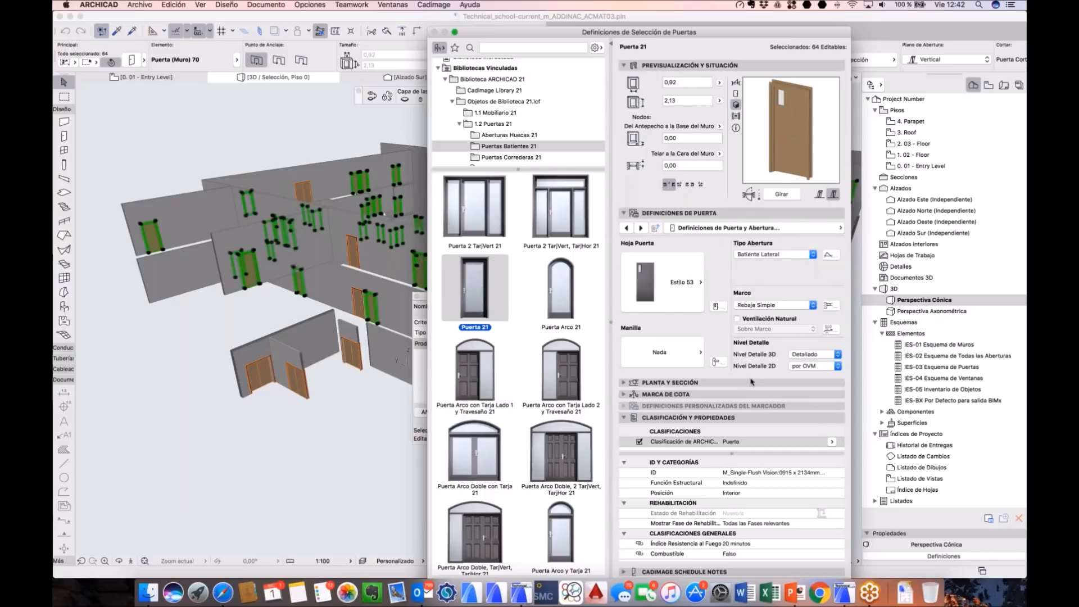
Step: Check the IFC properties in the door settings and apply the Puerta 21 replacement to the selected doors
scroll(748, 466, "down", 5)
scroll(748, 482, "down", 6)
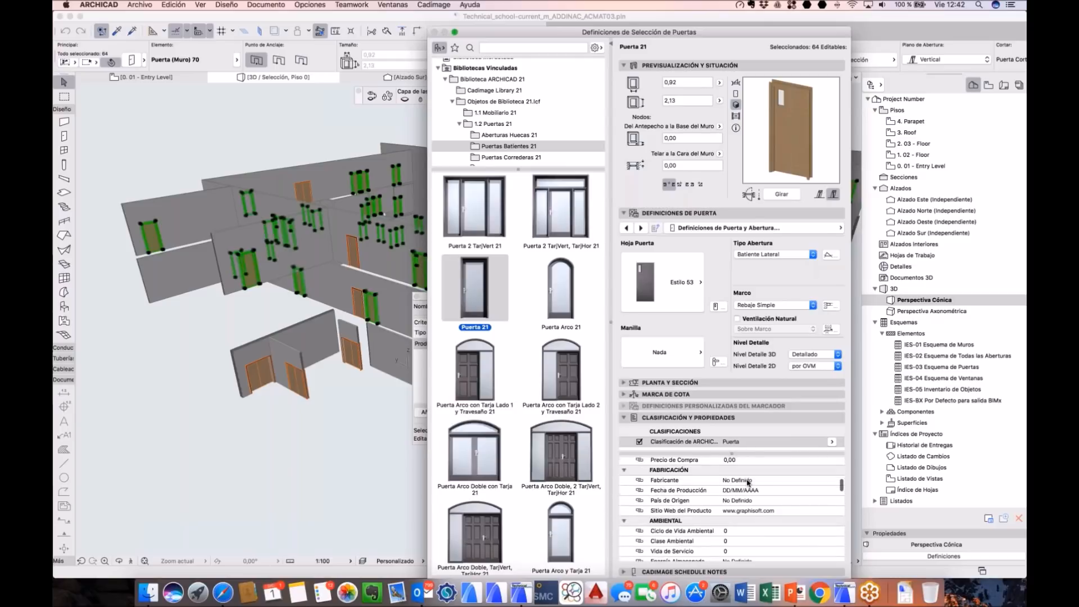
scroll(748, 483, "down", 2)
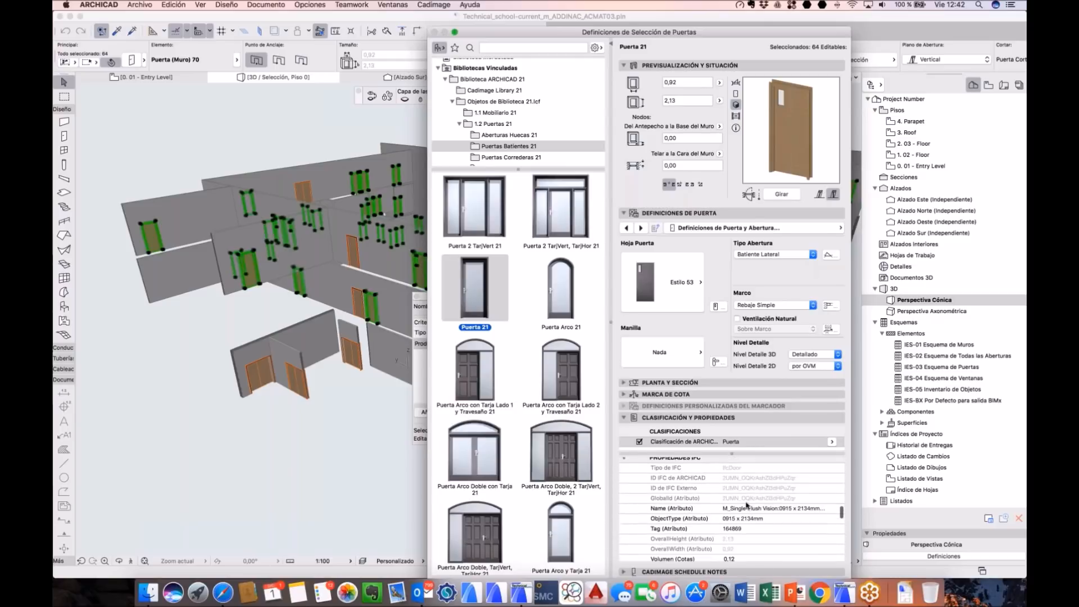
left_click_drag(658, 37, 608, 21)
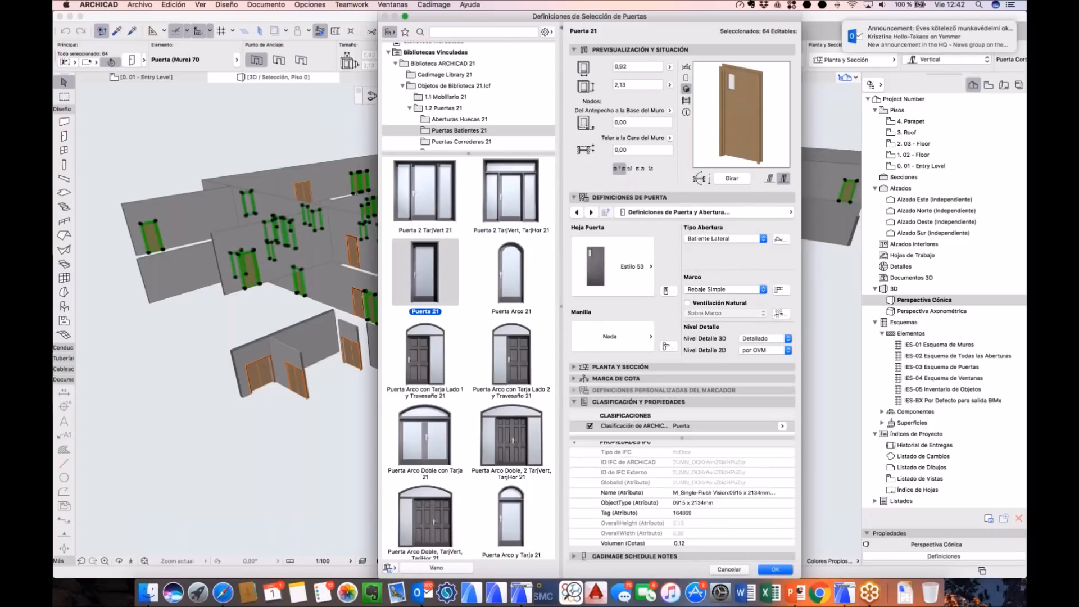
left_click(775, 569)
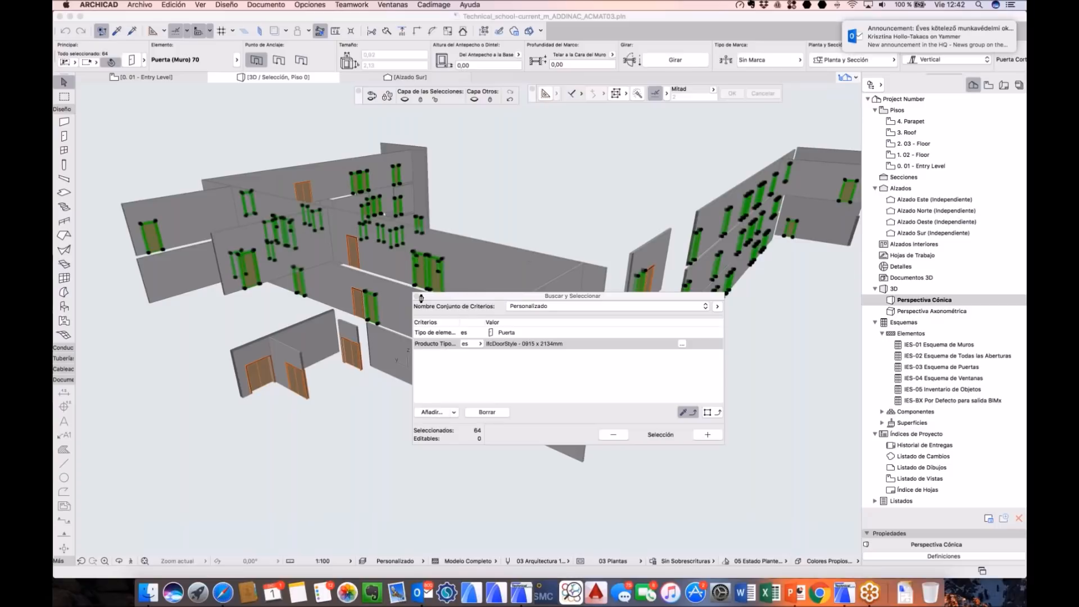
Step: Clear the door selection and inspect the replaced doors up close in the 3D view
left_click_drag(420, 300, 471, 391)
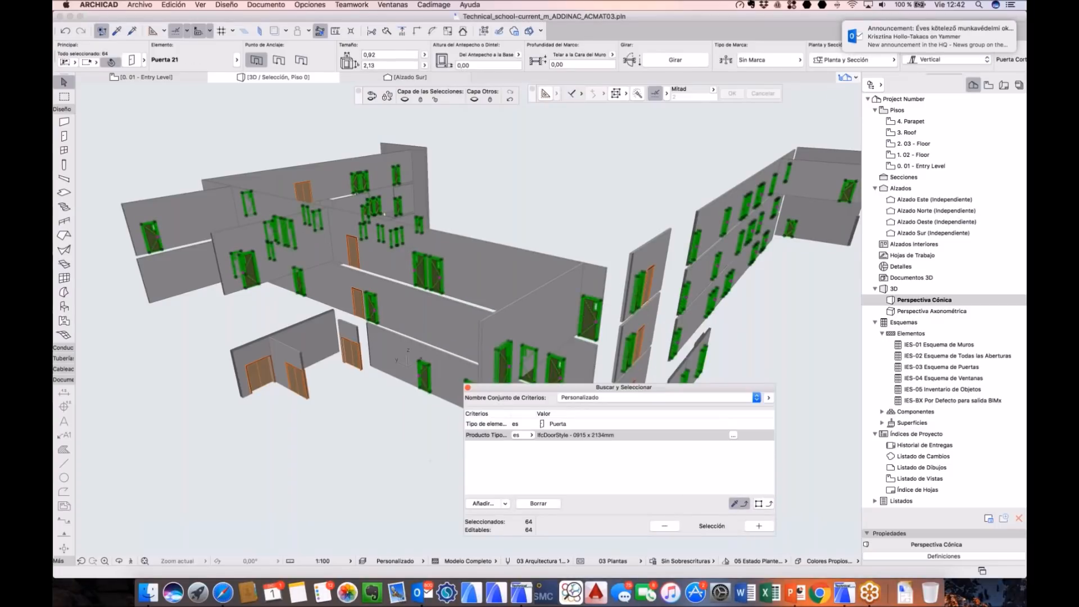
left_click(430, 461)
scroll(393, 332, "up", 3)
middle_click_drag(396, 323, 424, 241)
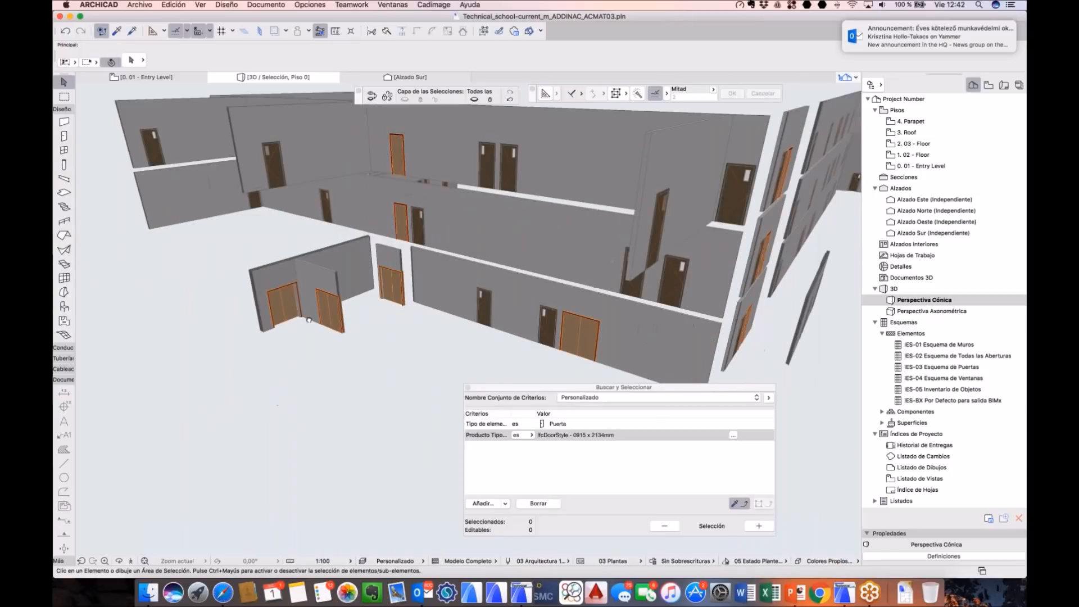
Step: Try to select the double doors using the IFC type product criterion IfcDoorStyle - 1730 x 2134mm, adding the neighbouring double door to the selection
left_click(308, 320)
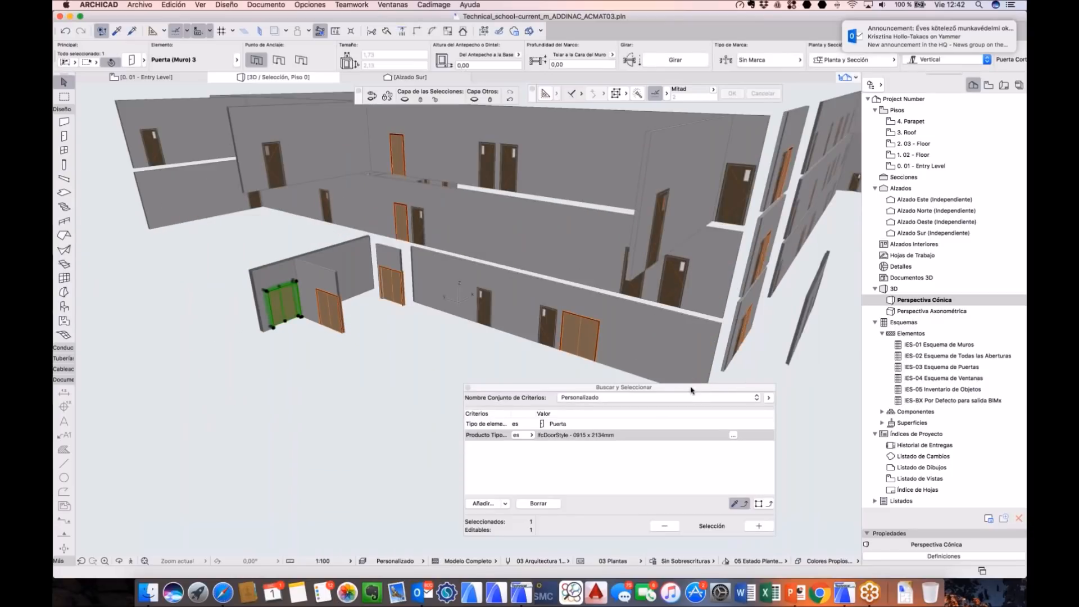
left_click_drag(693, 388, 659, 338)
left_click(727, 454)
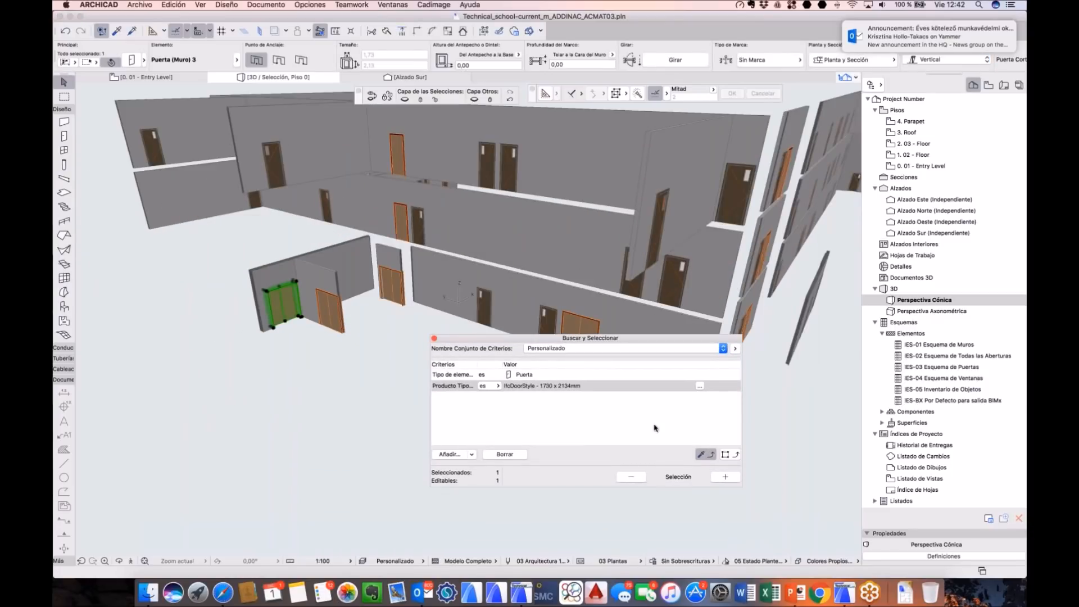
left_click(725, 477)
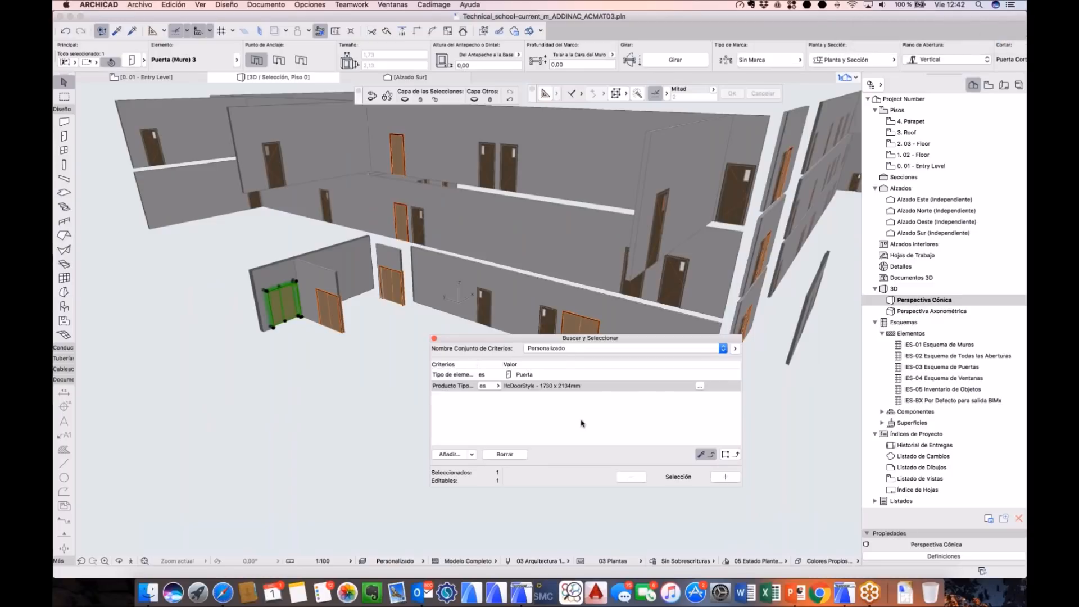
key("Escape")
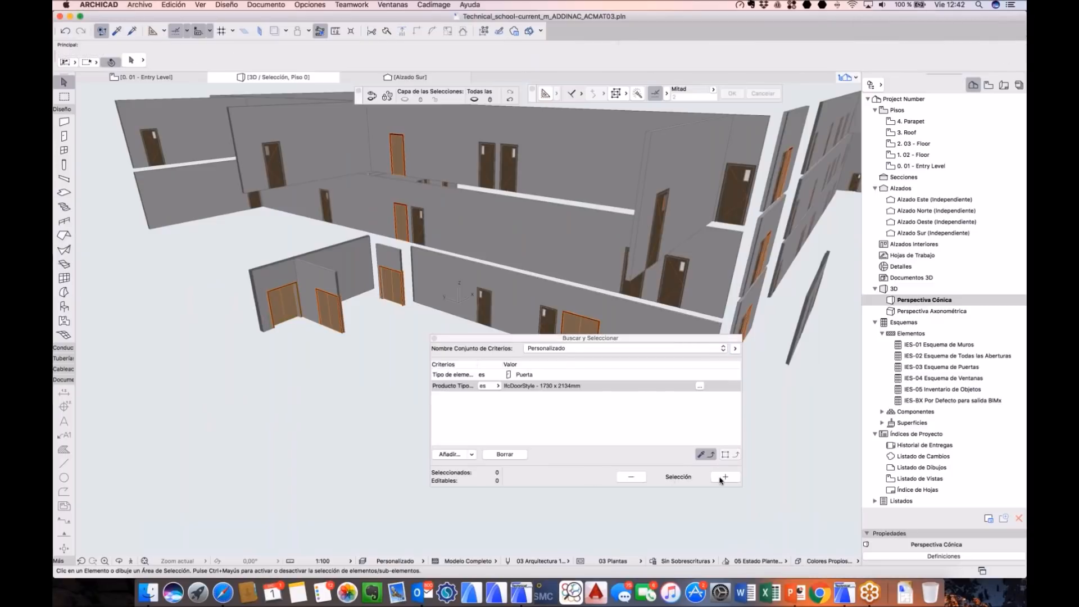
left_click(723, 478)
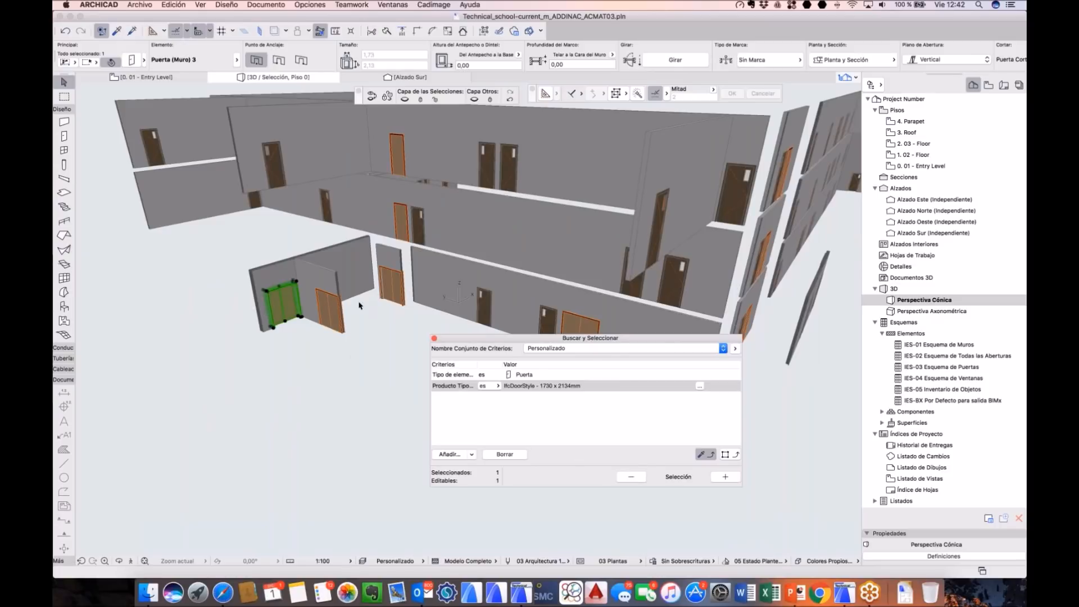
left_click(331, 313)
left_click(725, 477)
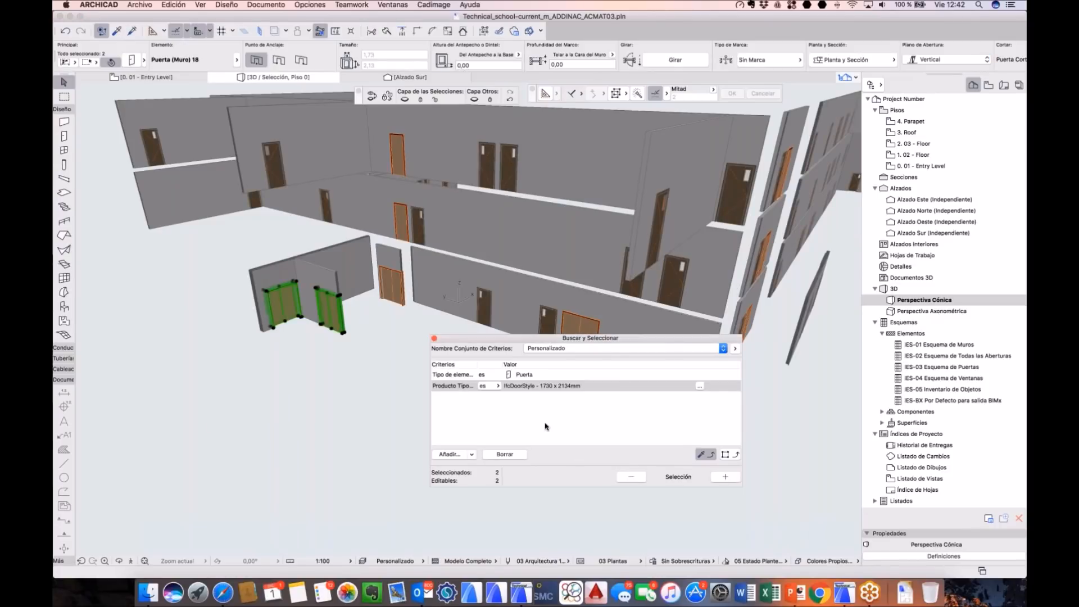
Step: Load the criteria of the double door on the small angled wall into Find & Select and select all doors of its 1730 x 2134mm 20-minute-rated type
left_click(385, 374)
left_click(331, 312)
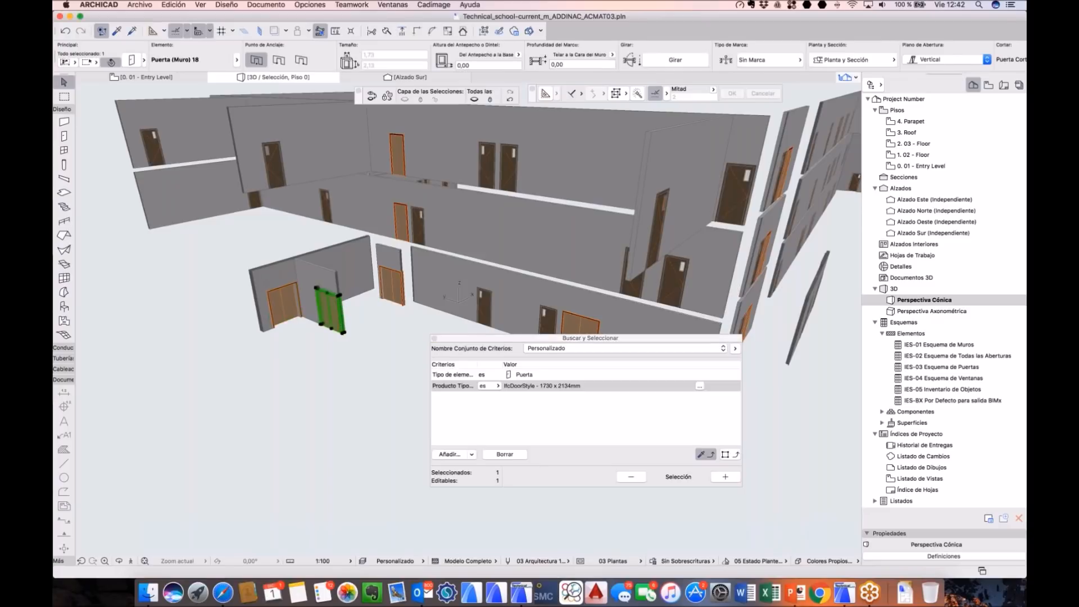
left_click(729, 456)
left_click(725, 477)
middle_click_drag(407, 308, 363, 387)
Step: In the selected doors' settings, search the library for "doble" and choose Puerta Doble 21 as the replacement door
key("super+t")
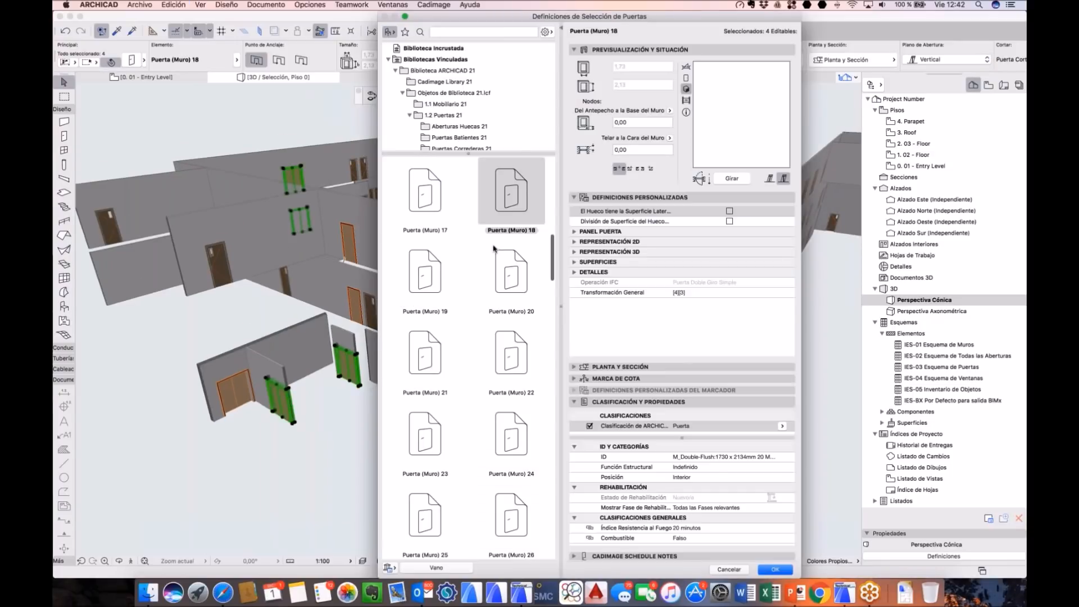
left_click(448, 32)
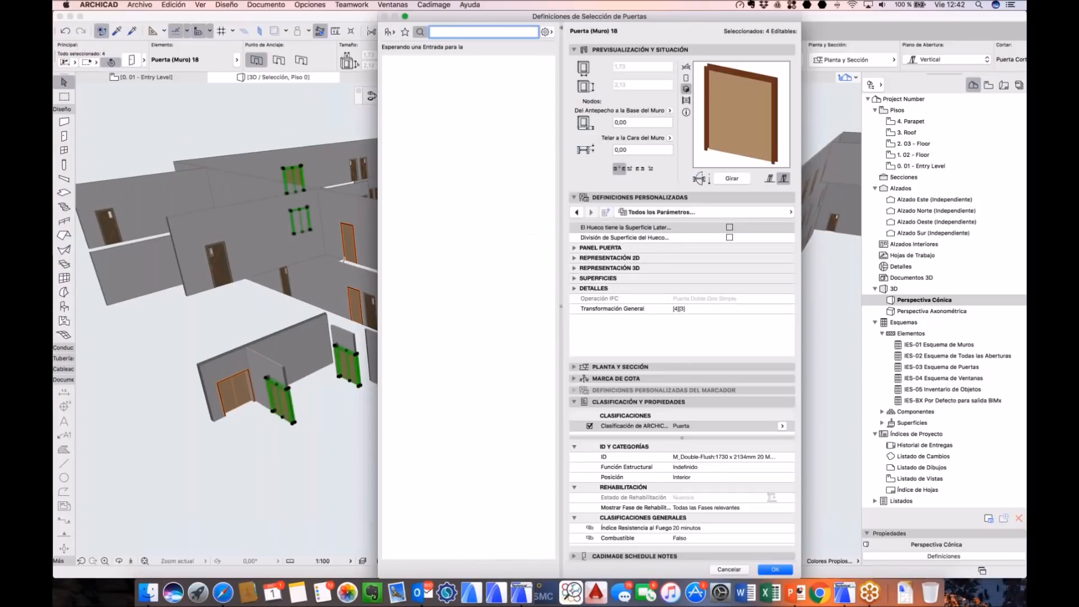
type("doble")
left_click(438, 262)
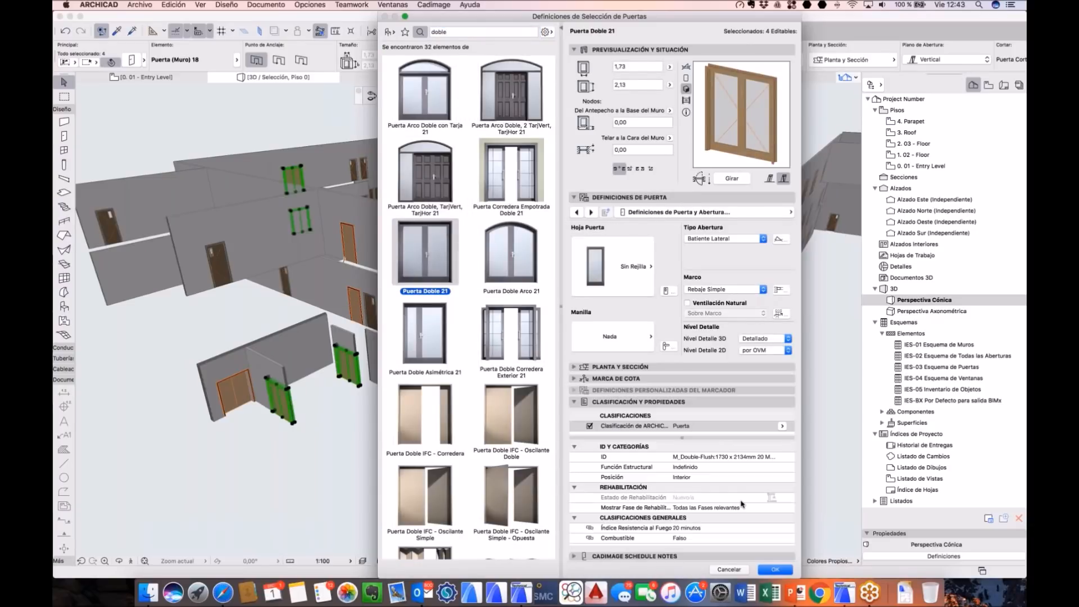
Step: Check the double doors' IFC properties, apply the replacement, then clear the selection and close Find & Select
scroll(742, 499, "down", 10)
scroll(742, 500, "down", 10)
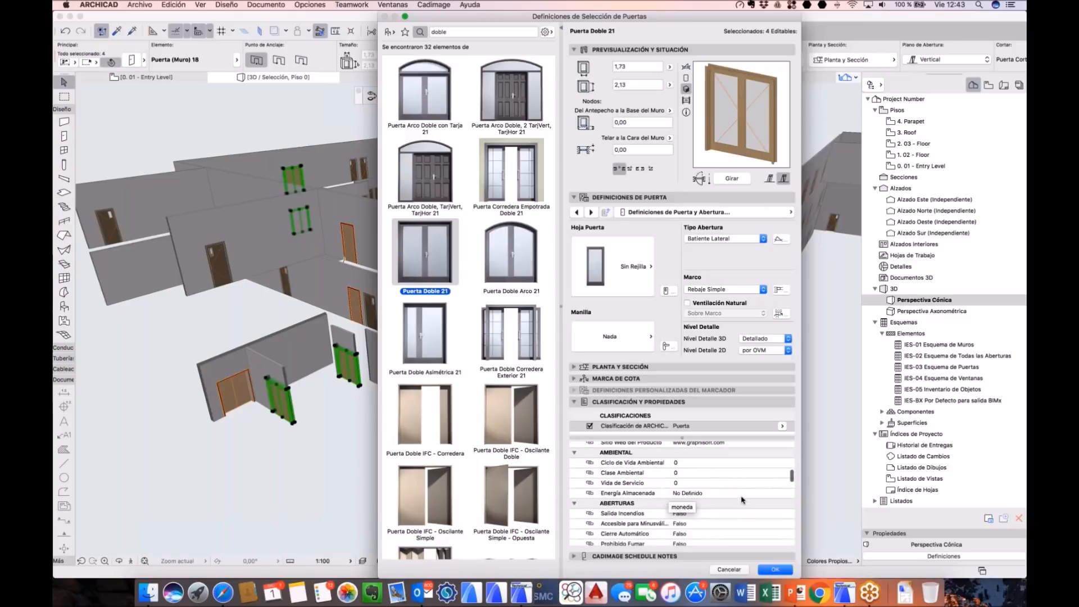
scroll(742, 500, "down", 10)
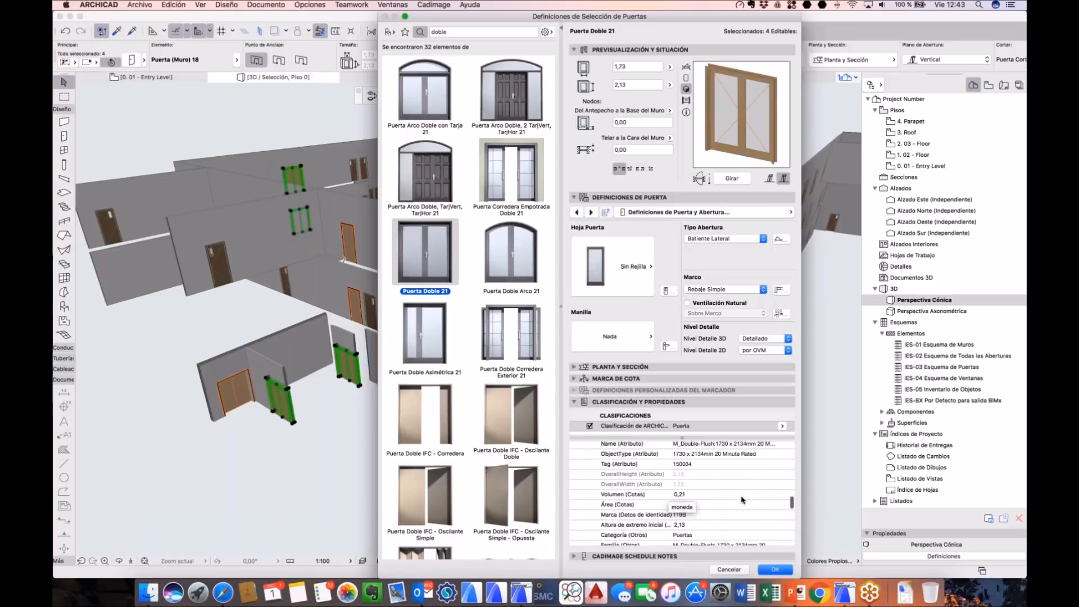
scroll(741, 499, "down", 6)
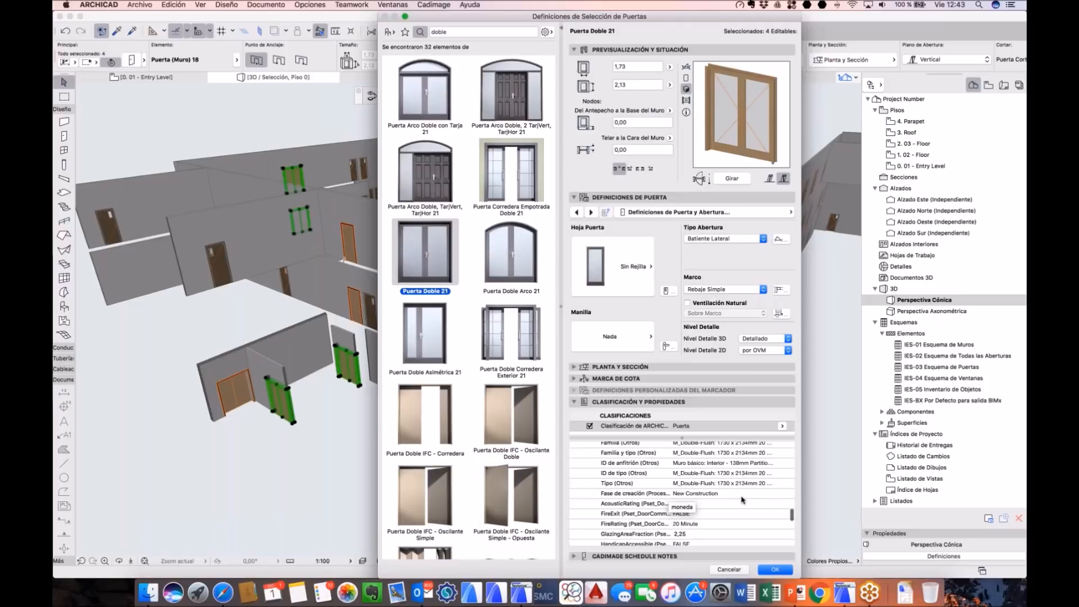
left_click(774, 570)
key("Escape")
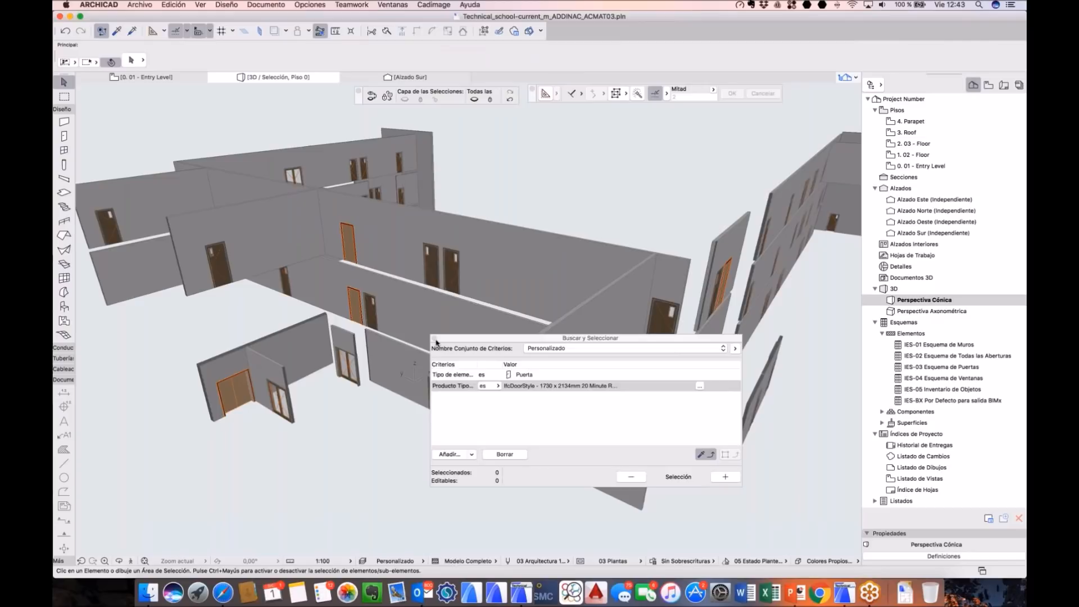
left_click(434, 338)
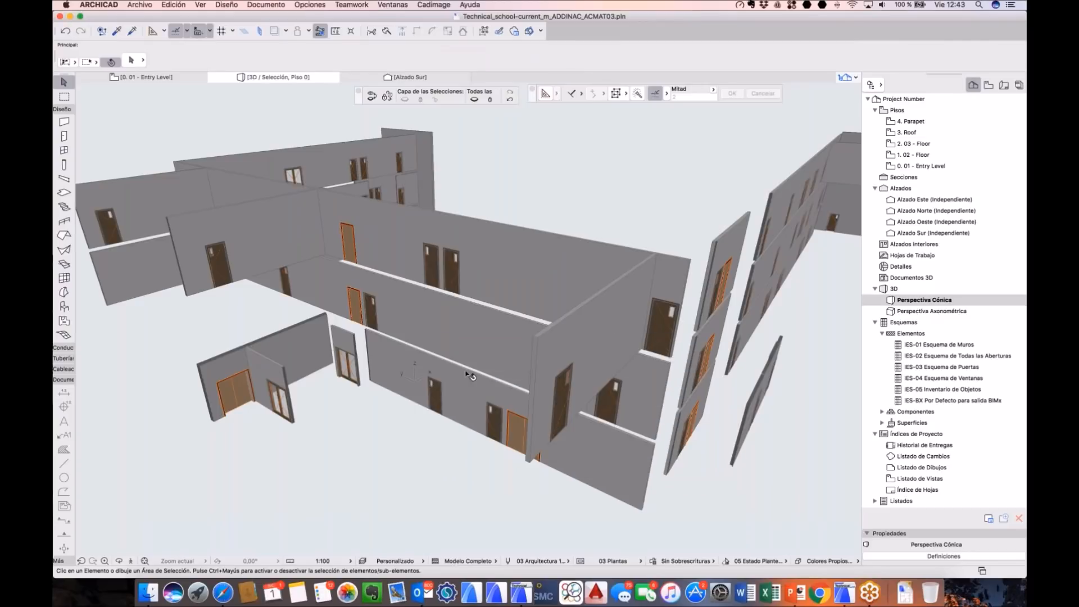
Step: On the Entry Level floor plan, inspect the object settings of imported chairs around the round tables in the upper room
key("F2")
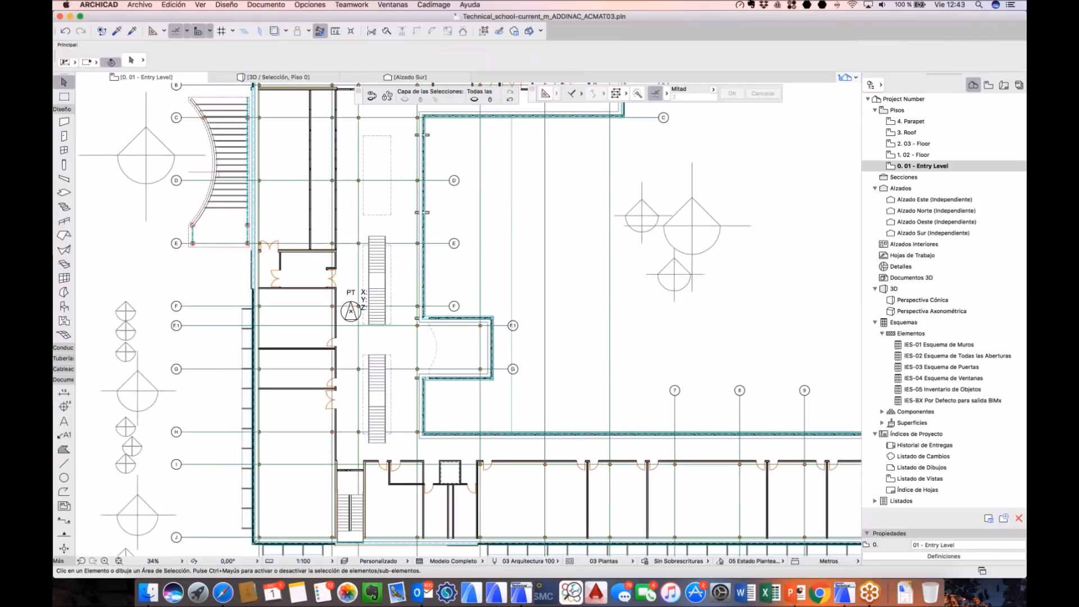
middle_click_drag(417, 163, 460, 370)
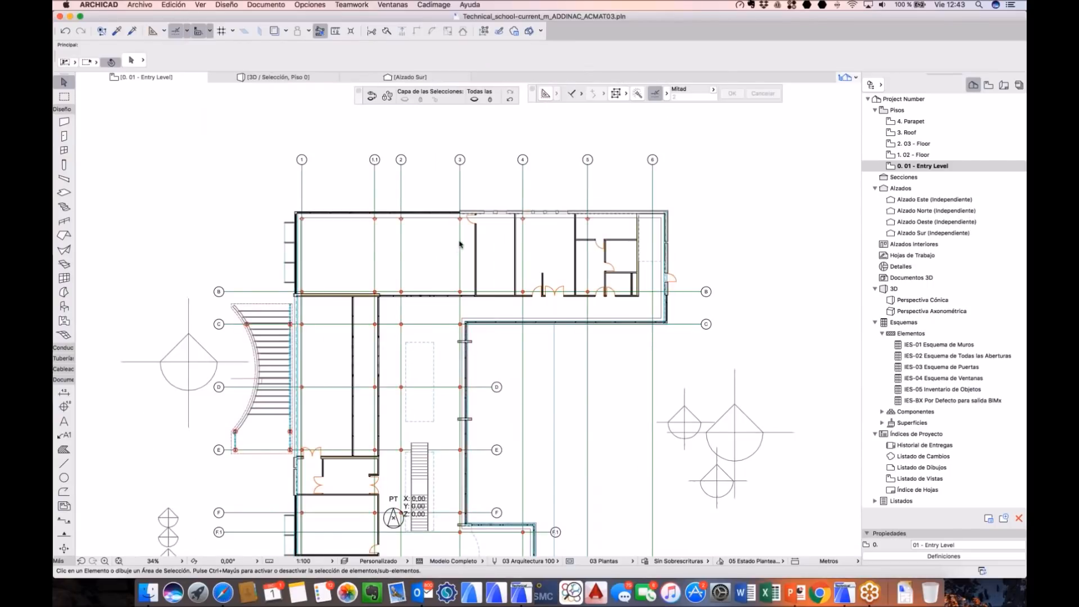
scroll(363, 229, "up", 5)
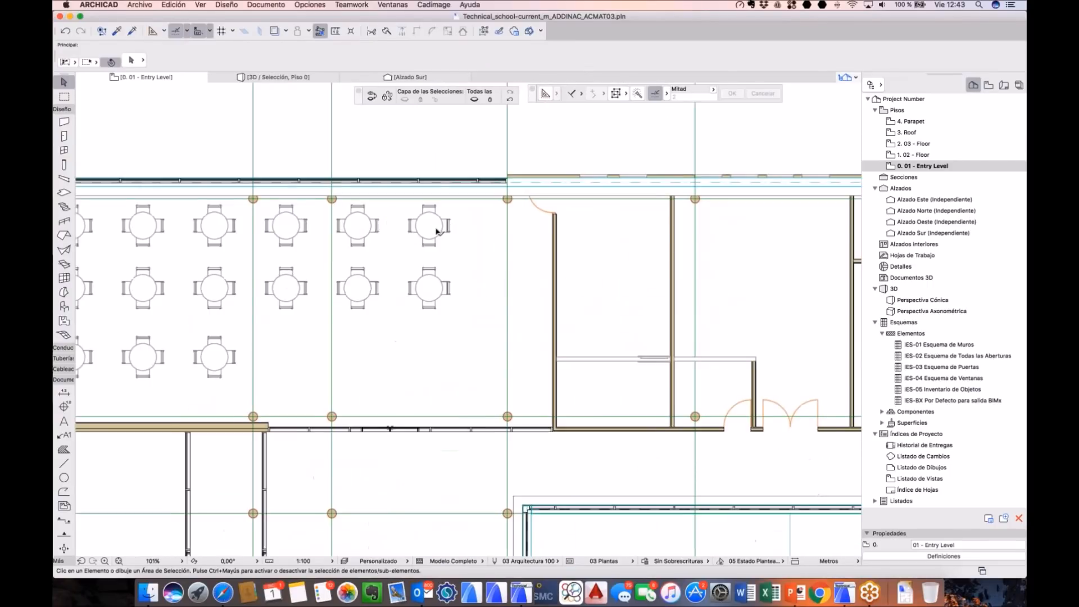
left_click(431, 212)
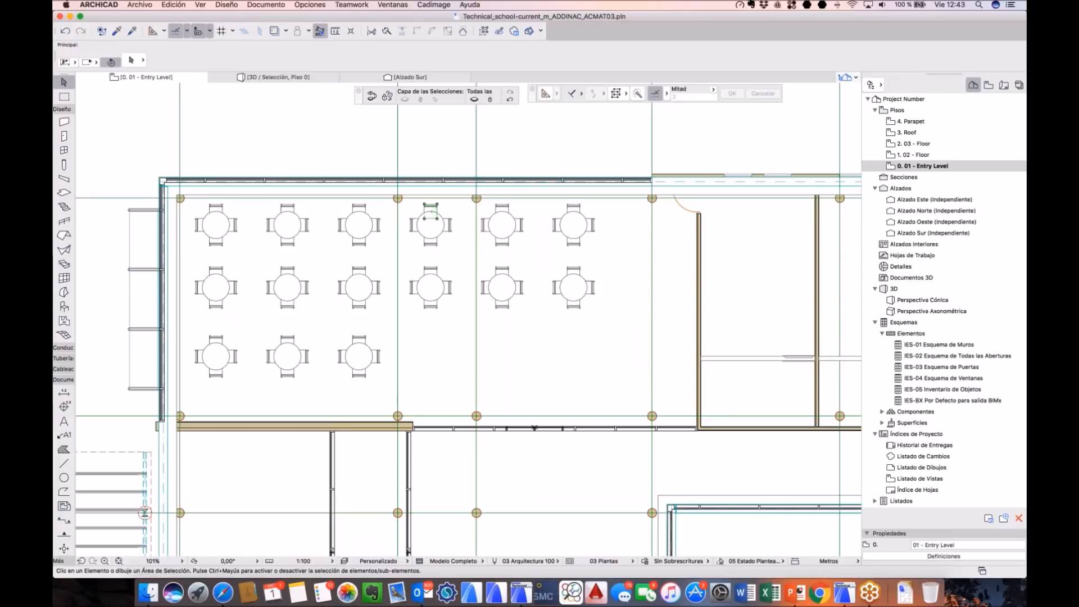
key("super+t")
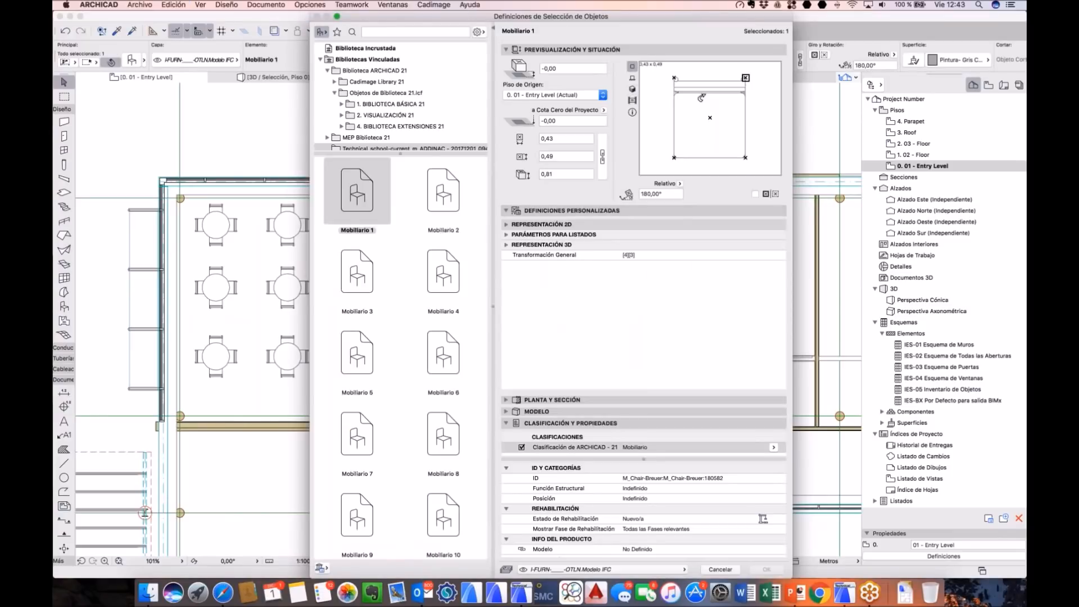
key("Escape")
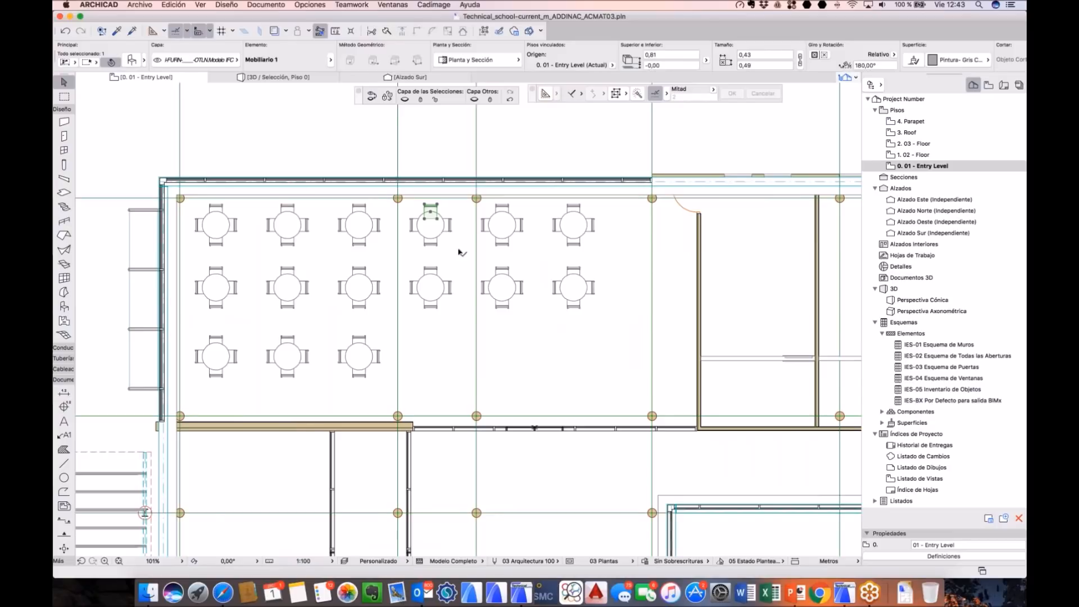
key("super+t")
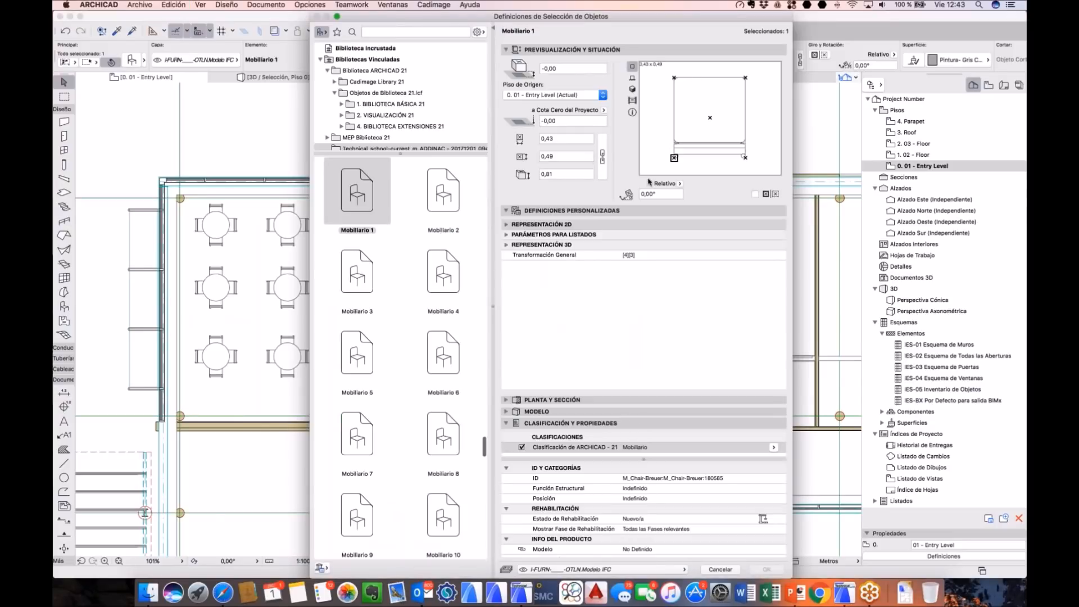
key("Escape")
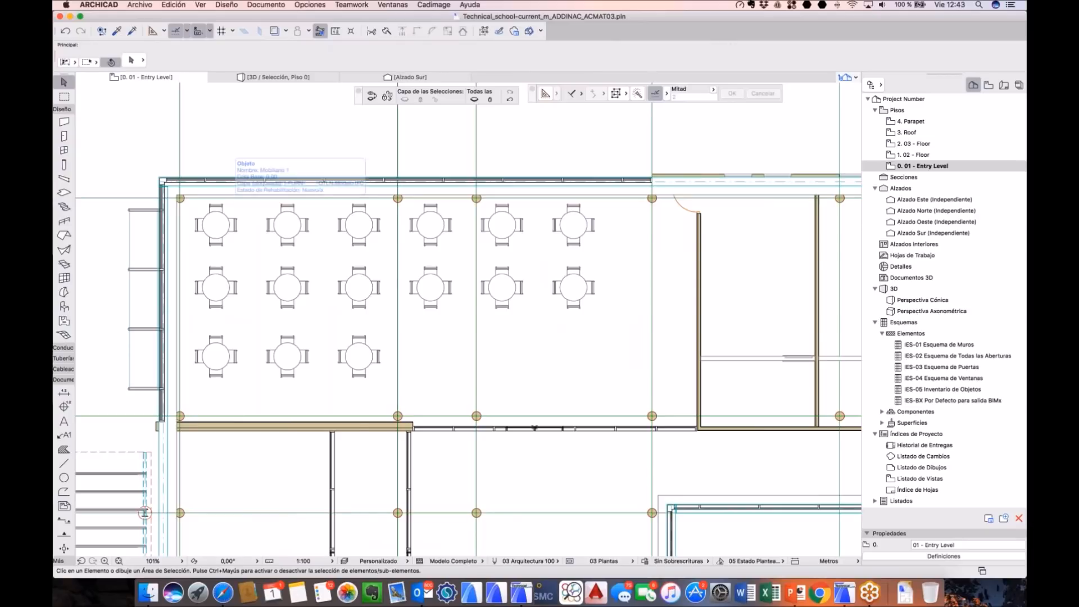
Step: Select the upper chairs of the first two tables in the top row and unlock their layer
left_click(216, 207)
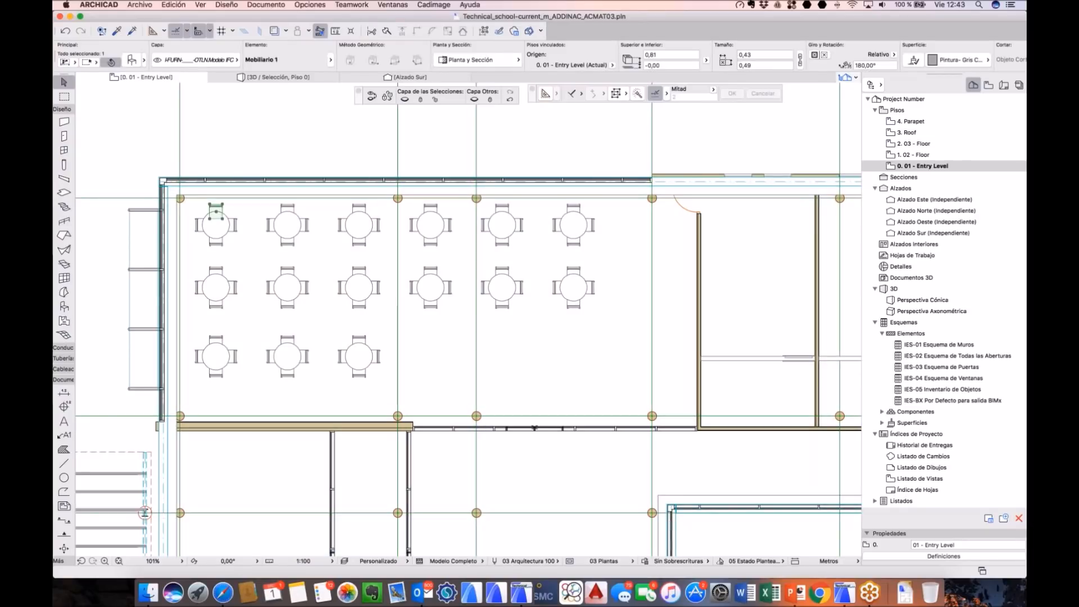
left_click(288, 212, "shift")
right_click(287, 149)
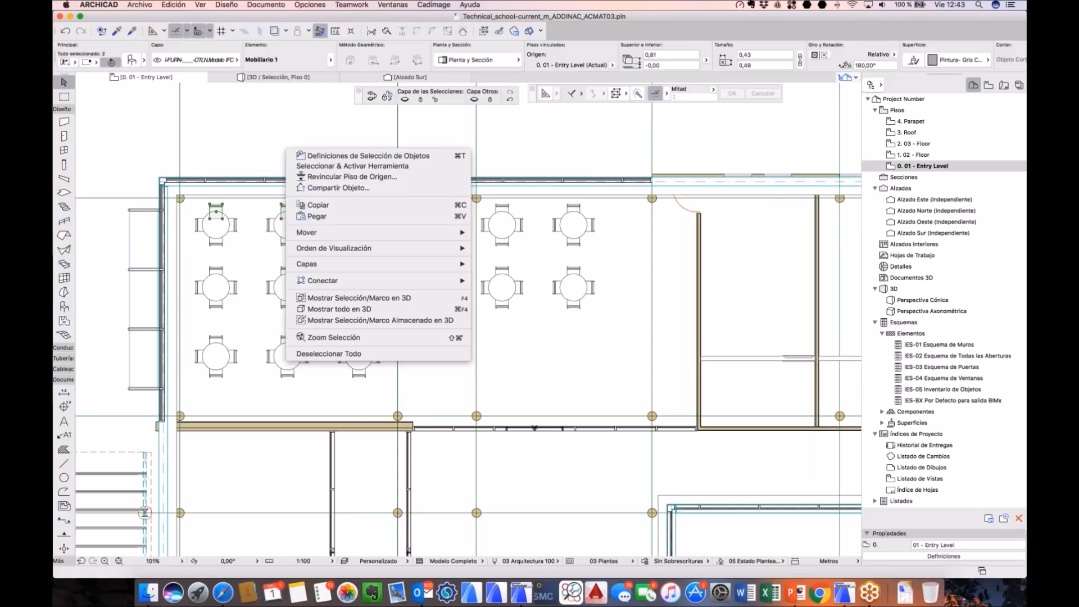
mouse_move(427, 263)
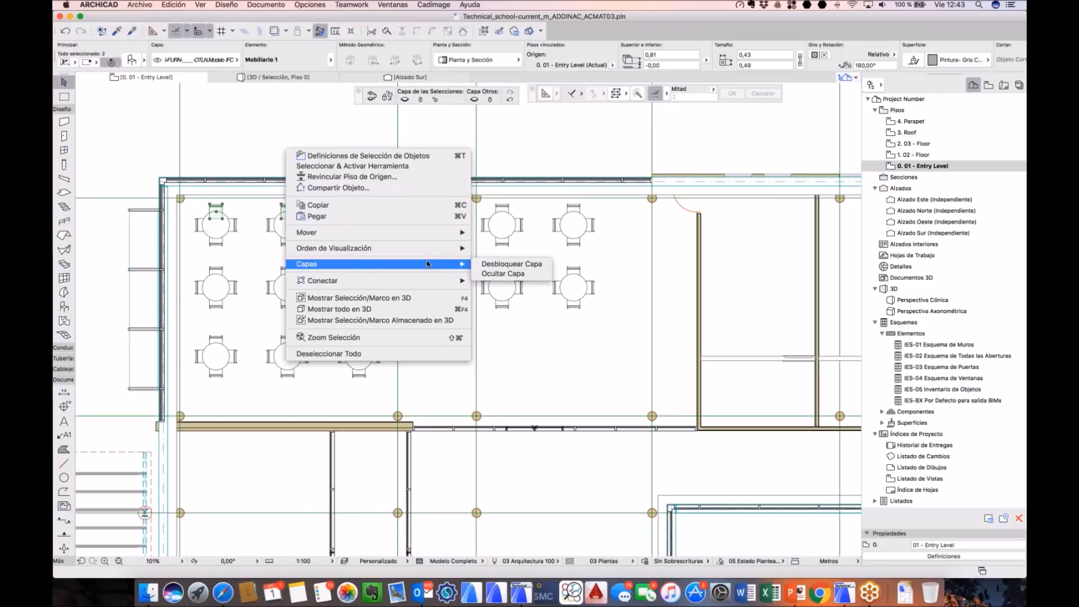
left_click(494, 264)
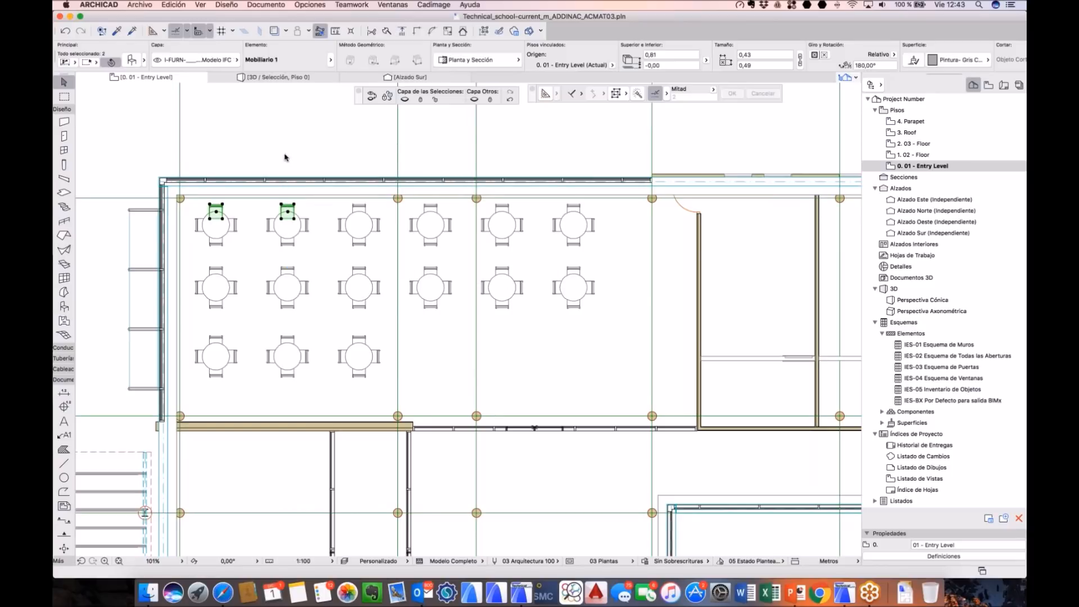
Step: Search the object library for "silla d" and replace the two selected chairs with Silla Diseño 14 21
key("super+t")
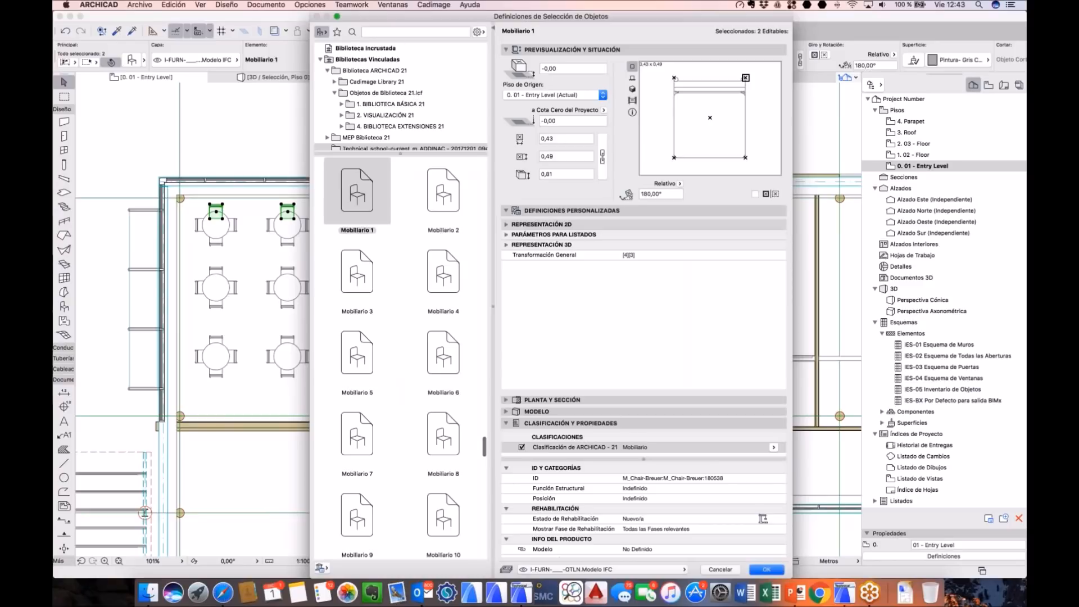
left_click(386, 32)
type("árbol")
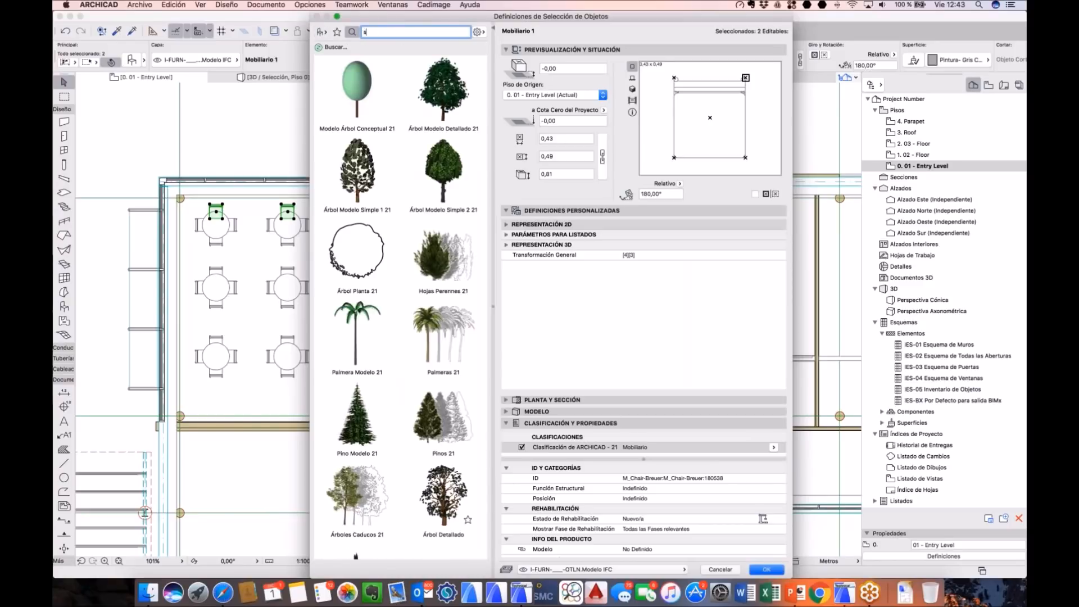
key("super+a")
type("silla d")
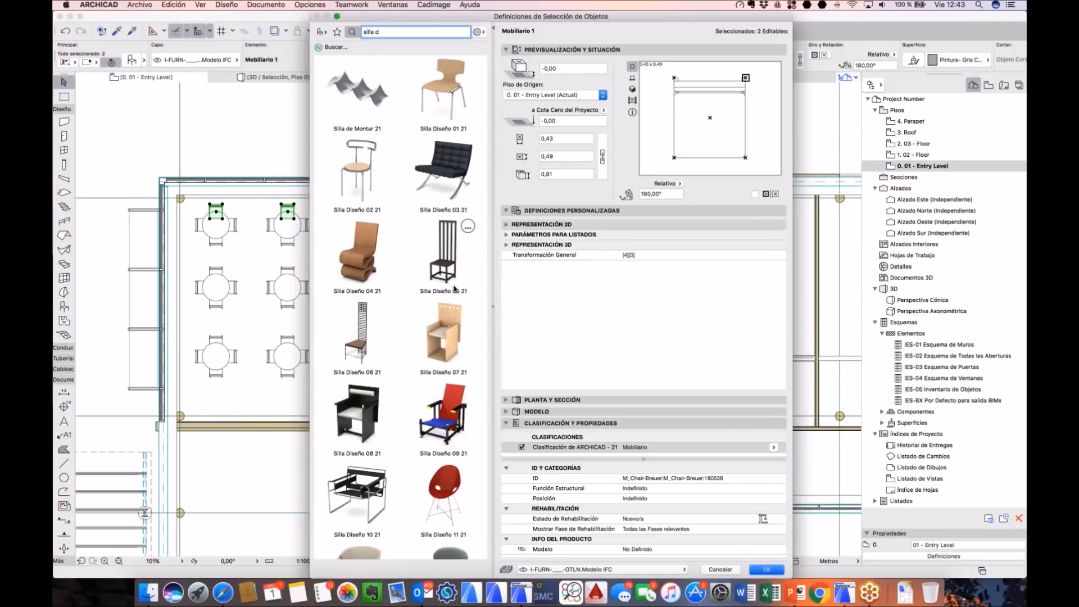
scroll(456, 287, "down", 3)
scroll(456, 286, "down", 15)
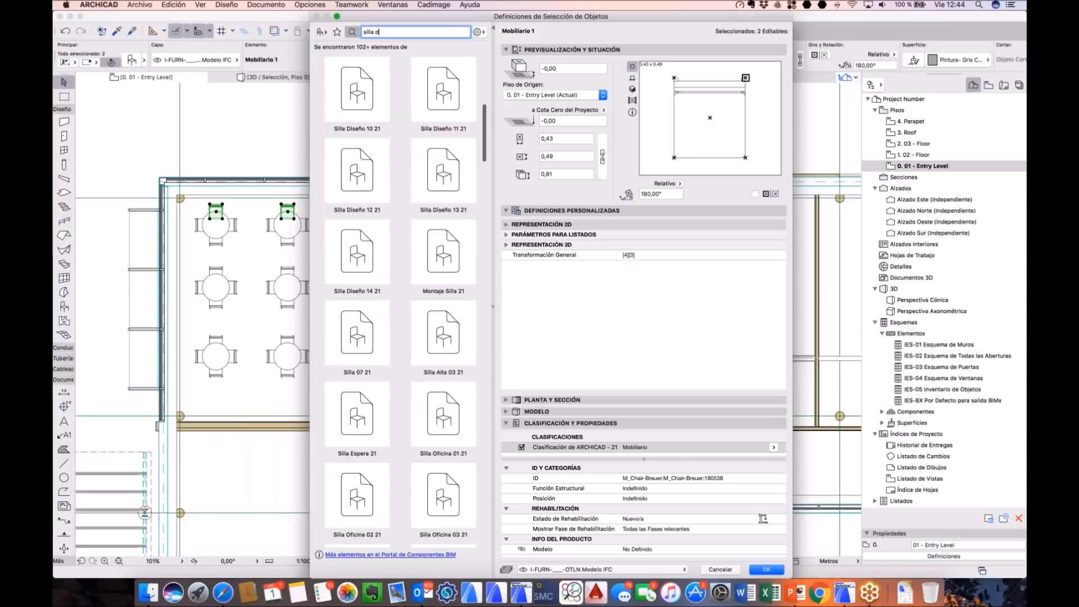
left_click(358, 186)
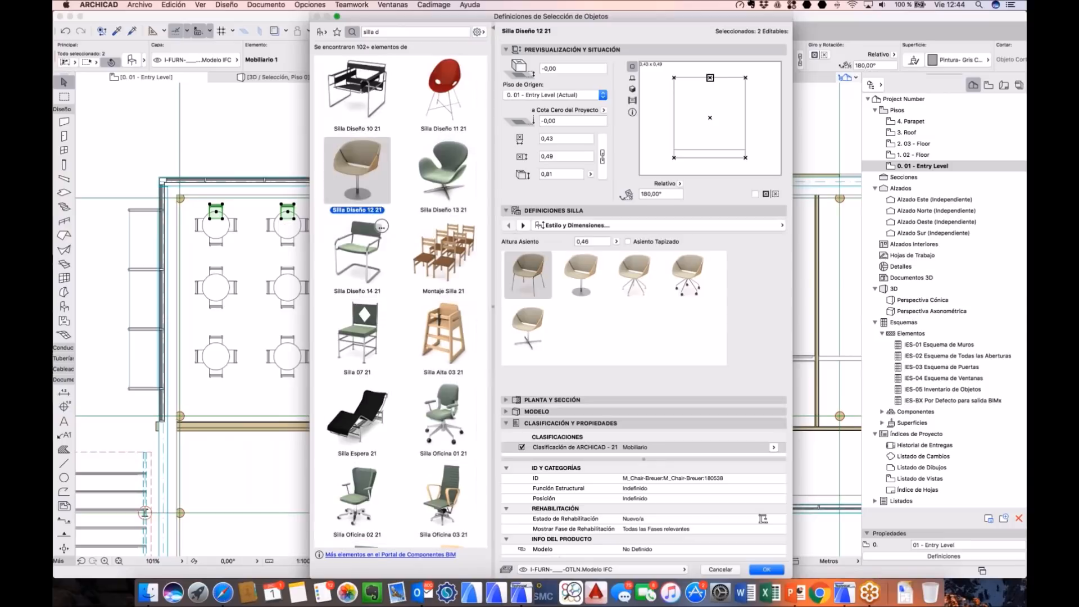
left_click(357, 257)
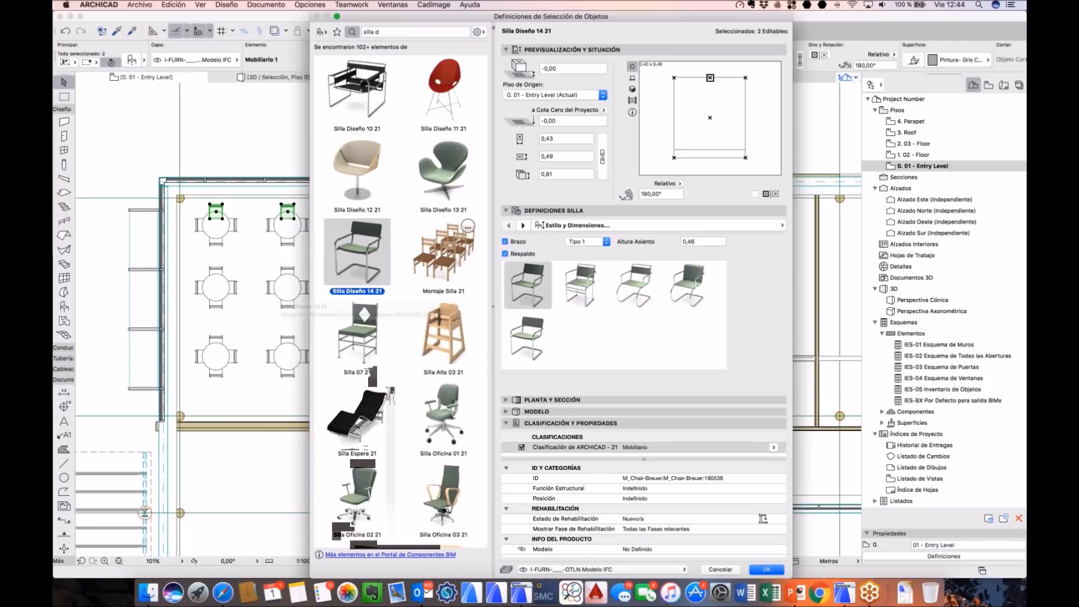
left_click(770, 570)
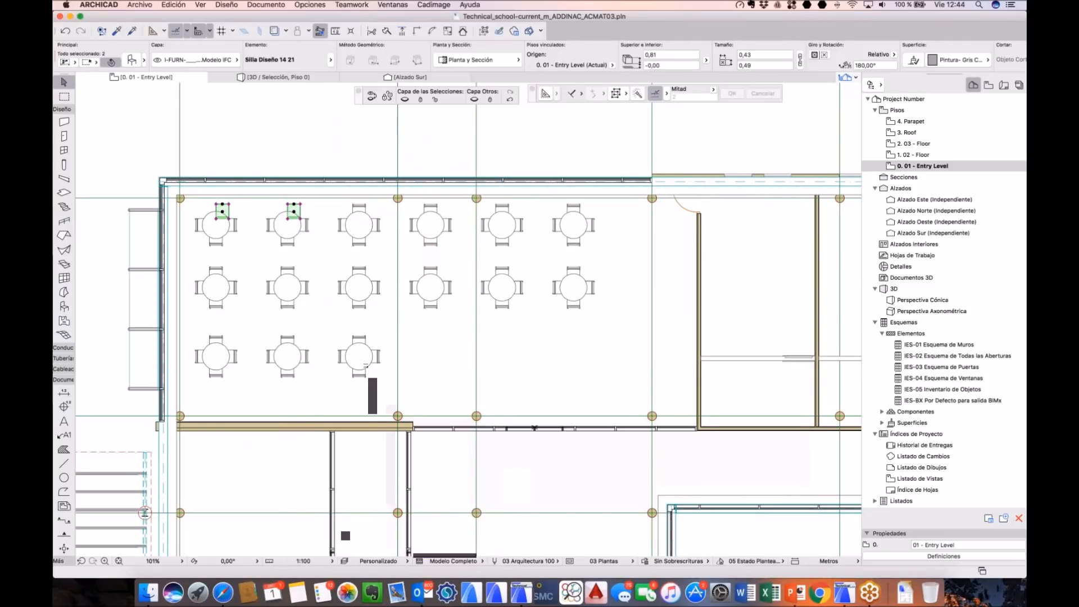
Step: Move the two replaced chairs about 0.22 m horizontally to centre them on their tables, and clear the selection
key("super+d")
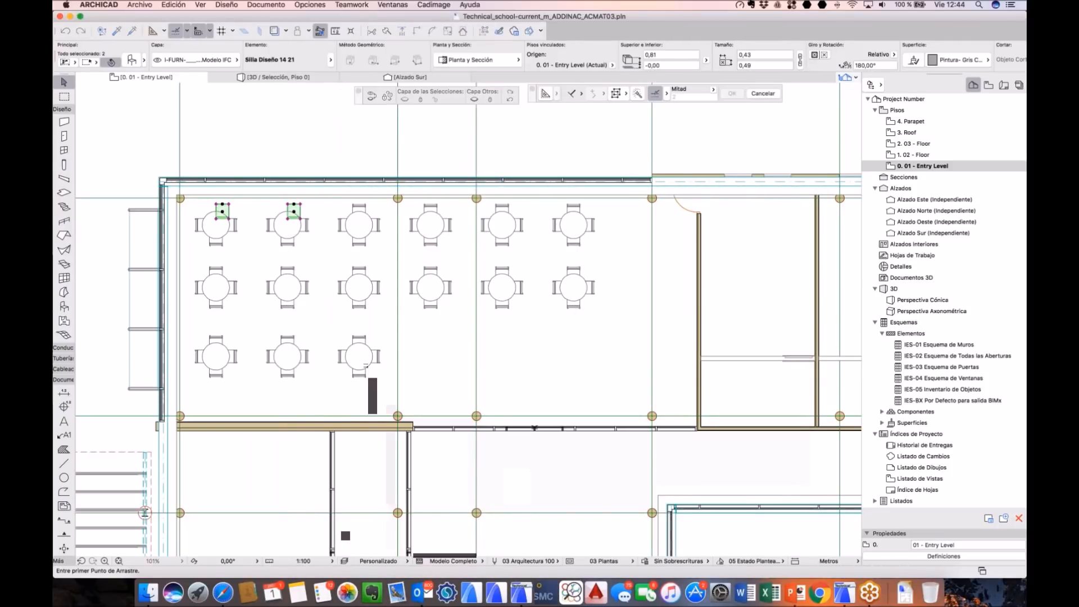
left_click(293, 218)
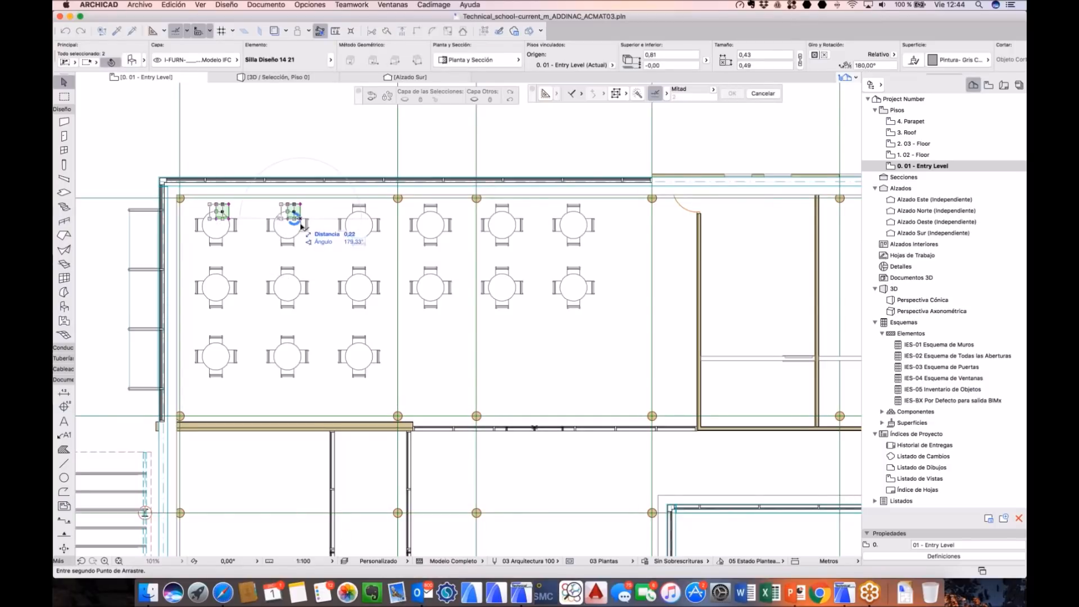
key("Escape")
key("Escape")
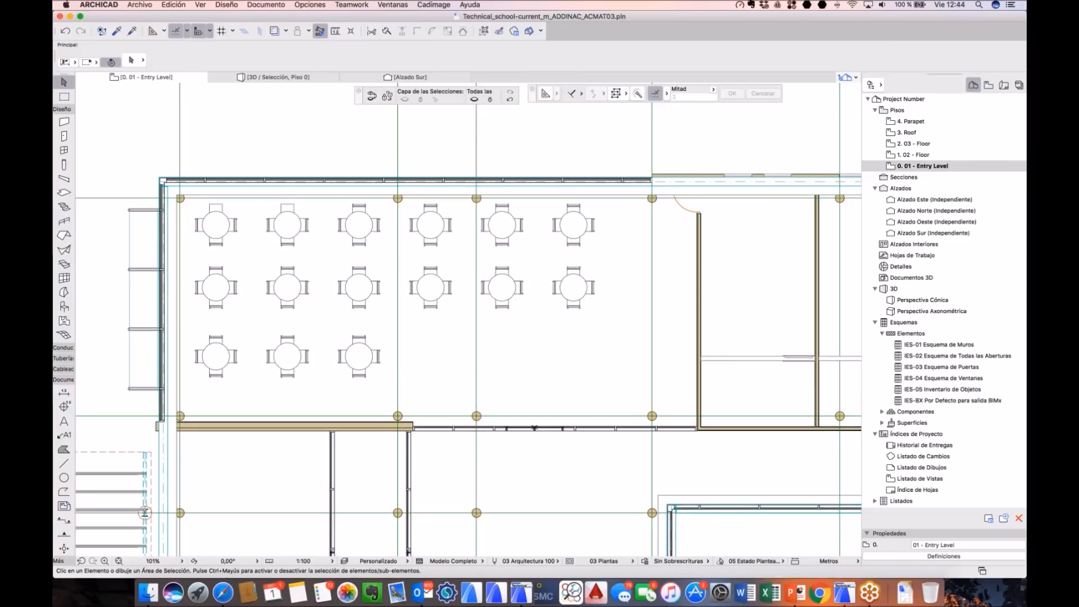
Step: Show the whole model in 3D, select all windows, and isolate them with their host walls in the 3D view
key("F3")
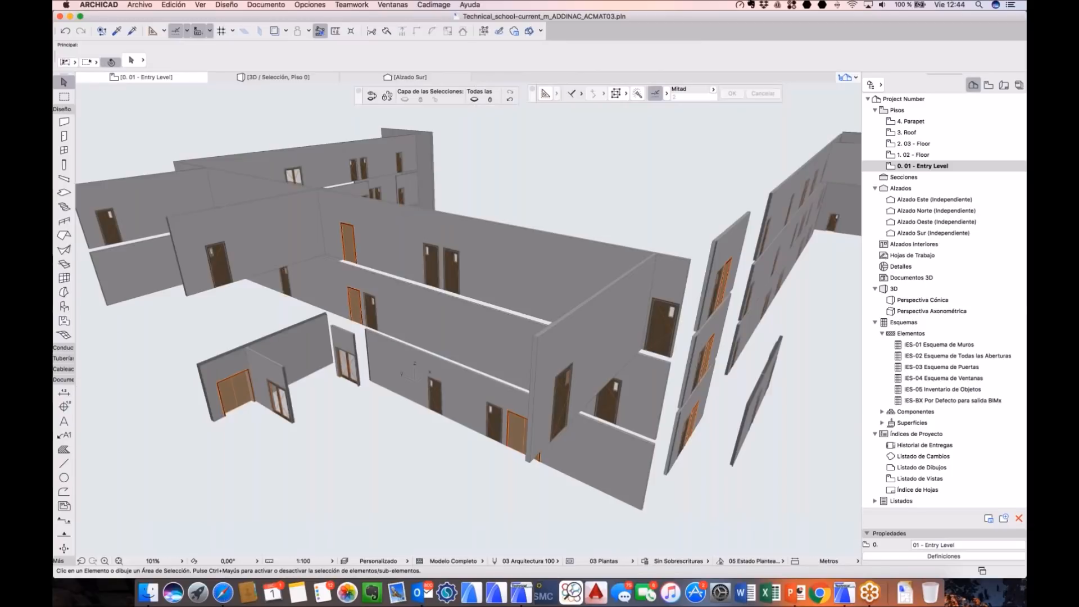
key("super+F5")
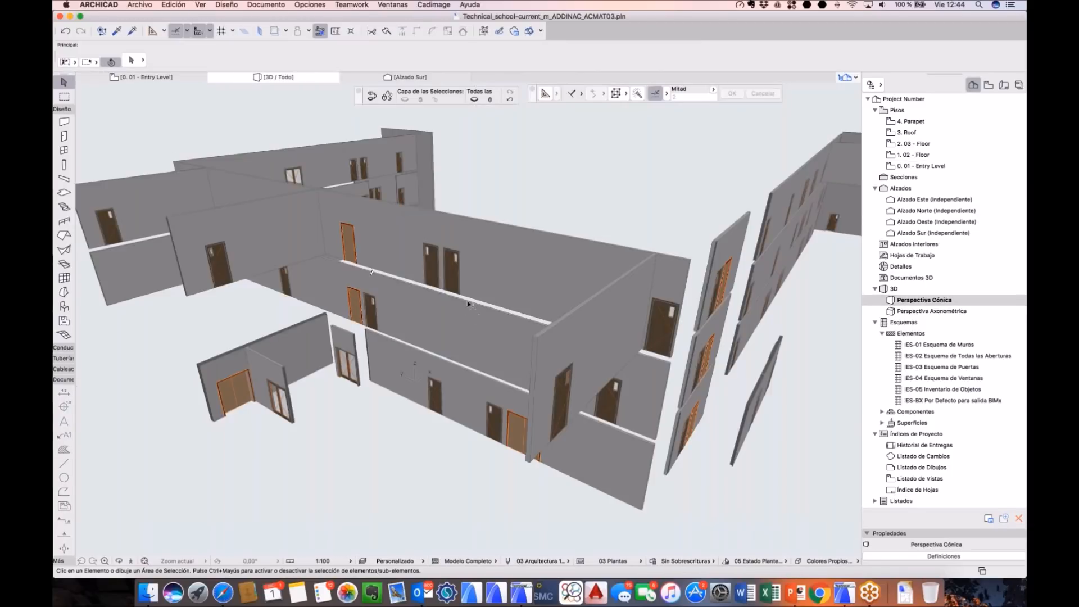
left_click(64, 150)
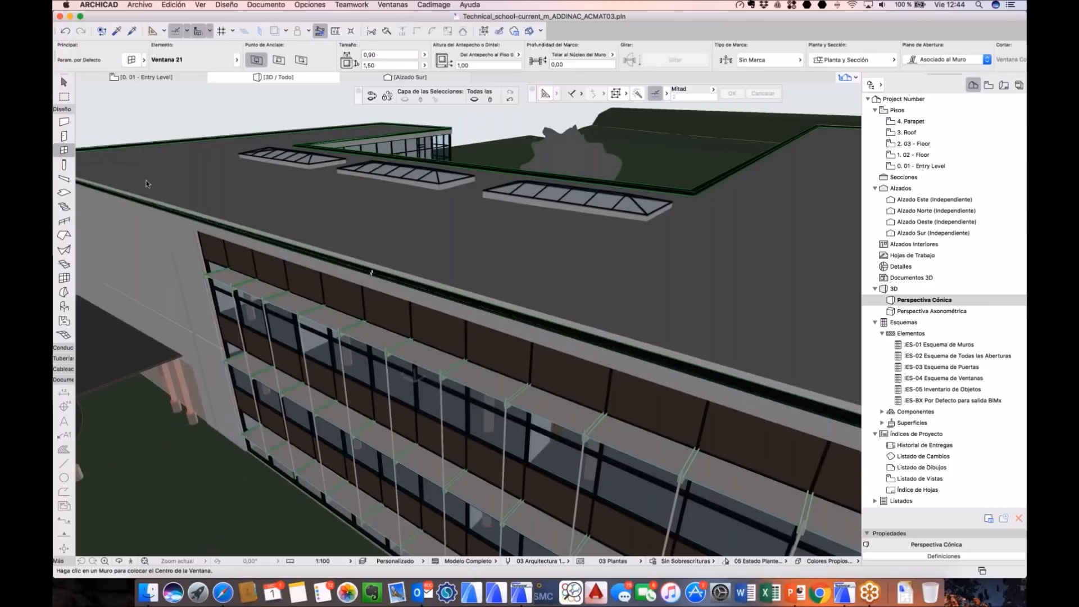
key("super+a")
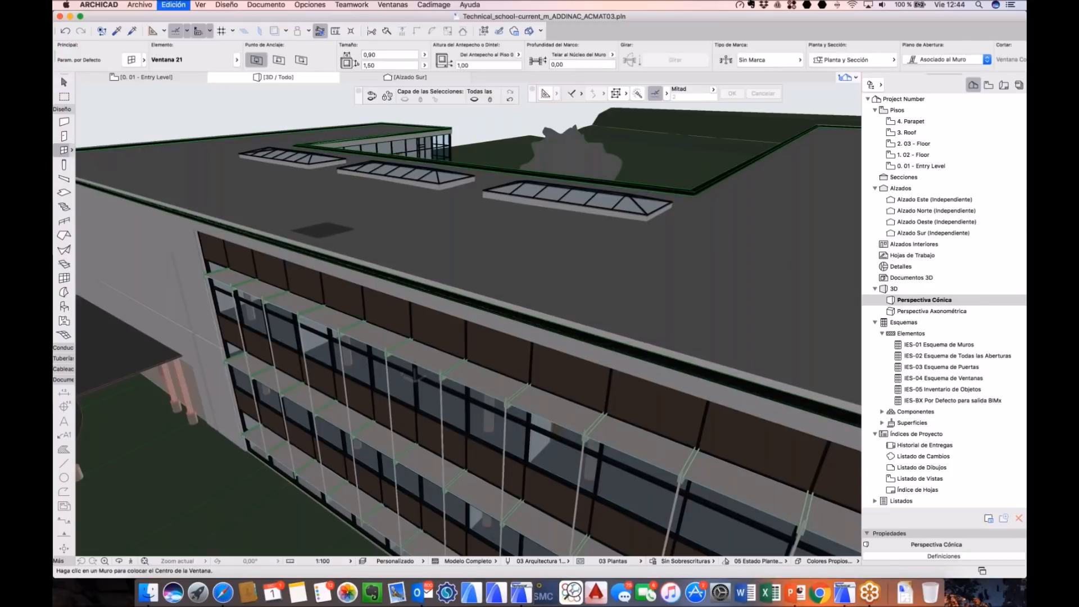
key("F5")
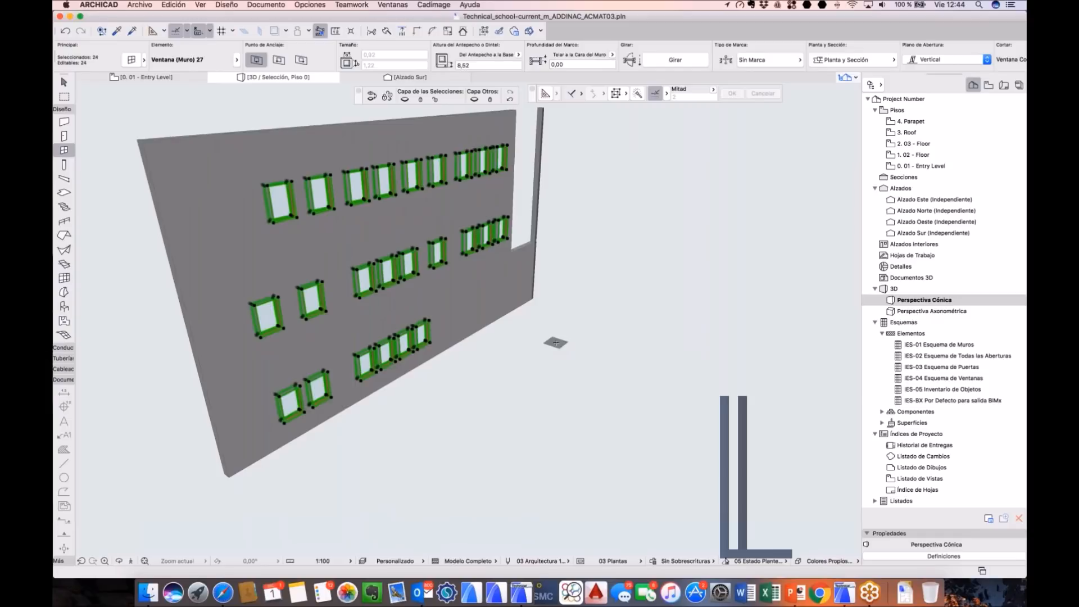
Step: Replace all selected windows with Ventana 21 from the Ventanas Básicas 21 library folder
key("super+t")
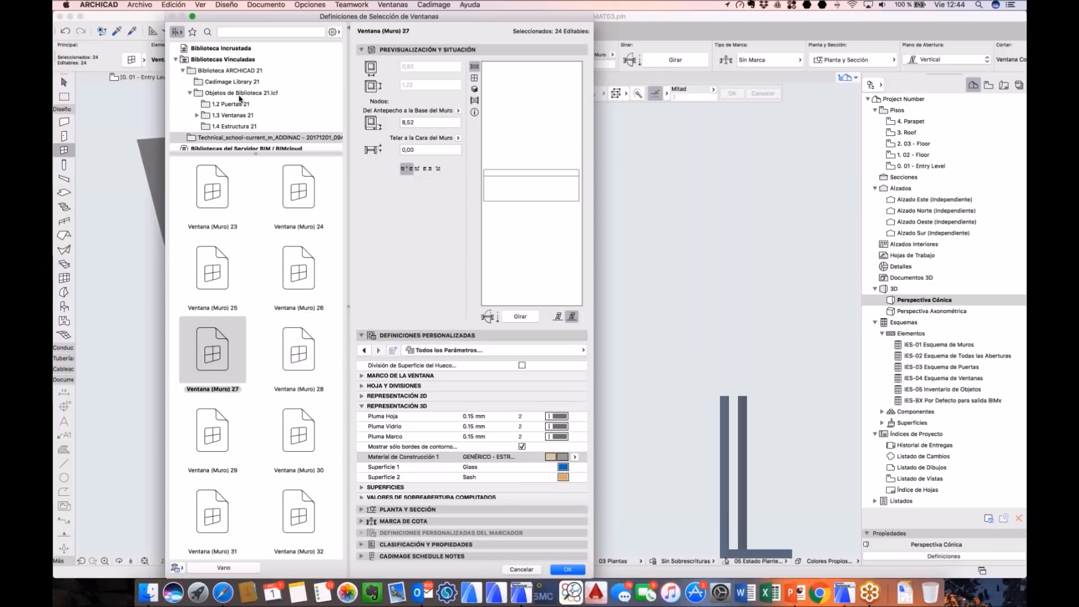
left_click(245, 116)
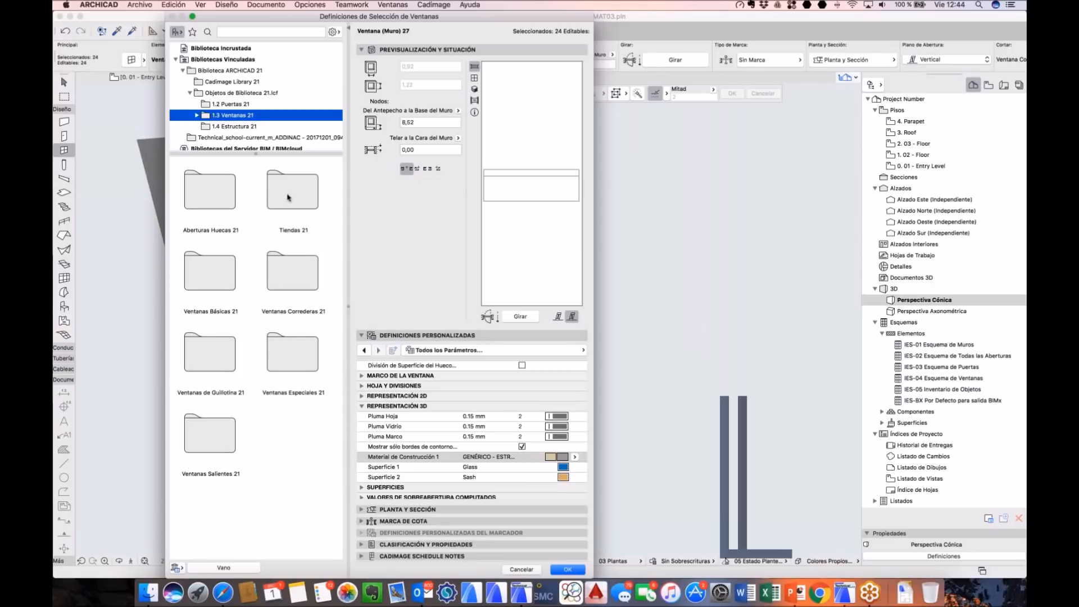
left_click(225, 274)
double_click(225, 274)
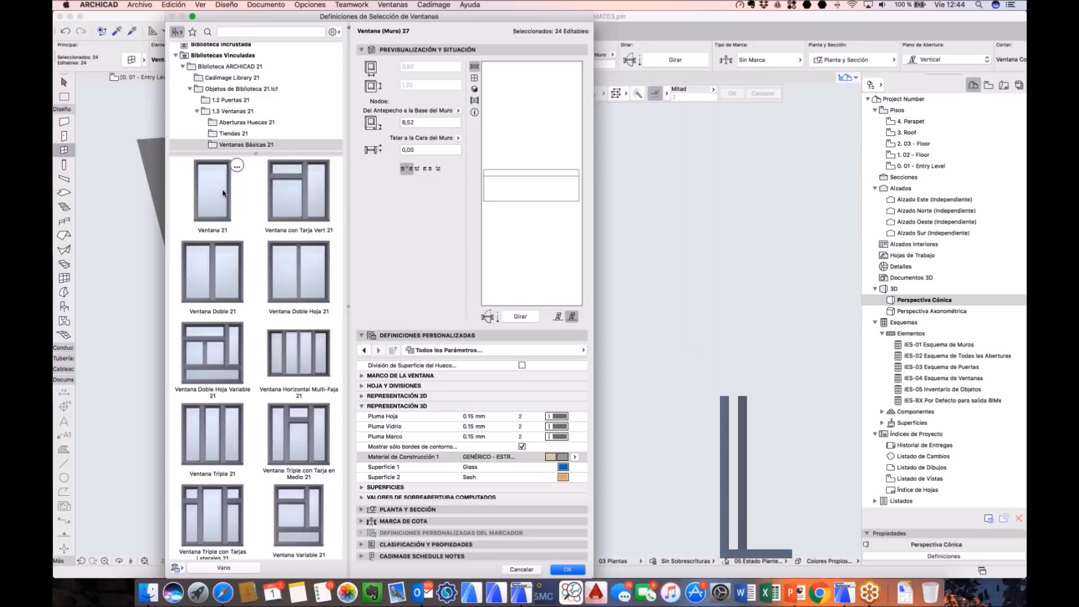
left_click(226, 192)
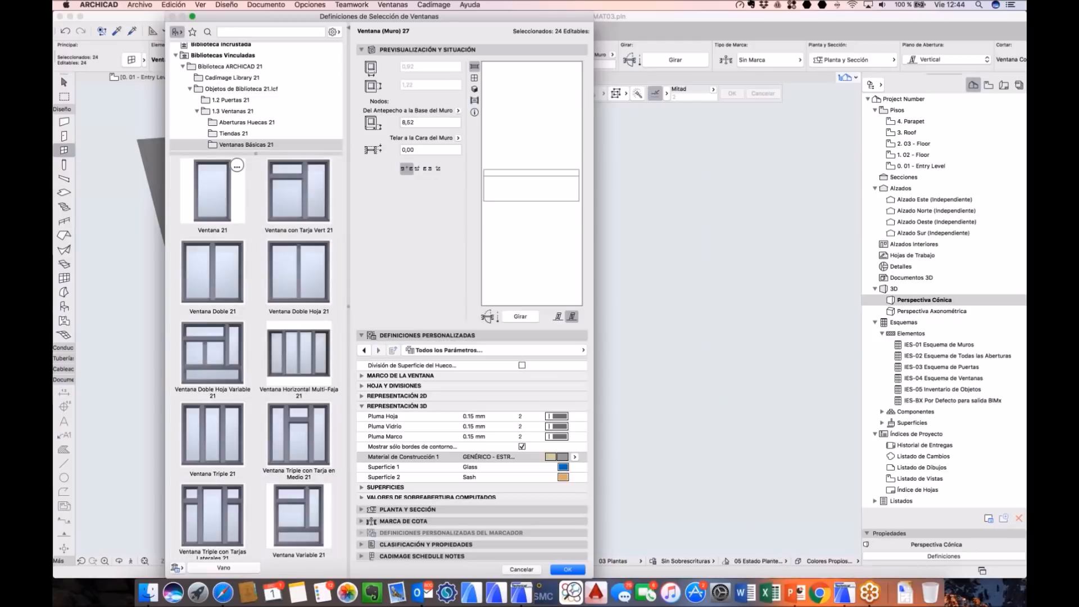
left_click(568, 569)
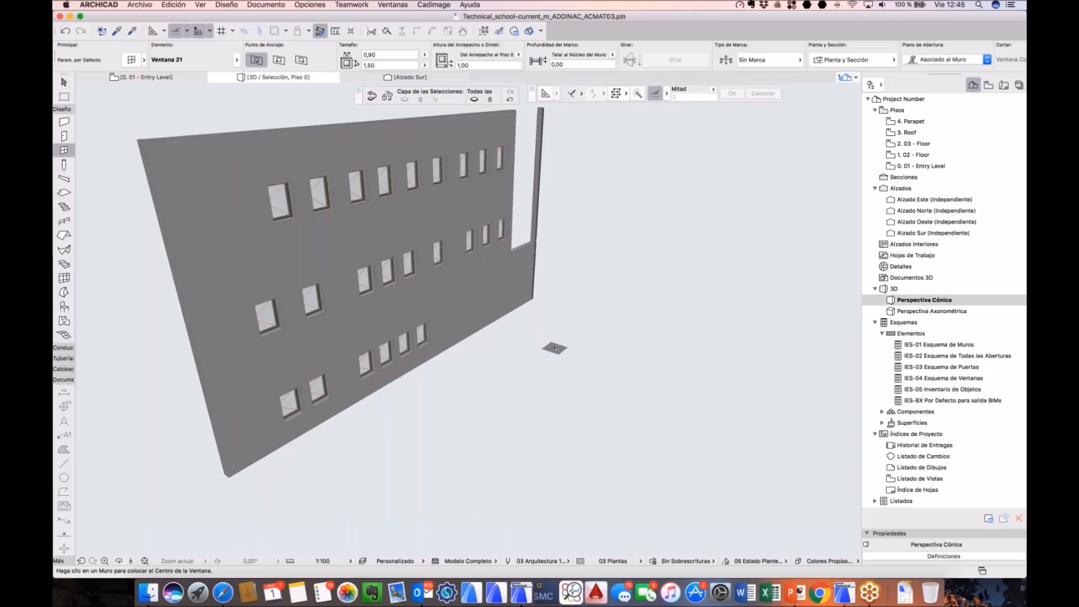
Step: On the 01 - Entry Level plan, select the interior partition wall beside the dining tables and open its composite structure for editing
key("F2")
middle_click_drag(822, 383, 607, 308)
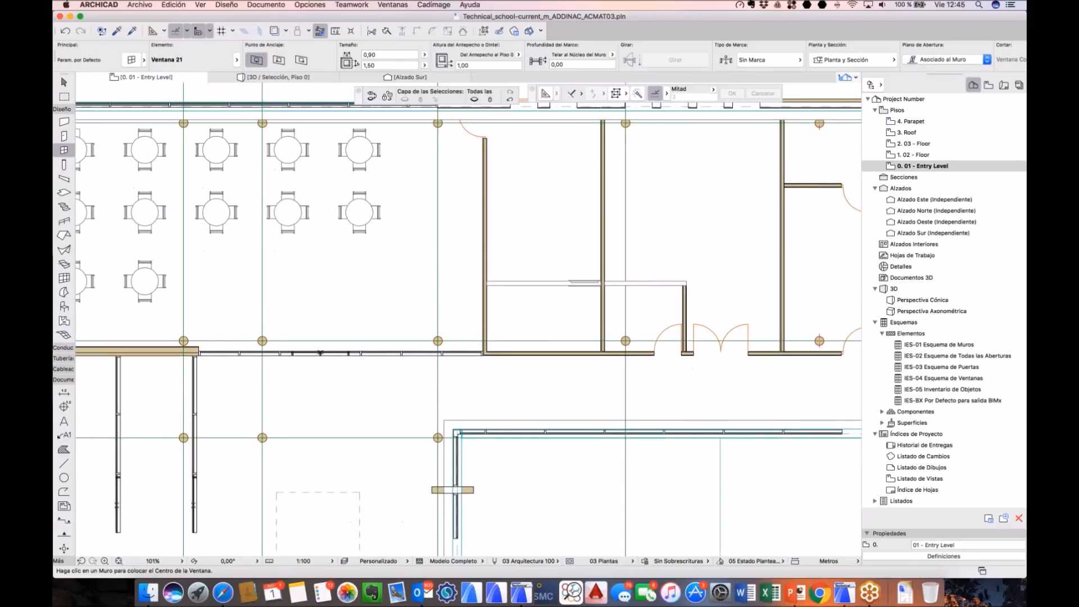
left_click(486, 229)
key("Escape")
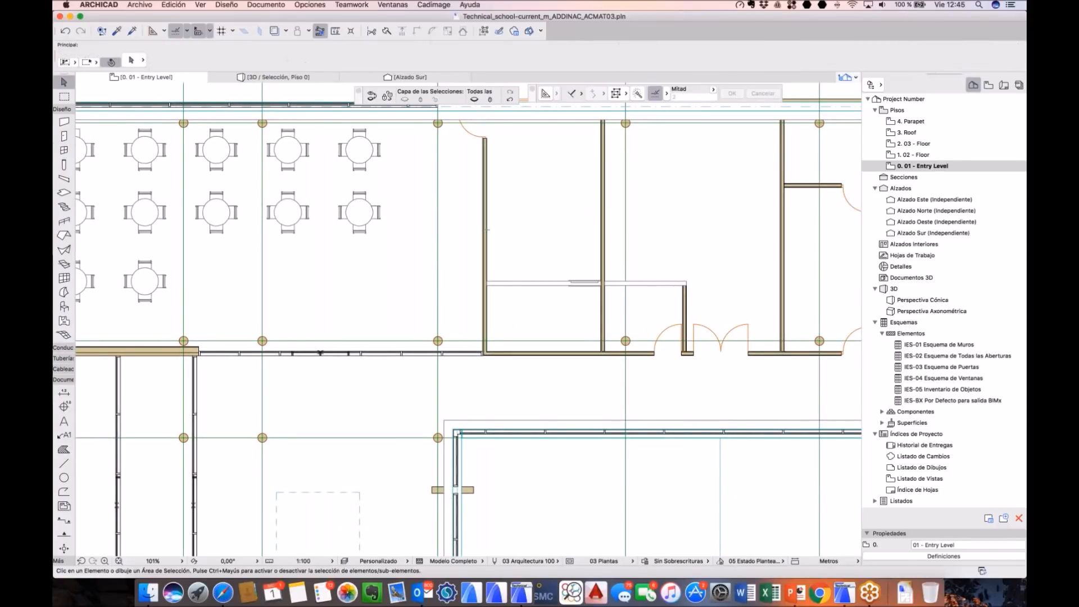
left_click(487, 229)
key("super+t")
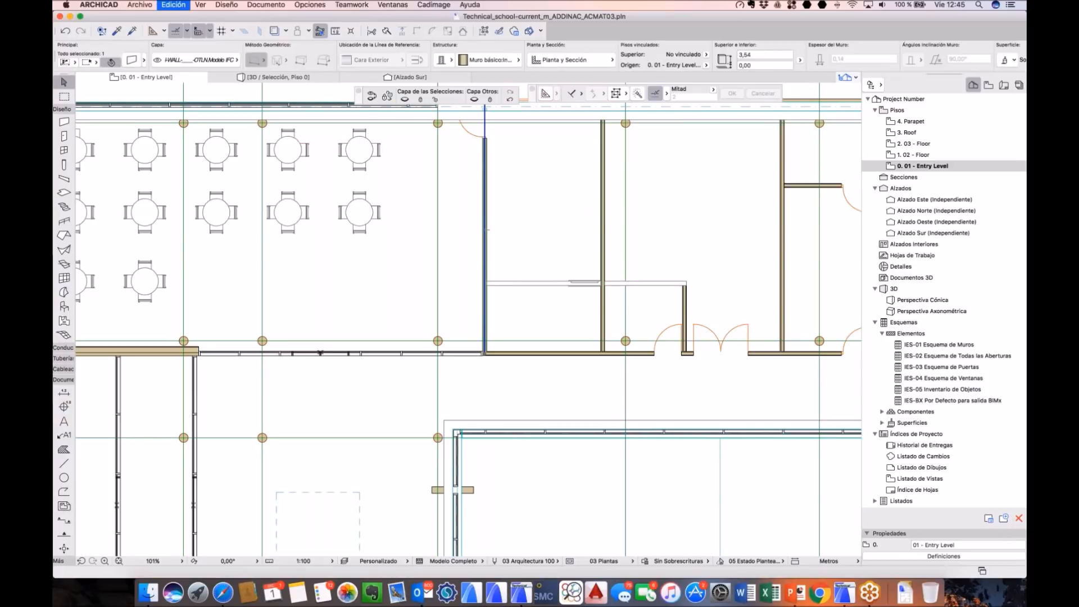
key("Escape")
right_click(487, 223)
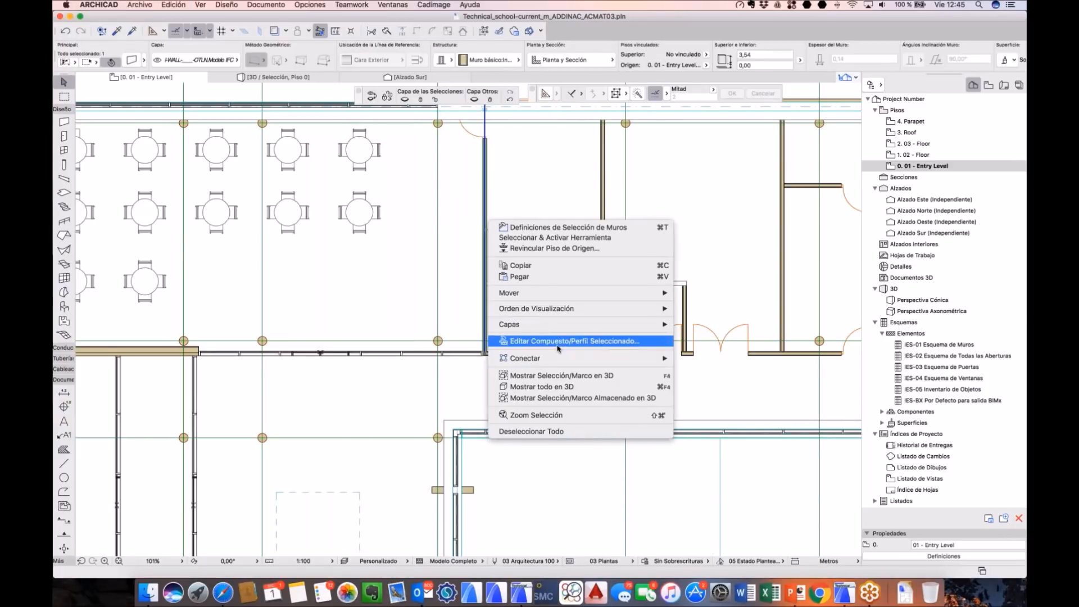
left_click(558, 345)
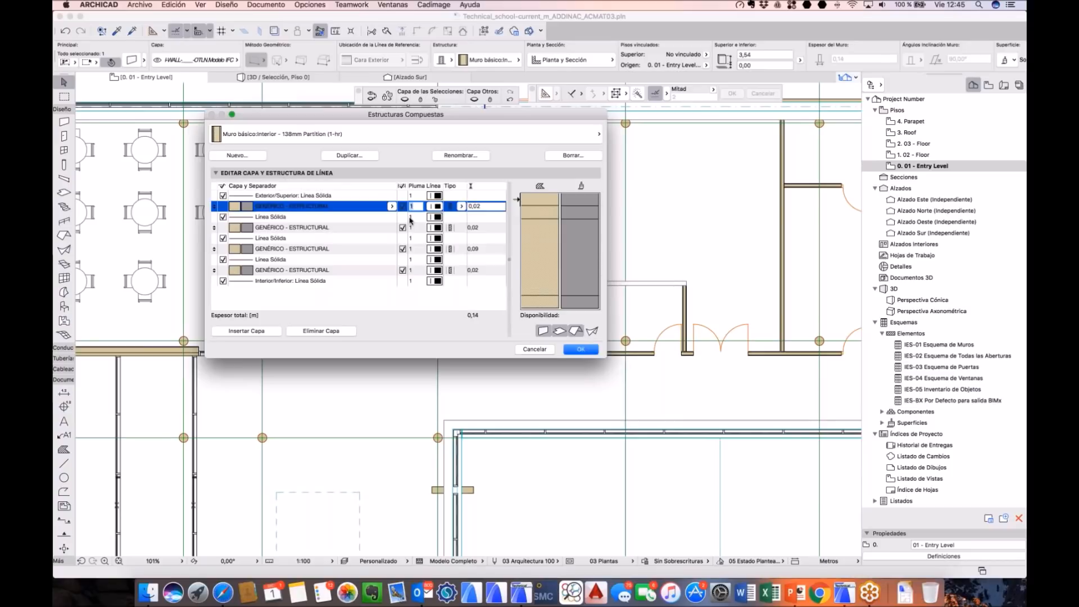
Step: Assign Madera - Estructural to the composite's exterior skin and Enlucido - Estuco, typed as Acabado, to its interior skin
left_click(392, 207)
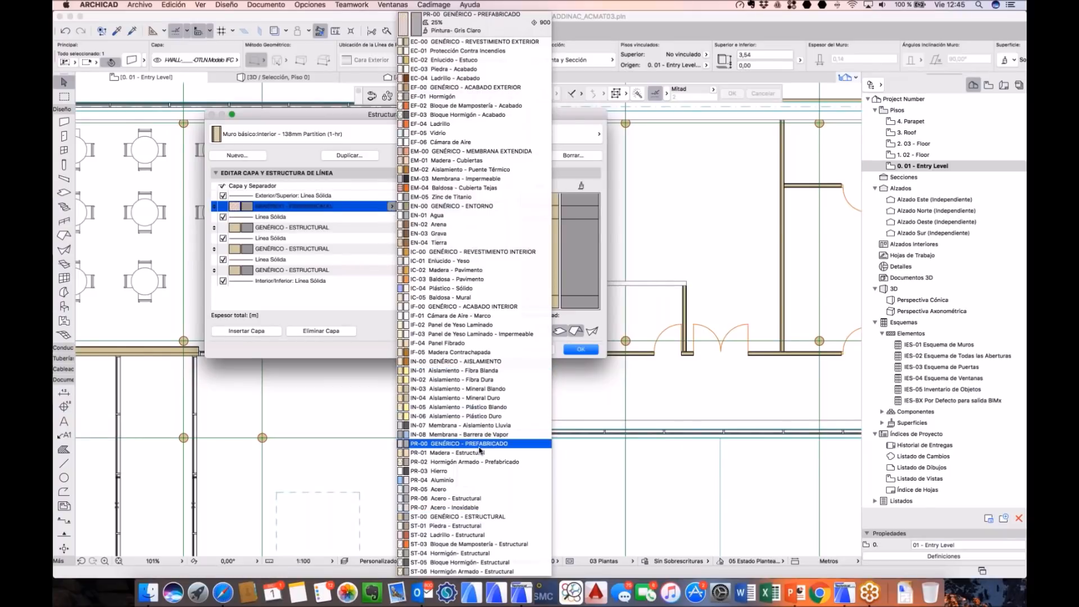
left_click(479, 452)
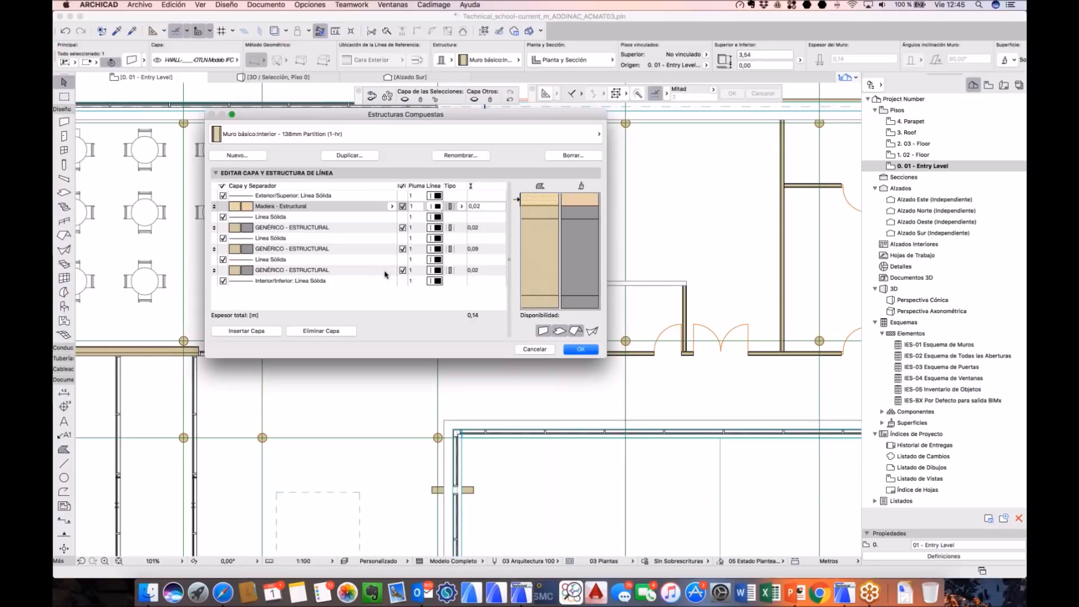
left_click(387, 270)
left_click(391, 270)
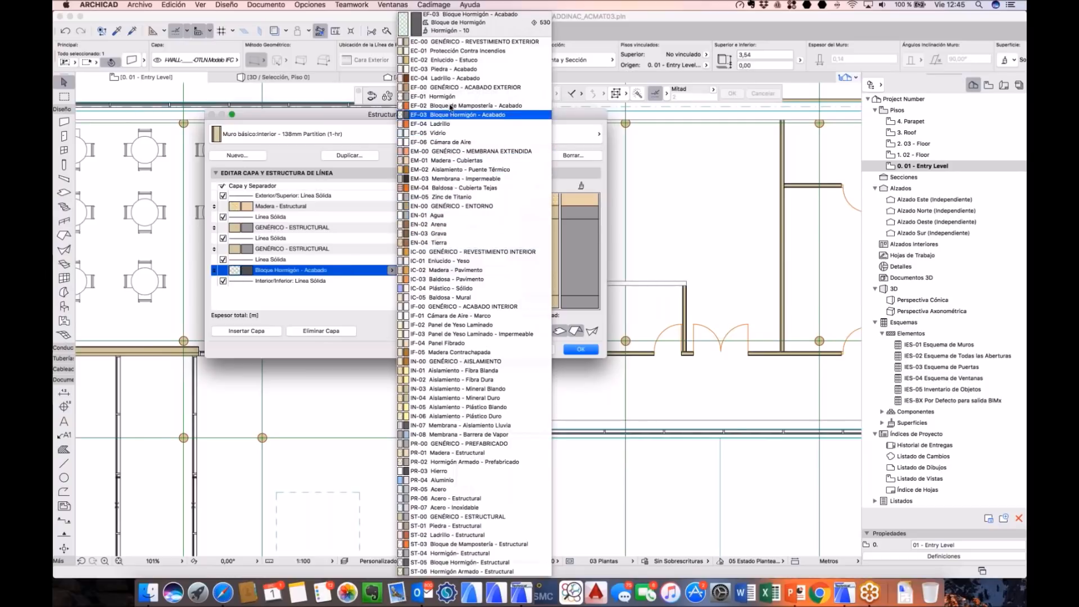
left_click(457, 60)
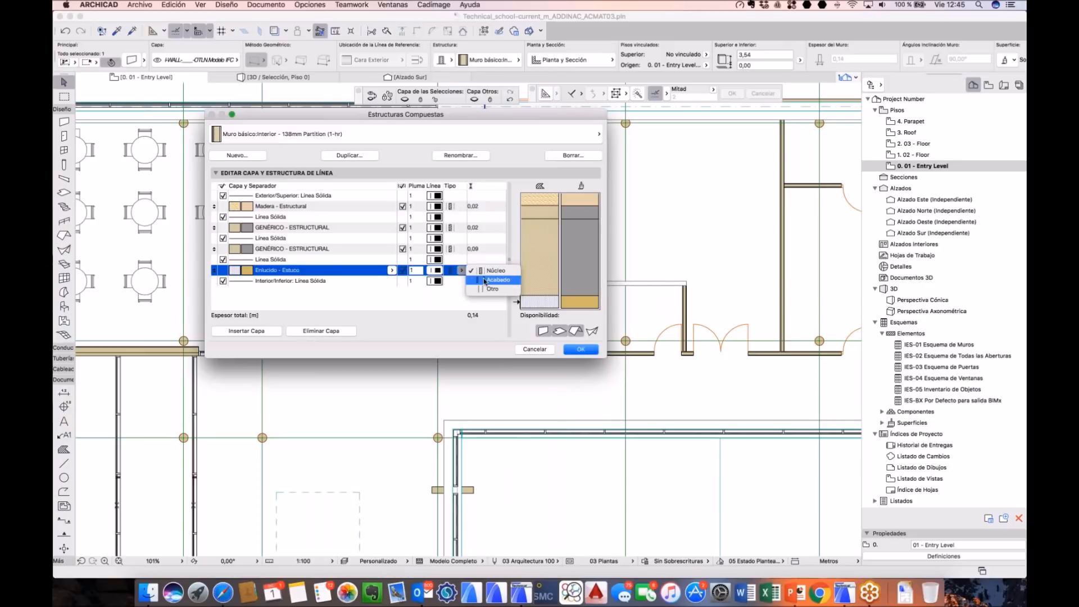
Step: Set the two generic skins' type to Otro and the wood skin's to Acabado, and apply the changes to the partition composite
left_click(459, 250)
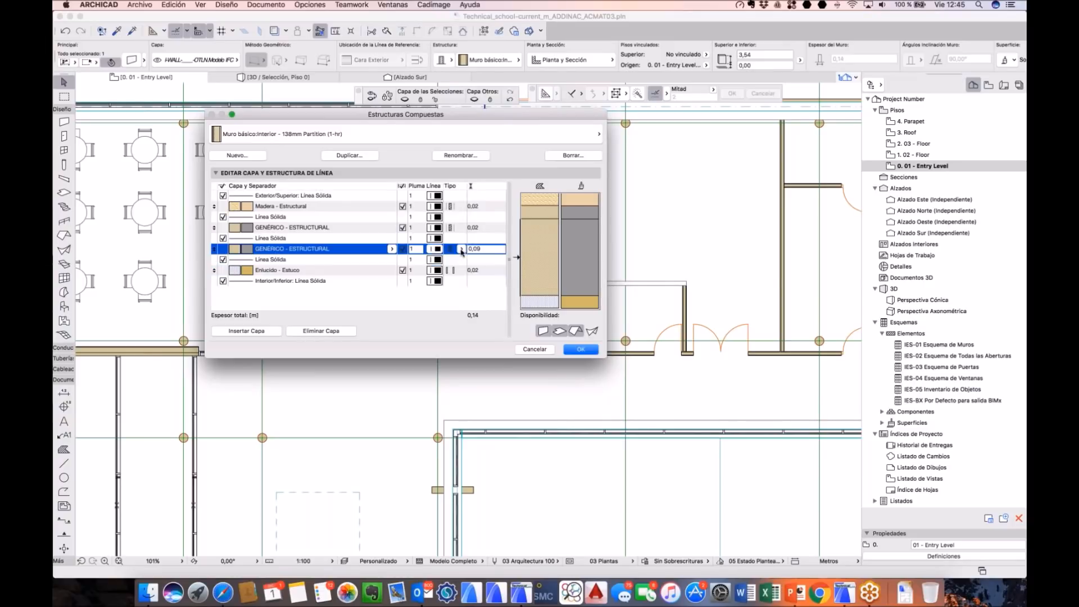
left_click(462, 249)
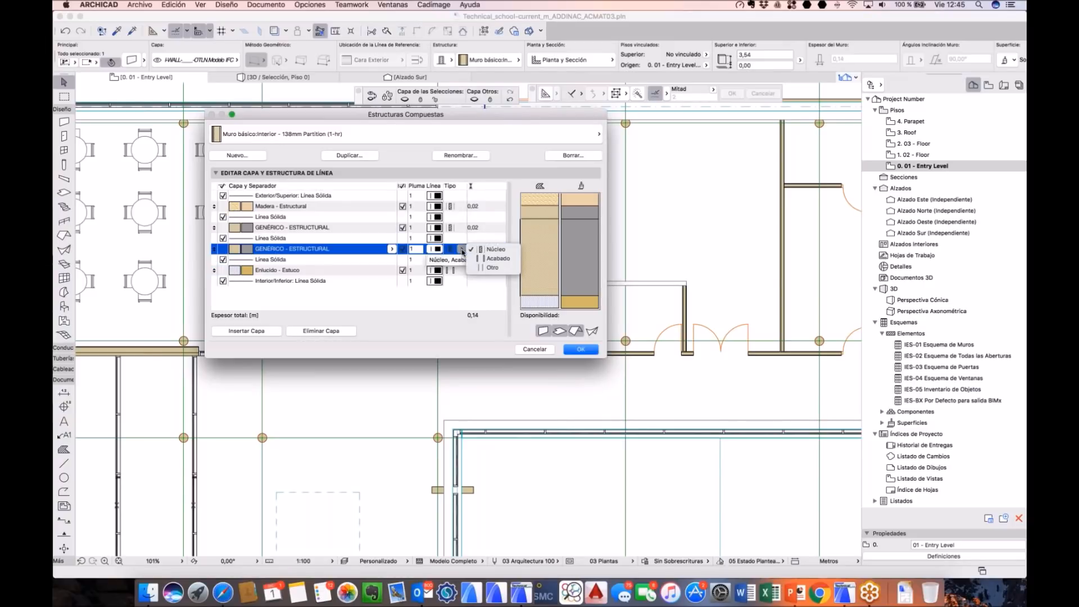
left_click(459, 227)
left_click(462, 228)
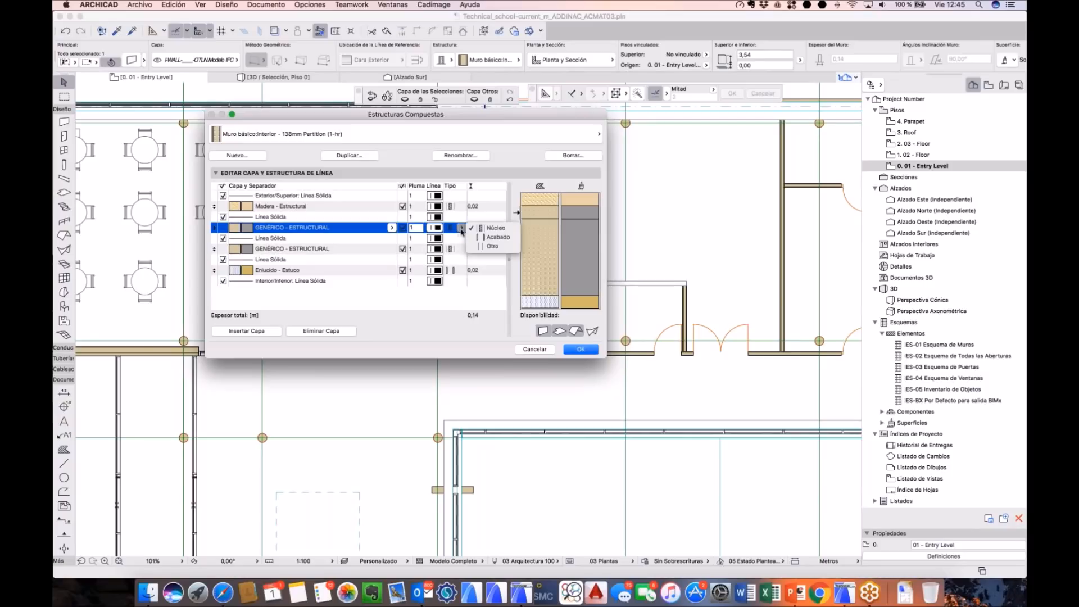
left_click(483, 246)
left_click(453, 208)
left_click(461, 207)
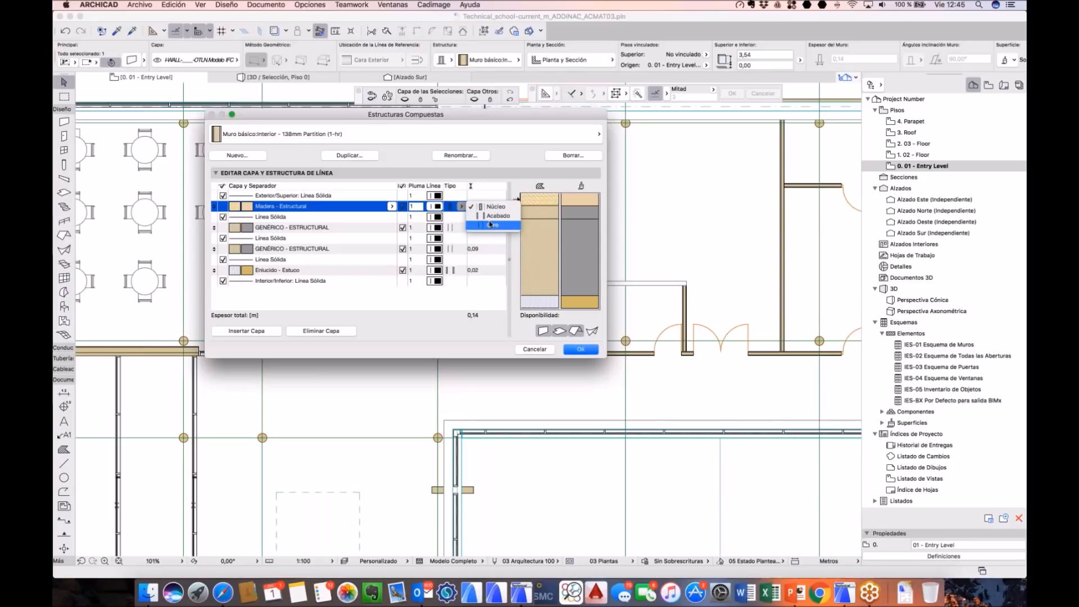
left_click(476, 218)
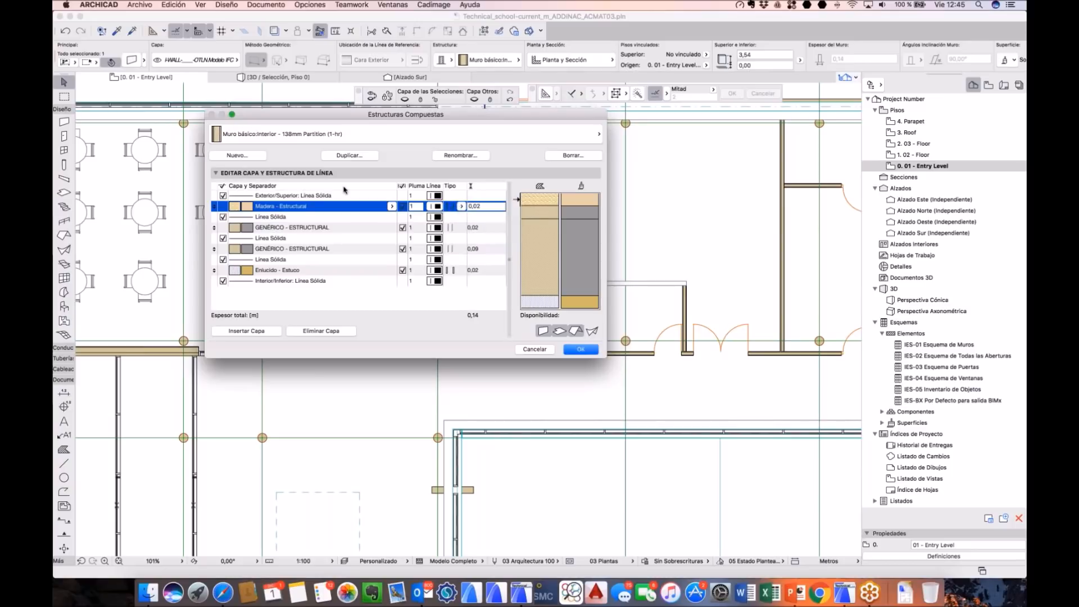
left_click(581, 350)
scroll(604, 359, "up", 5)
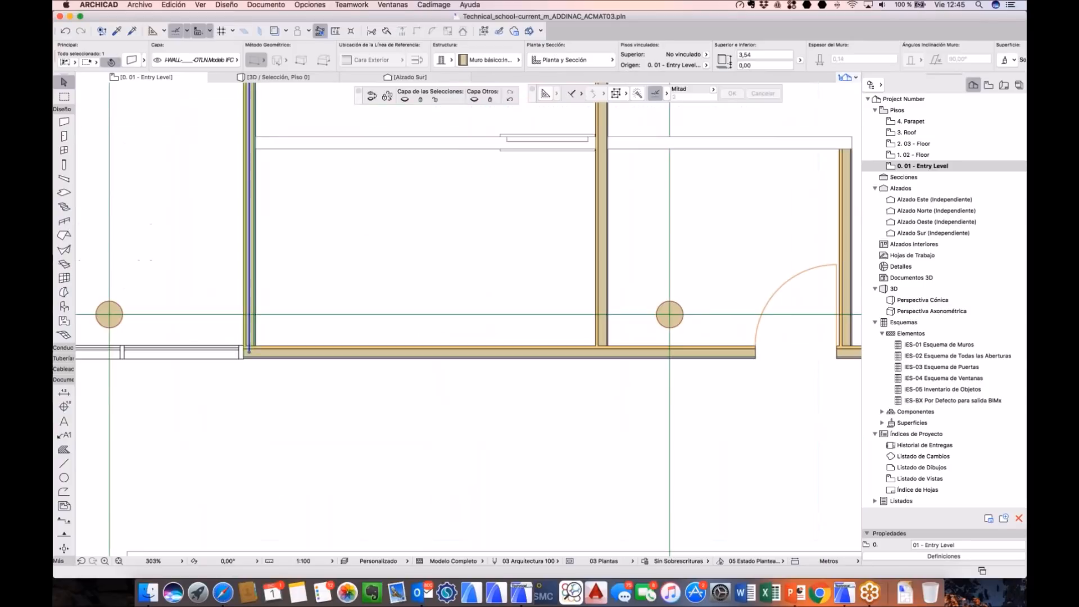
scroll(599, 365, "down", 10)
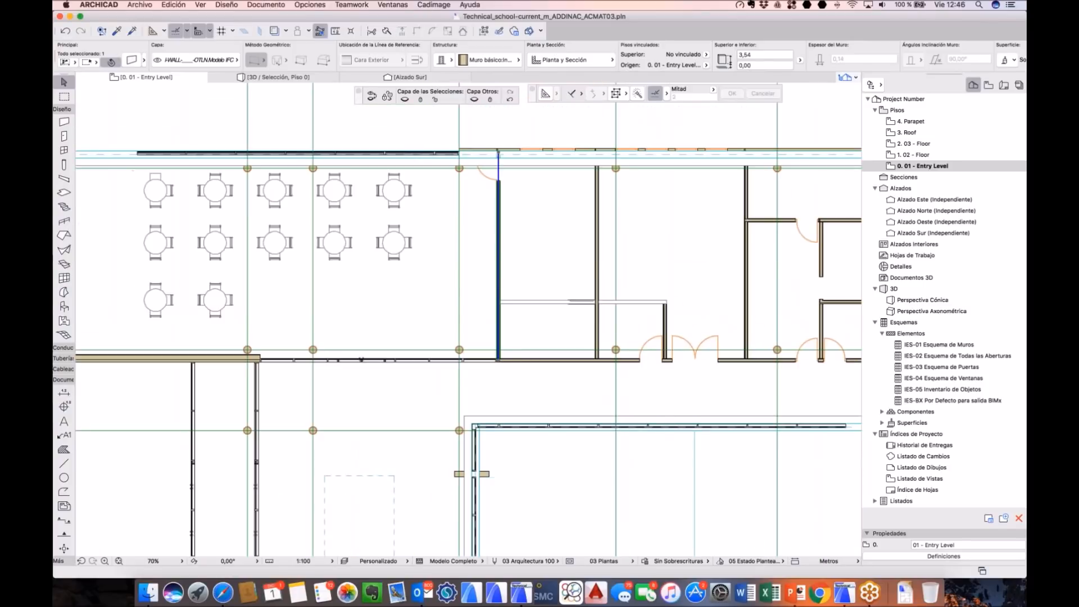
Step: Switch to Safari with the BIM6x solutions page
middle_click_drag(748, 507, 628, 378)
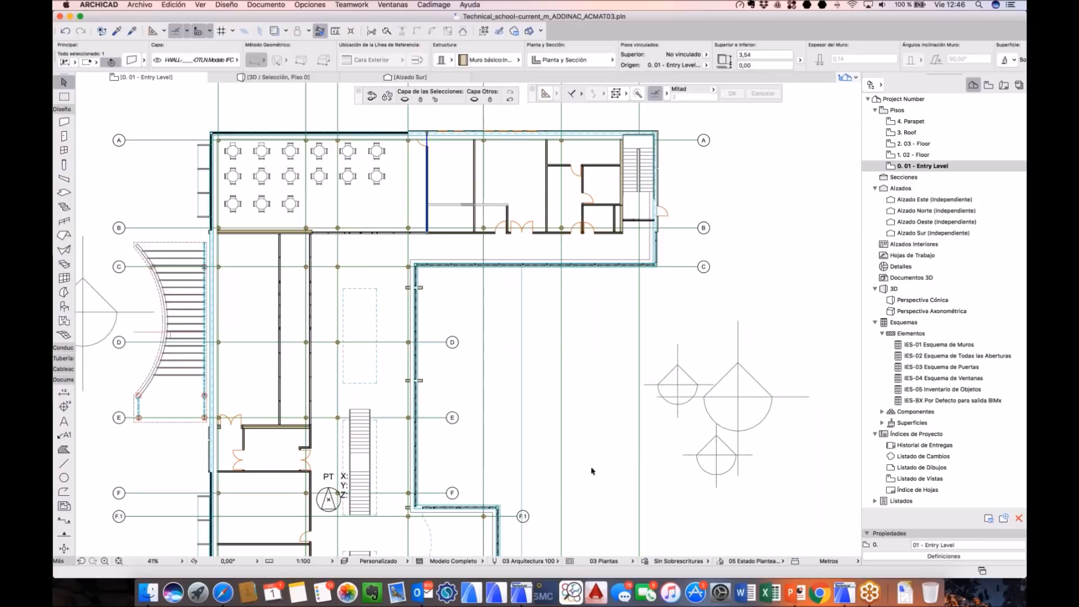
scroll(592, 476, "down", 2)
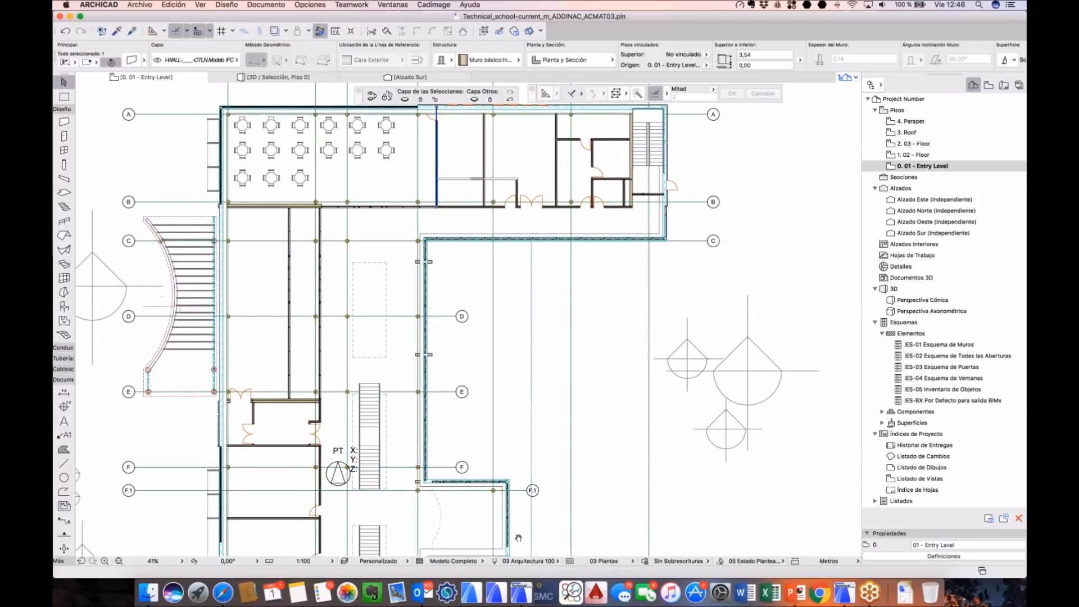
right_click(223, 589)
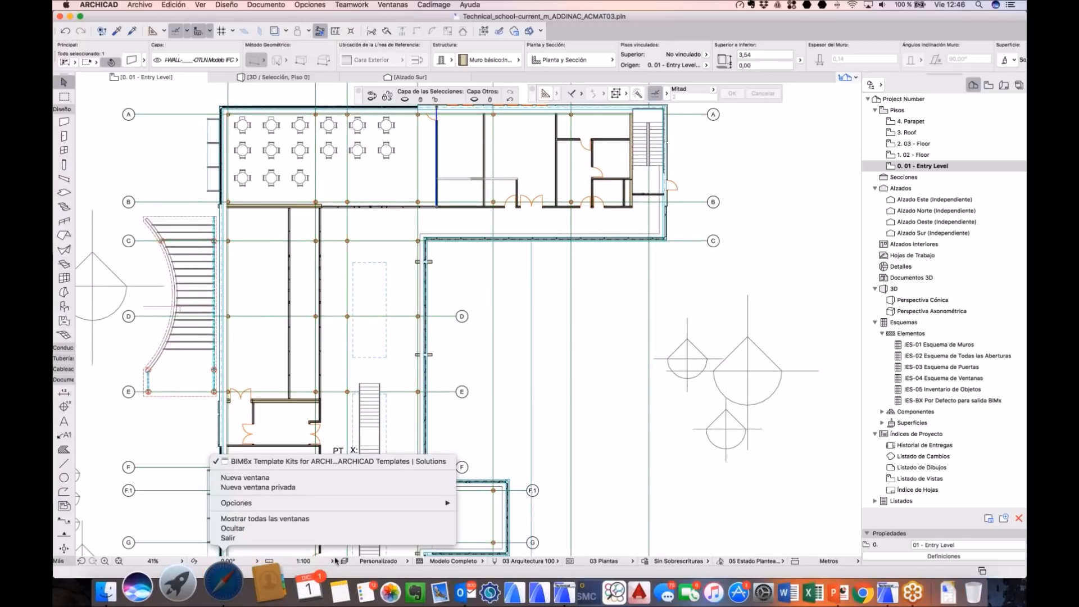
left_click(239, 572)
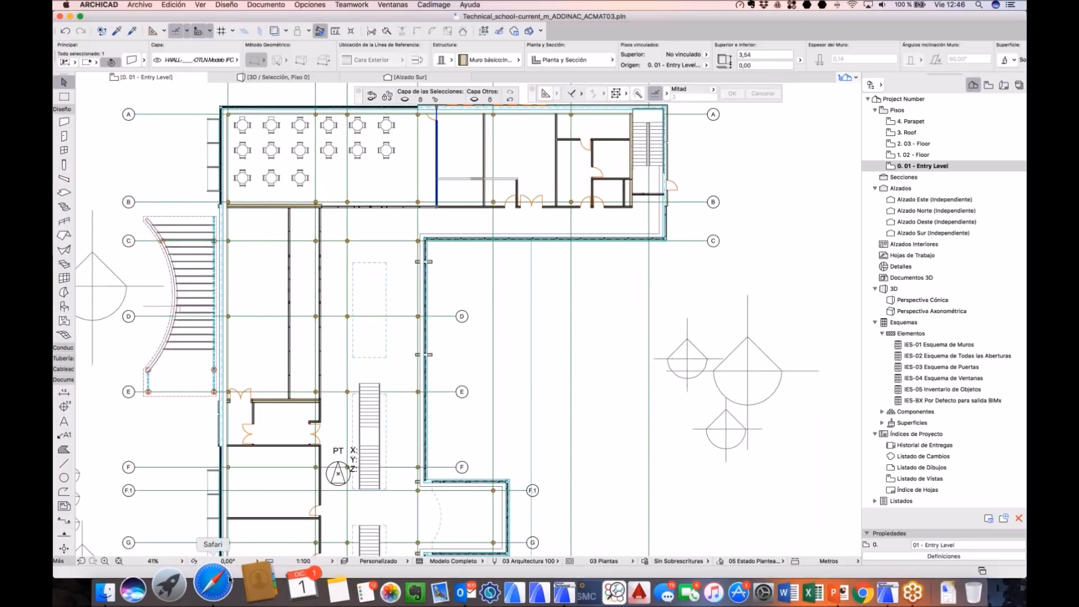
left_click(225, 578)
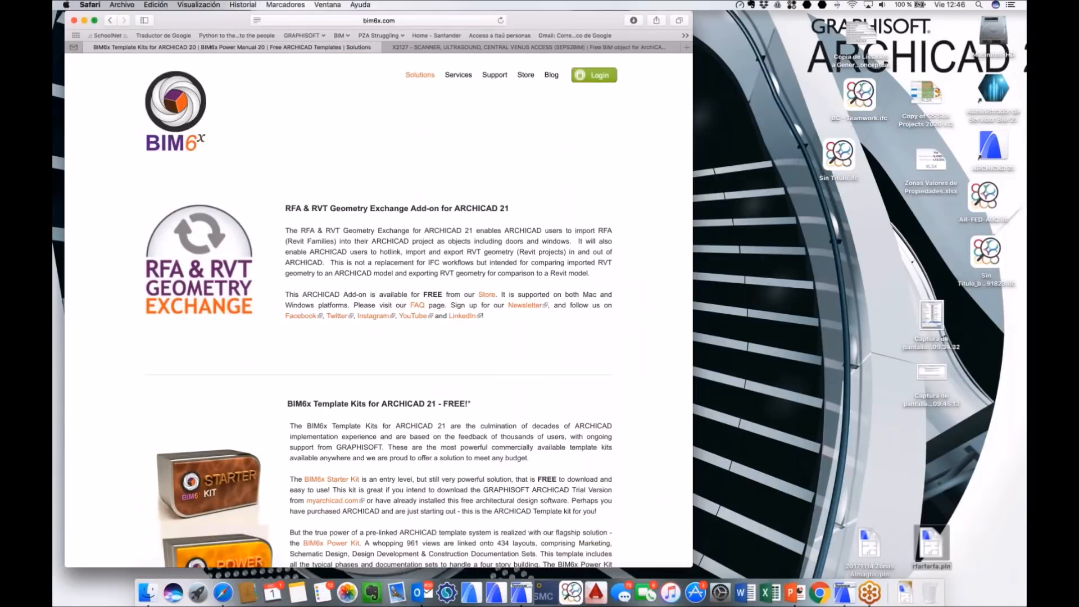
Step: Highlight and read the RFA & RVT Geometry Exchange Add-on for ARCHICAD 21 heading and its description on the page
left_click_drag(289, 207, 368, 210)
left_click(368, 210)
left_click_drag(284, 208, 406, 240)
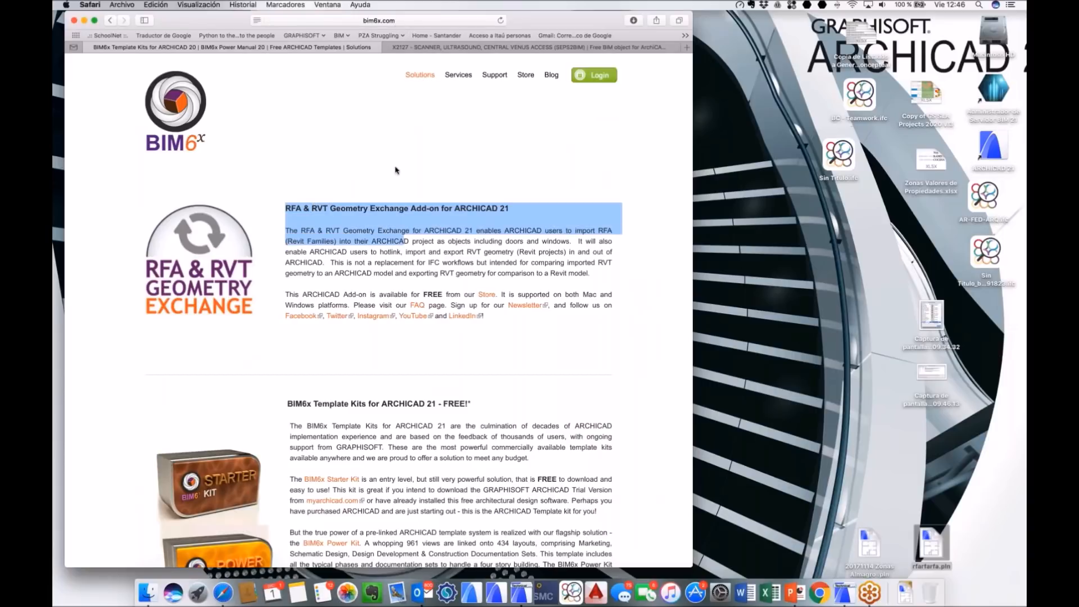
left_click(322, 217)
left_click_drag(287, 208, 509, 210)
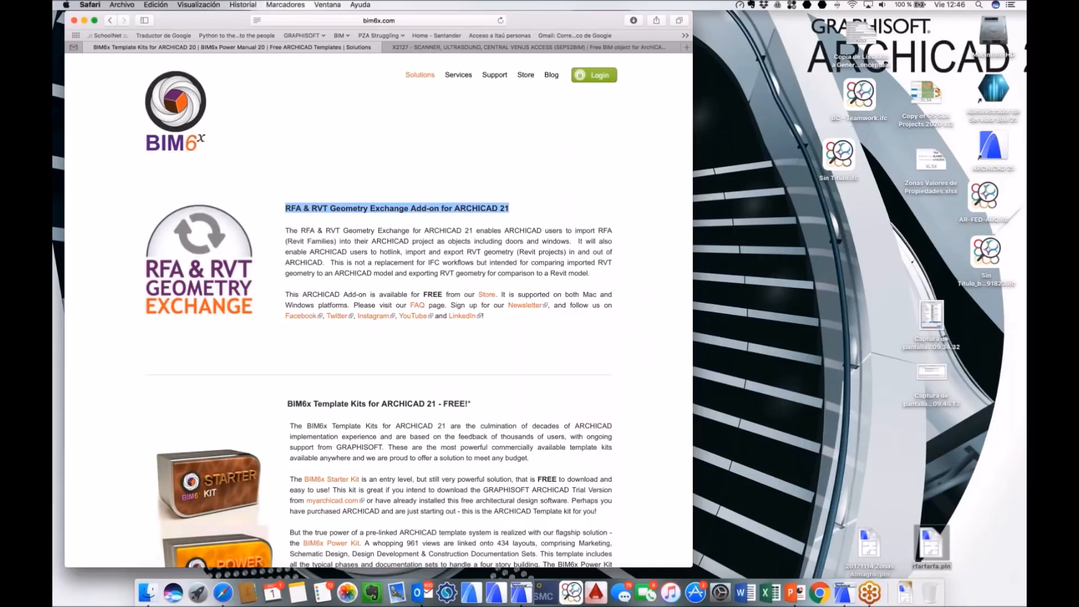
left_click(327, 209)
double_click(318, 208)
left_click(320, 209)
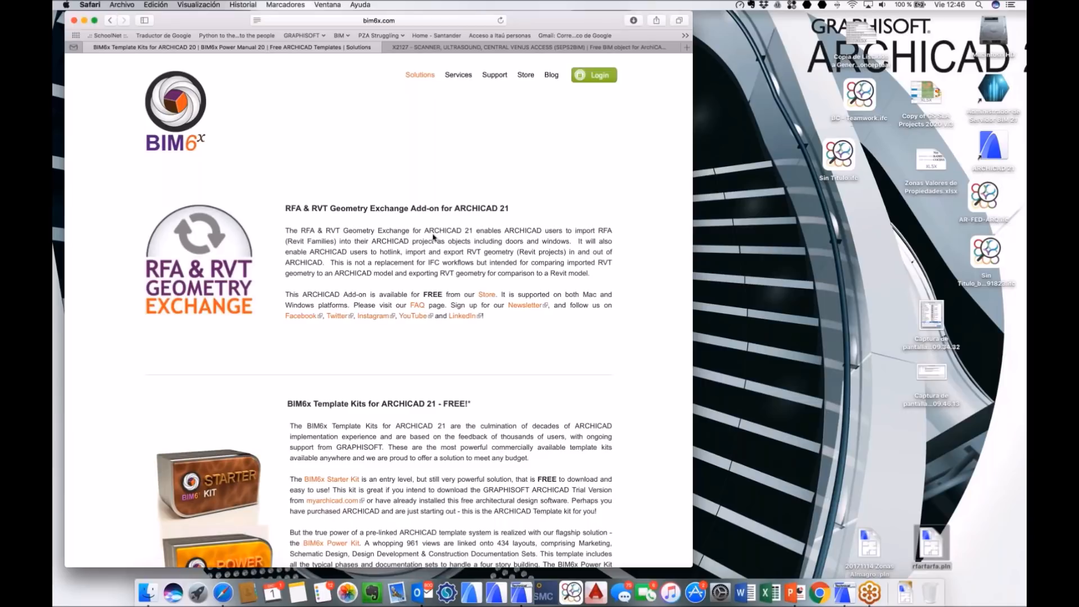
Step: Switch to the Technical_school-current_m_BIM6x project in ARCHICAD and inspect the imported building in 3D, including its large white facade wall
left_click(841, 589)
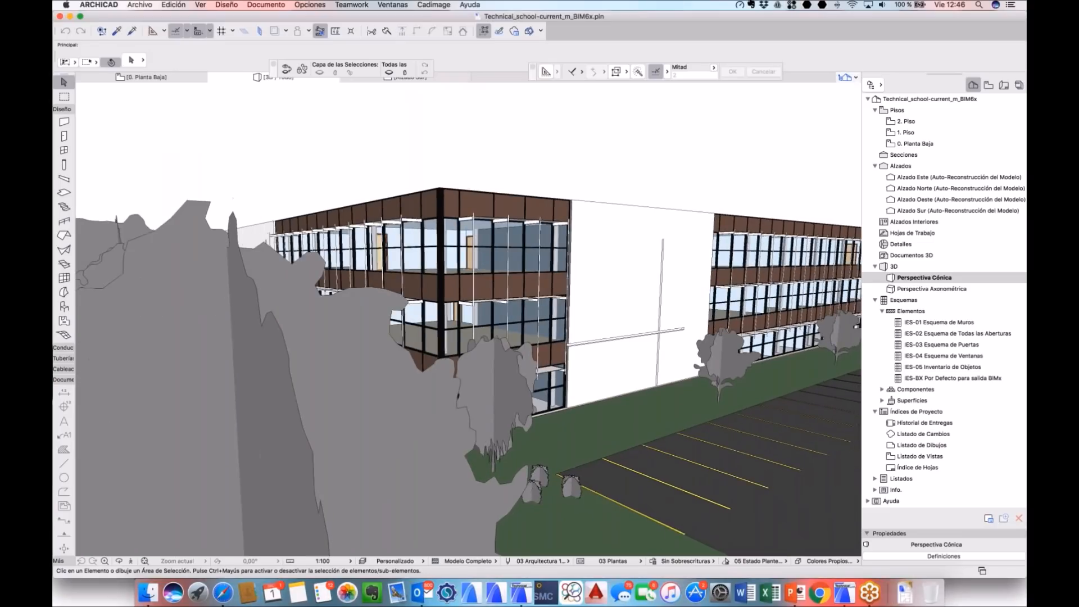
mouse_move(506, 188)
middle_mouse_down("shift")
mouse_move(518, 250)
mouse_move(500, 186)
middle_mouse_up("shift")
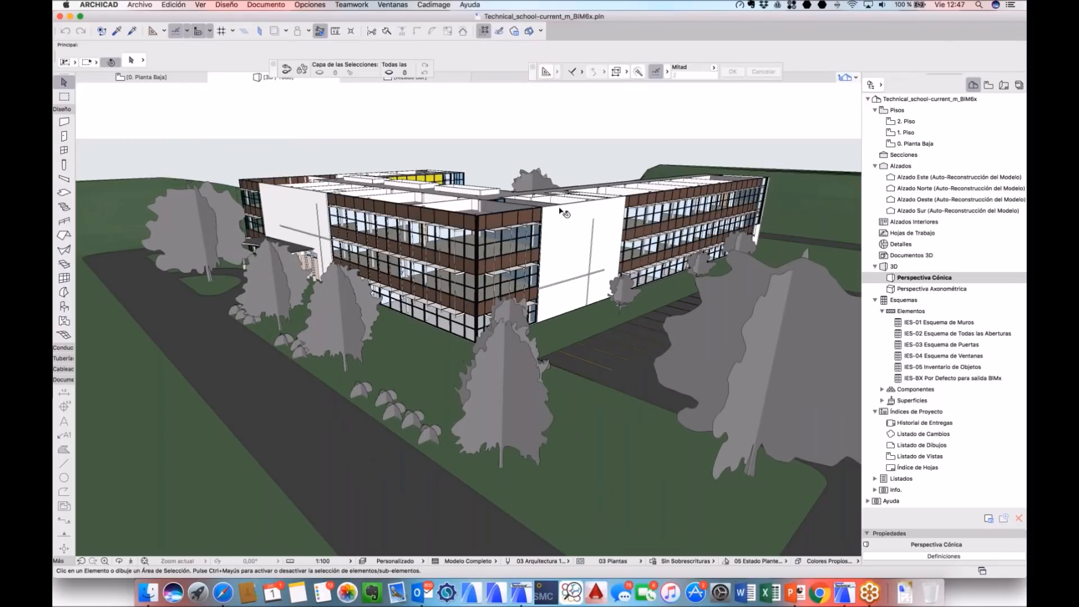
left_click(582, 229)
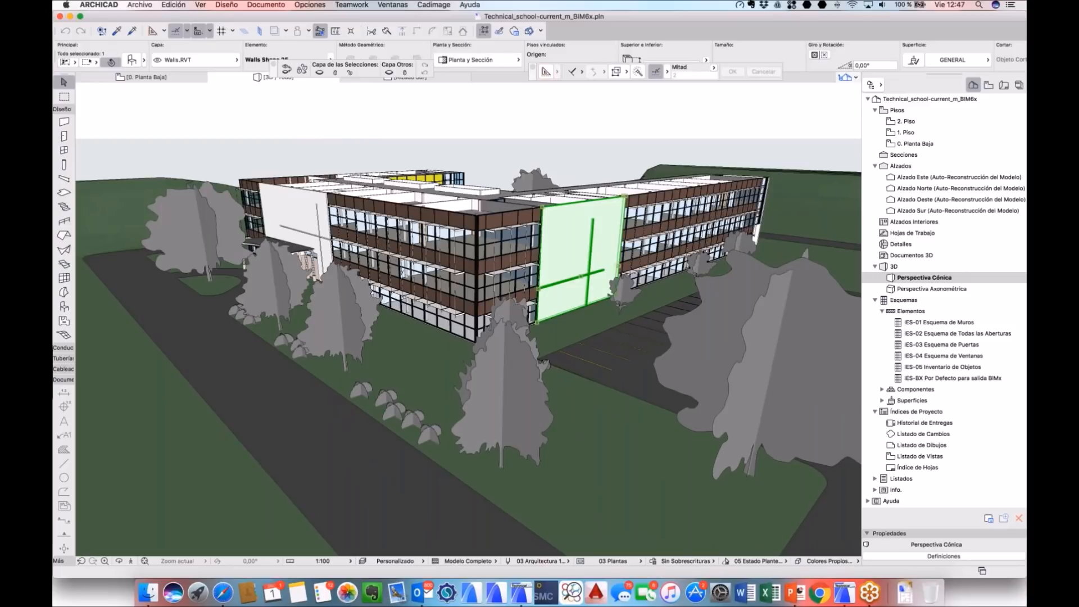
middle_click_drag(486, 210, 603, 285, "shift")
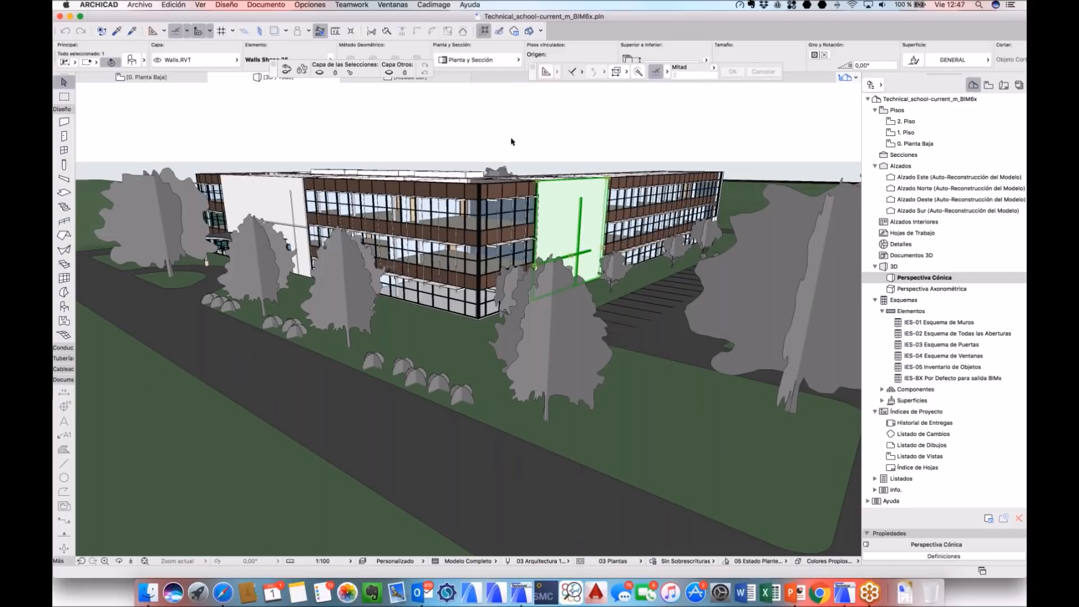
left_click(552, 136)
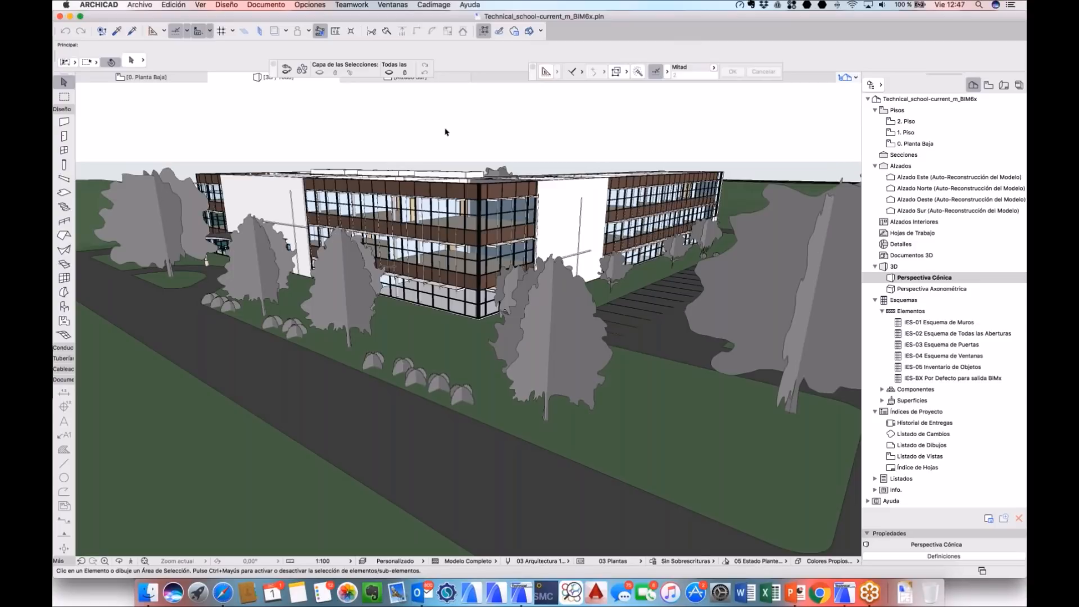
mouse_move(446, 132)
middle_mouse_down()
mouse_move(443, 105)
mouse_move(457, 116)
middle_mouse_up()
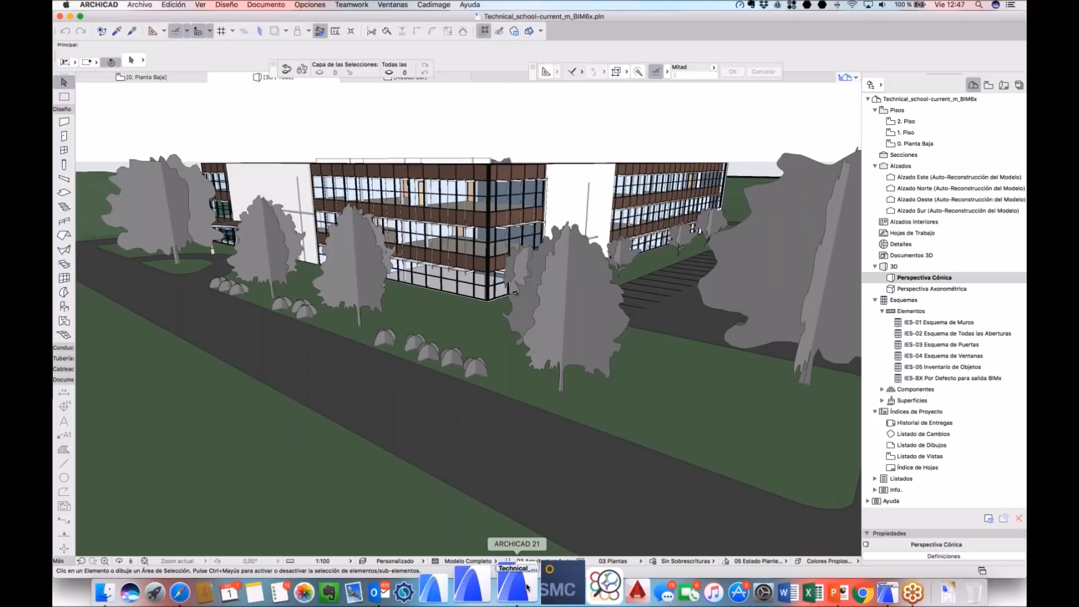
Step: Switch to the Technical_school-current_m_ADDINAC_ACMAT03 project, showing the Entry Level floor plan
left_click(527, 587)
left_click(139, 4)
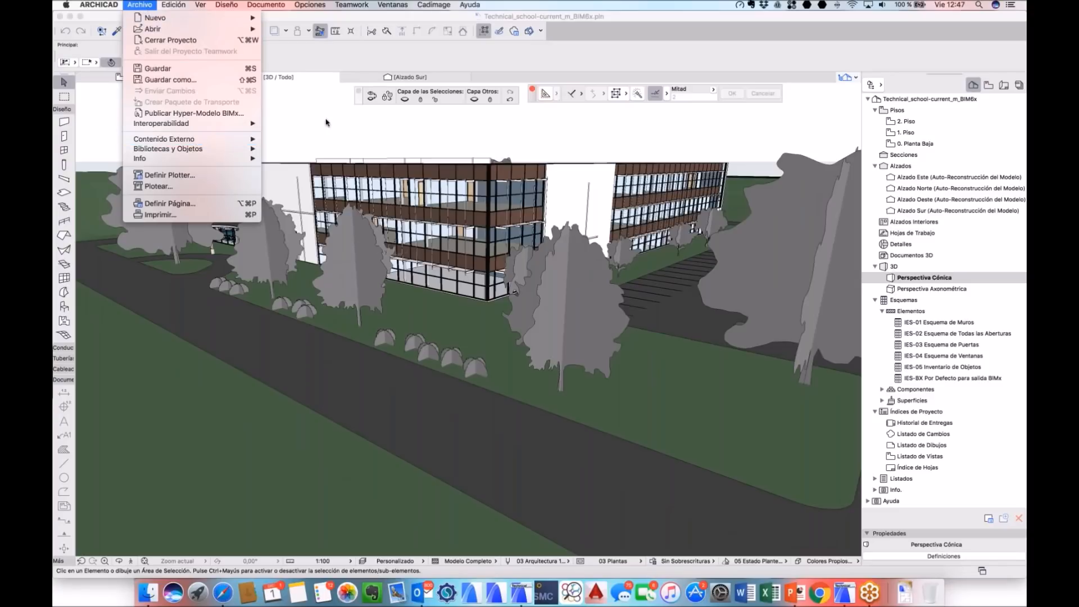
left_click(472, 128)
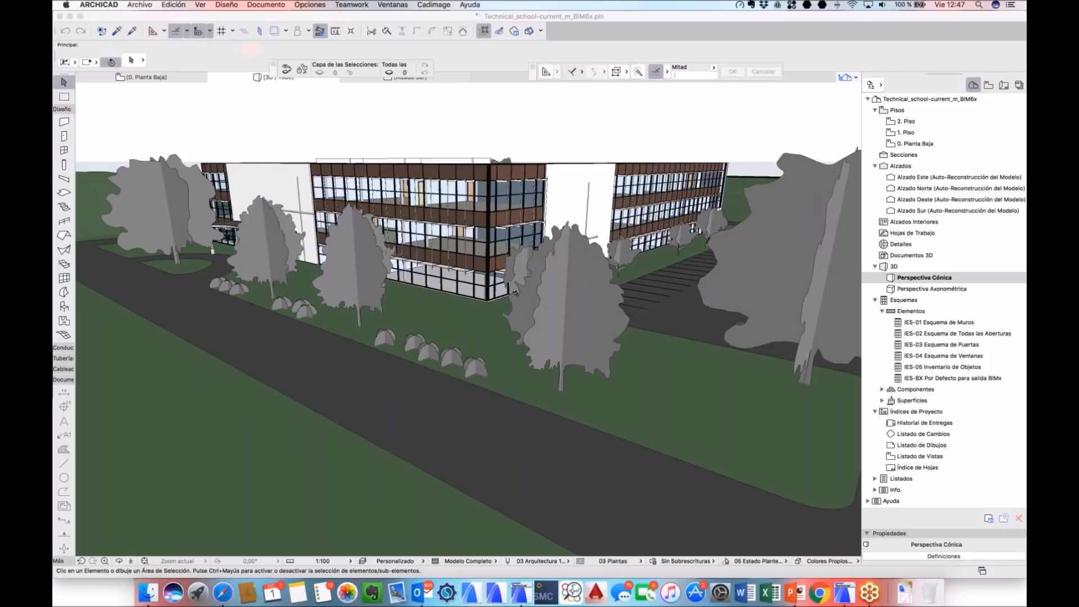
left_click(522, 588)
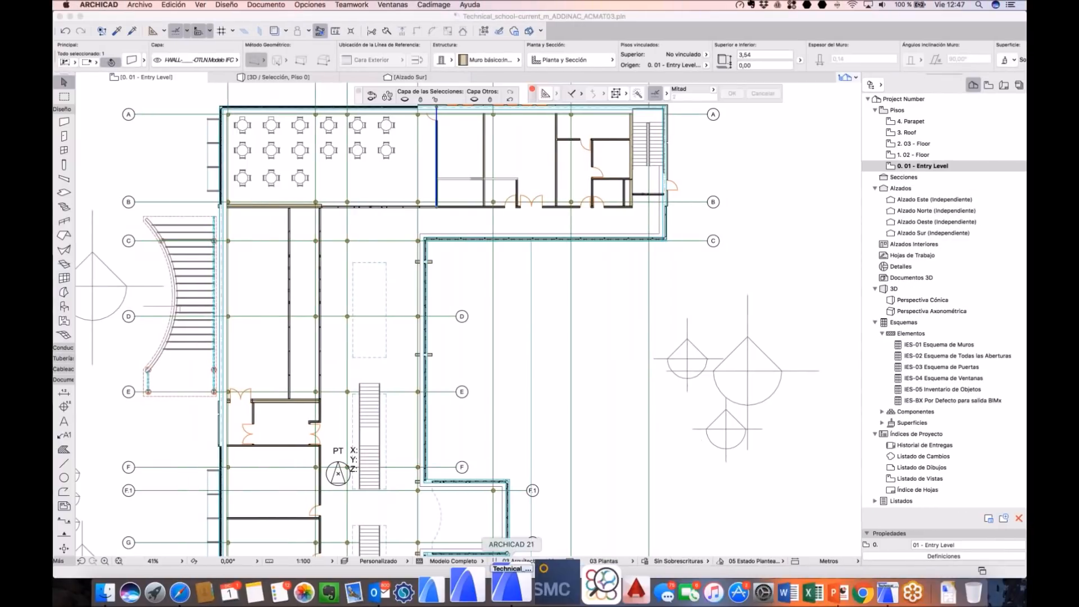
Step: Start placing a hotlink and create a new linked module from a file
left_click(137, 6)
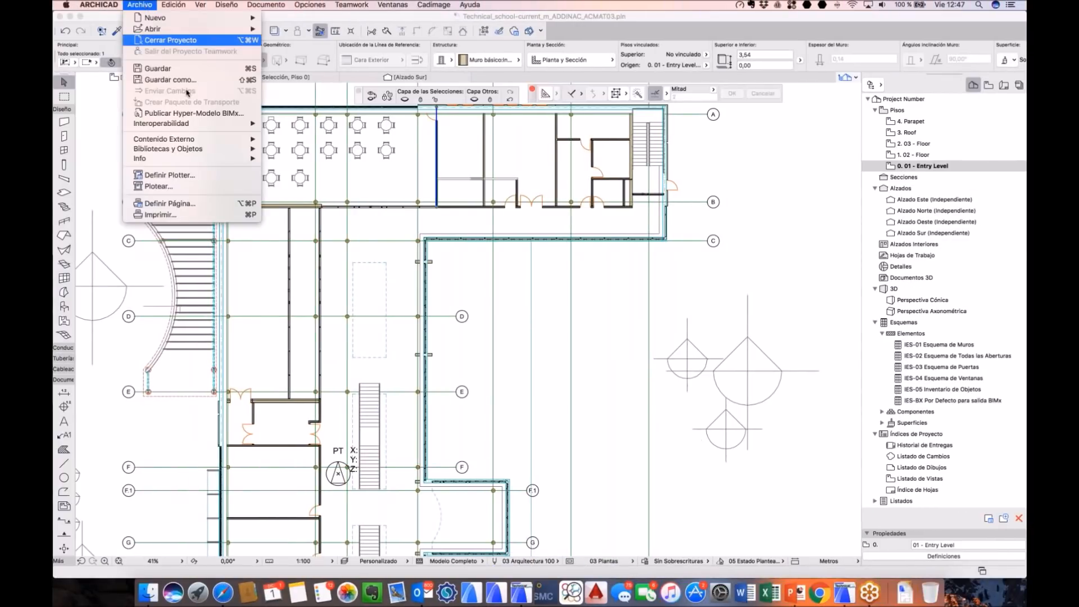
mouse_move(195, 139)
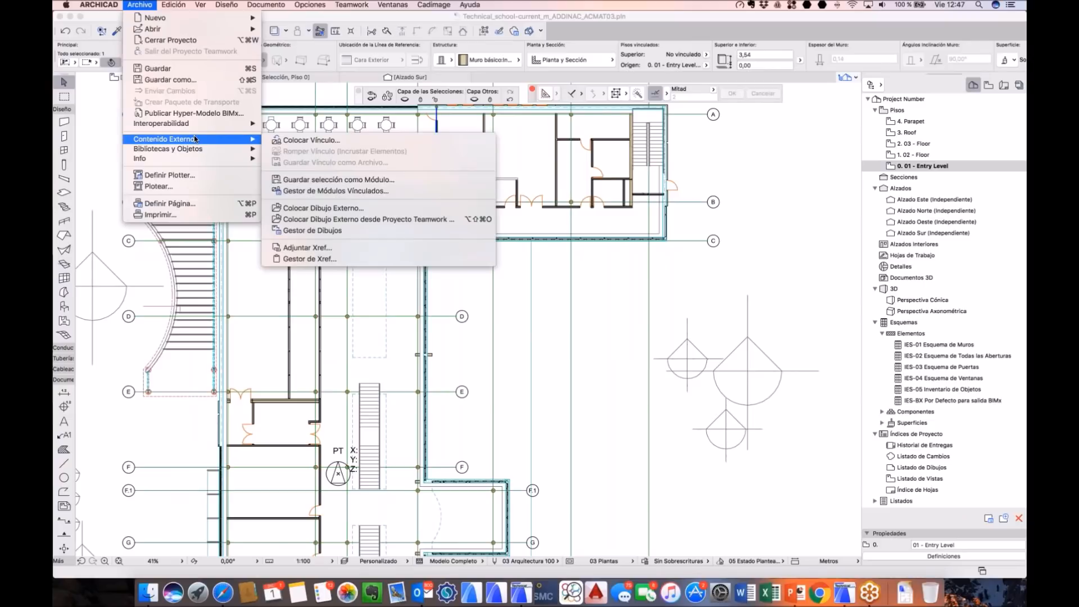
left_click(362, 141)
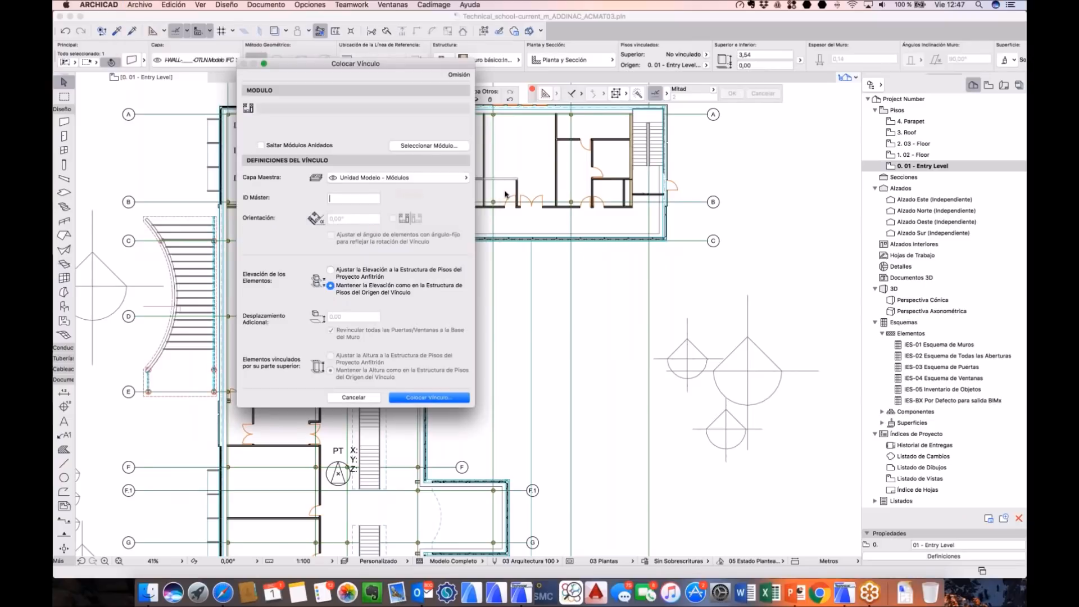
left_click(429, 147)
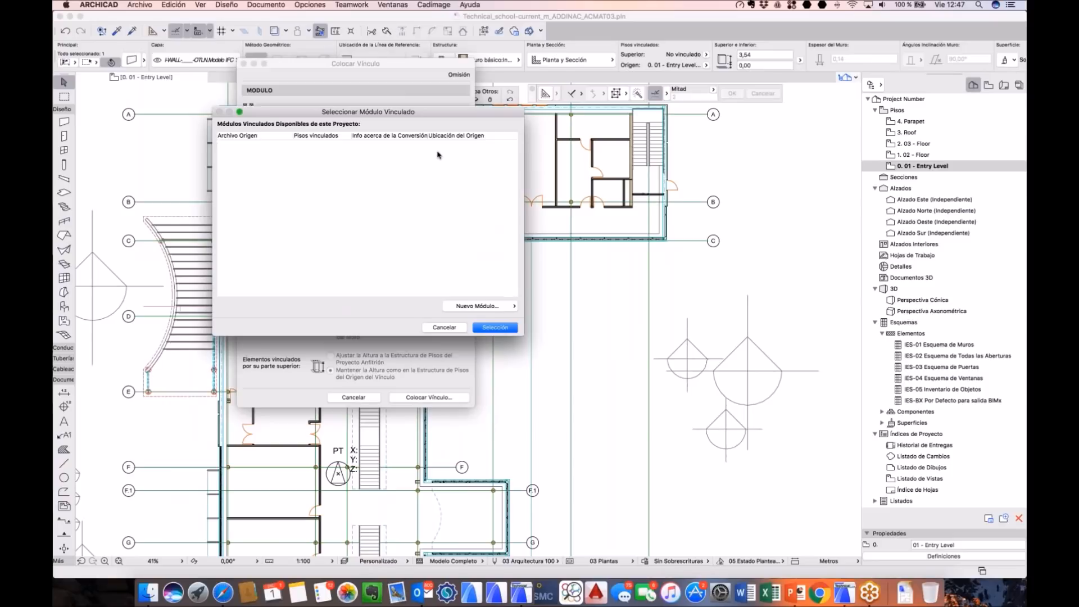
left_click(484, 308)
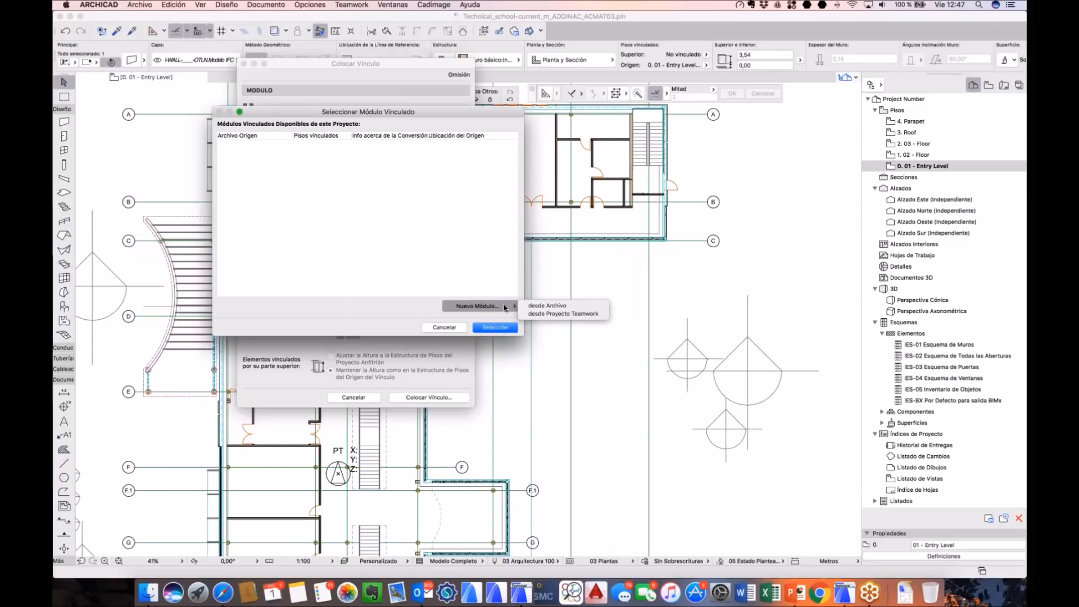
left_click(564, 308)
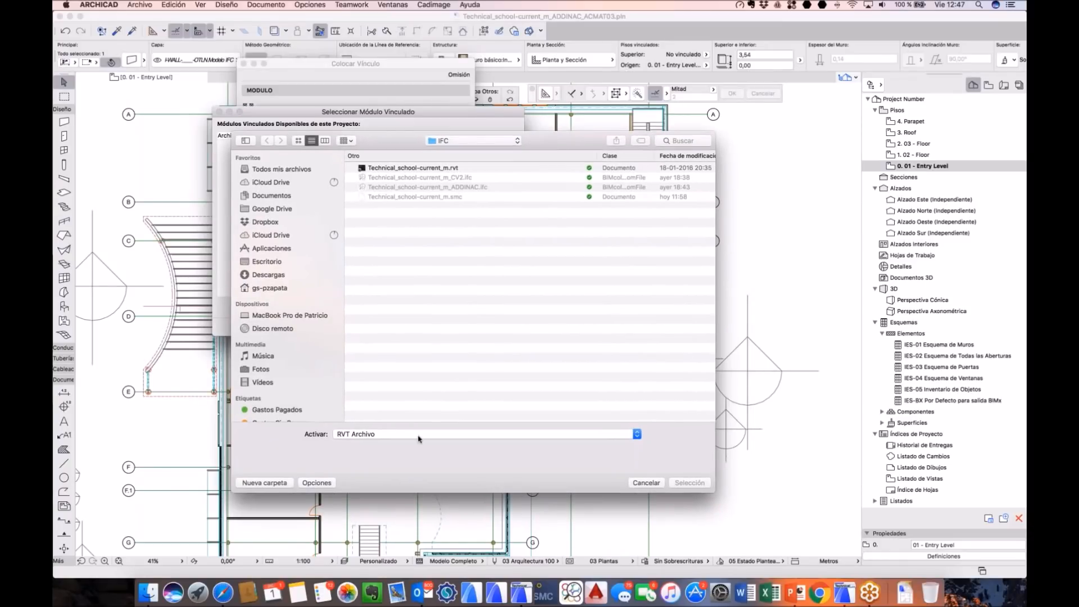
Step: Choose Technical_school-current_m.rvt as the hotlink module and proceed to placing the hotlink with its default settings
left_click(414, 435)
left_click(413, 434)
left_click(399, 168)
left_click(690, 483)
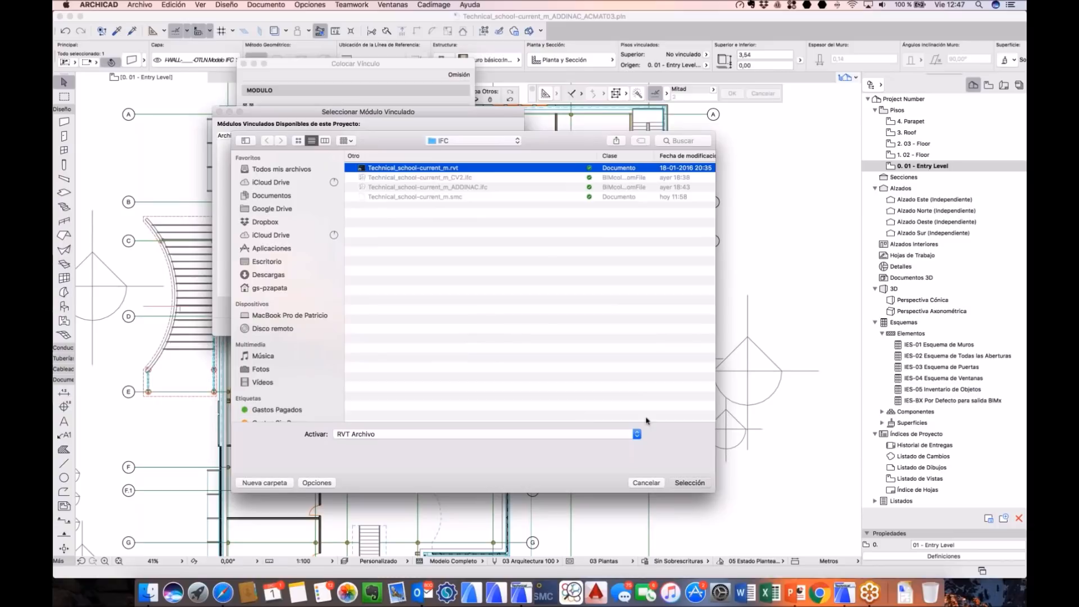
left_click(496, 327)
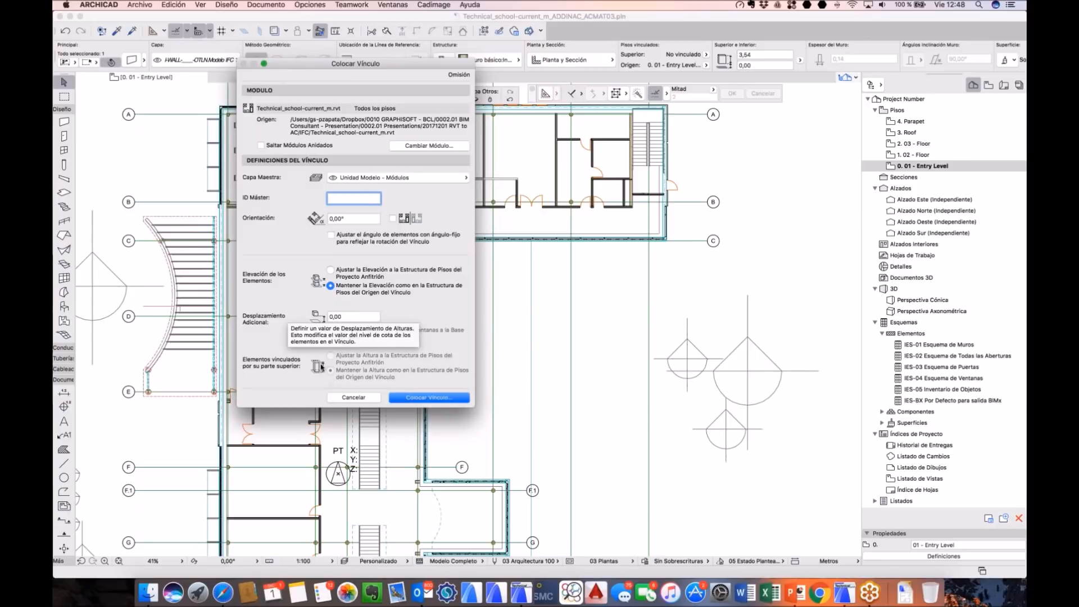
left_click(425, 398)
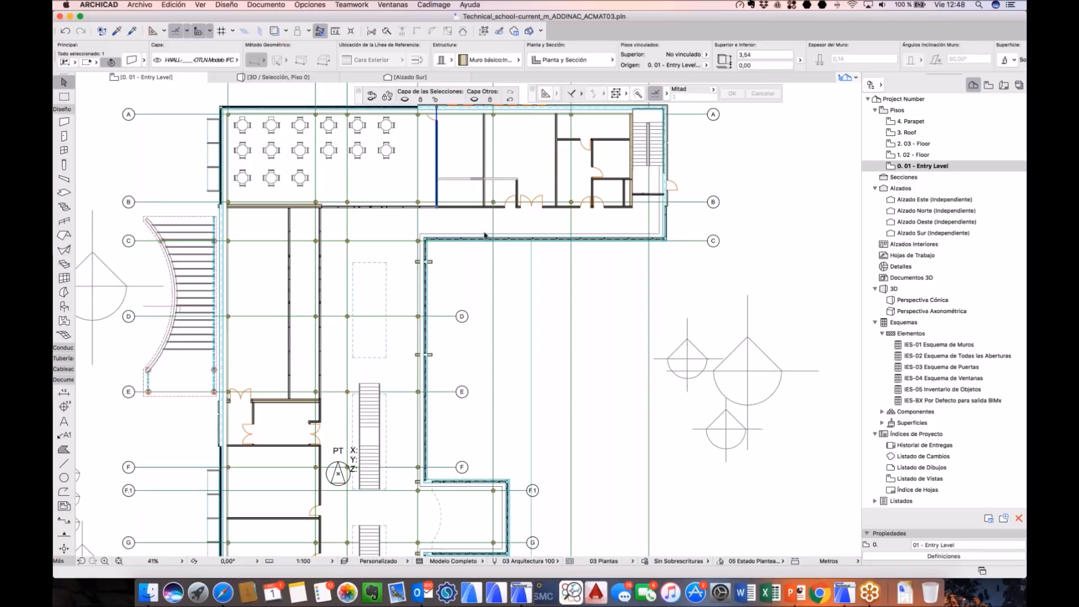
Step: Review the 3D view, attribute prefix and layer options for hotlinking the RVT geometry, and cancel the placement
left_click_drag(551, 127, 527, 138)
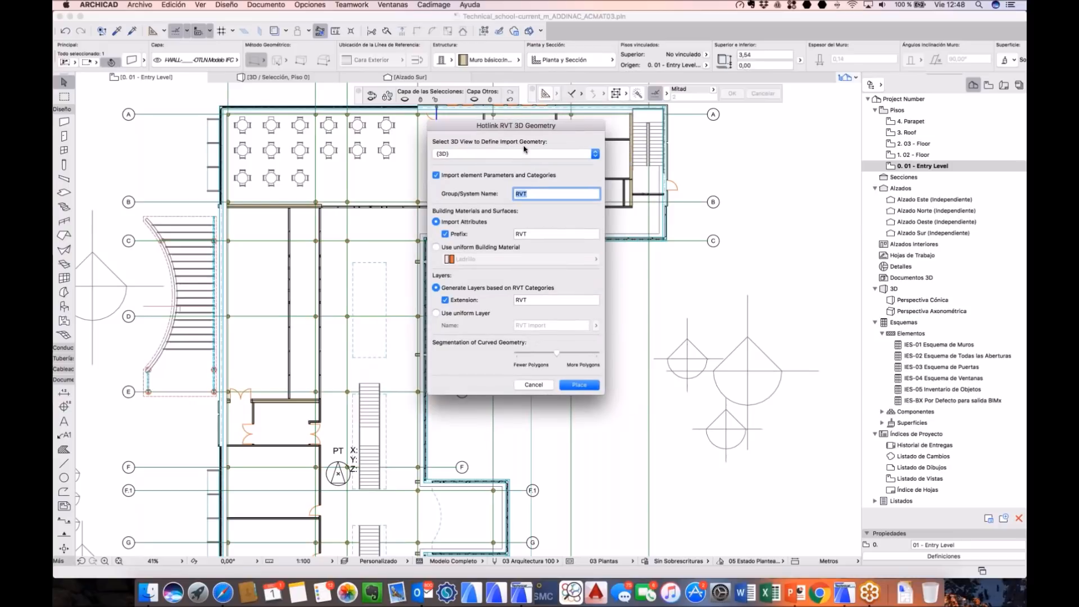
left_click(541, 151)
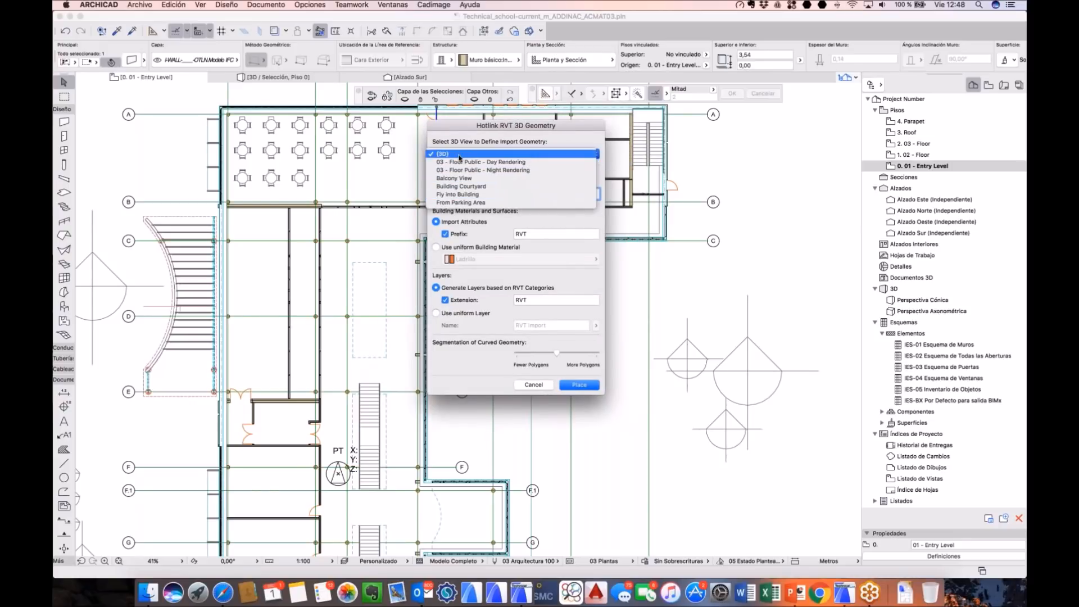
left_click(505, 154)
left_click(559, 153)
left_click(528, 133)
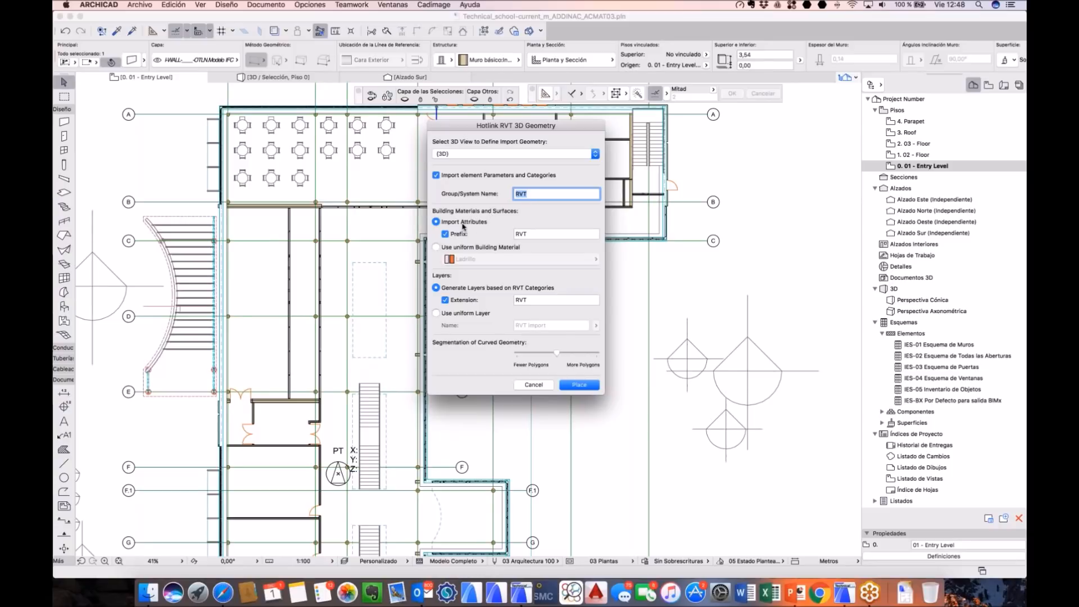
left_click(540, 236)
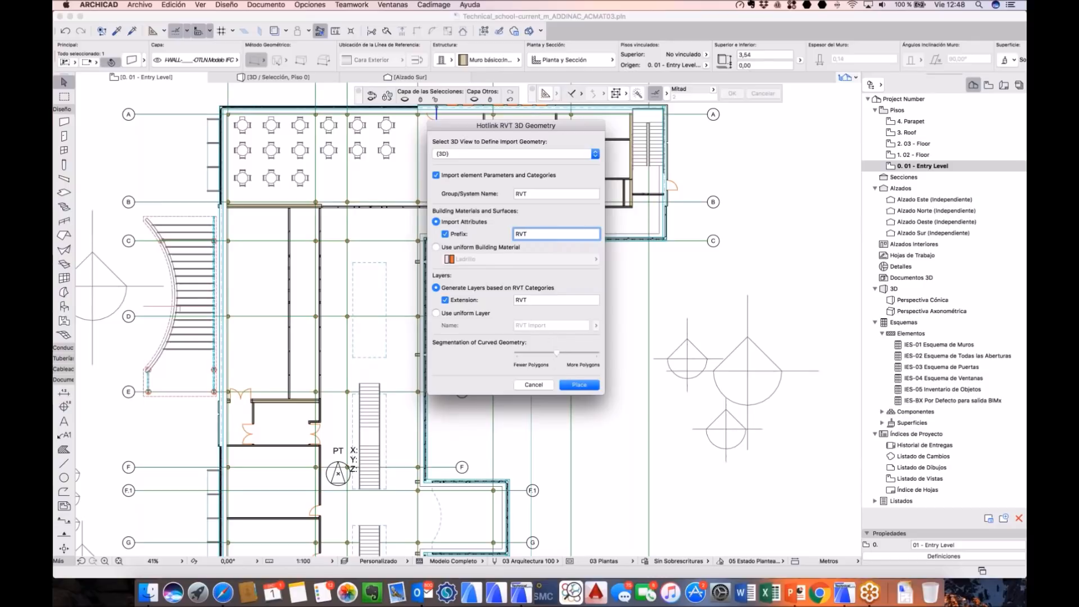
left_click(544, 385)
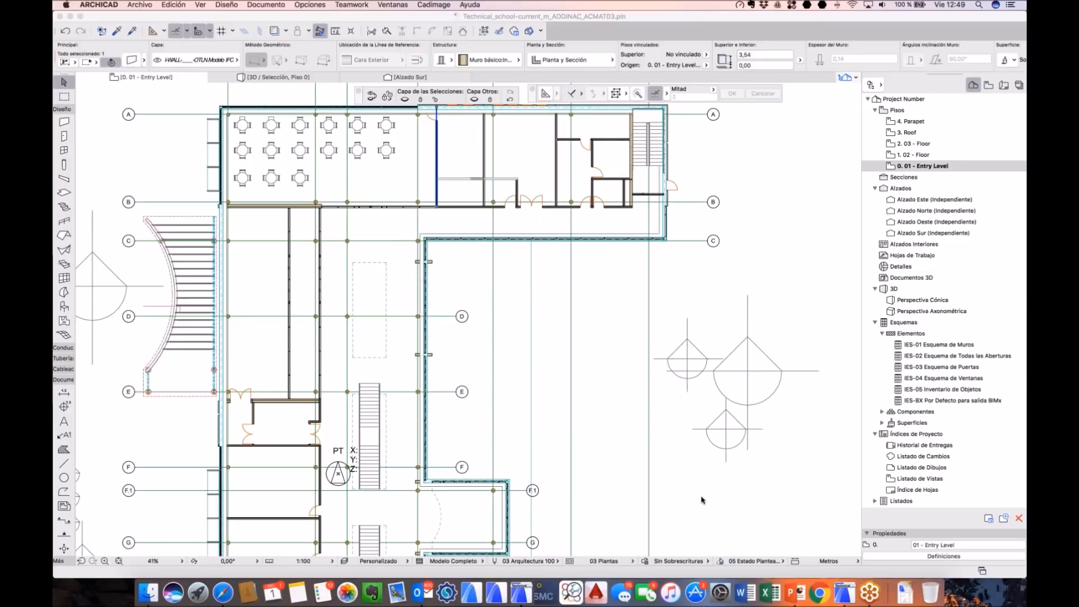
Step: Return to the ADDINAC_ACMAT03 project and dismiss its open alert
left_click(850, 591)
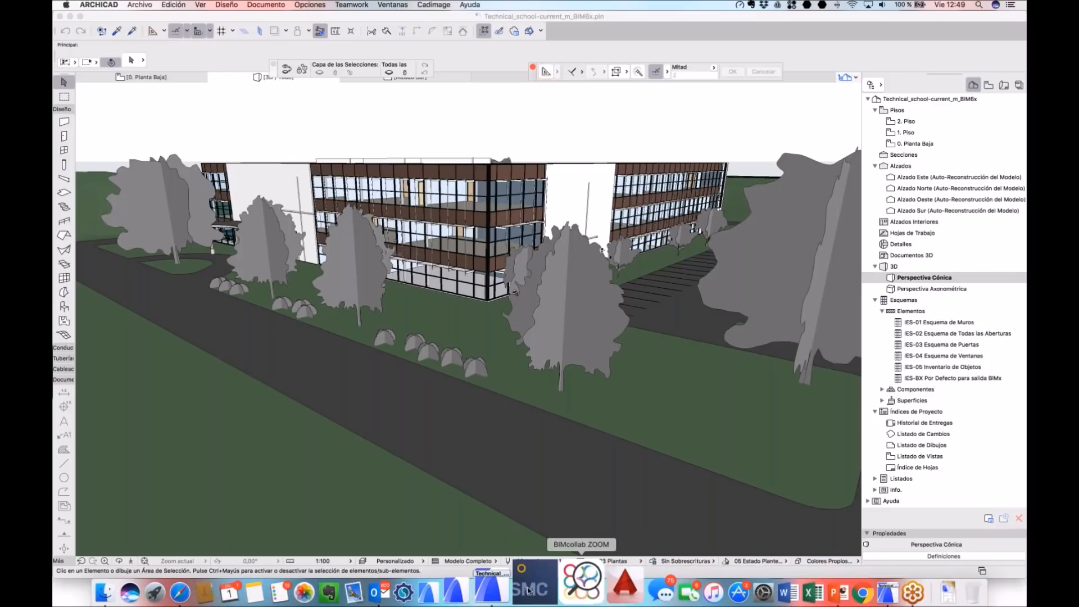
left_click(521, 588)
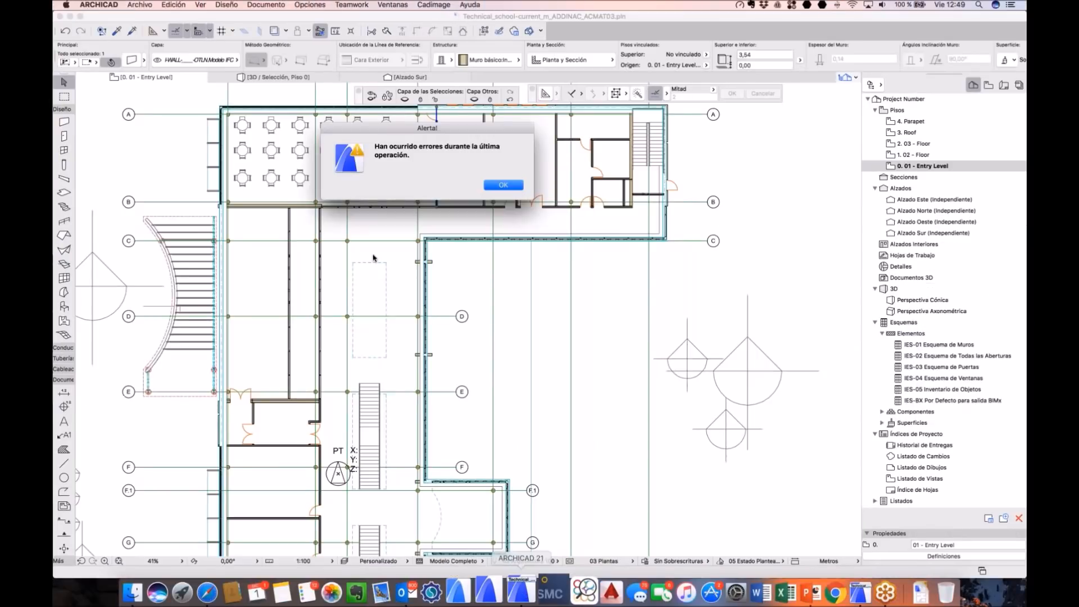
left_click(505, 186)
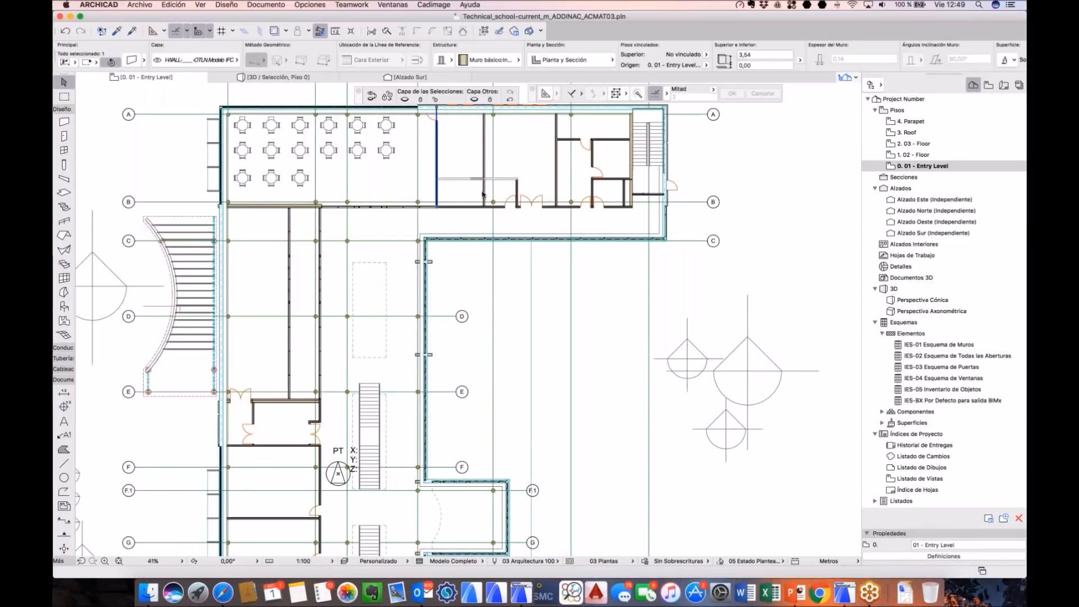
Step: Start importing an RFA as a GDL object and open X2127 - Scanner, Ultrasound, Central Venus Access.rfa from the RVT folder
left_click(141, 4)
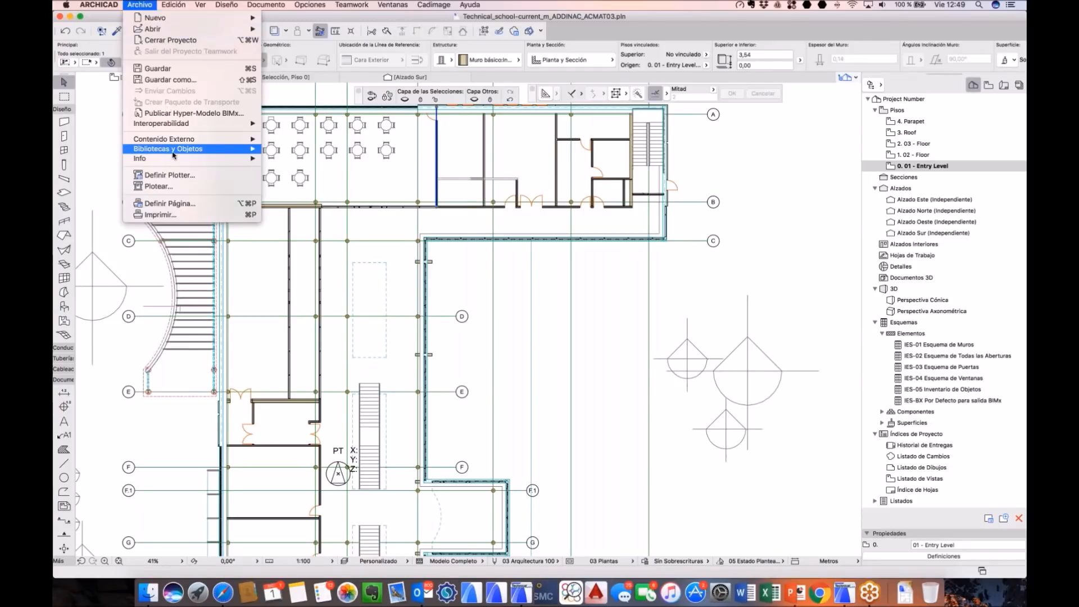
mouse_move(173, 154)
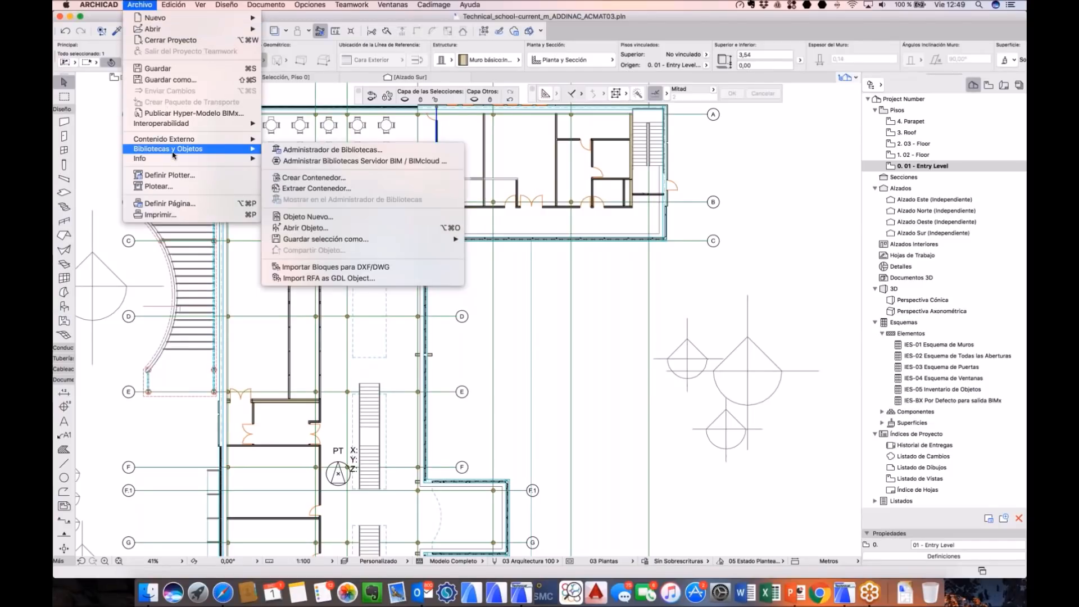
left_click(312, 279)
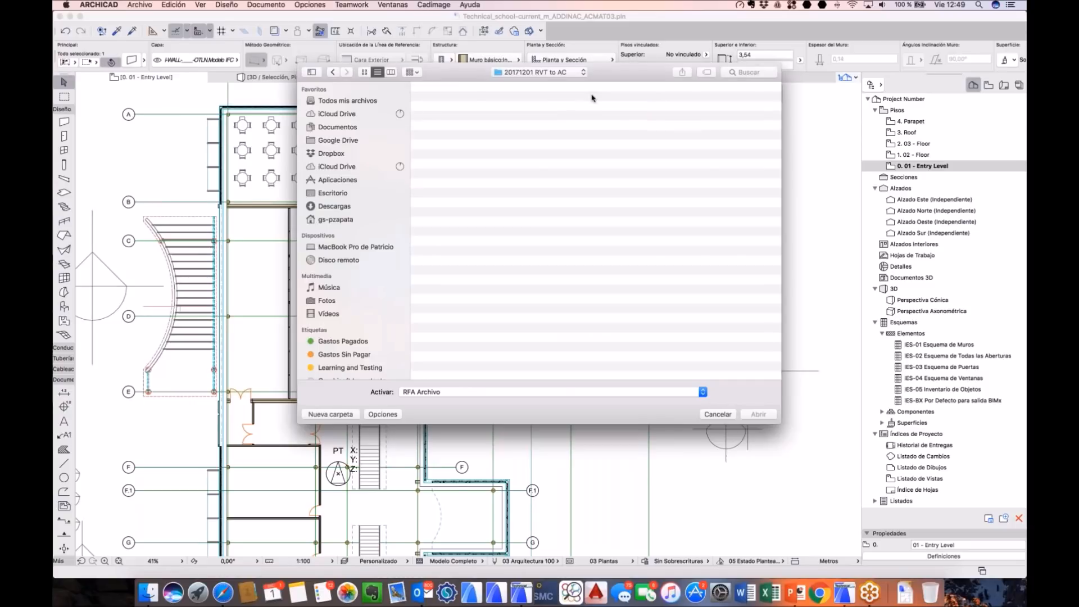
double_click(453, 109)
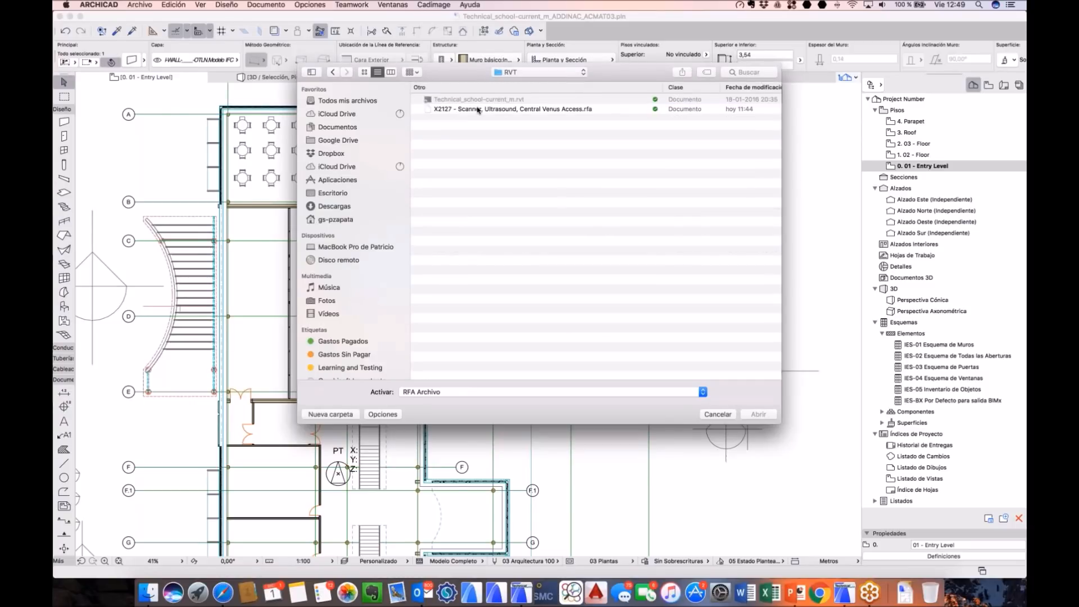
left_click(479, 110)
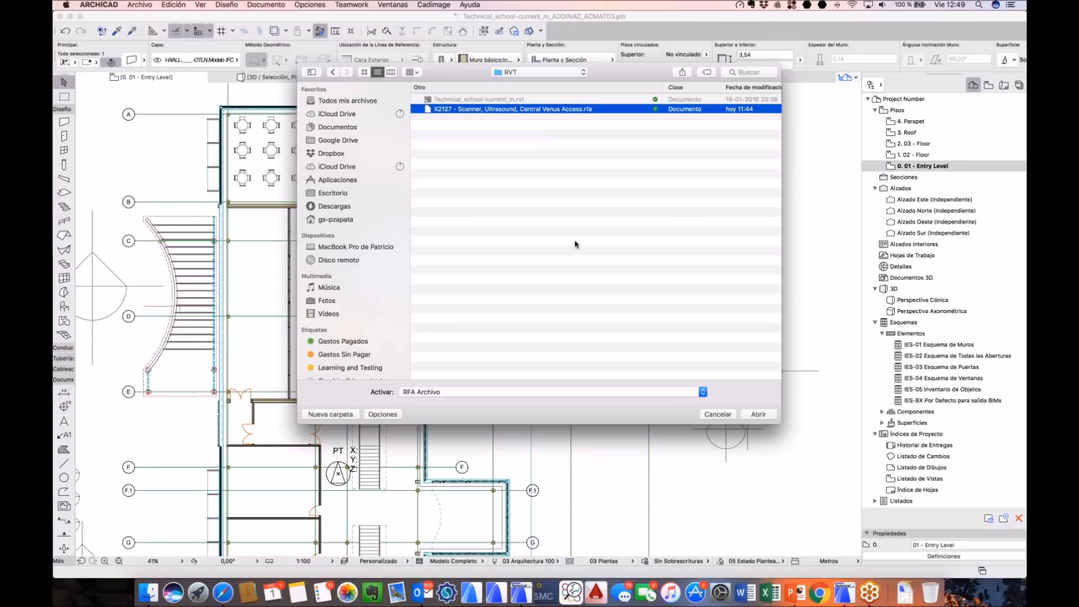
key("Return")
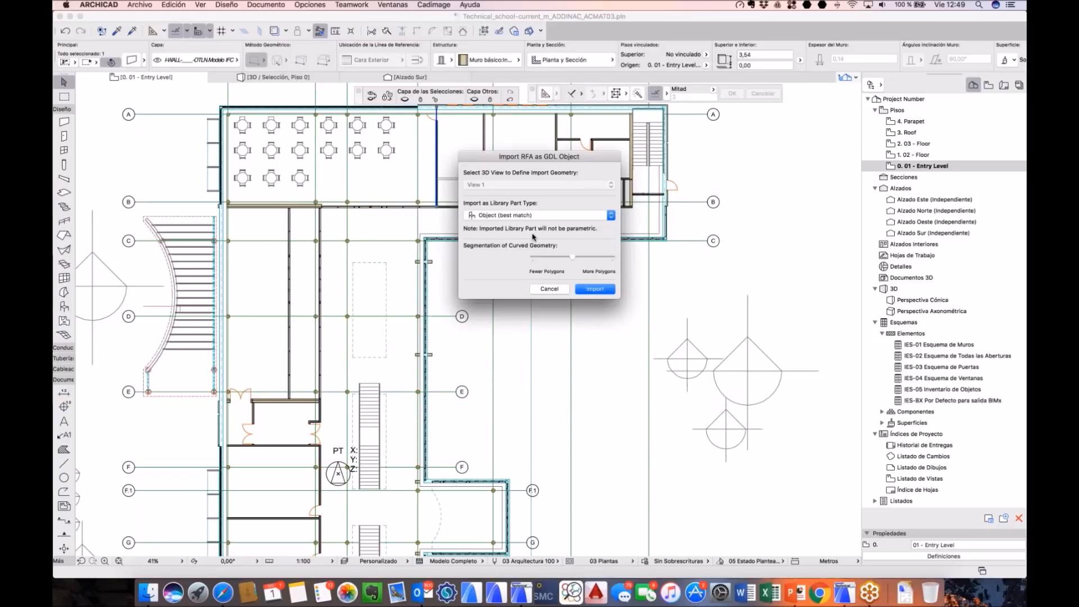
Step: Import the scanner family with the library part type Object (best match) and close the information message
left_click(548, 218)
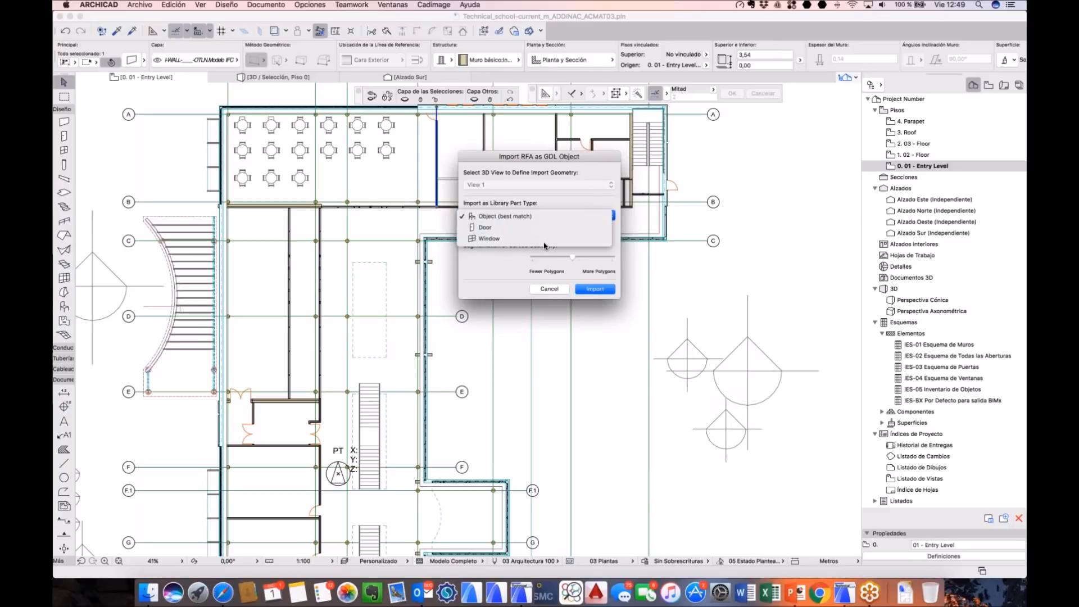
left_click(554, 164)
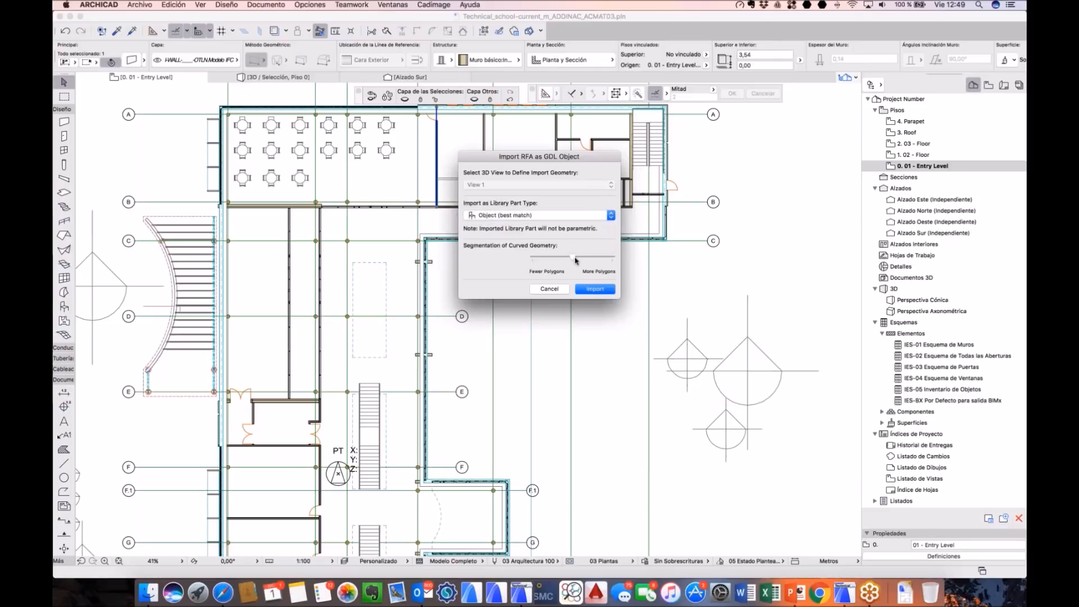
left_click(596, 289)
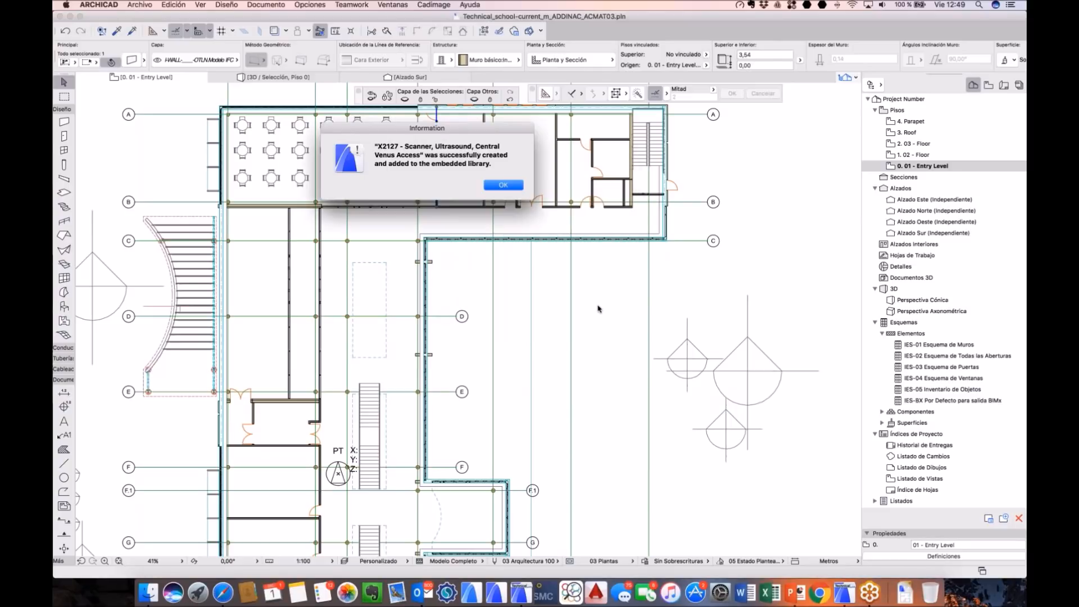
left_click(503, 184)
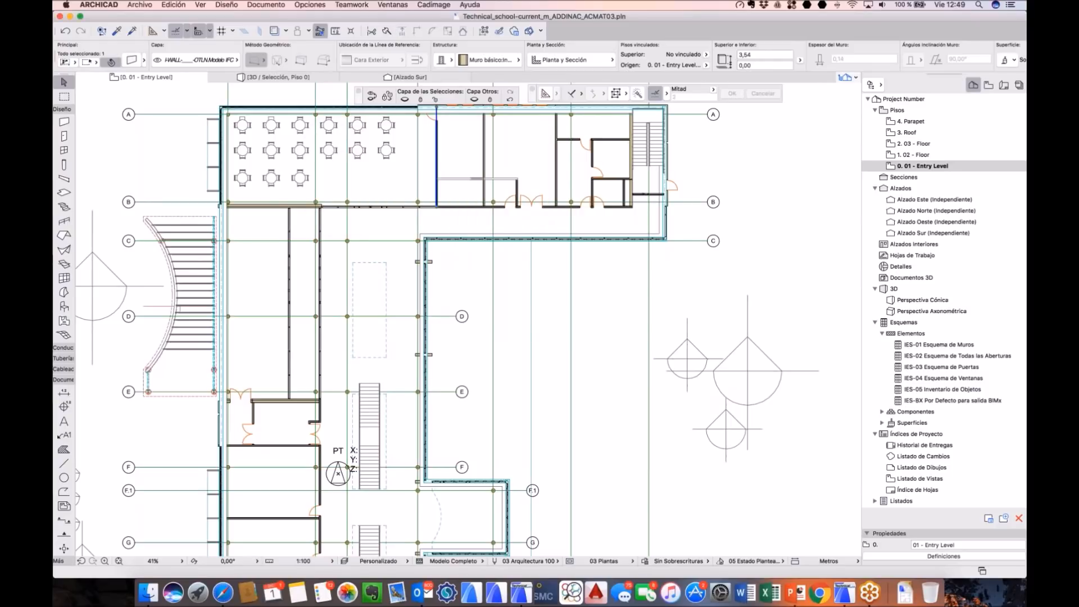
Step: Open the default object settings, show the imported scanner in the embedded library, and preview it in 3D
double_click(64, 306)
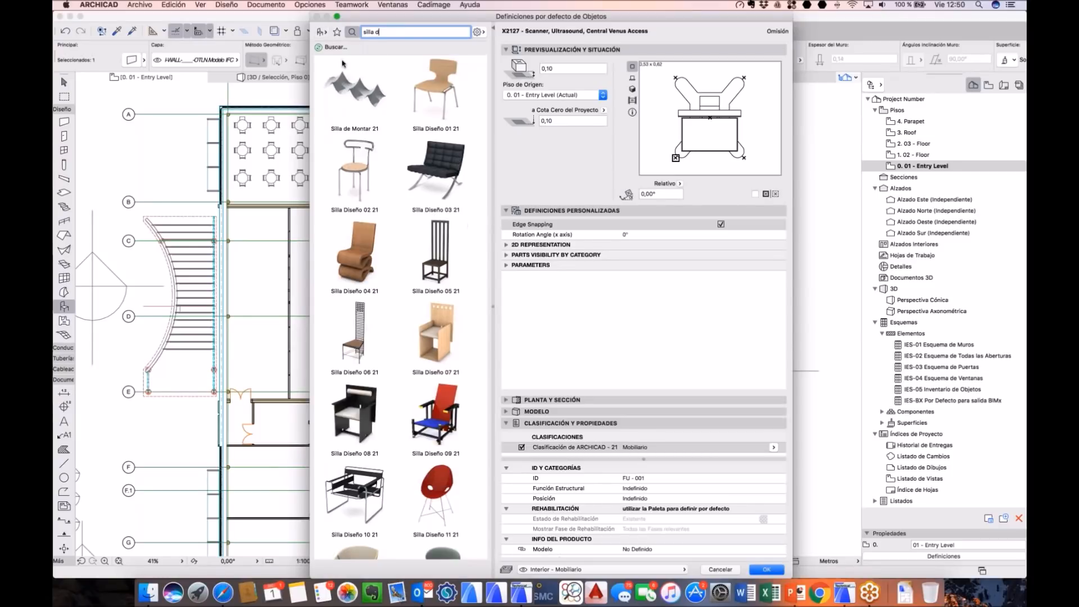
left_click(322, 32)
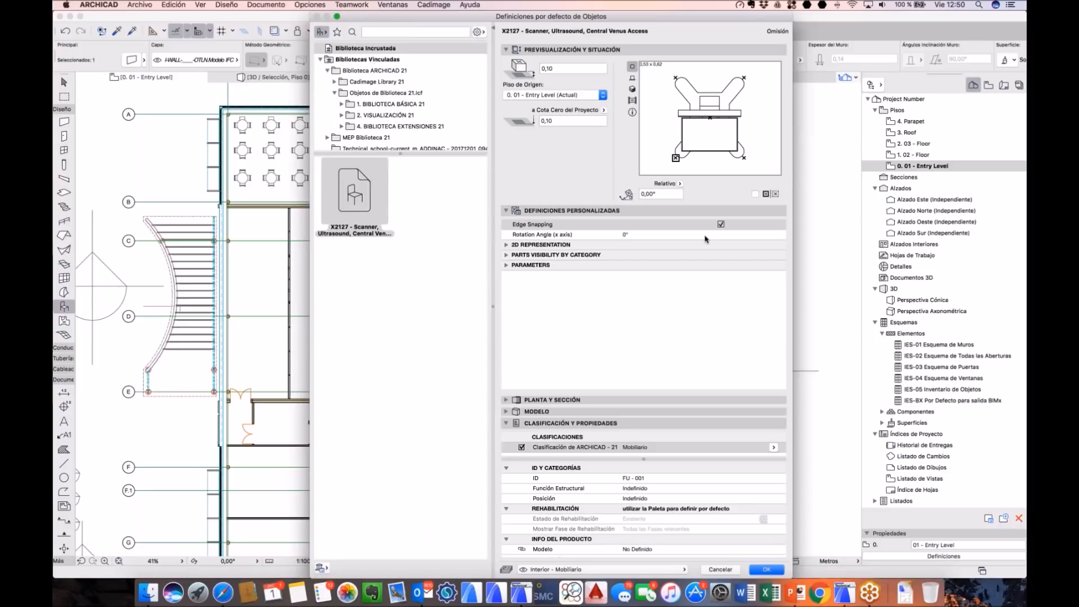
left_click(632, 89)
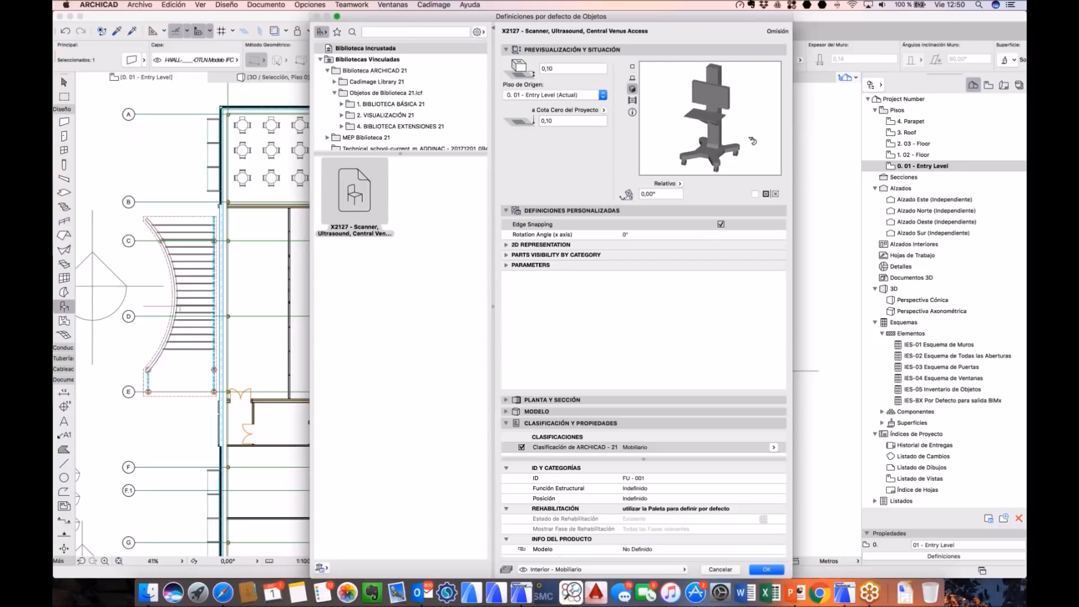
Step: Expand the scanner object's Parameters section and examine its imported product data
left_click(514, 266)
scroll(629, 324, "down", 2)
scroll(630, 324, "down", 6)
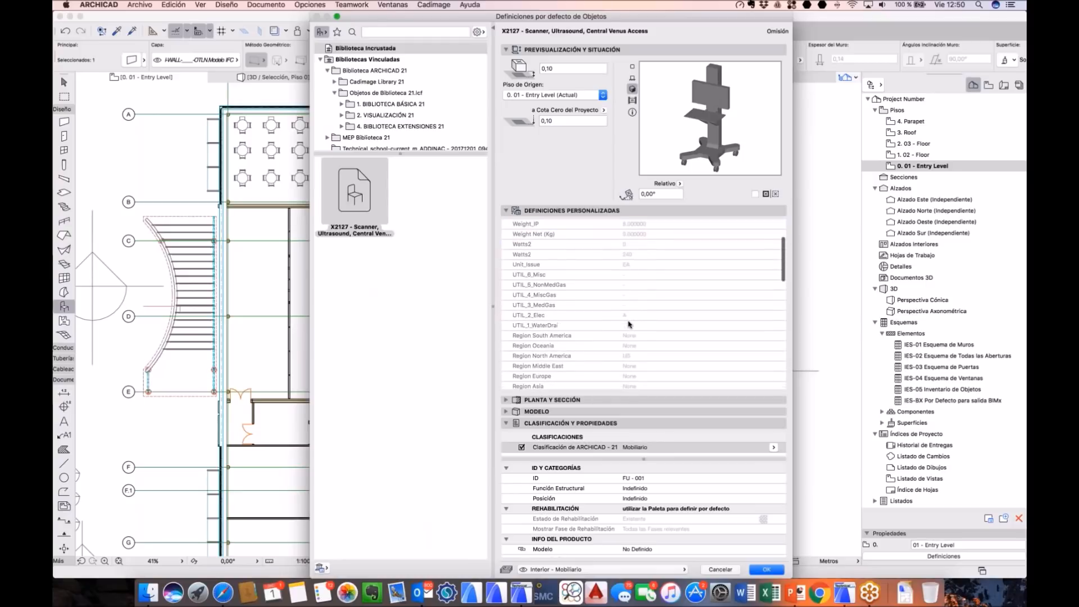
scroll(628, 325, "down", 5)
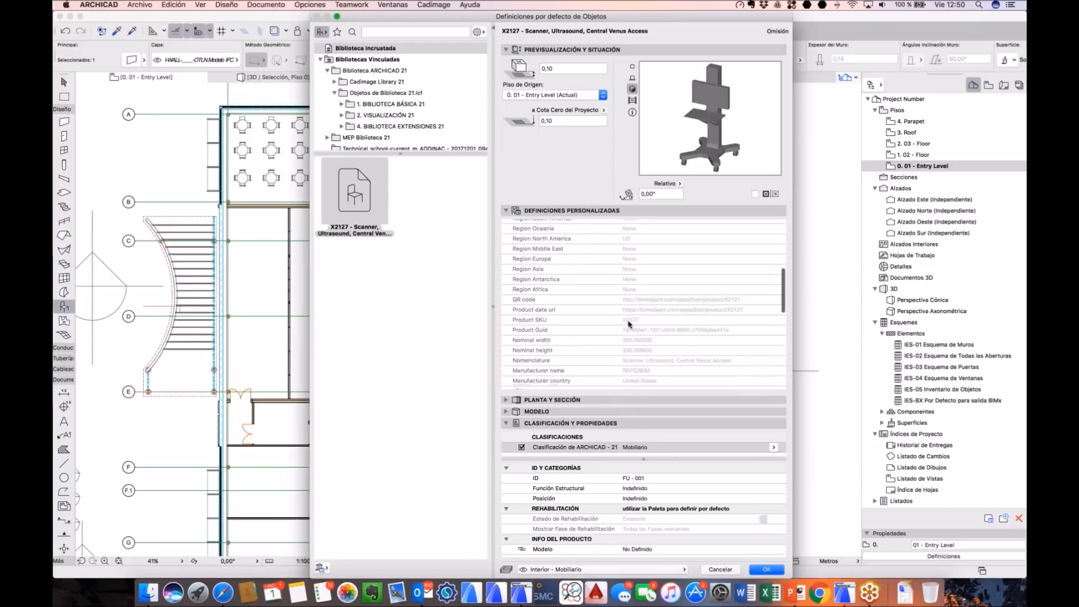
Step: Review the scanner's remaining parameters, accept the default object settings, and place the scanner outside the building on the Entry Level plan
scroll(627, 321, "down", 4)
scroll(626, 320, "down", 3)
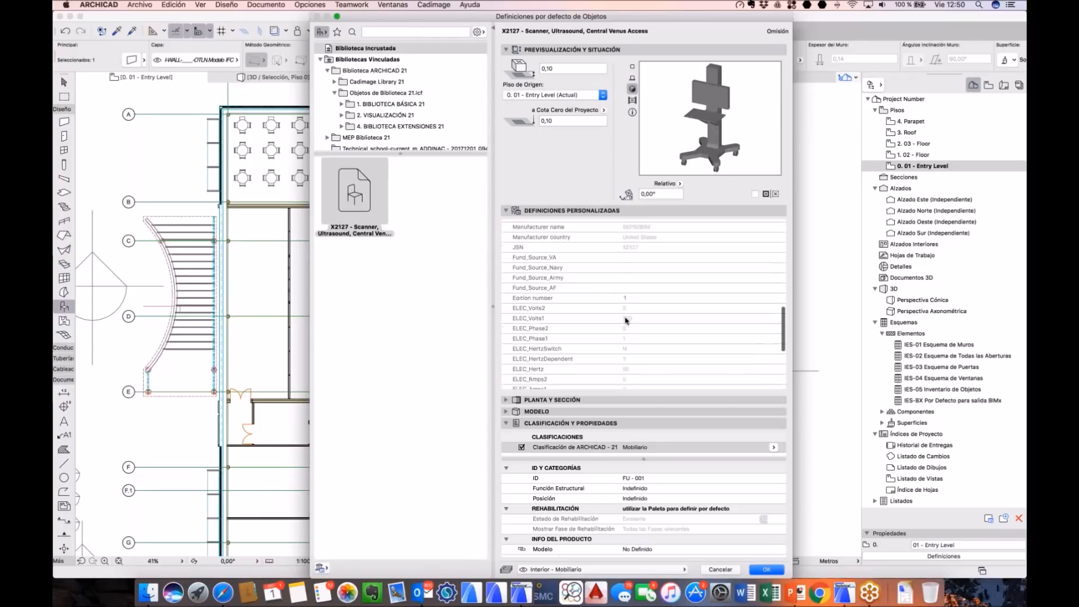
scroll(626, 320, "down", 9)
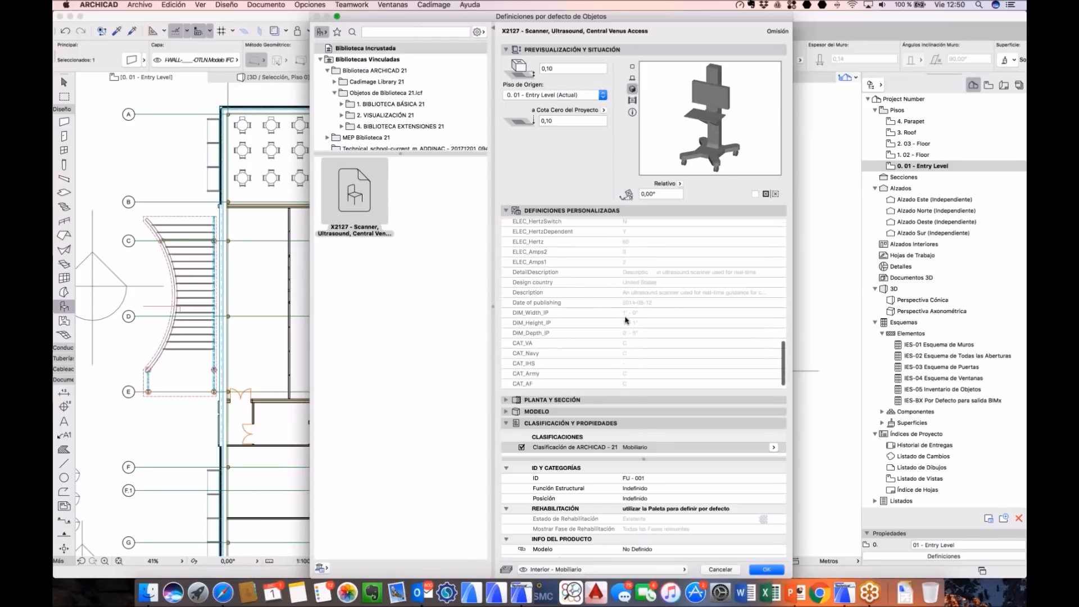
scroll(626, 321, "up", 1)
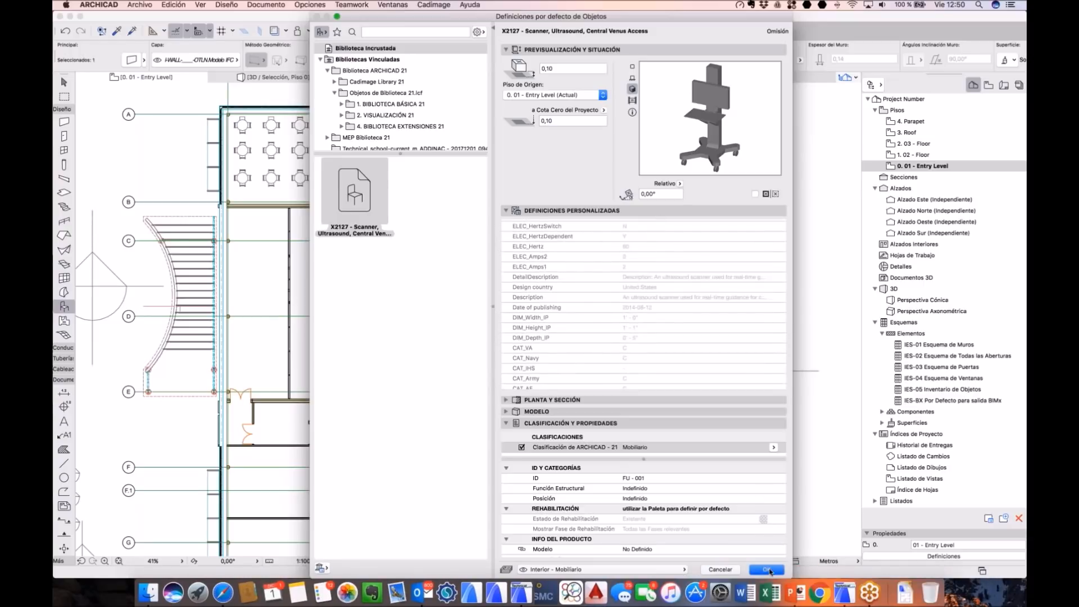
key("Return")
key("Escape")
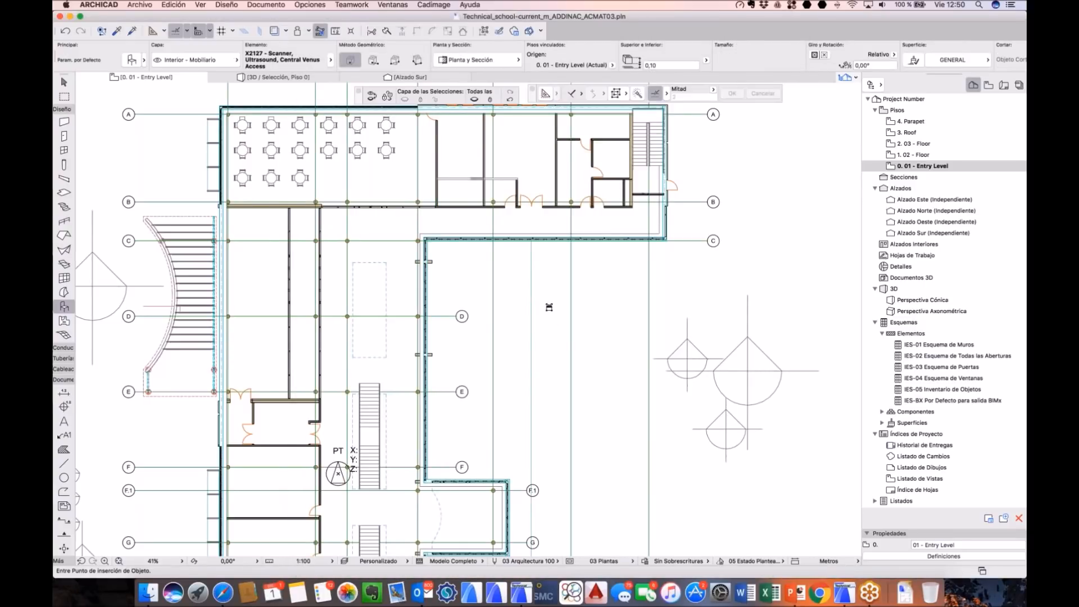
left_click(64, 82)
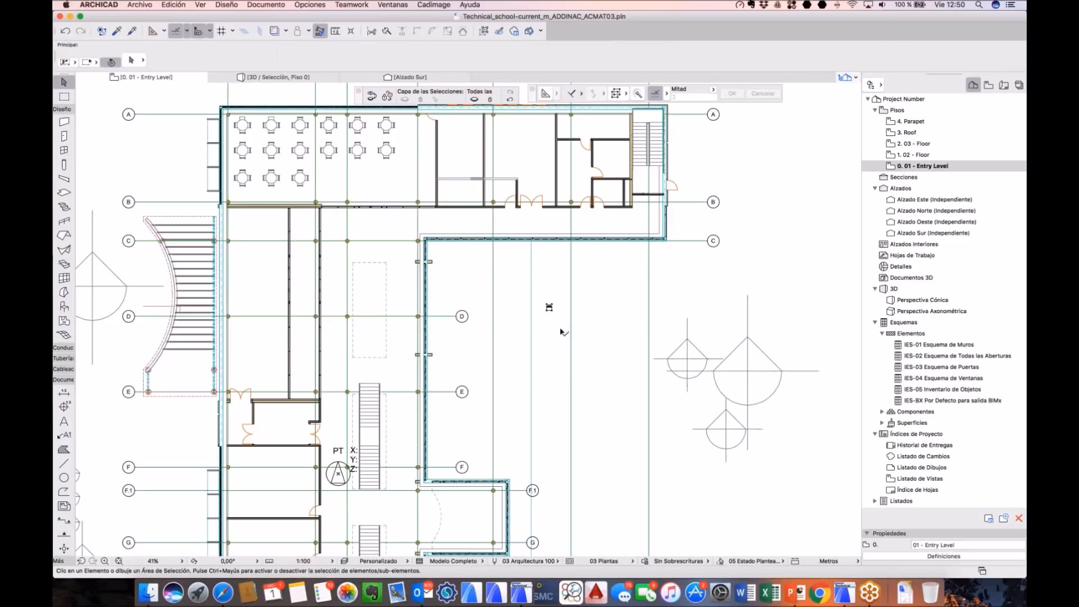
Step: Show only the placed scanner in 3D, inspect the whole object from another angle, and return to the Entry Level plan
left_click(549, 307)
key("F5")
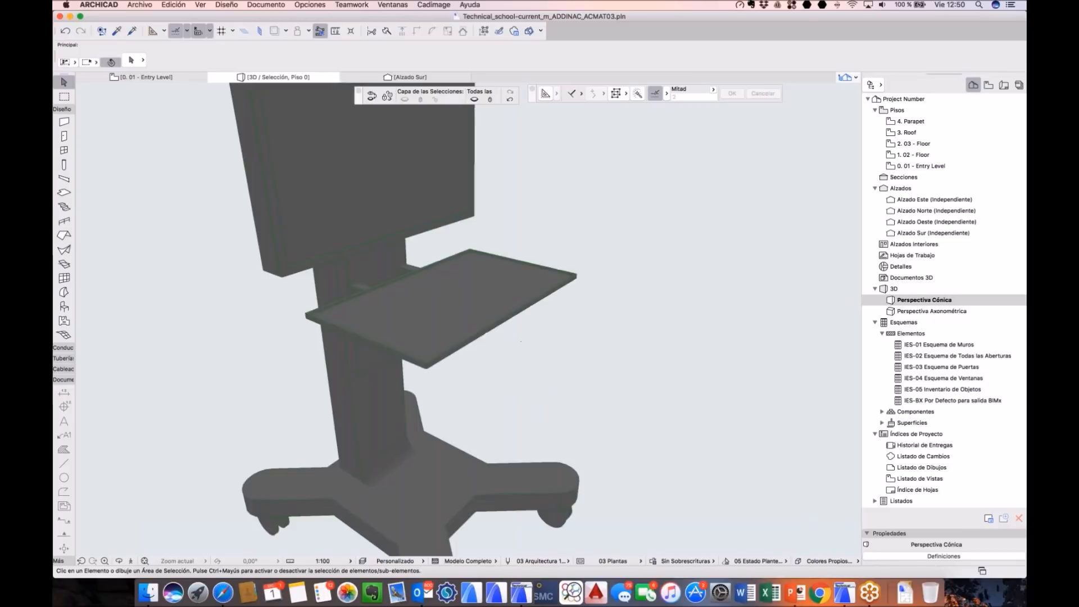
scroll(574, 377, "down", 10)
middle_click_drag(574, 377, 612, 329, "shift")
scroll(532, 361, "up", 5)
middle_click_drag(540, 441, 516, 417)
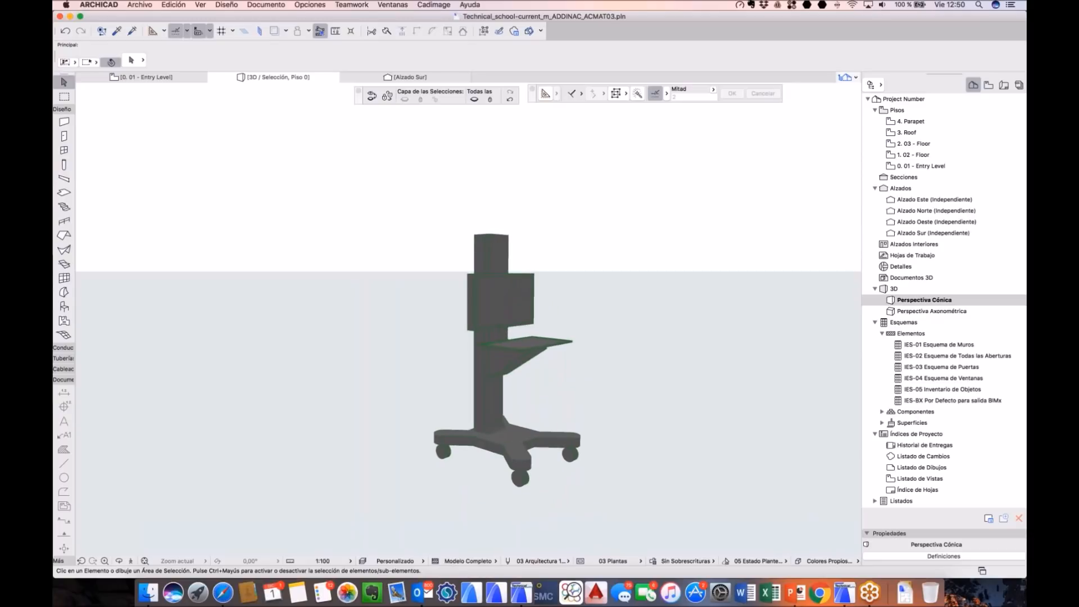
key("F2")
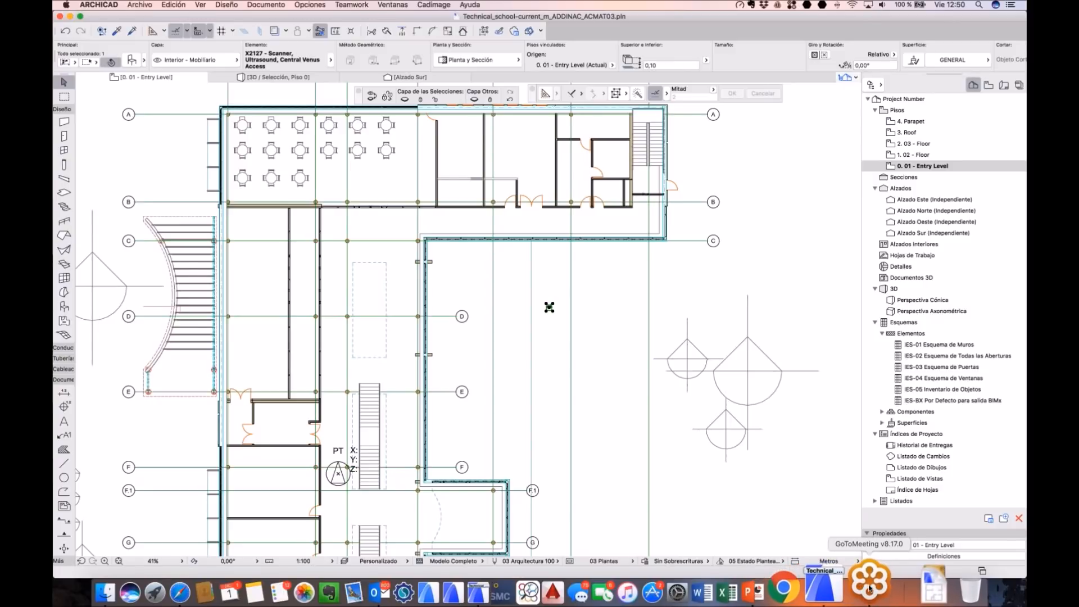
left_click(1020, 38)
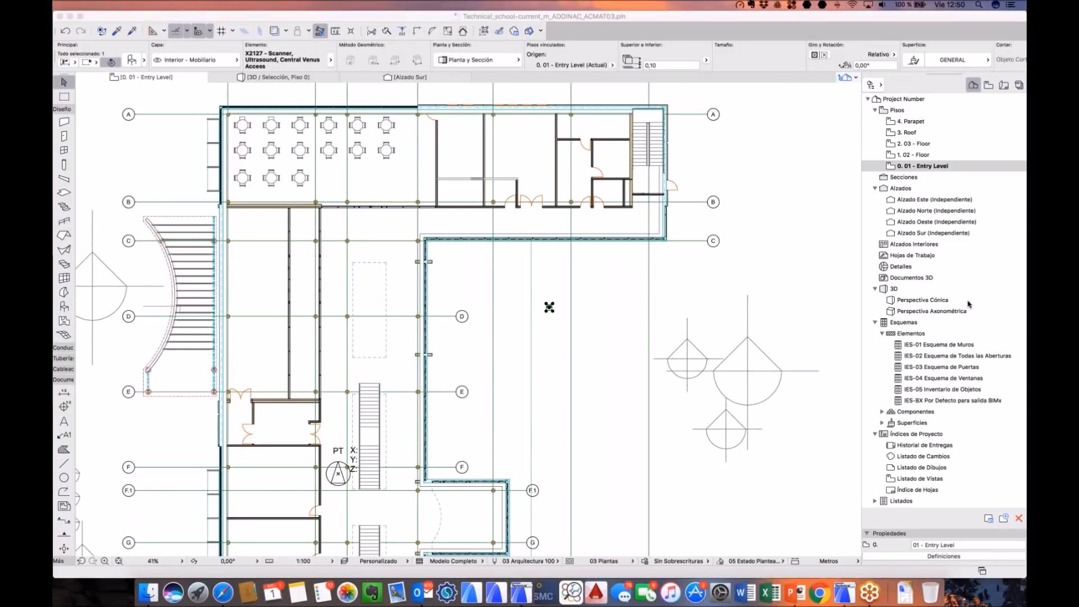
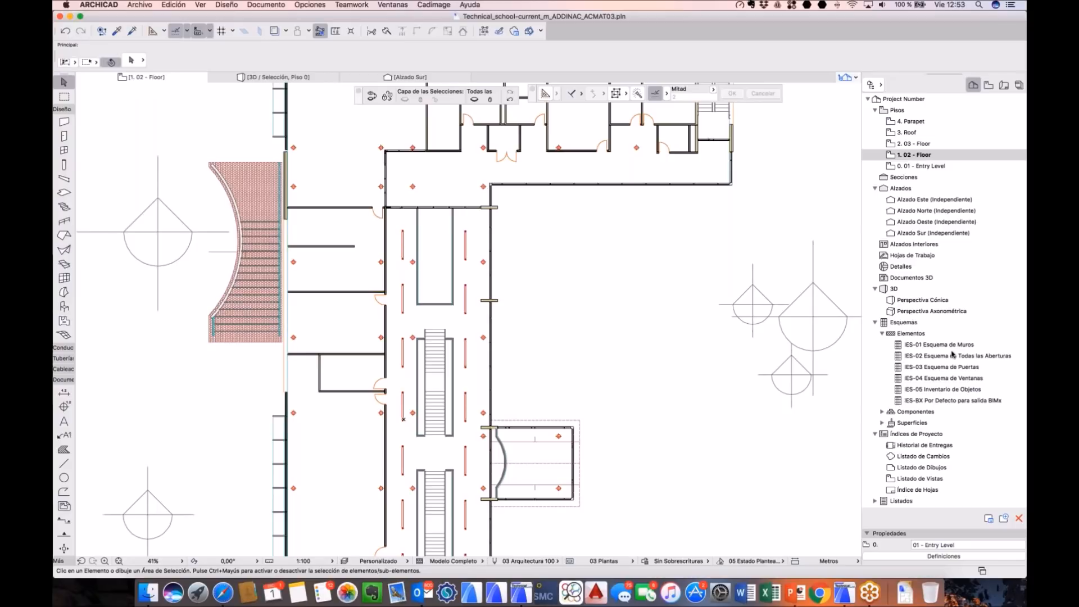
double_click(958, 346)
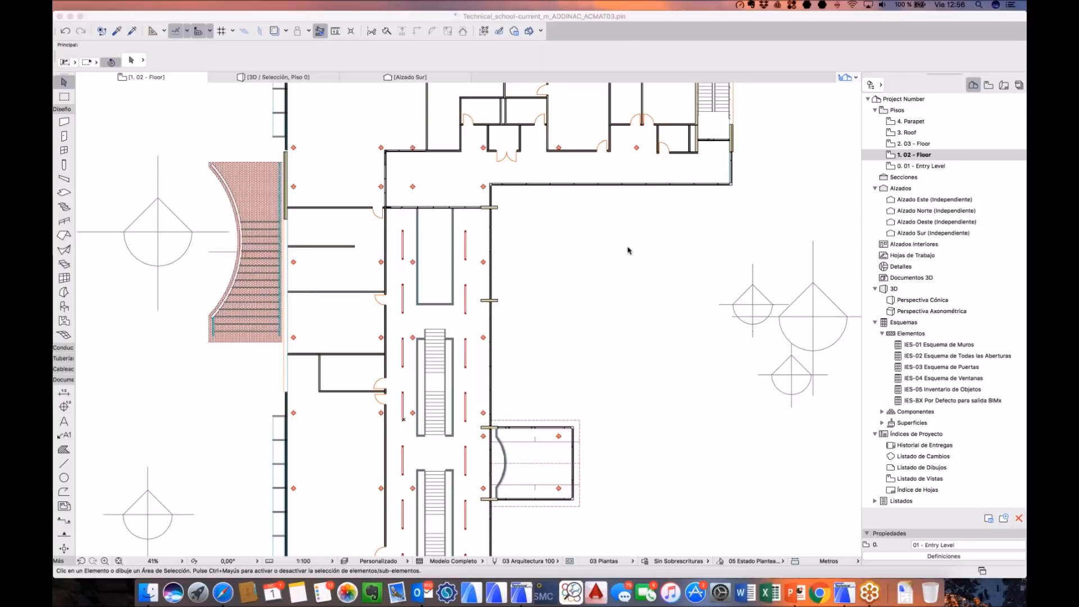
left_click(606, 260)
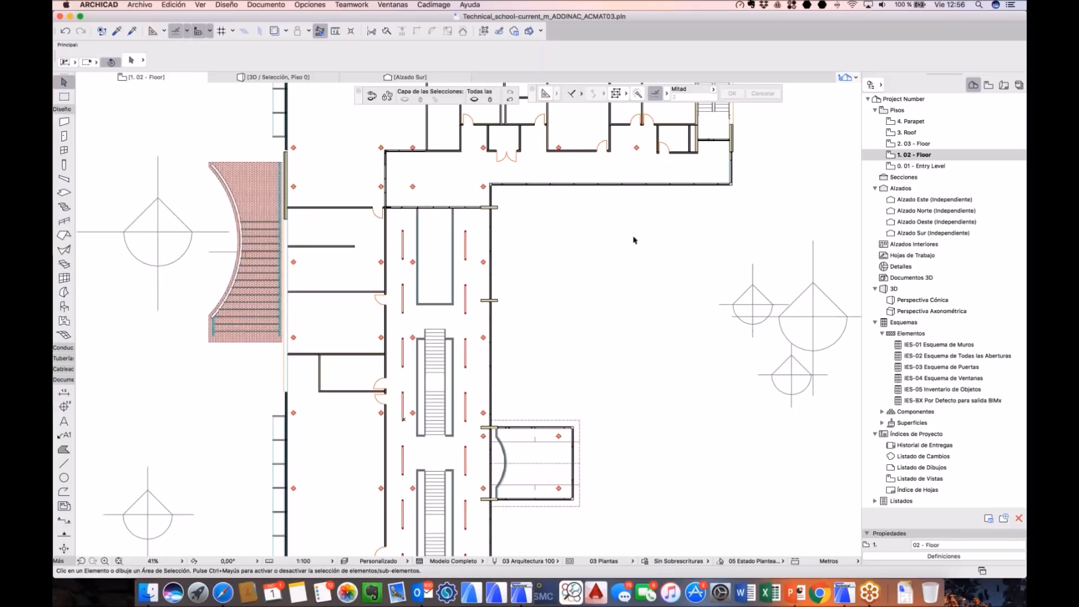
left_click(936, 311)
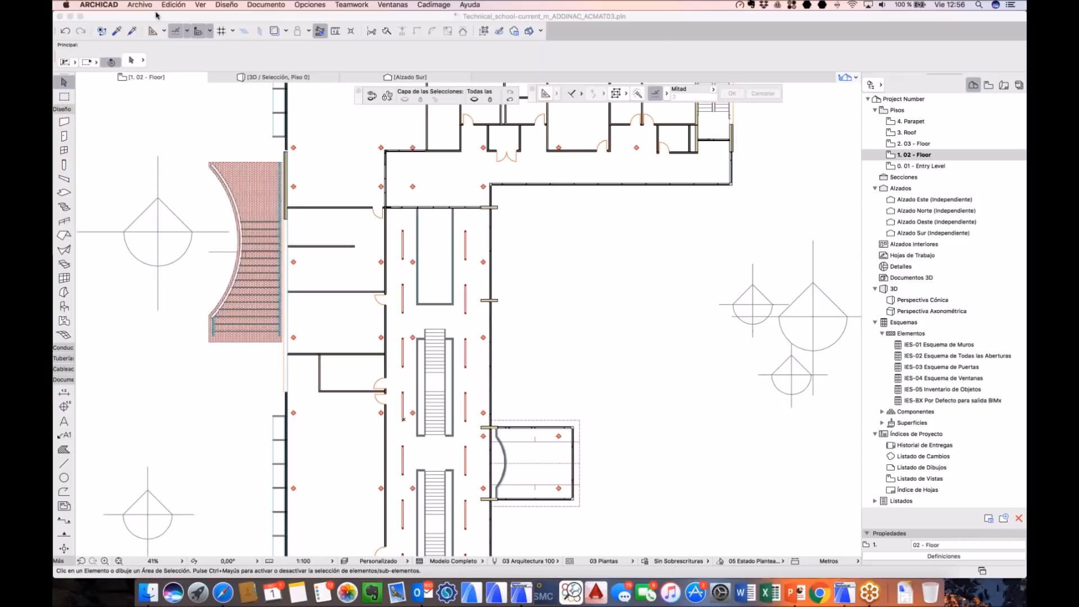
Step: Start another RFA import as a GDL object and open X2127 - Scanner, Ultrasound, Central Venus Access.rfa
left_click(139, 5)
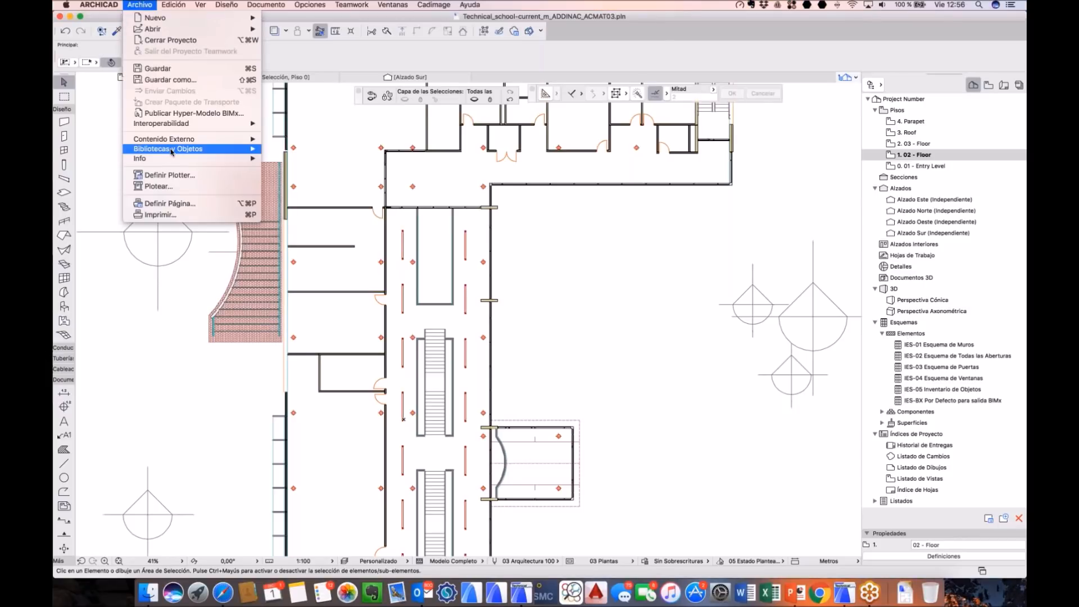
mouse_move(172, 148)
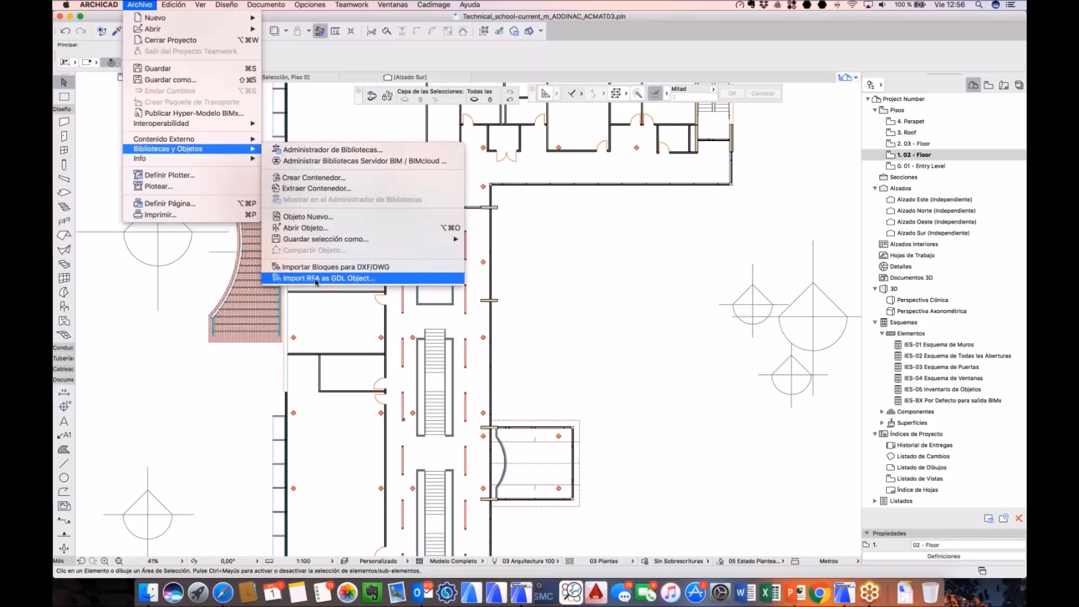
left_click(330, 279)
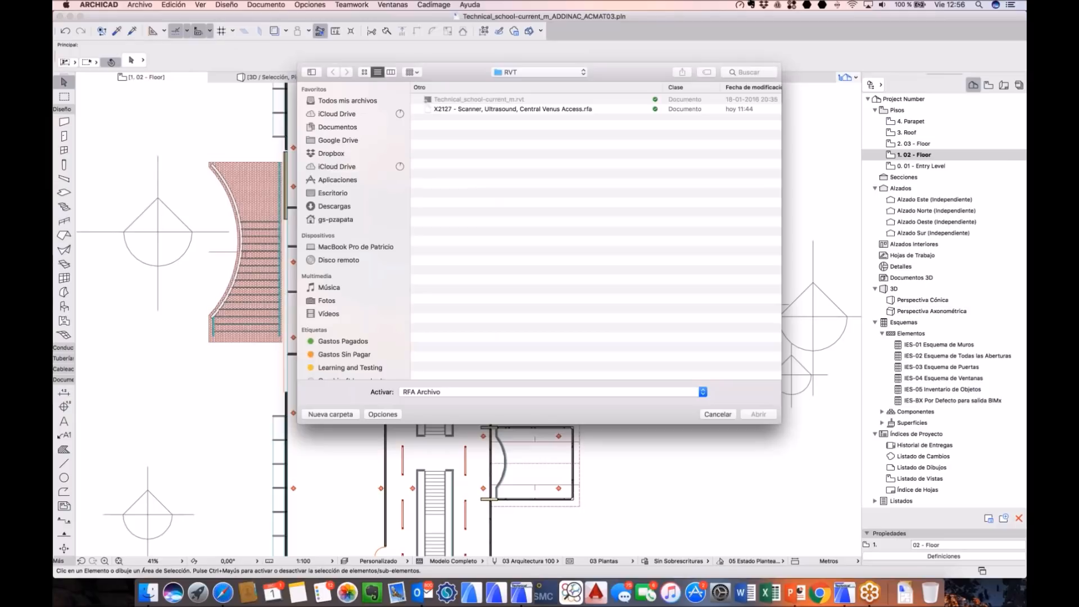
left_click(485, 112)
left_click(526, 392)
left_click(524, 393)
left_click(759, 414)
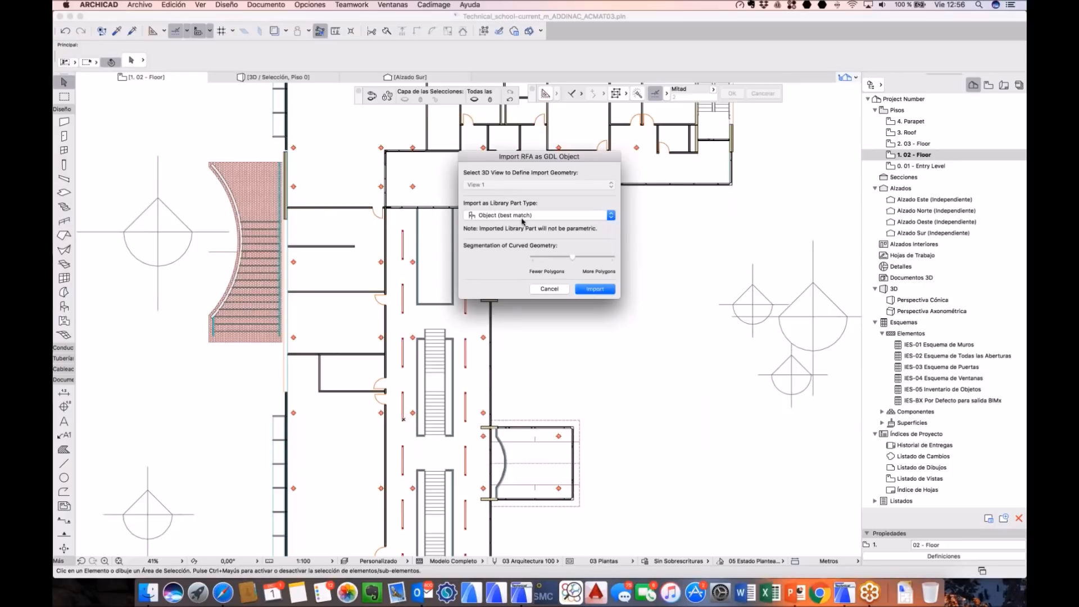
Step: Review the available library part types, keep Object (best match), import the scanner family, and close the information message
left_click(523, 218)
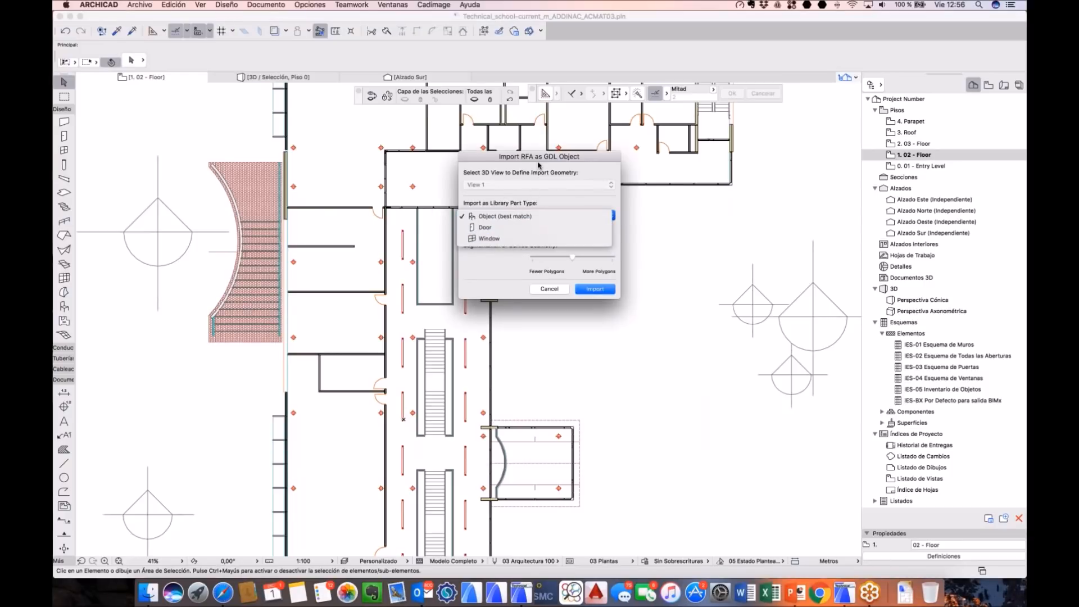
left_click(519, 216)
left_click(518, 217)
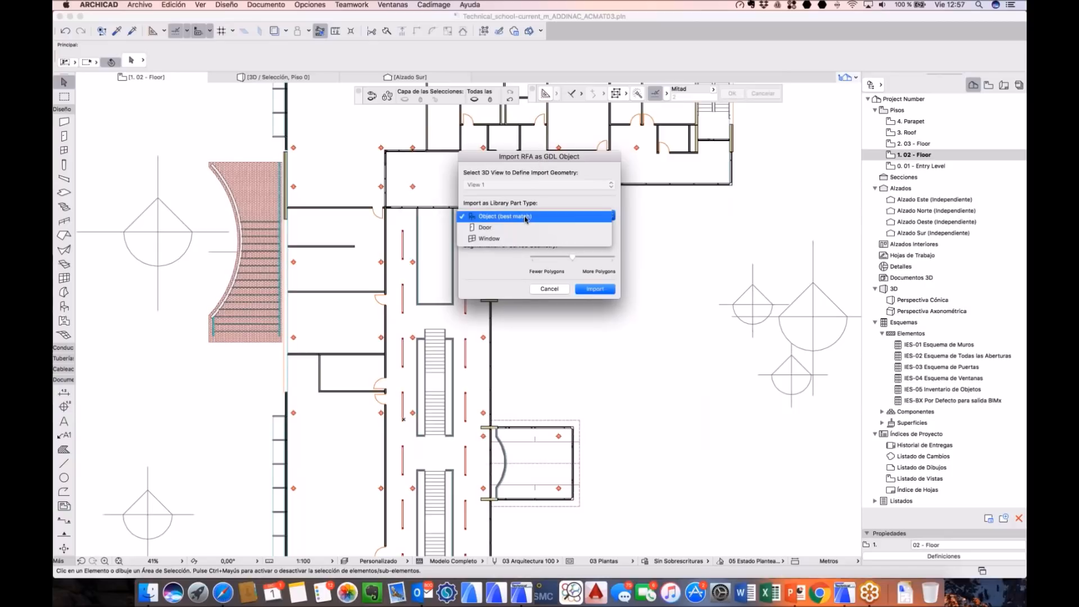
left_click(551, 198)
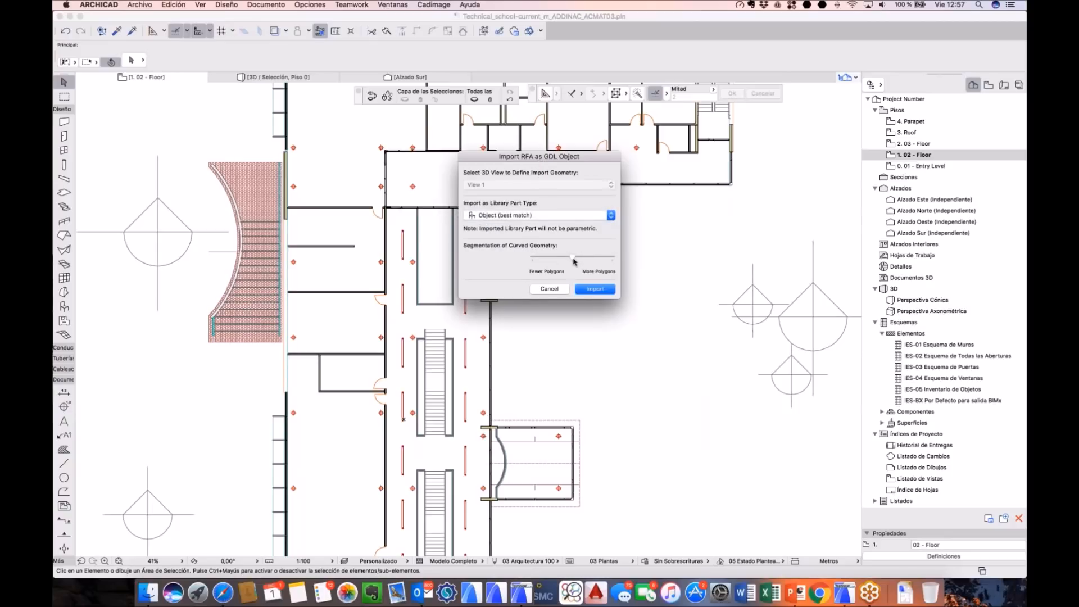
left_click(595, 289)
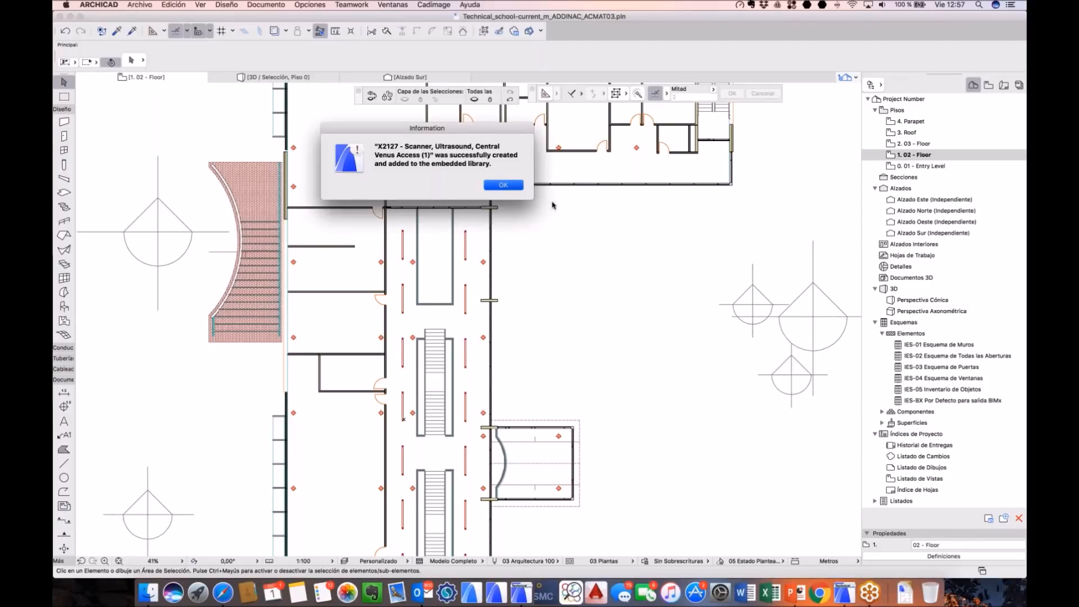
key("Return")
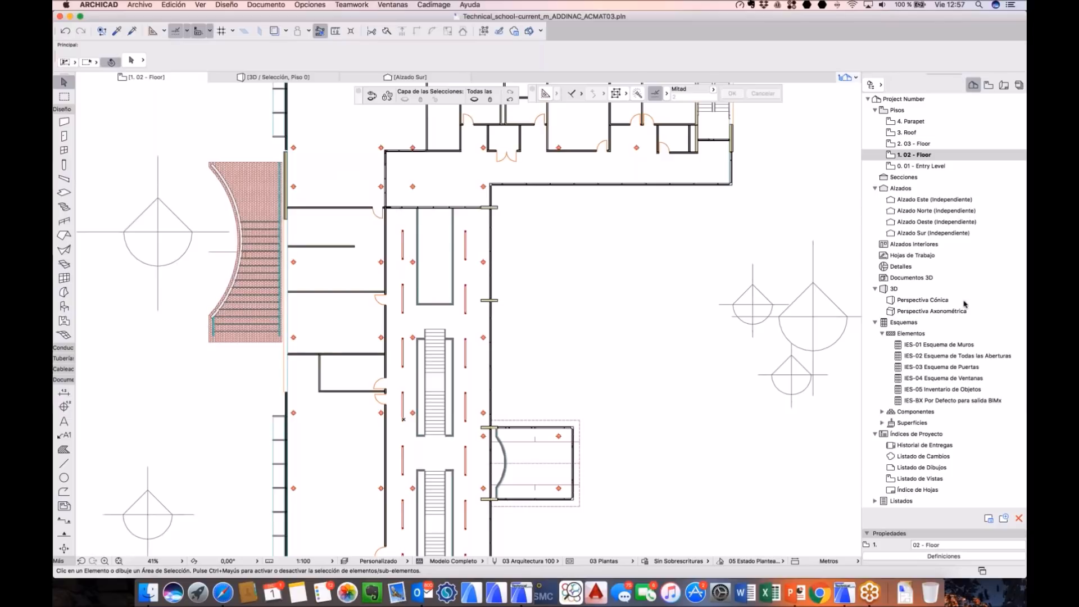
Step: Switch to the PowerPoint presentation AC21 - RVT to AC and show slide 22 on Model View Definition and Revit schedules
double_click(954, 303)
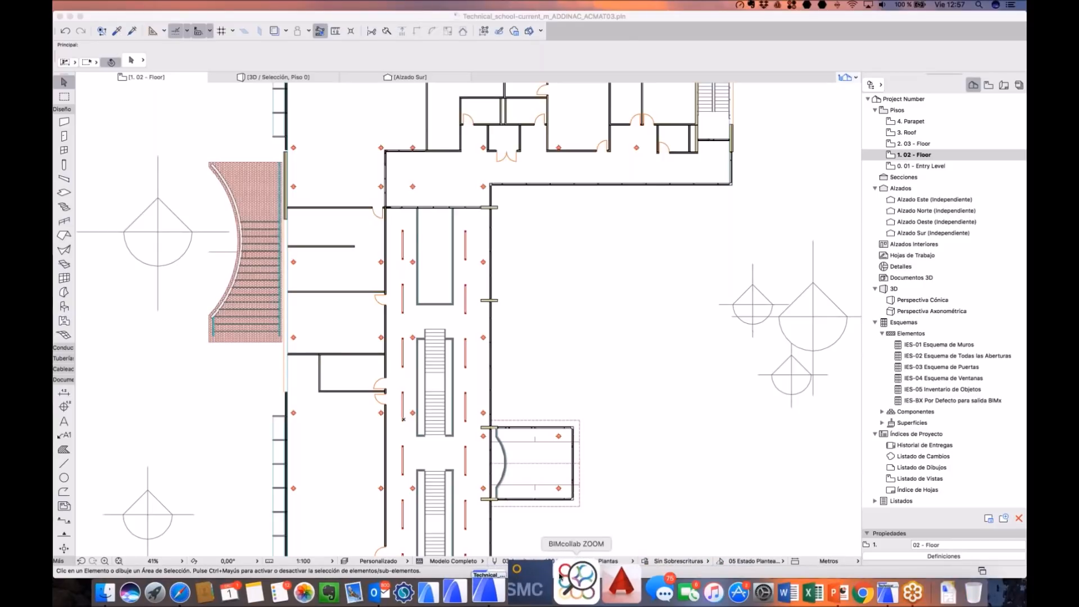
left_click(808, 586)
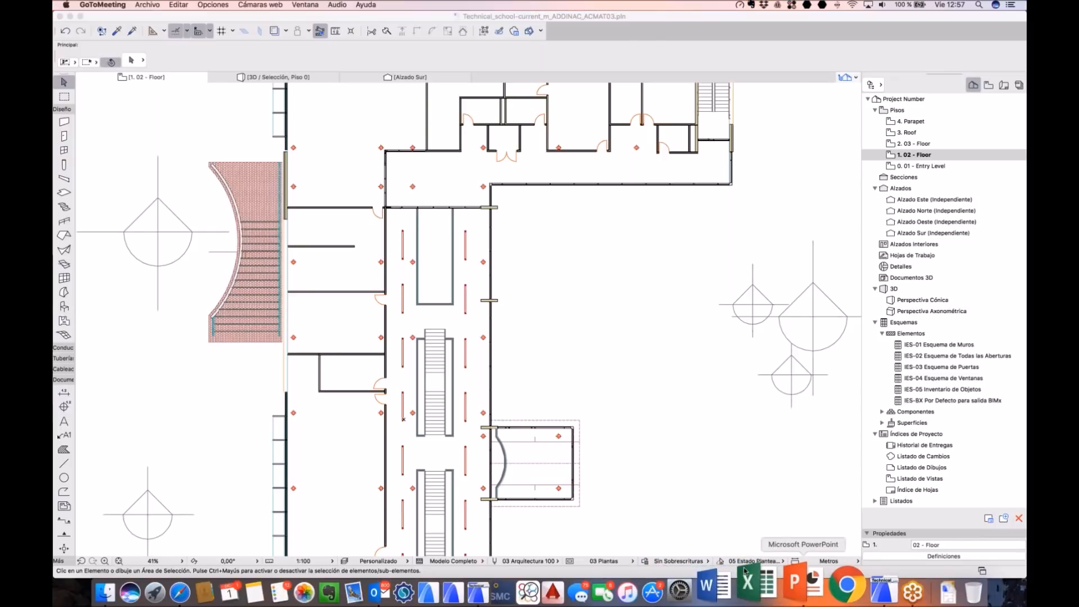
scroll(119, 198, "up", 5)
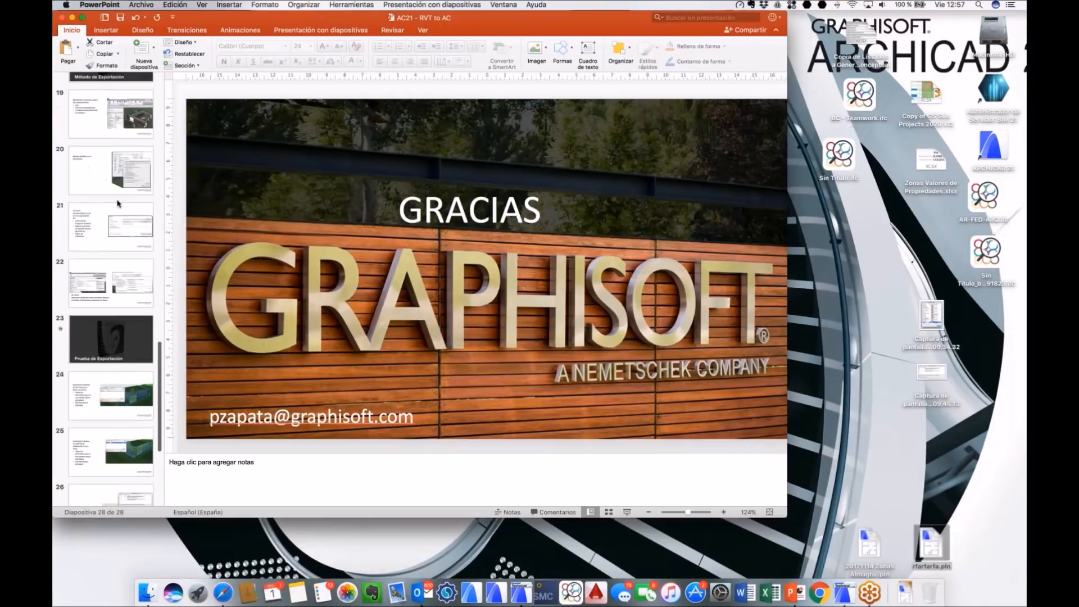
left_click(120, 197)
scroll(129, 230, "down", 2)
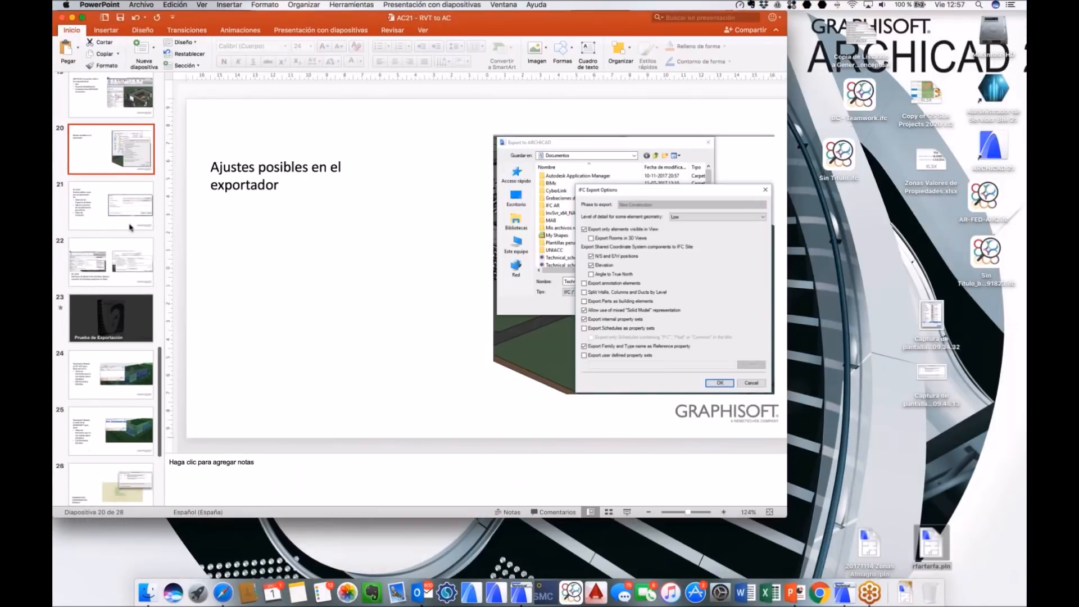
left_click(130, 249)
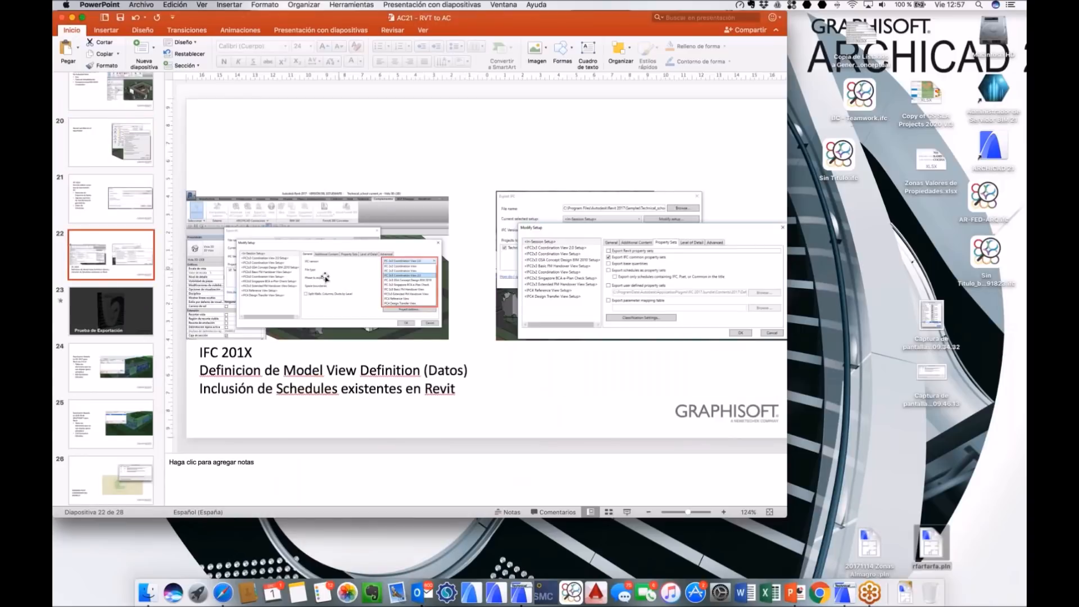